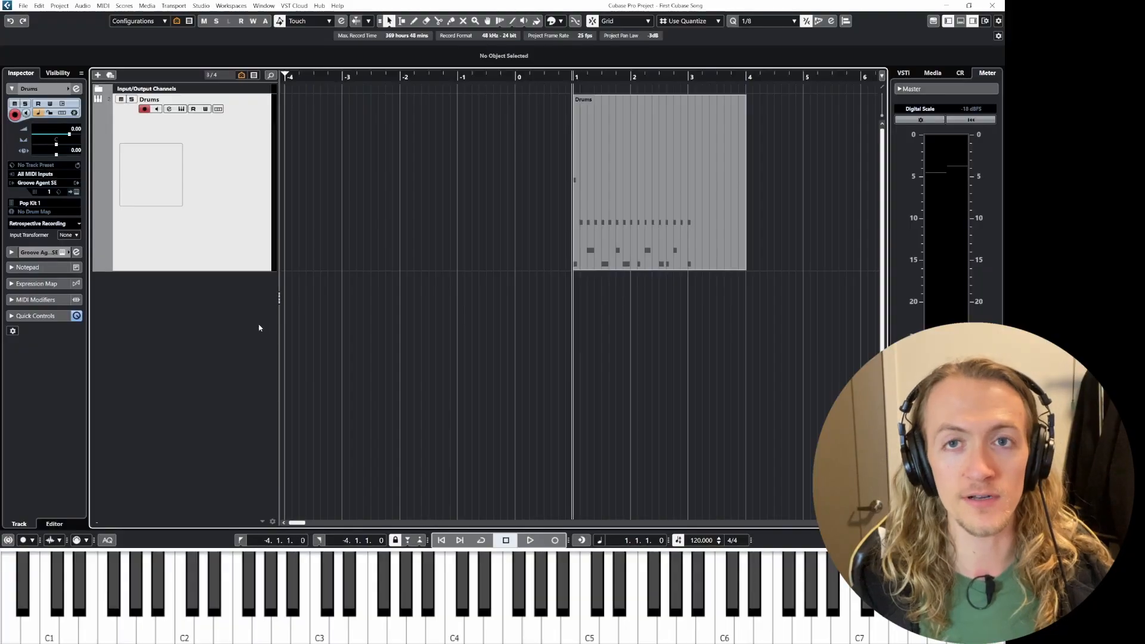
# Step: Save the project as First Cubase Song
pyautogui.click(24, 6)
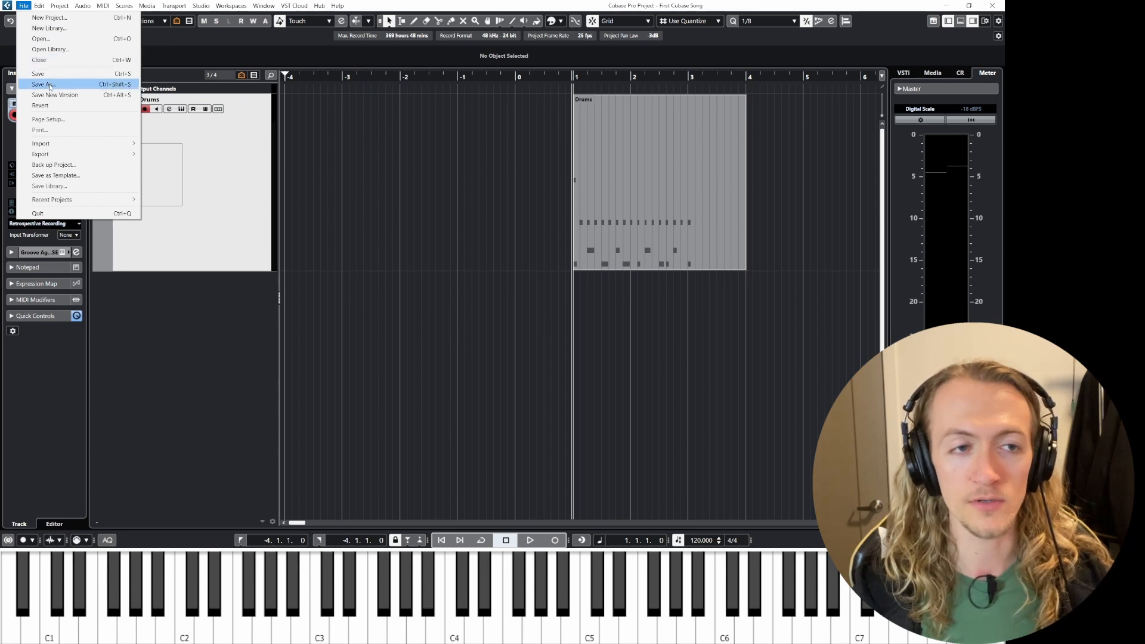
pyautogui.click(52, 85)
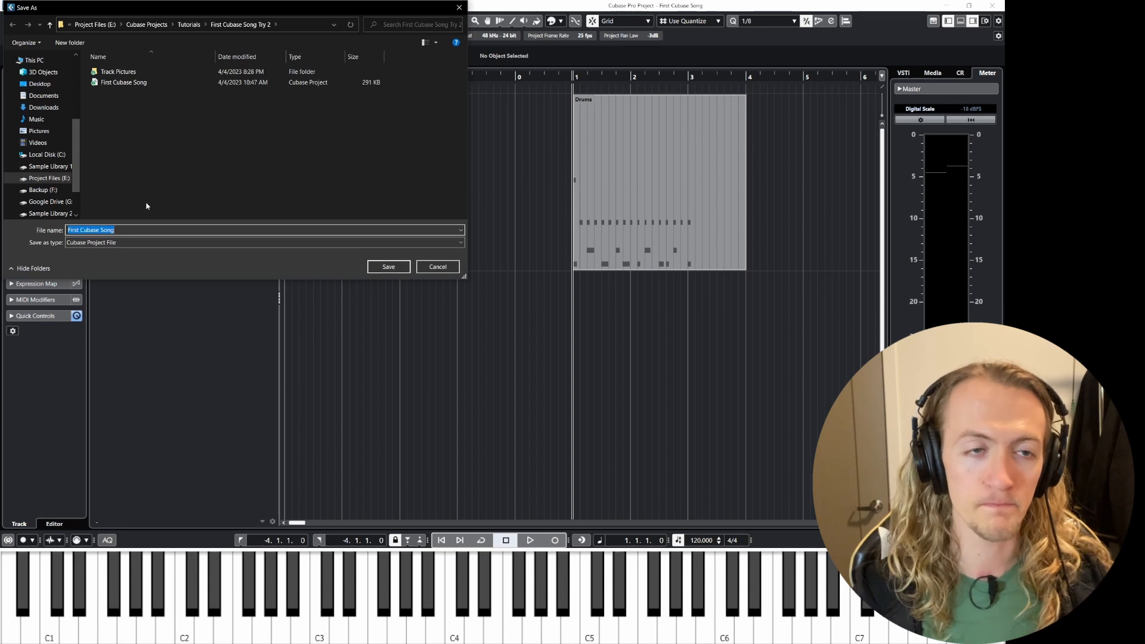
pyautogui.click(410, 267)
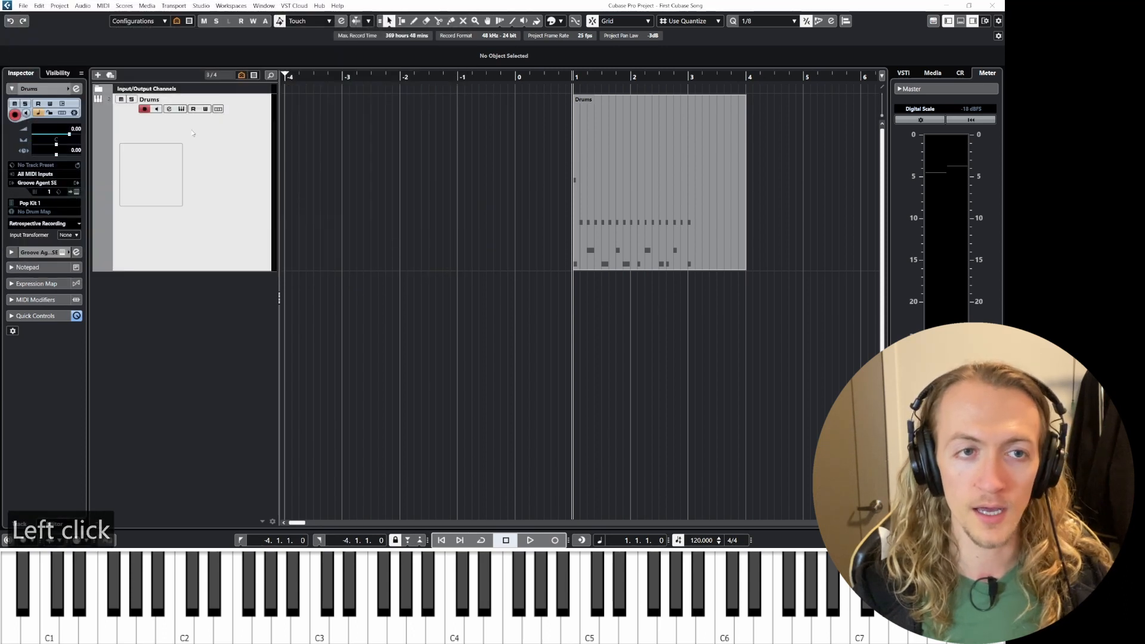
# Step: Open the Preferences and review the General settings such as Auto Save, then close the dialog
pyautogui.click(24, 7)
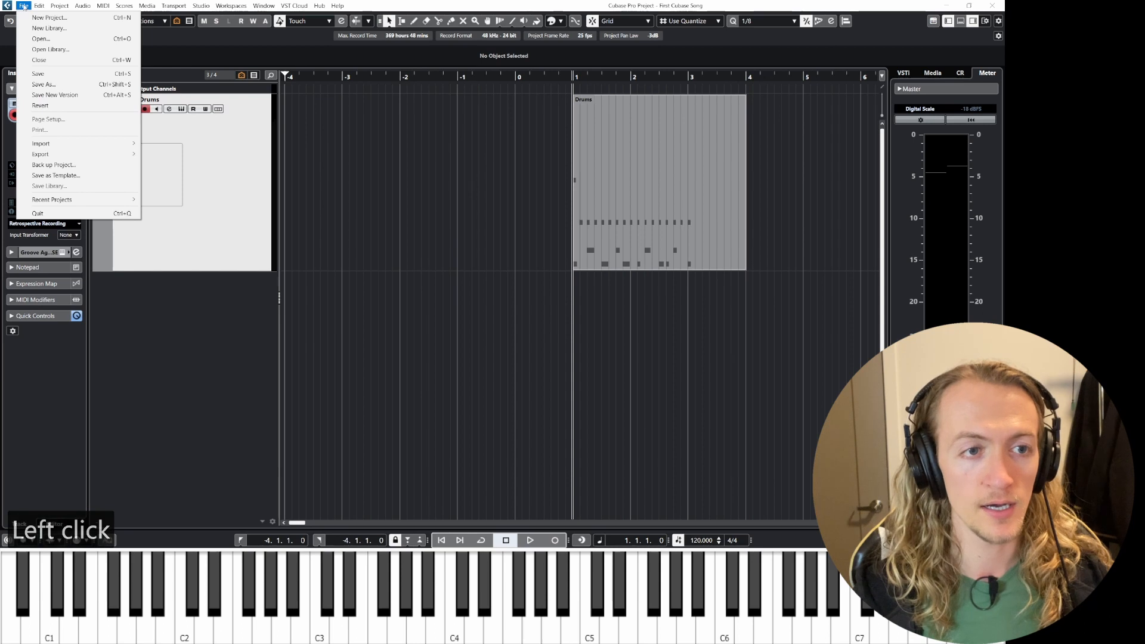
pyautogui.moveTo(40, 8)
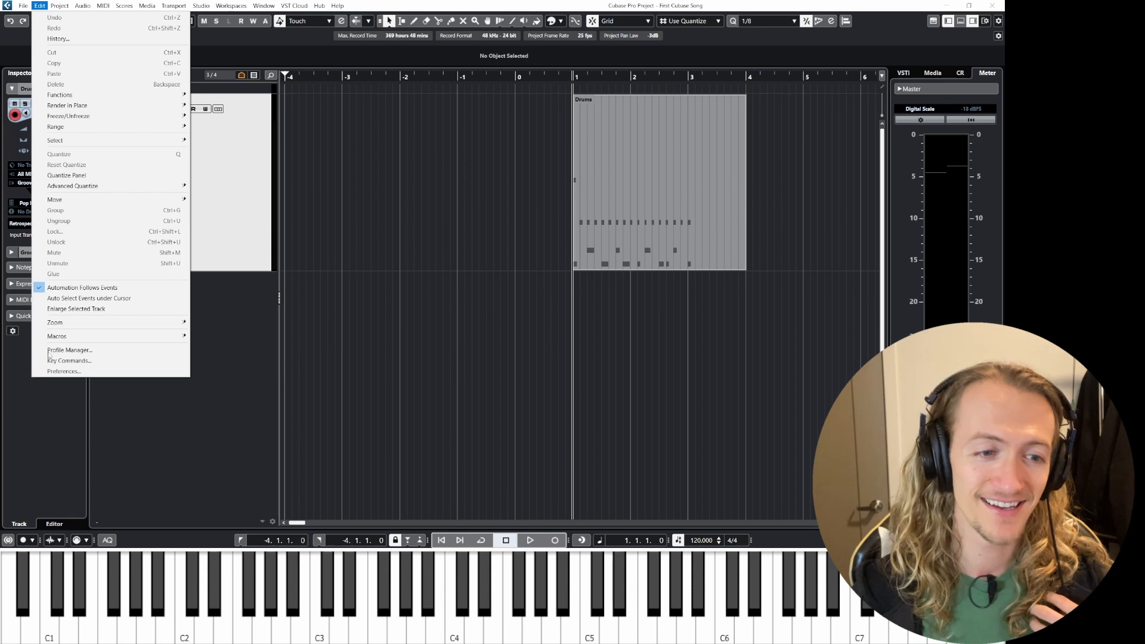
pyautogui.click(65, 371)
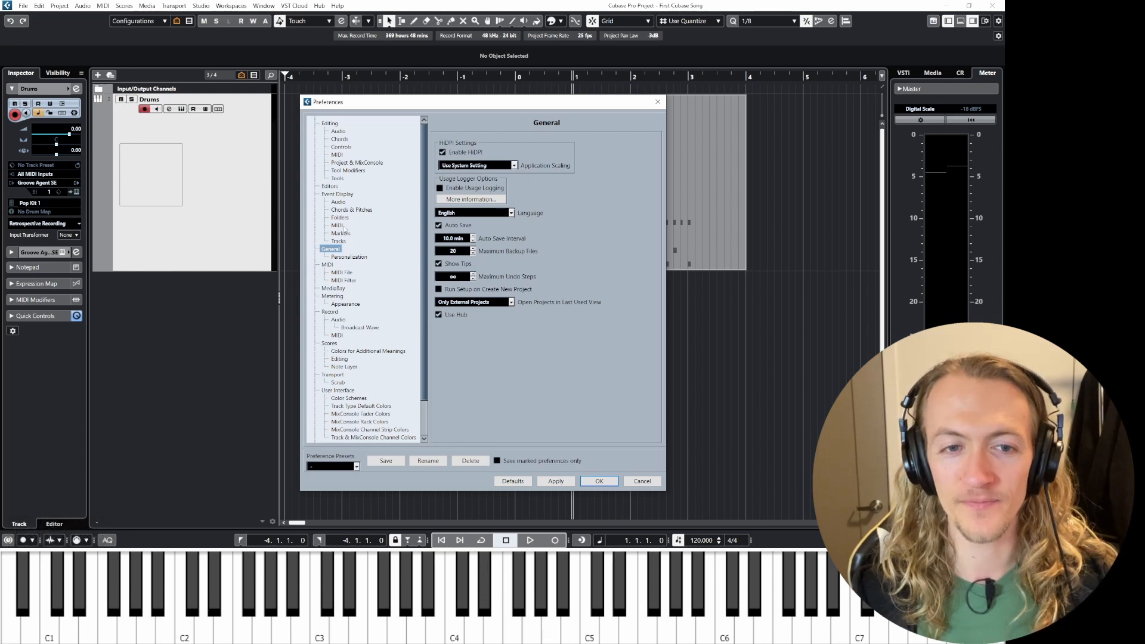
pyautogui.click(599, 480)
pyautogui.click(65, 6)
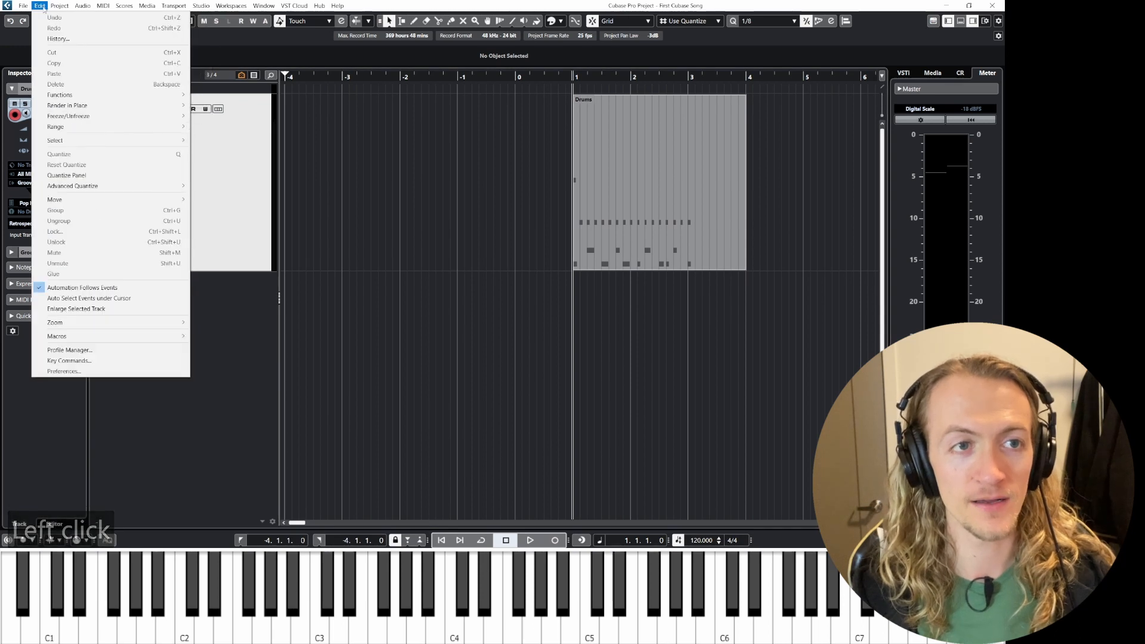
pyautogui.click(66, 370)
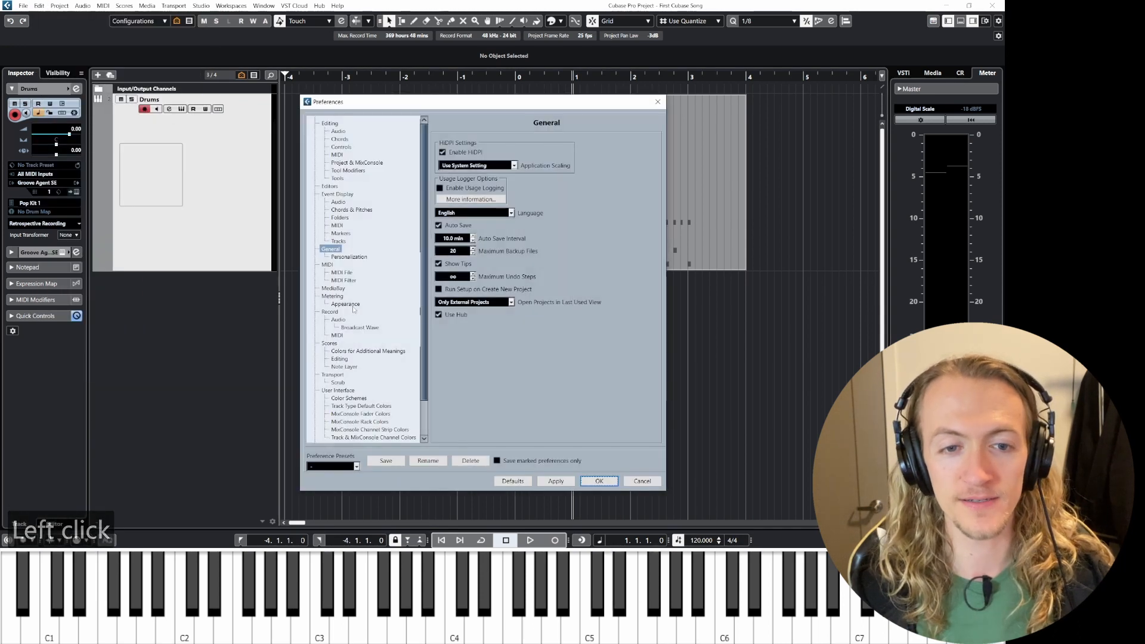
pyautogui.click(329, 250)
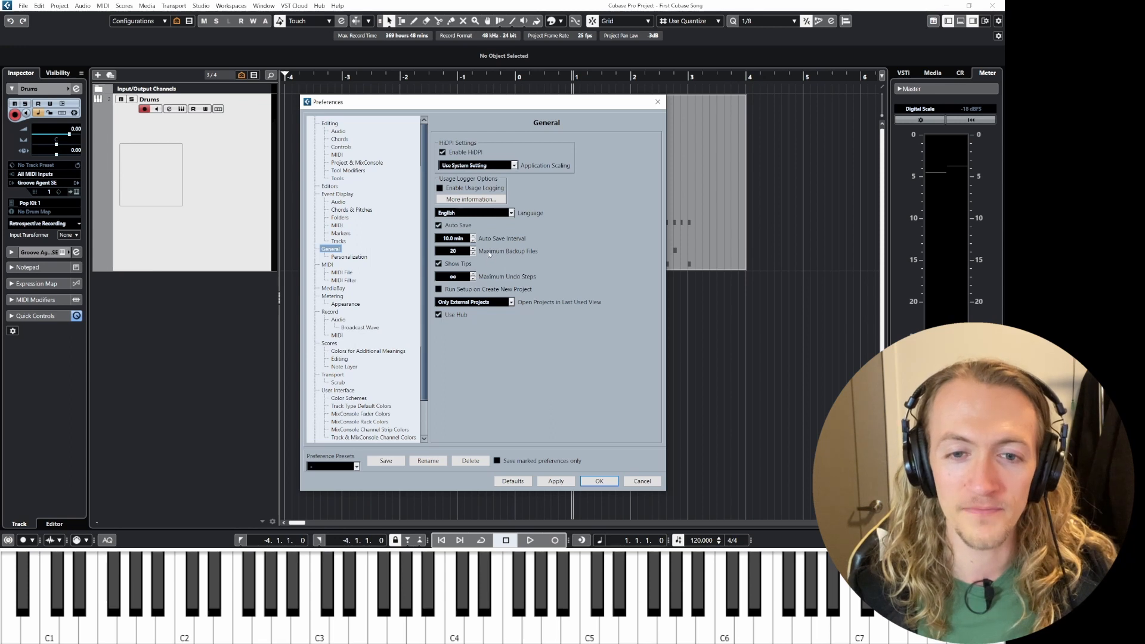
pyautogui.click(598, 480)
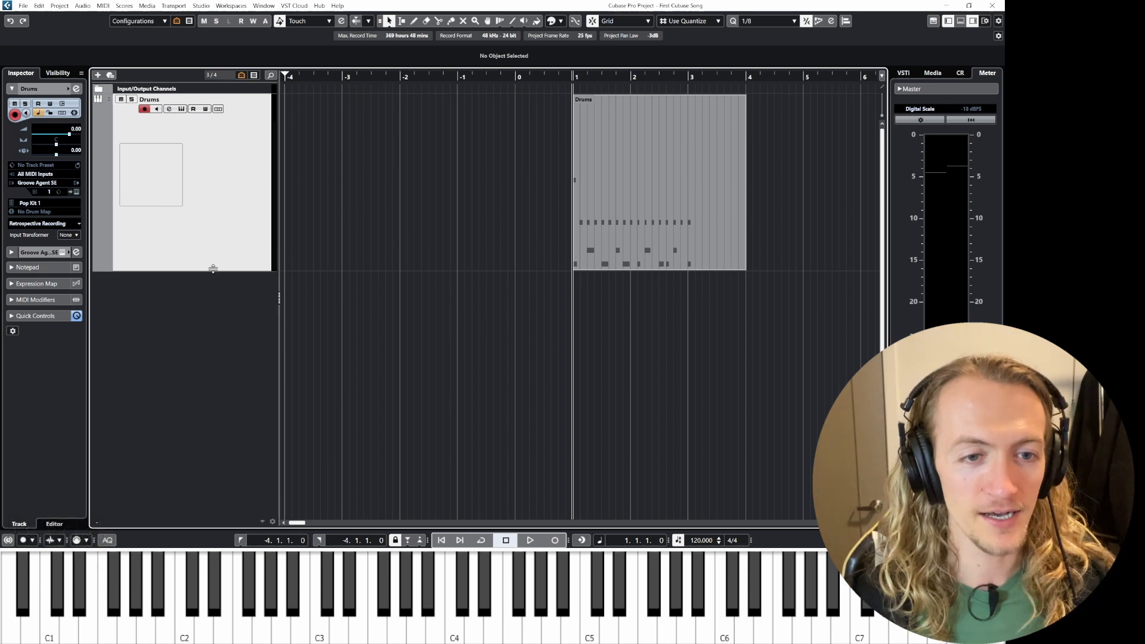
# Step: Shrink the track heights and delete the Drums MIDI part from the timeline
pyautogui.click(222, 223)
pyautogui.press('z')
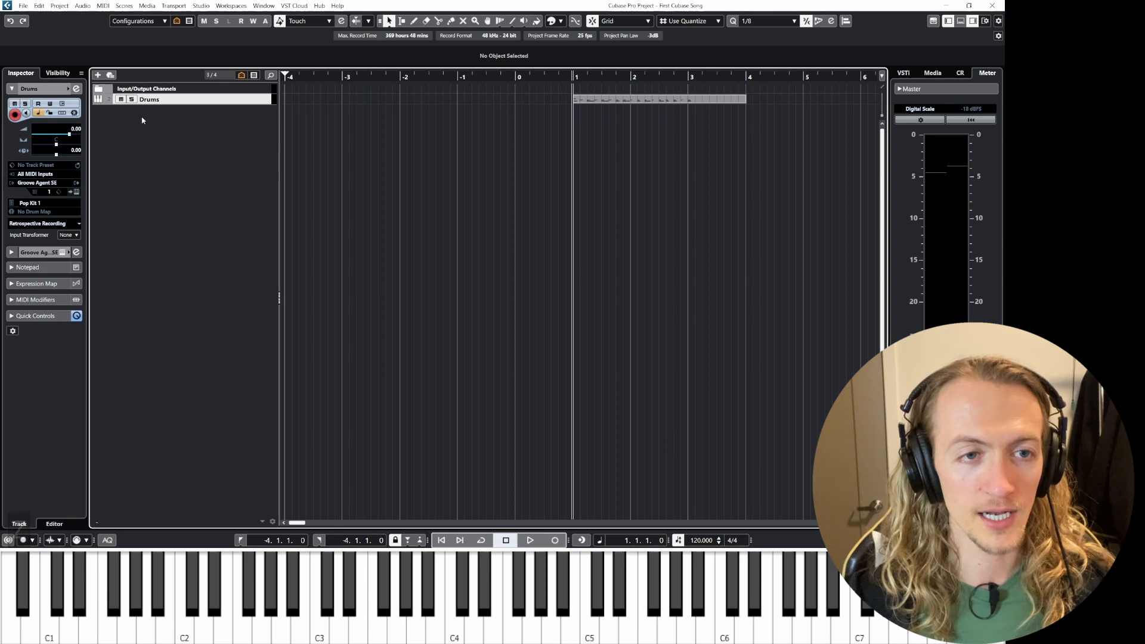
pyautogui.click(604, 102)
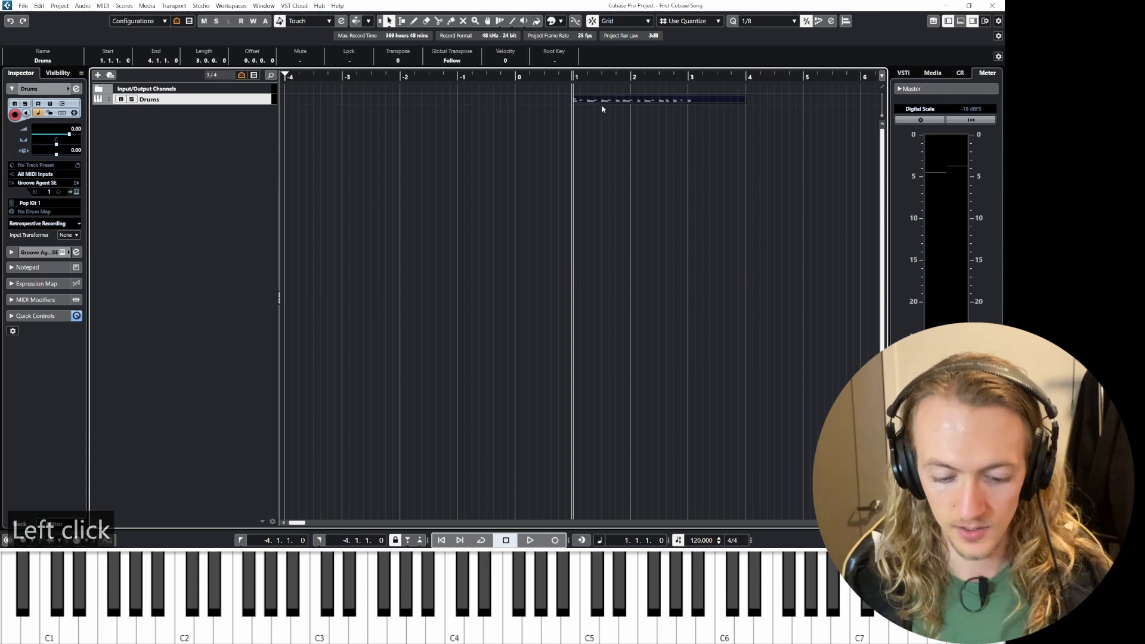
pyautogui.press('Delete')
pyautogui.keyDown('ctrl'); pyautogui.scroll(-1, 576, 165); pyautogui.keyUp('ctrl')
pyautogui.keyDown('shift'); pyautogui.hscroll(3, 536, 161); pyautogui.keyUp('shift')
pyautogui.hscroll(-1, 474, 158)
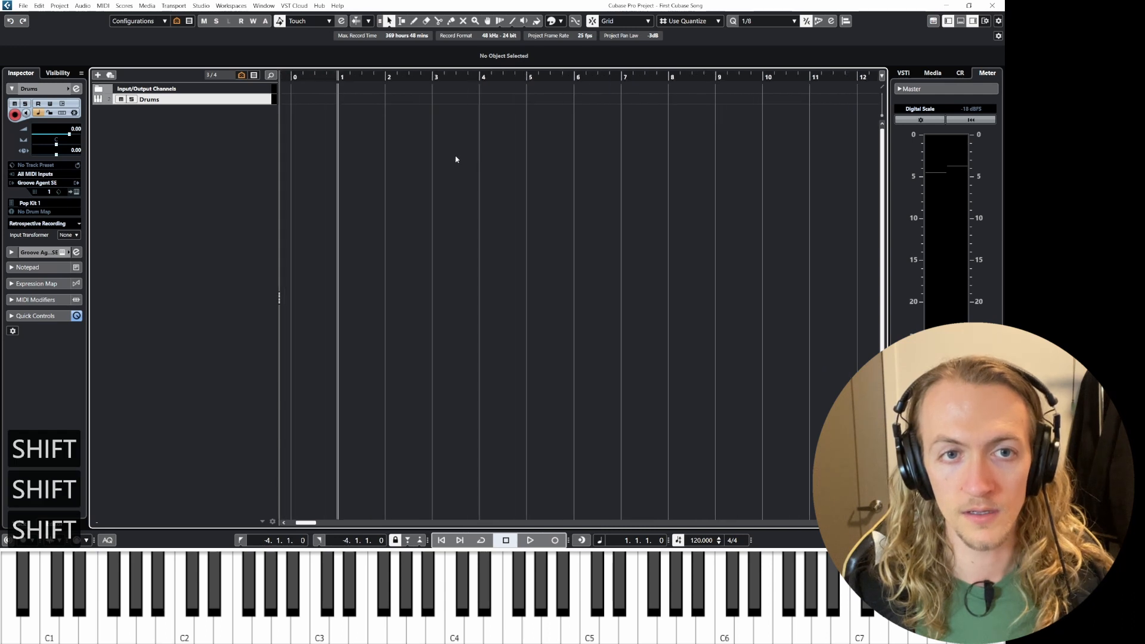
pyautogui.click(137, 115)
pyautogui.rightClick(138, 116)
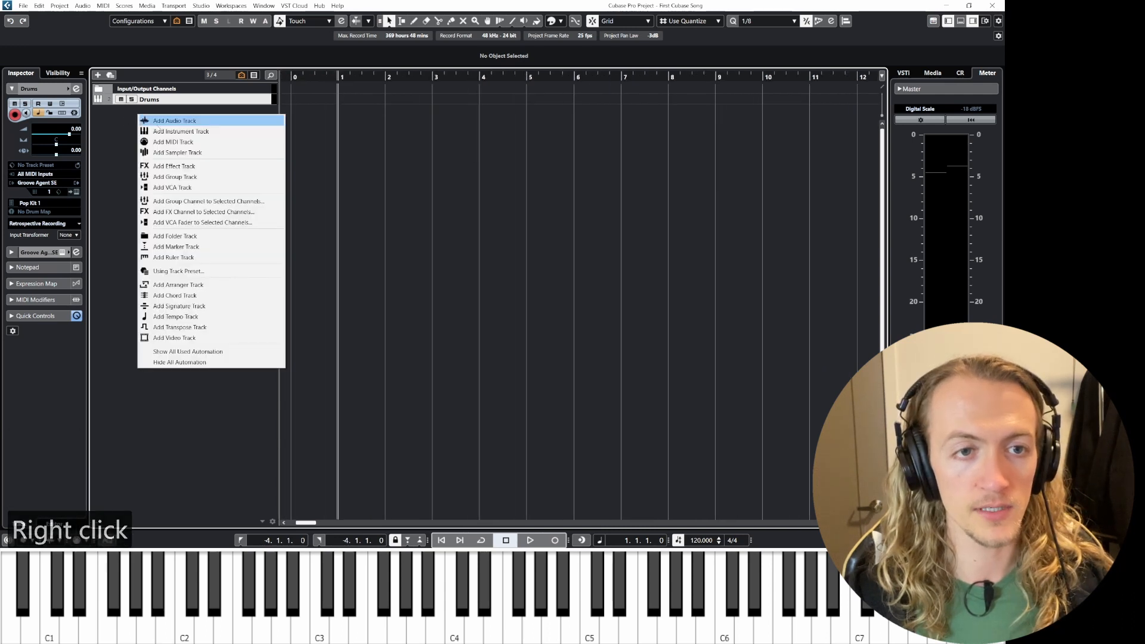
pyautogui.click(173, 132)
pyautogui.click(373, 274)
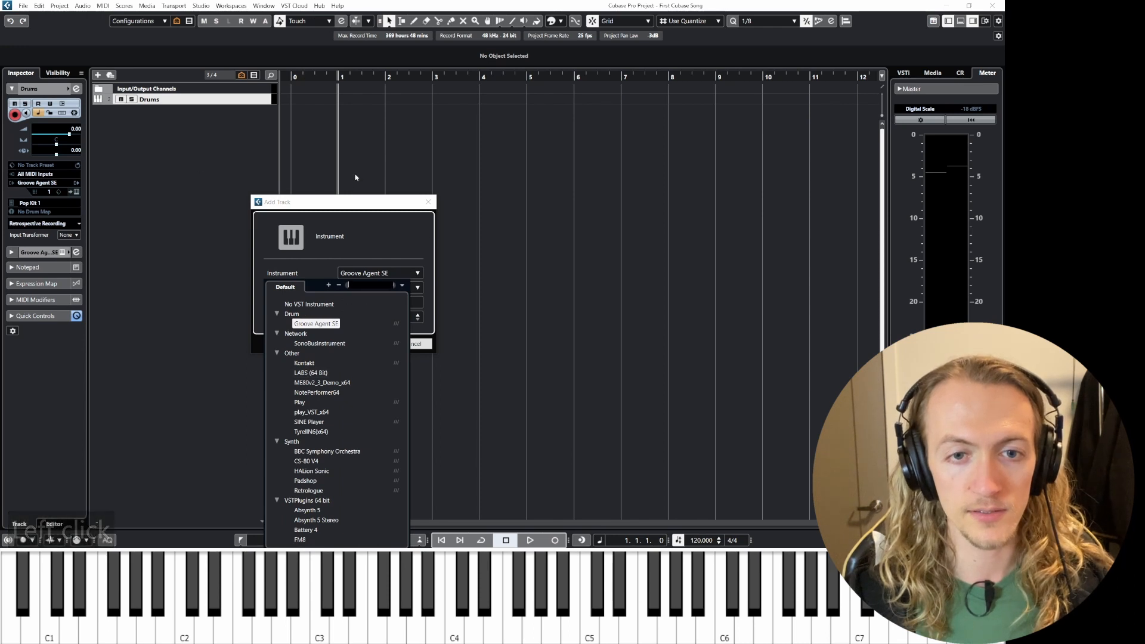
pyautogui.click(355, 177)
pyautogui.click(428, 202)
# Step: Add an instrument track with HALion Sonic as its instrument
pyautogui.rightClick(151, 145)
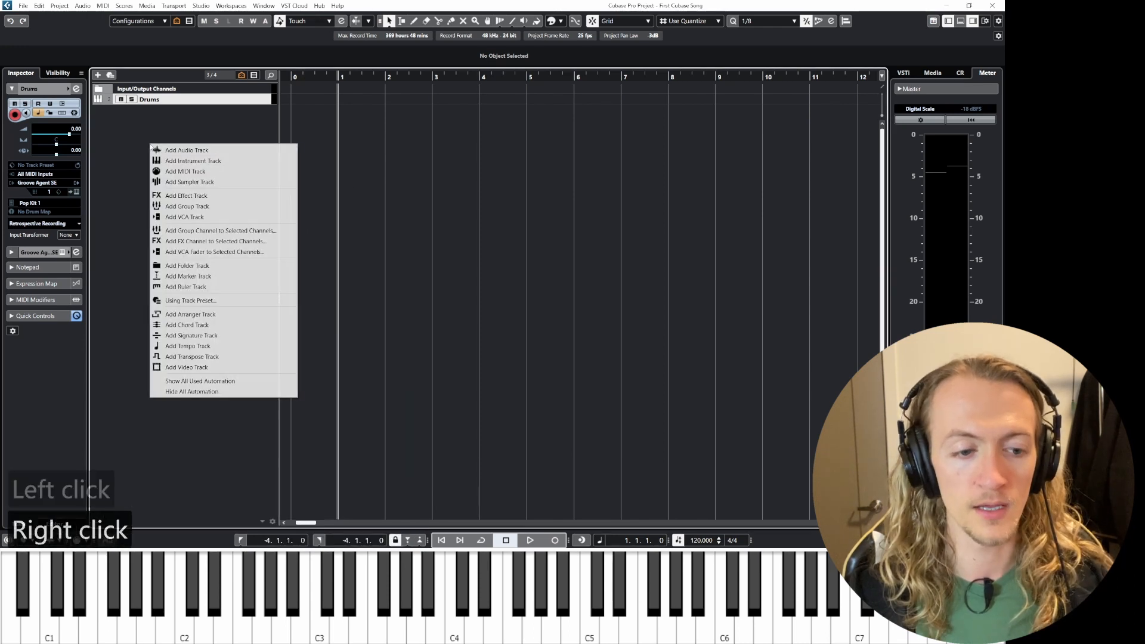
pyautogui.click(173, 160)
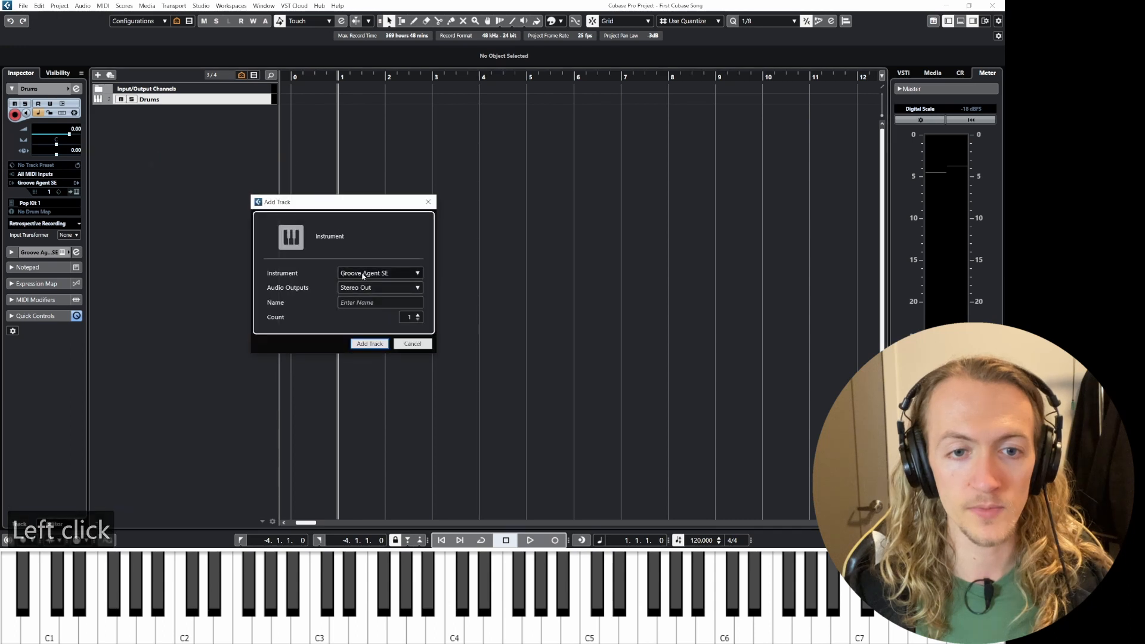
pyautogui.click(364, 275)
pyautogui.scroll(-3, 325, 371)
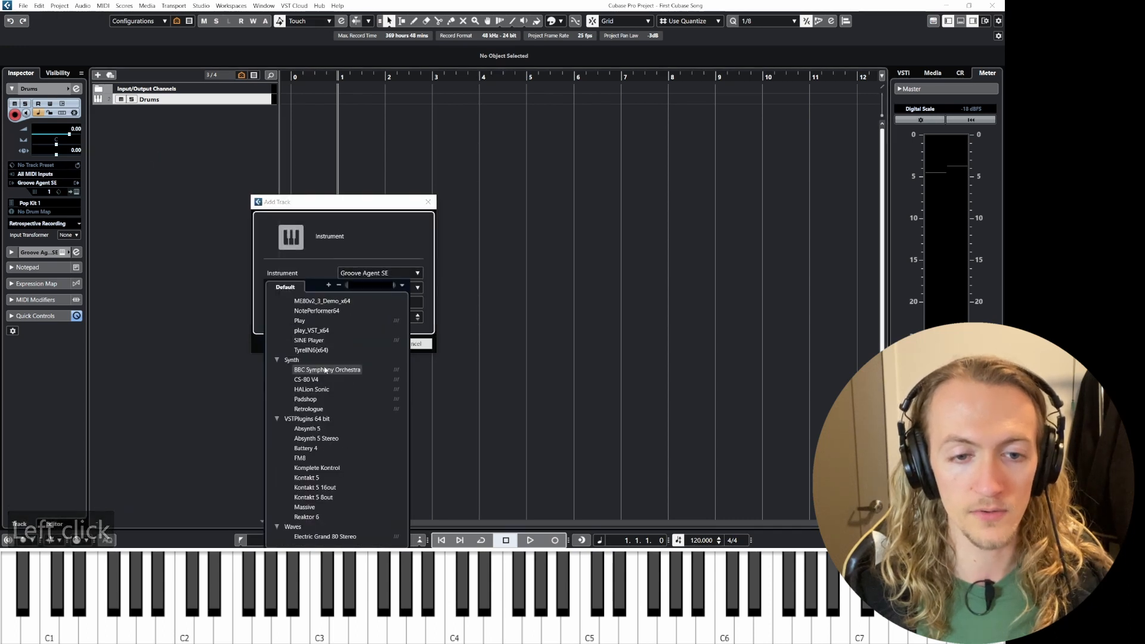
pyautogui.scroll(2, 323, 389)
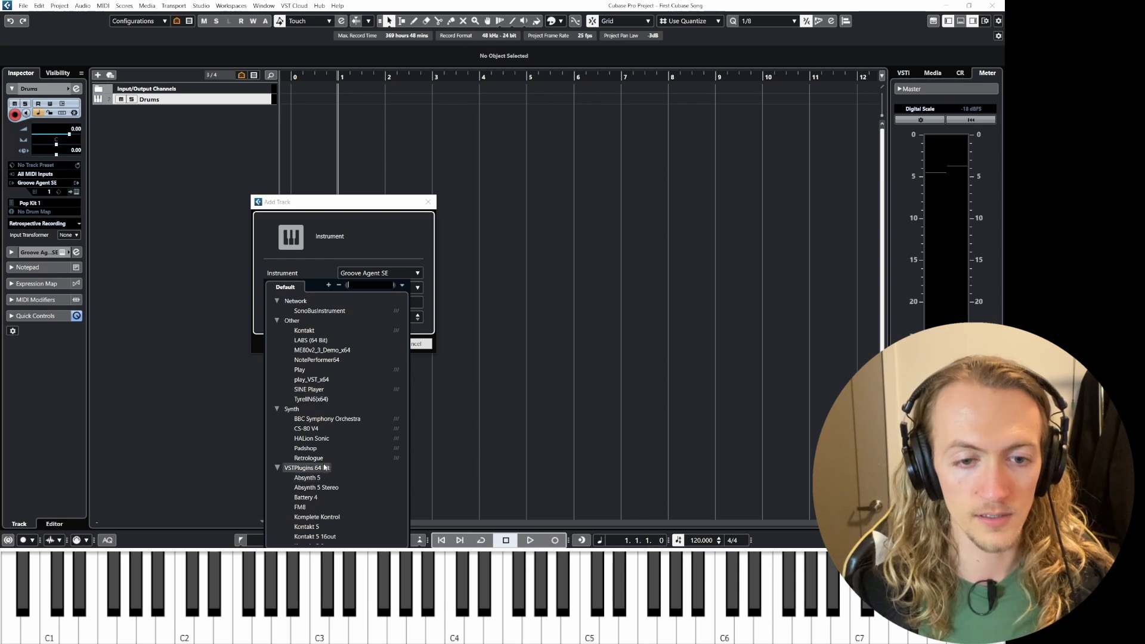
pyautogui.click(323, 439)
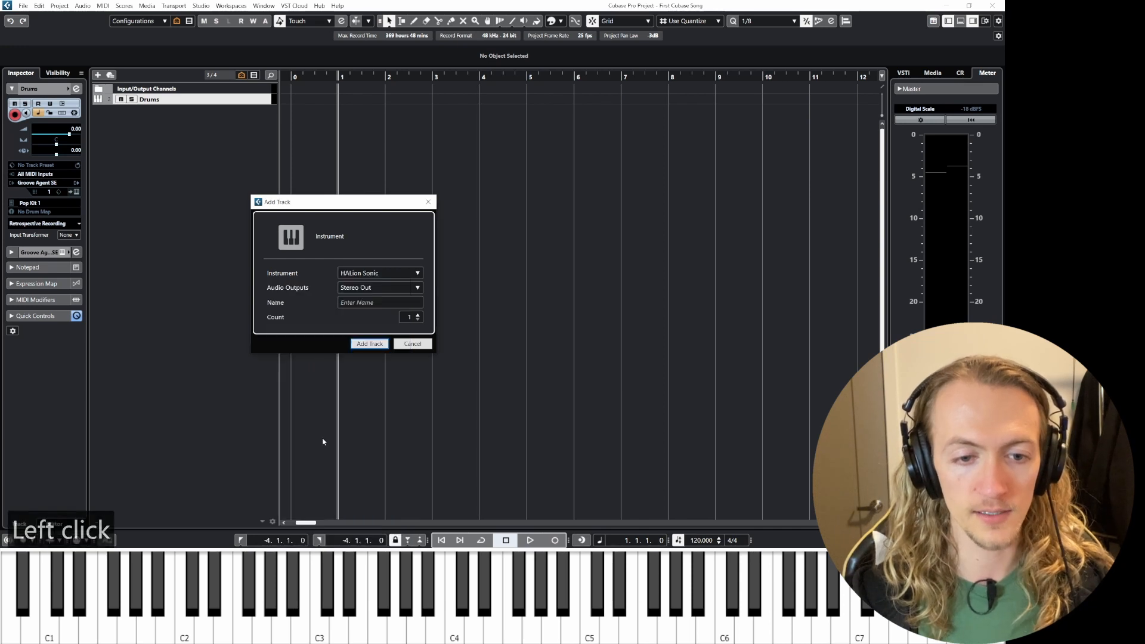
pyautogui.click(357, 304)
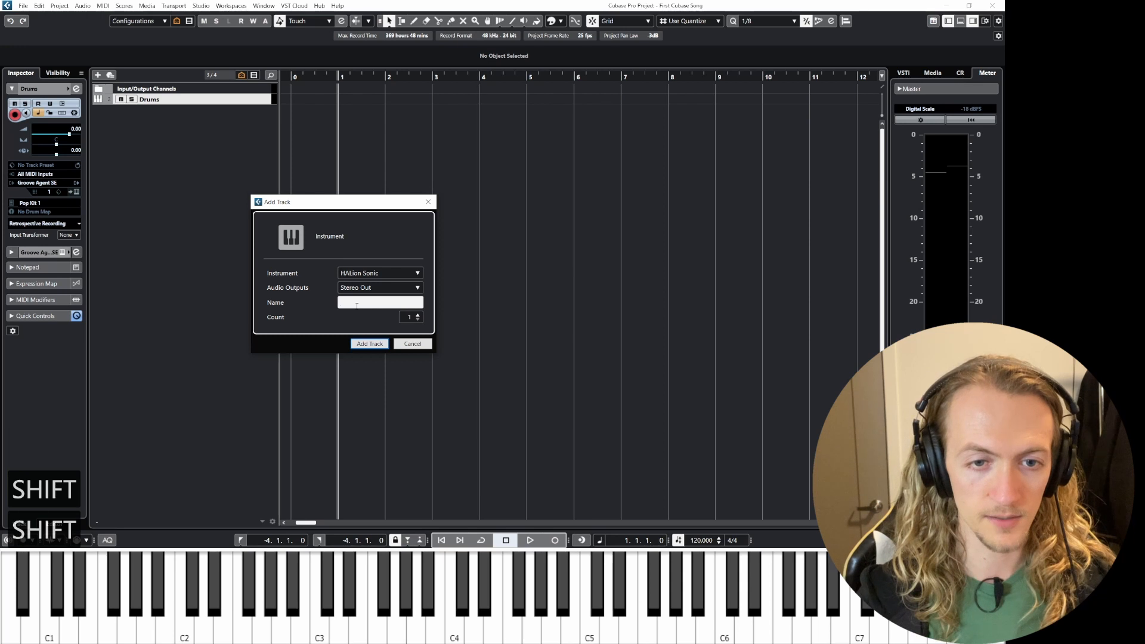
pyautogui.click(376, 344)
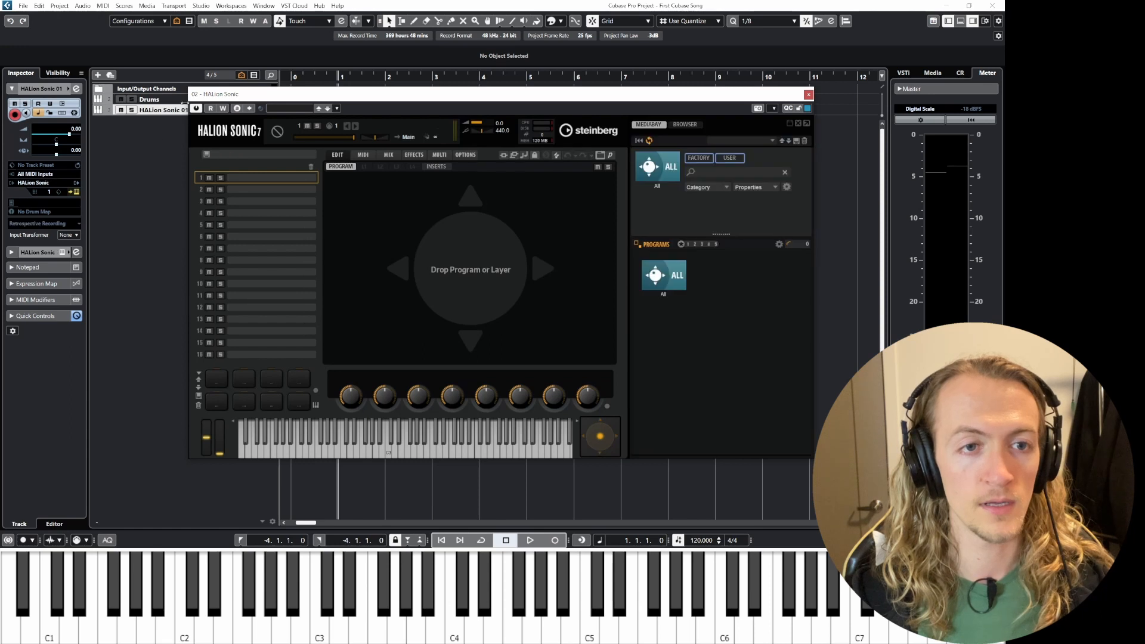
pyautogui.moveTo(289, 97); pyautogui.dragTo(338, 97)
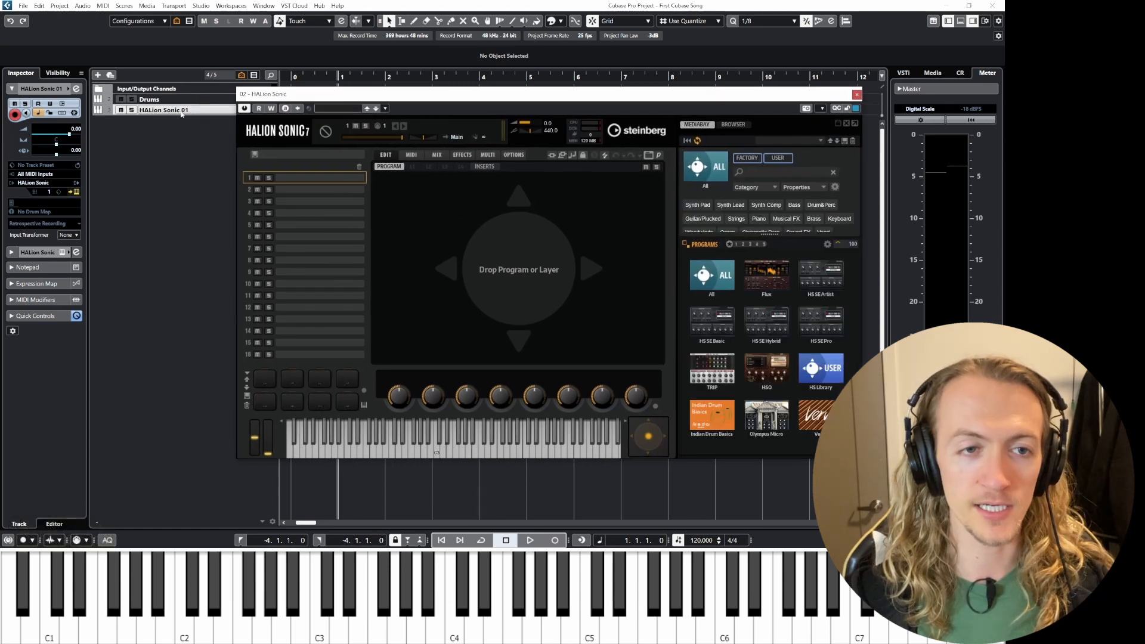
pyautogui.click(189, 112)
pyautogui.click(188, 112)
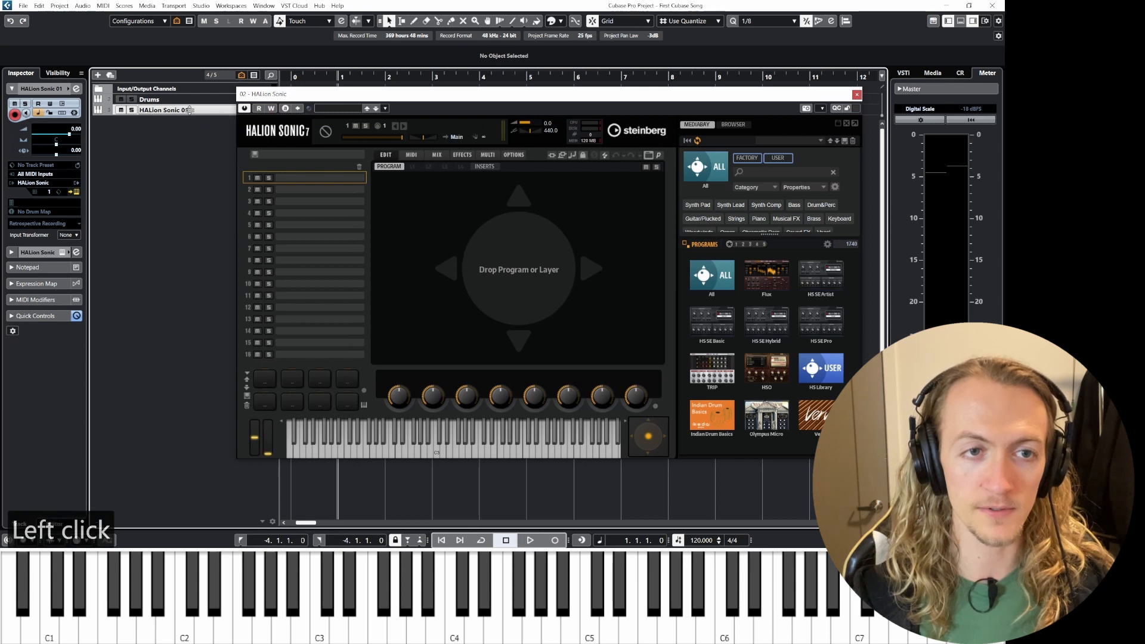
pyautogui.doubleClick(187, 110)
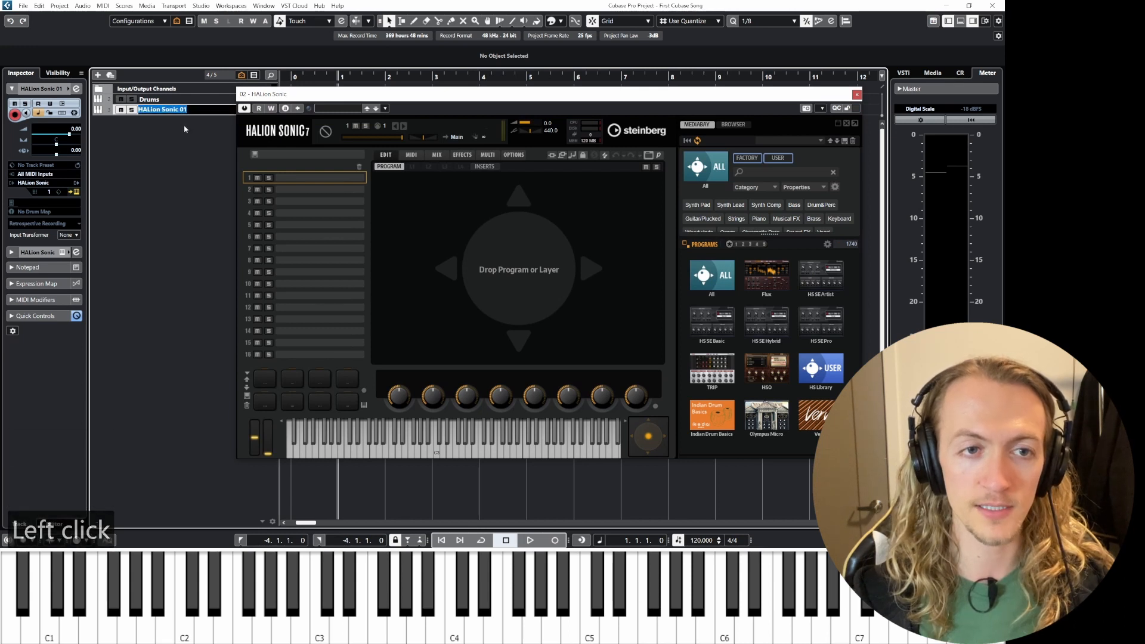
pyautogui.click(205, 182)
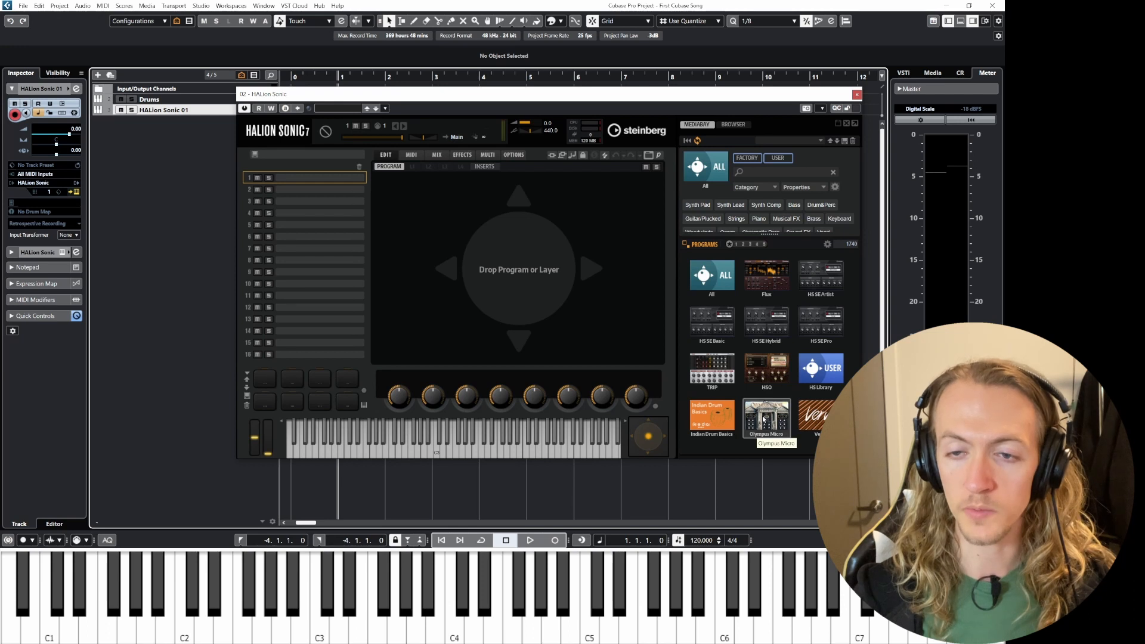
# Step: Browse the HALion Sonic program list filtered by the Piano Other category, then clear the filter
pyautogui.click(710, 275)
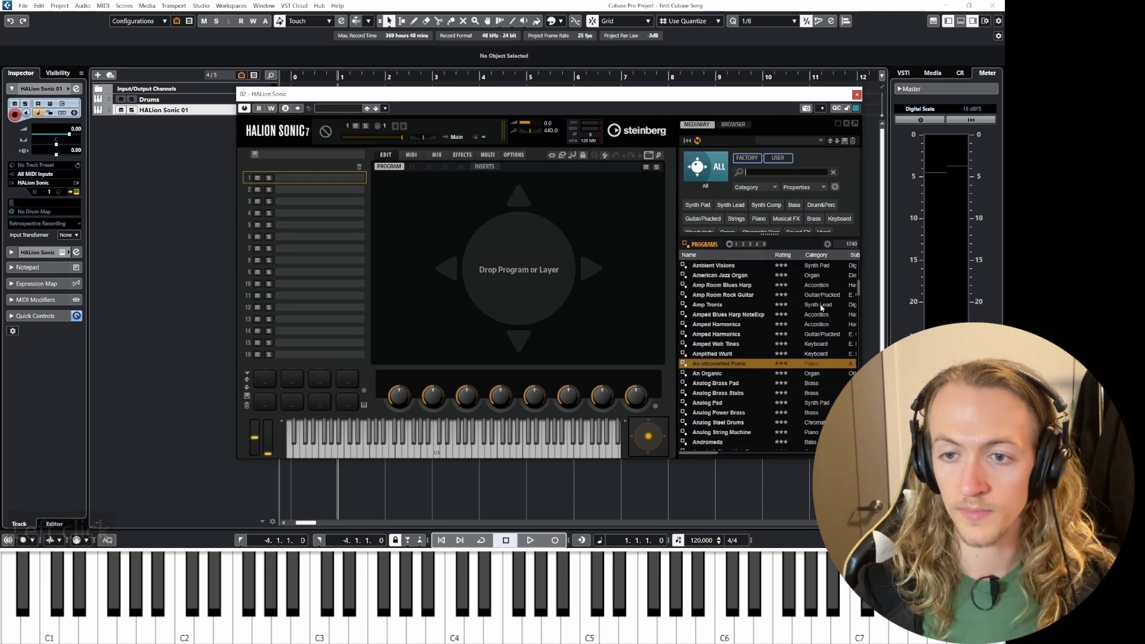
pyautogui.click(765, 190)
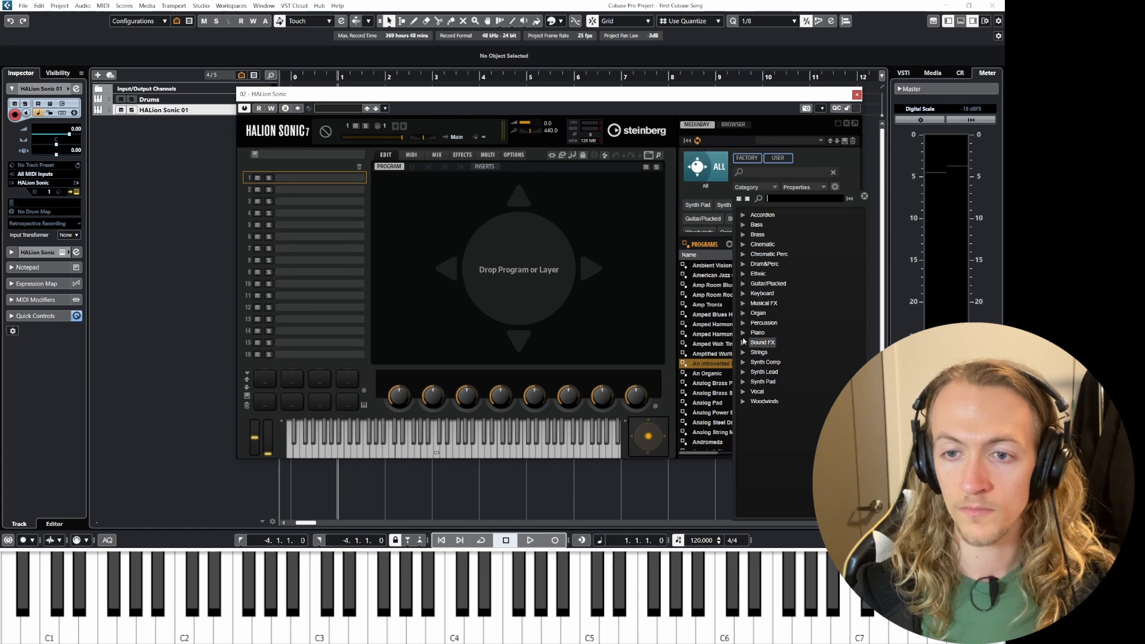
pyautogui.click(743, 333)
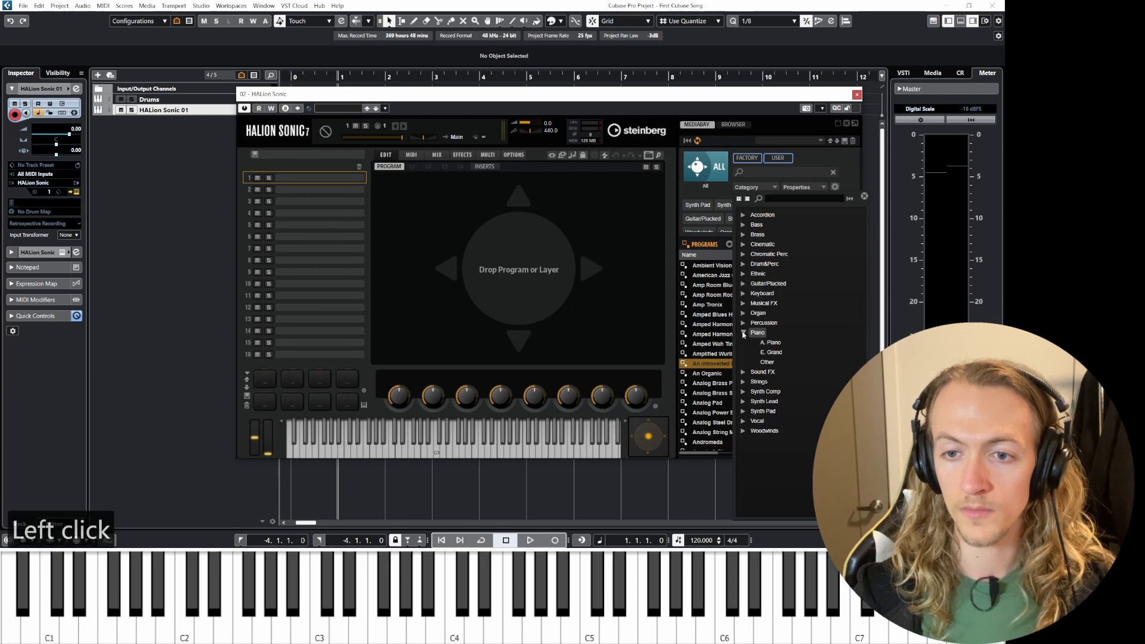
pyautogui.click(770, 362)
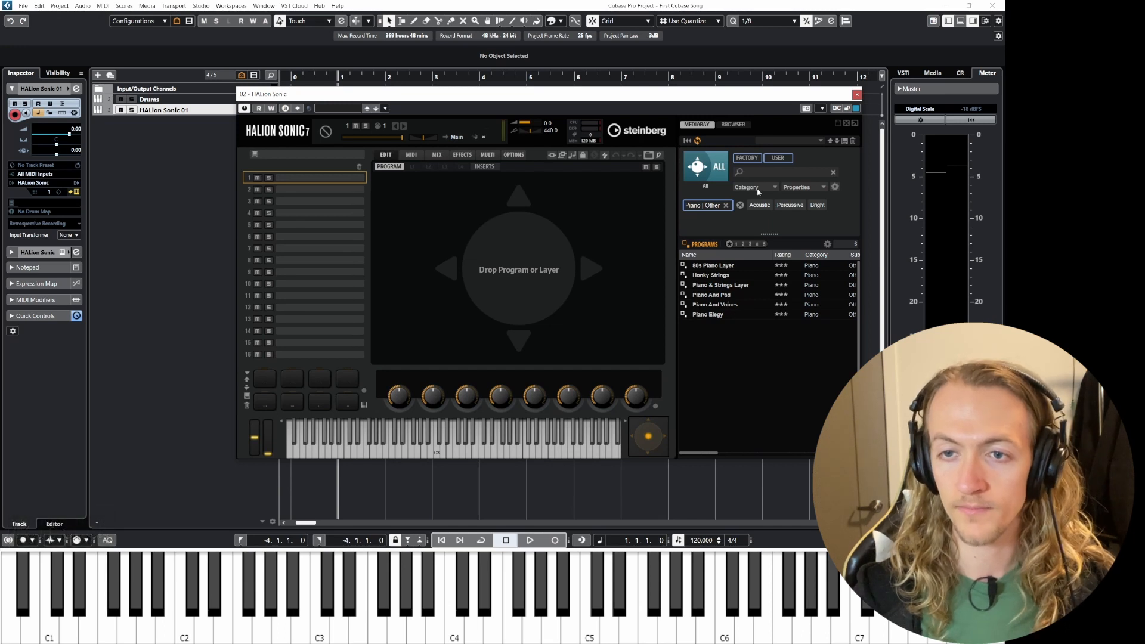
pyautogui.click(740, 205)
pyautogui.click(705, 167)
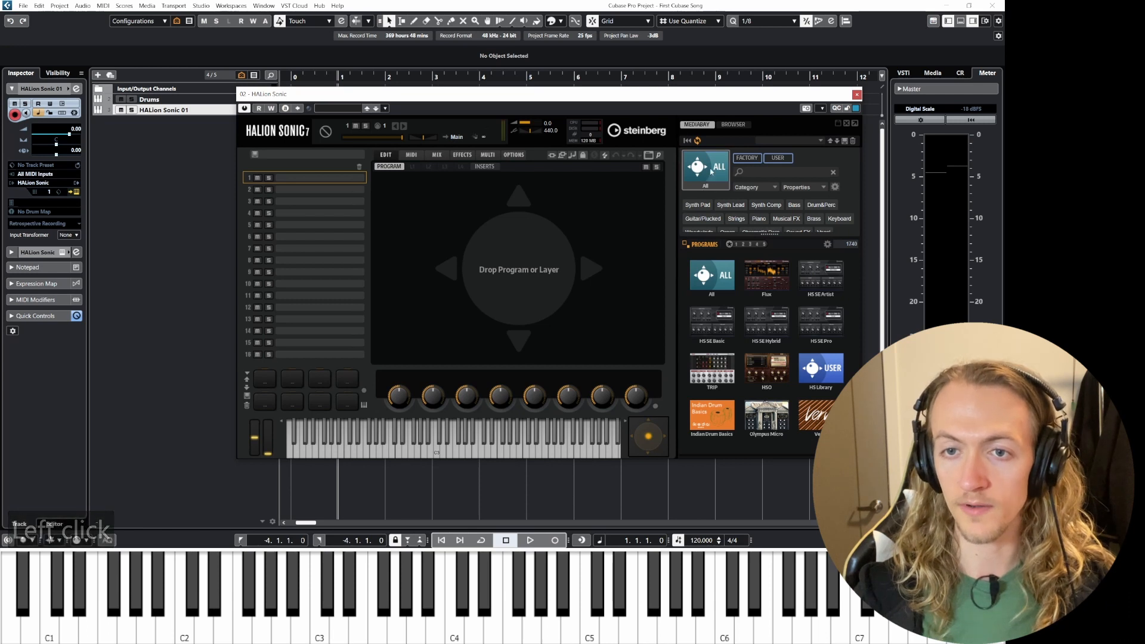
# Step: Load the Blue Ice program from the Verve library and close the HALion Sonic window
pyautogui.click(710, 187)
pyautogui.click(710, 186)
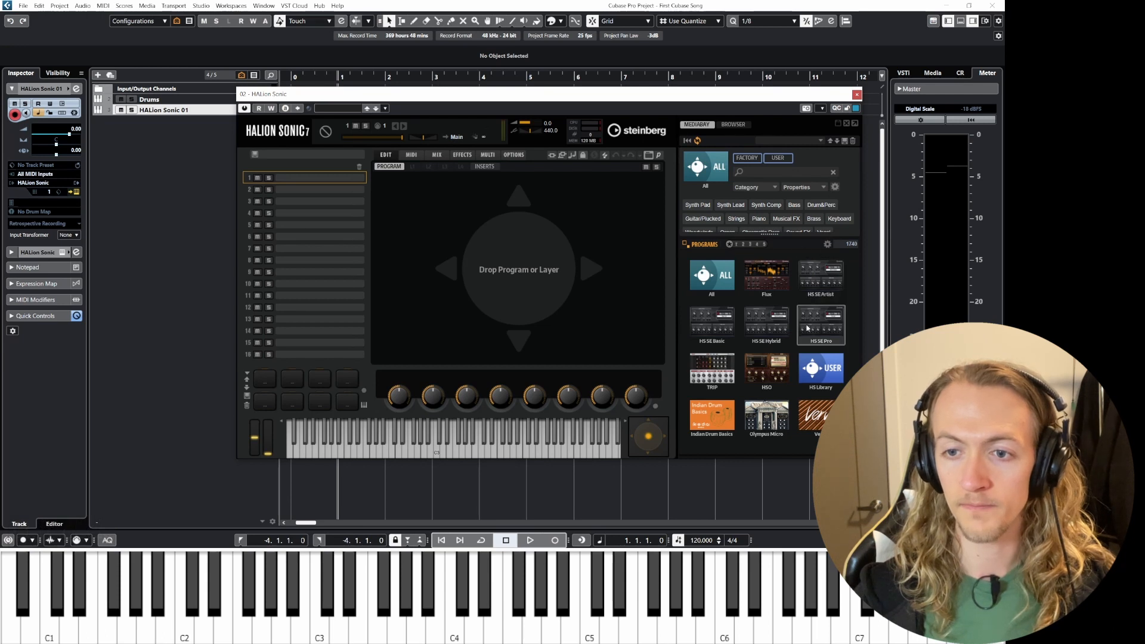
pyautogui.click(814, 415)
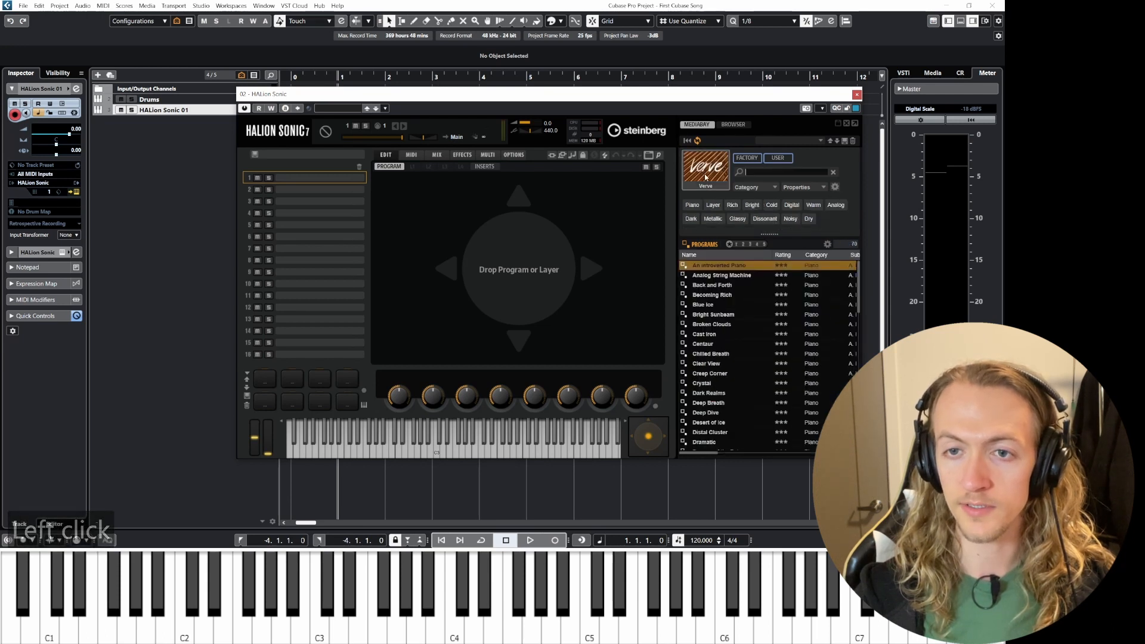
pyautogui.click(714, 305)
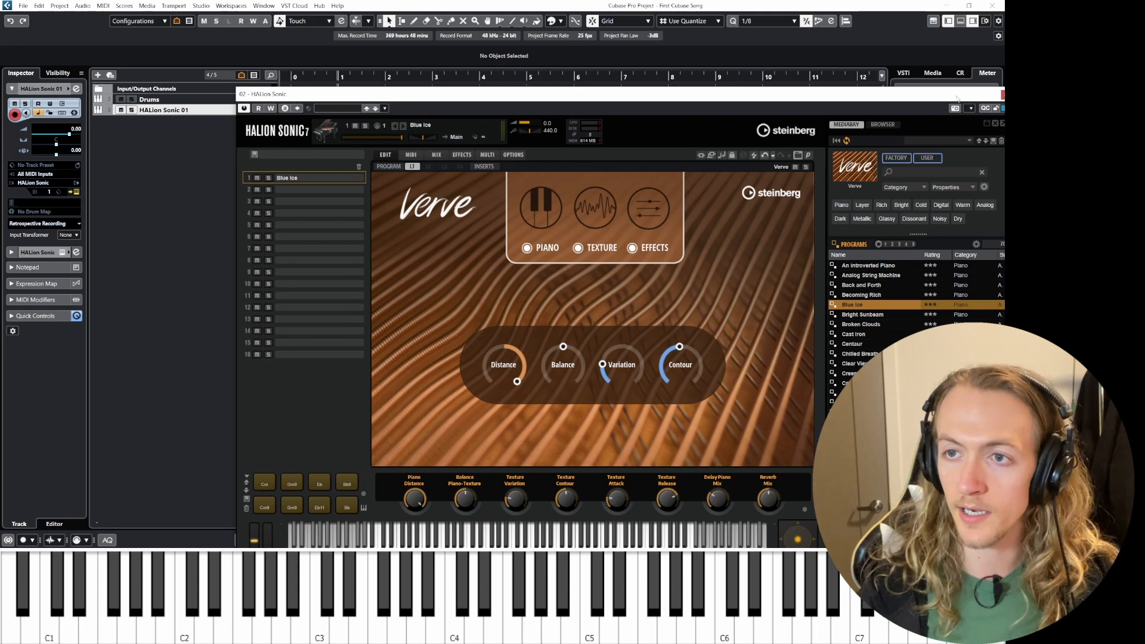
pyautogui.moveTo(959, 99); pyautogui.dragTo(871, 89)
pyautogui.click(919, 86)
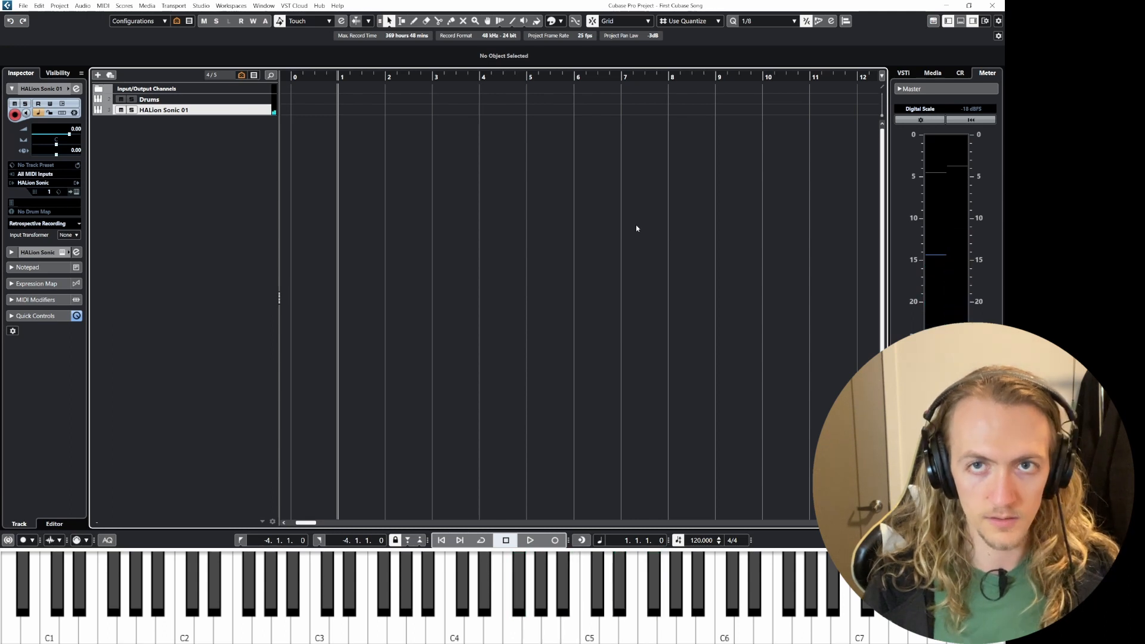
# Step: Start and stop playback of the project to test the piano sound
pyautogui.click(702, 539)
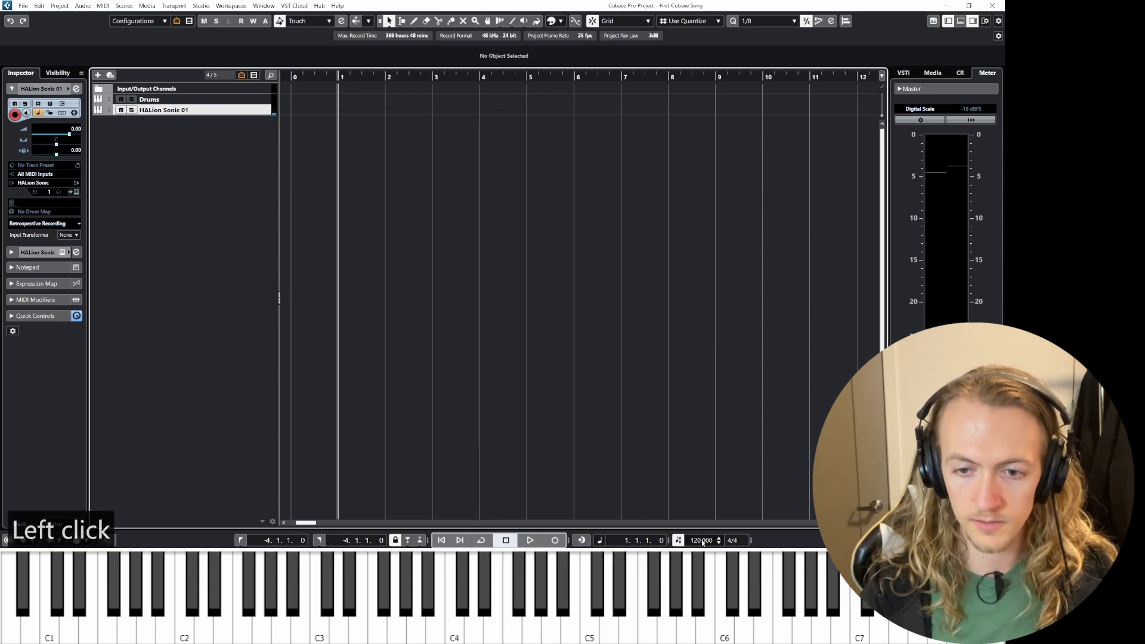
pyautogui.click(669, 447)
pyautogui.press('space')
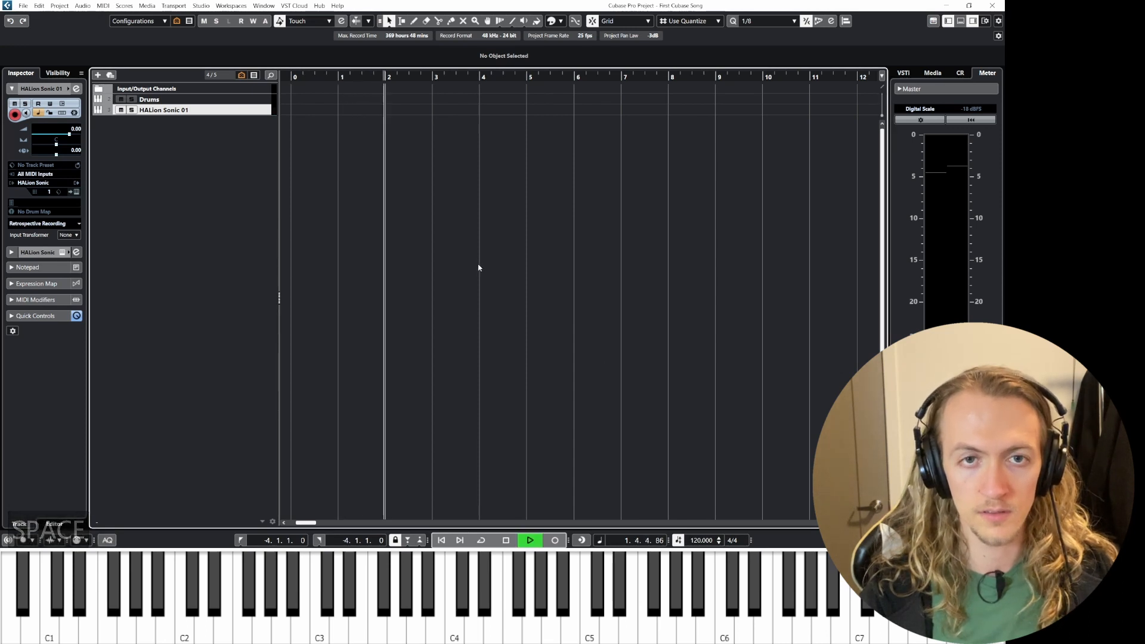
pyautogui.press('space')
# Step: Set the project tempo to 110 BPM
pyautogui.click(699, 540)
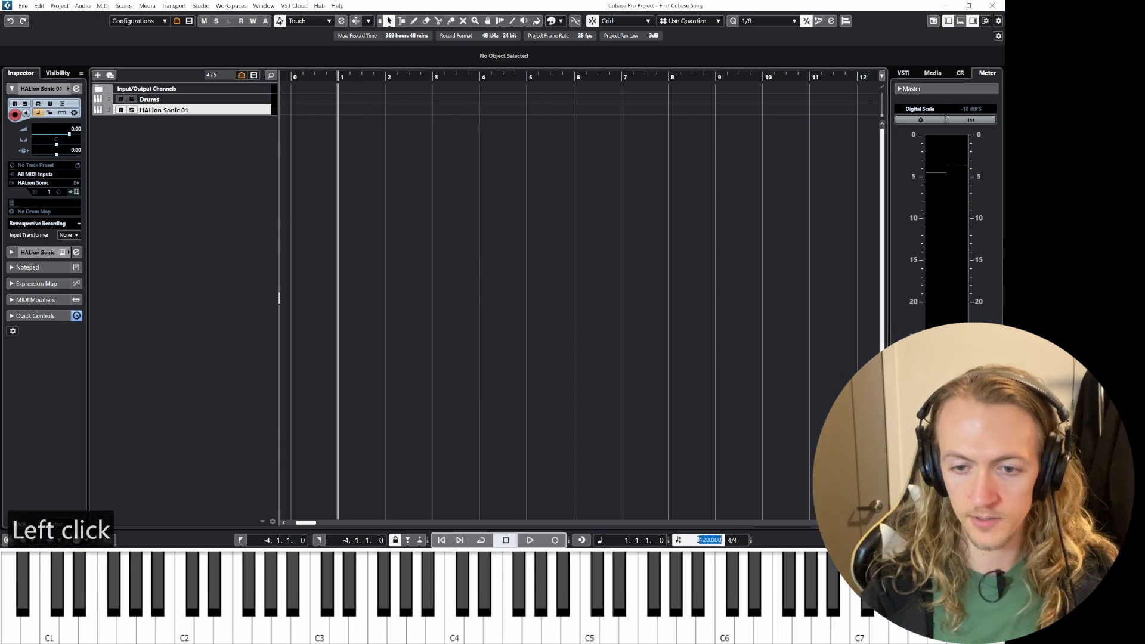
pyautogui.write('11')
pyautogui.press('Return')
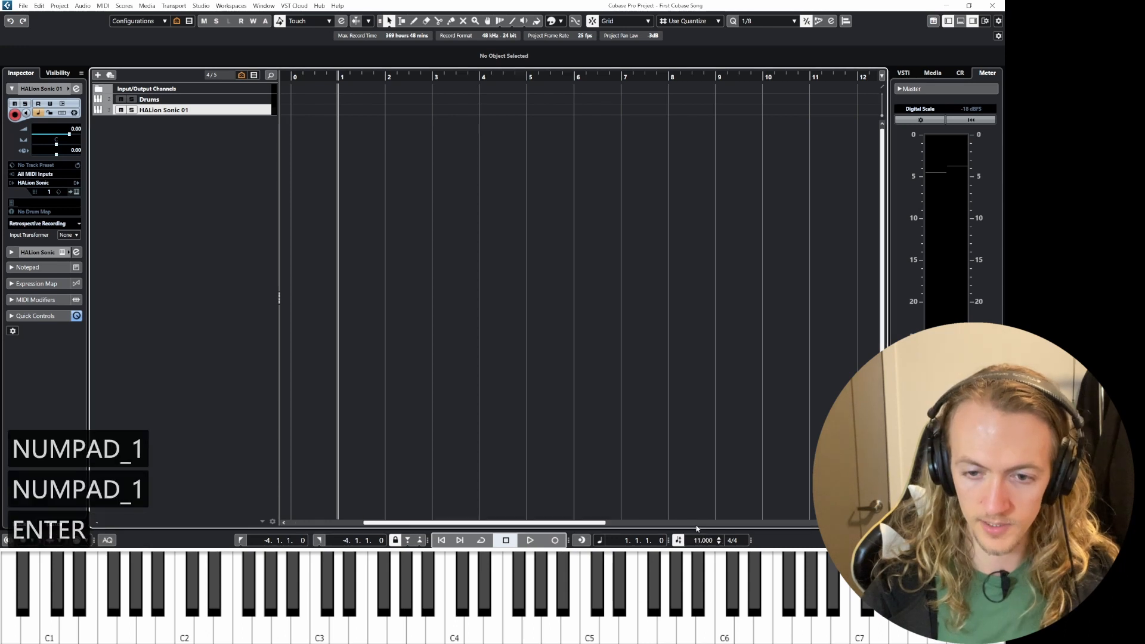
pyautogui.doubleClick(705, 540)
pyautogui.click(705, 541)
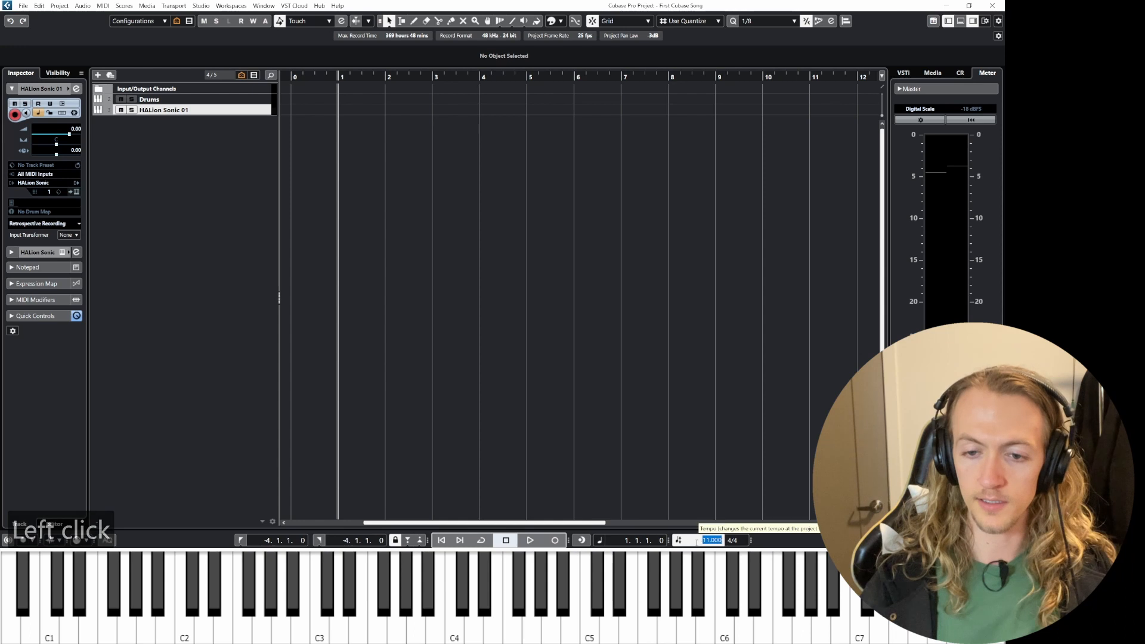
pyautogui.write('110')
pyautogui.press('Return')
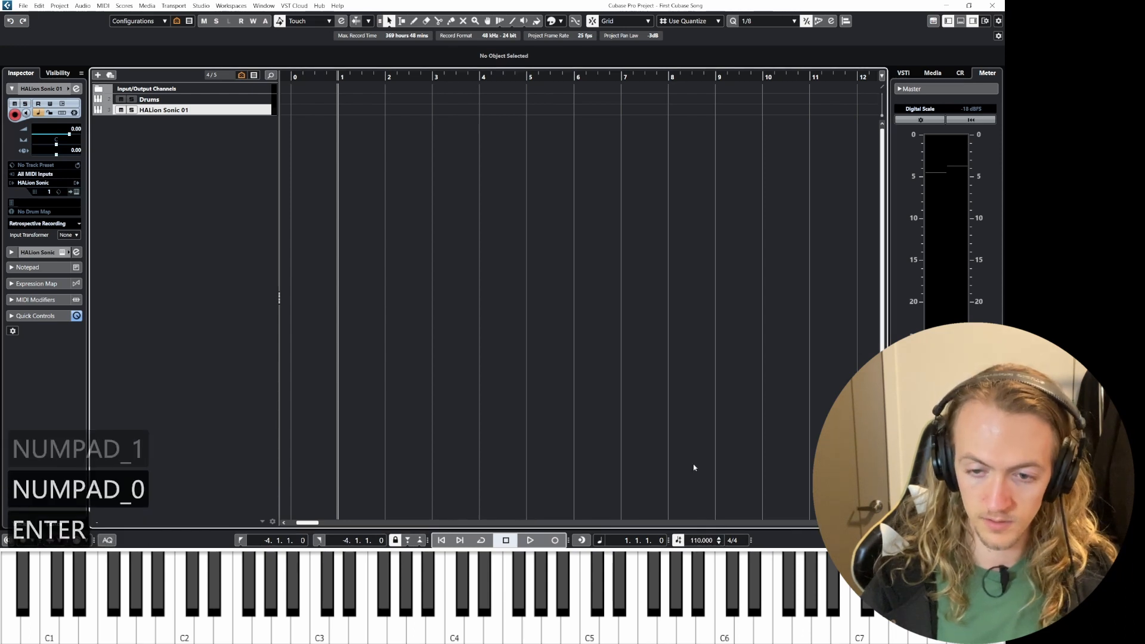
# Step: Record a MIDI piano performance onto the HALion Sonic 01 track
pyautogui.press('space')
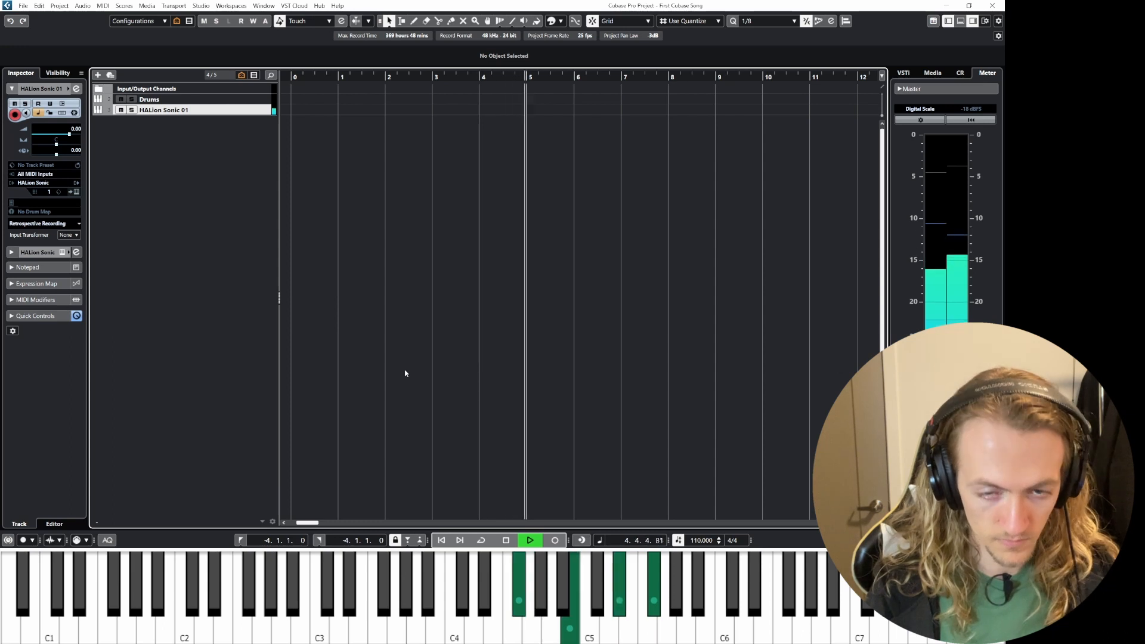
pyautogui.press('space')
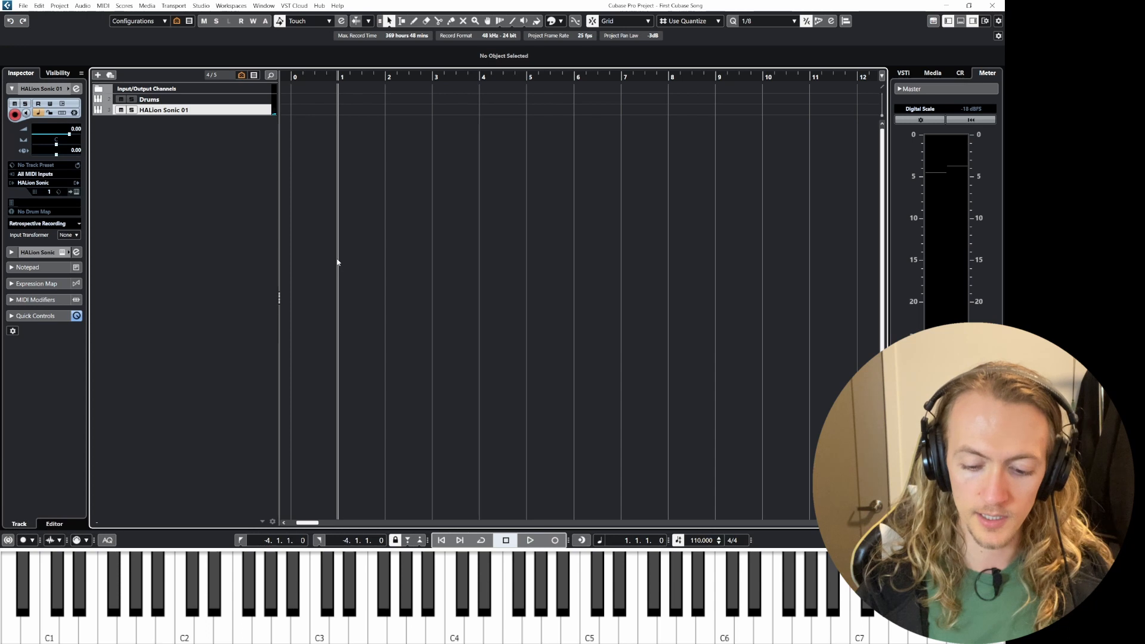
pyautogui.press('KP_Multiply')
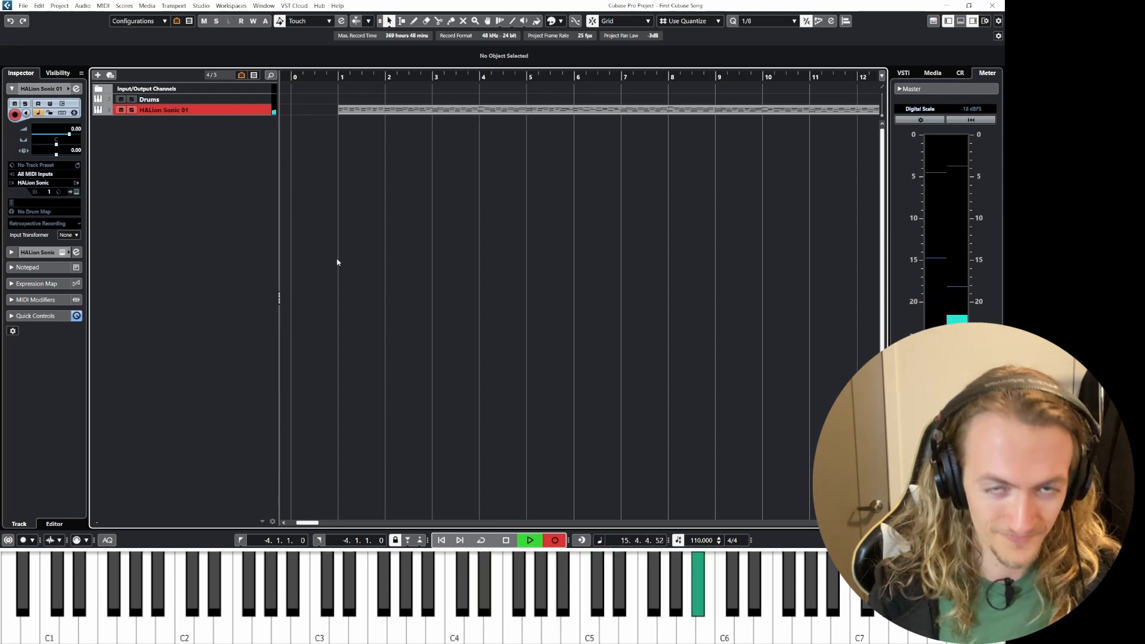
pyautogui.press('space')
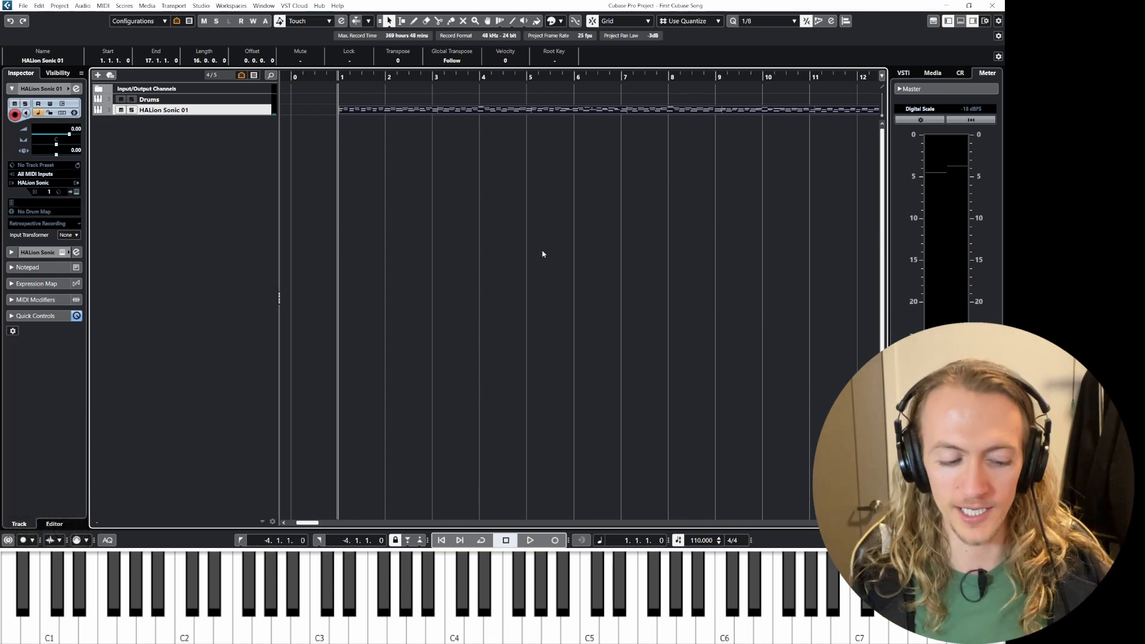
# Step: Open the recorded HALion Sonic 01 MIDI part in the Key Editor
pyautogui.keyDown('ctrl'); pyautogui.scroll(-3, 585, 190); pyautogui.keyUp('ctrl')
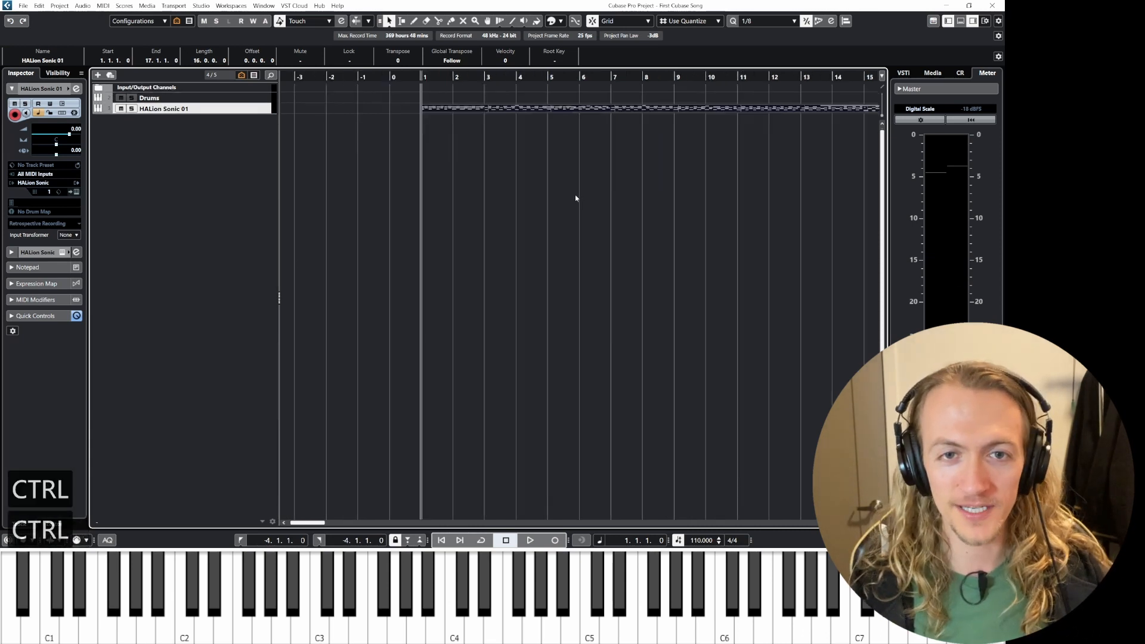
pyautogui.press('ctrl')
pyautogui.keyDown('ctrl'); pyautogui.scroll(-3, 572, 192); pyautogui.keyUp('ctrl')
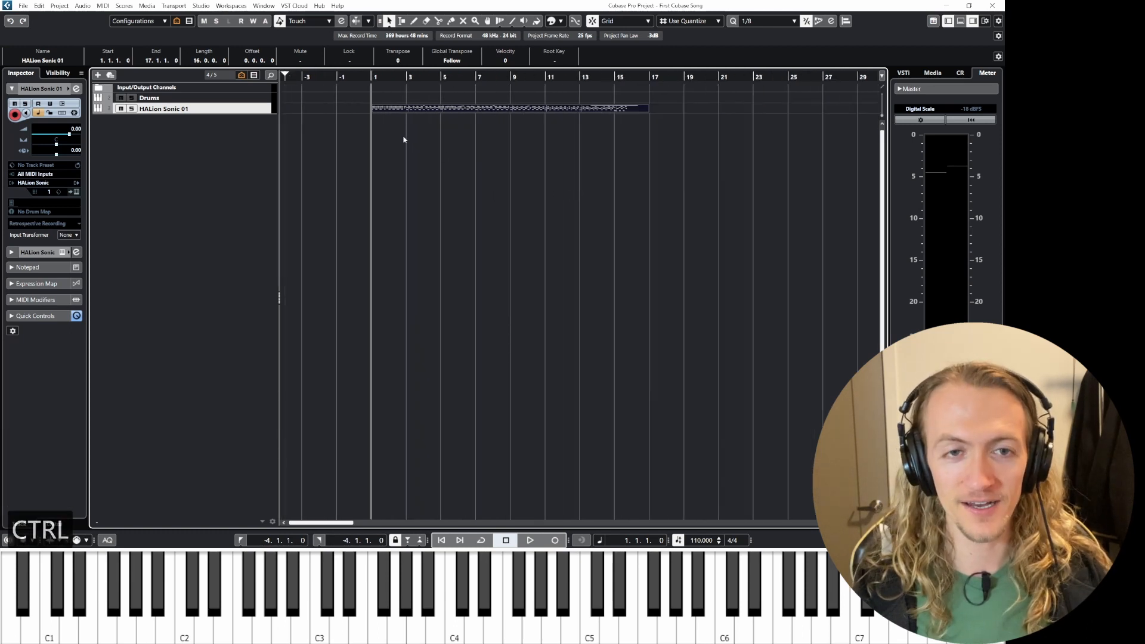
pyautogui.keyDown('ctrl'); pyautogui.click(237, 110); pyautogui.keyUp('ctrl')
pyautogui.press('z')
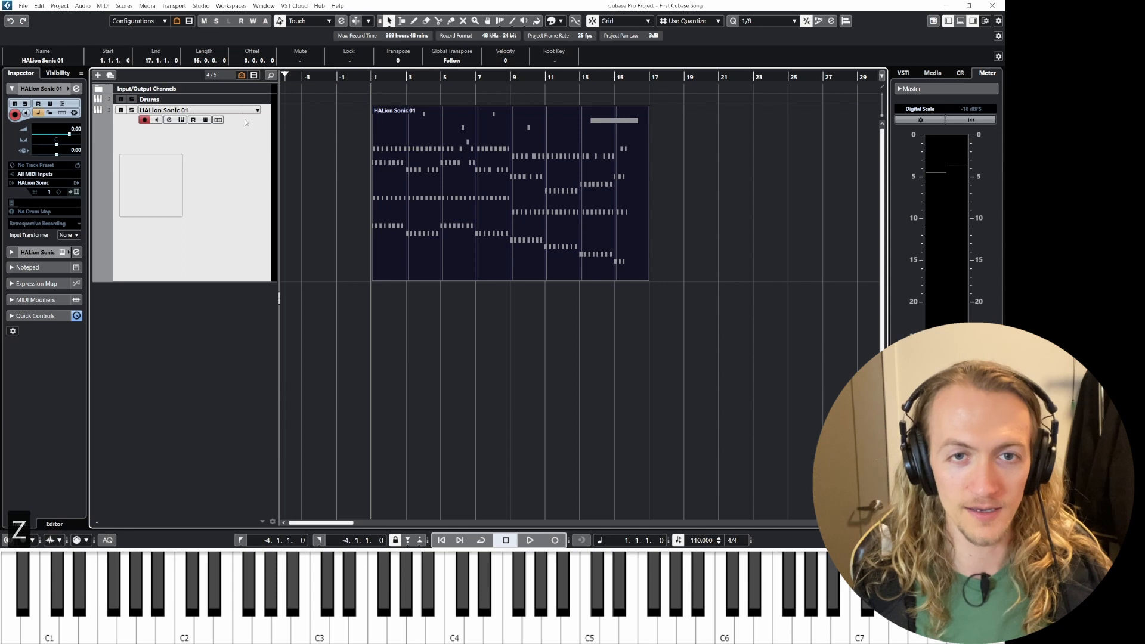
pyautogui.keyDown('ctrl'); pyautogui.scroll(2, 485, 204); pyautogui.keyUp('ctrl')
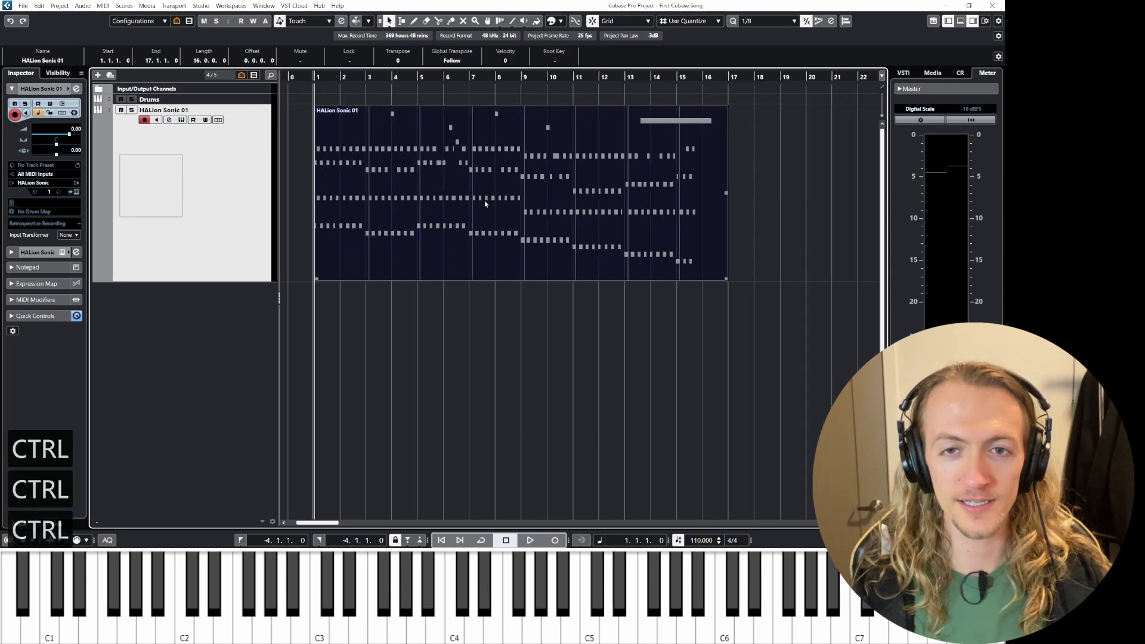
pyautogui.doubleClick(351, 199)
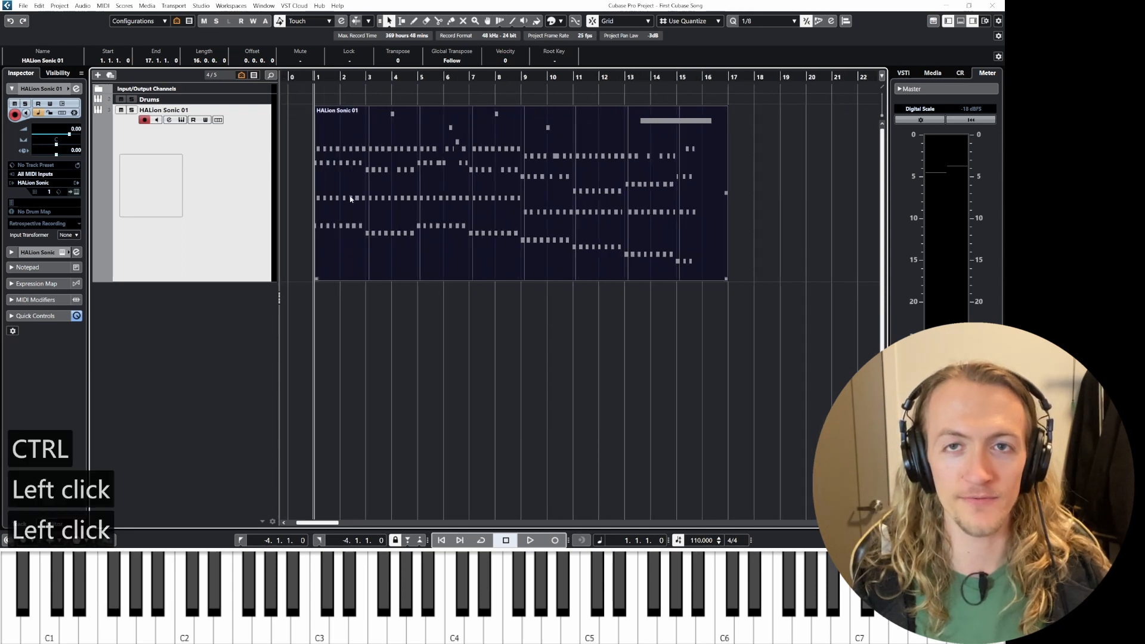
# Step: Play the part back and show the Sustain CC64 controller lane in the Key Editor
pyautogui.press('space')
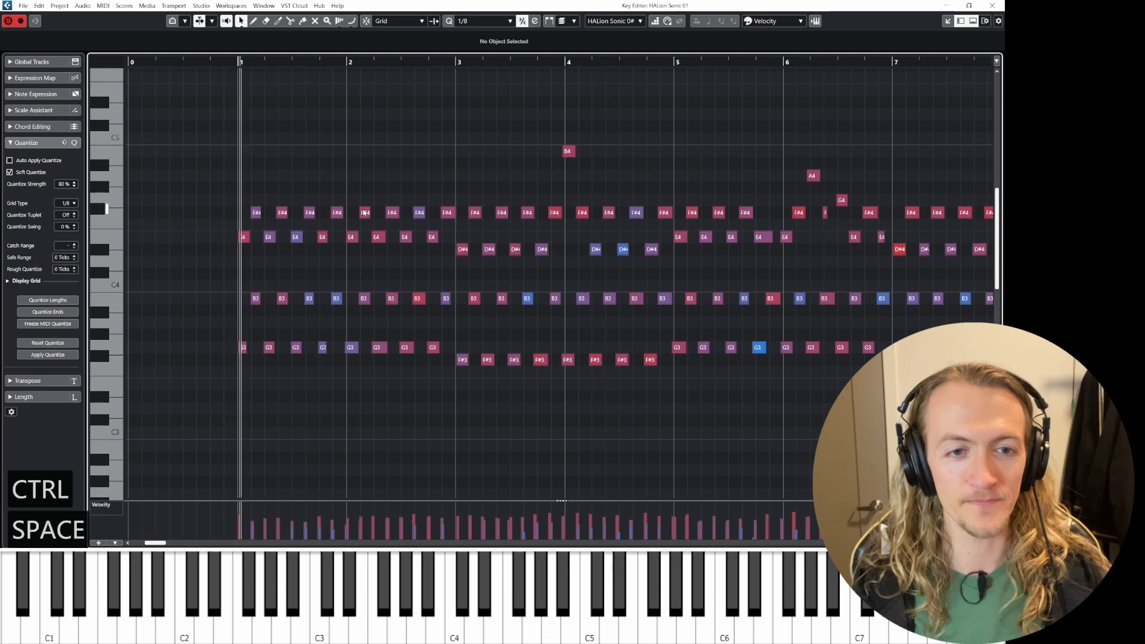
pyautogui.press('space')
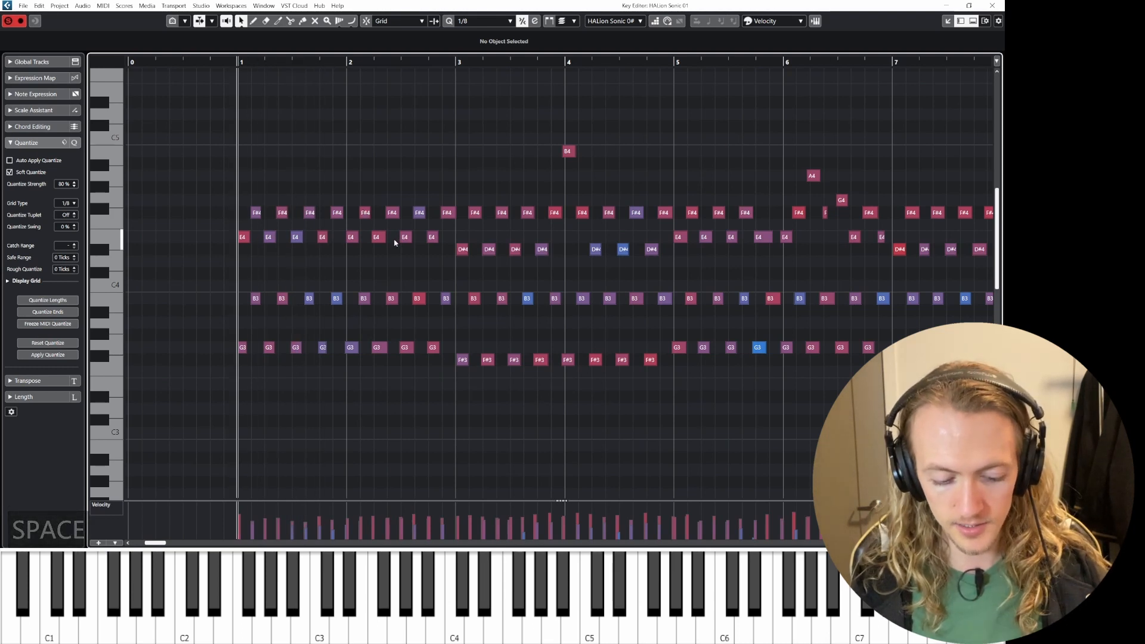
pyautogui.hotkey('alt', '/')
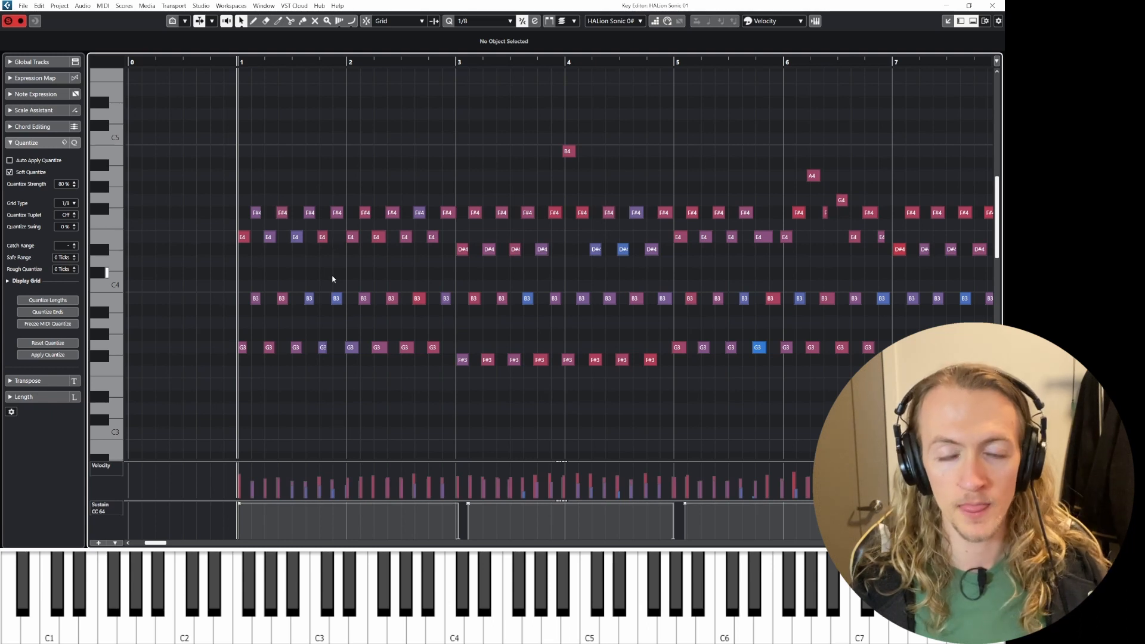
# Step: Select all notes and quantize them to 1/8 with the quantize strength set to 70%
pyautogui.keyDown('ctrl'); pyautogui.scroll(-2, 366, 276); pyautogui.keyUp('ctrl')
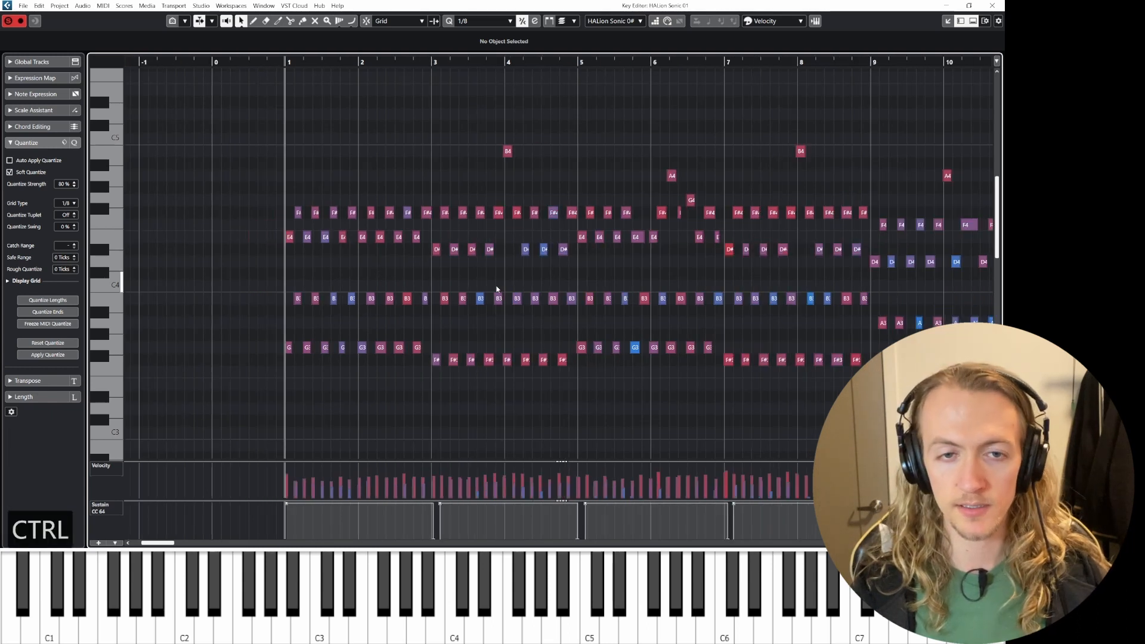
pyautogui.keyDown('shift'); pyautogui.hscroll(1, 510, 297); pyautogui.keyUp('shift')
pyautogui.keyDown('ctrl'); pyautogui.scroll(-3, 477, 298); pyautogui.keyUp('ctrl')
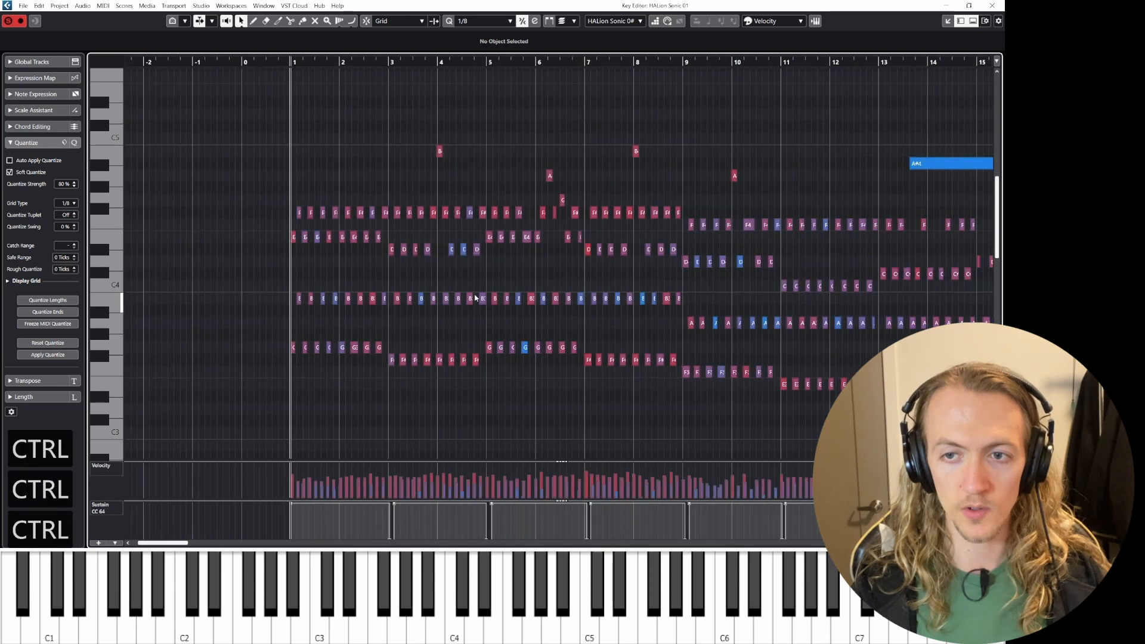
pyautogui.keyDown('ctrl'); pyautogui.scroll(1, 471, 299); pyautogui.keyUp('ctrl')
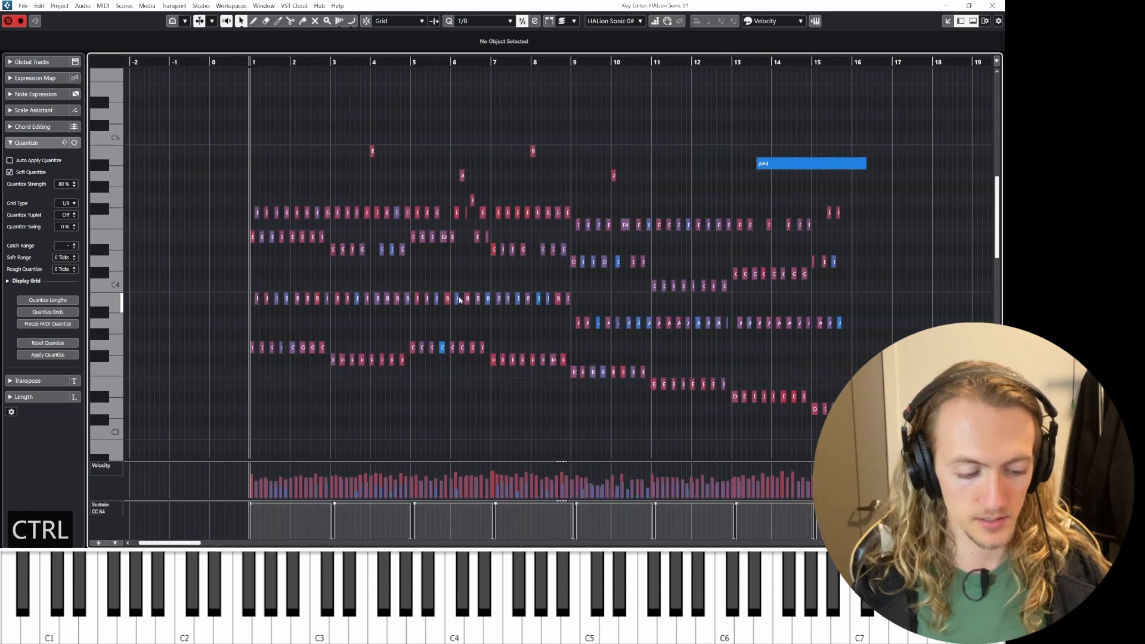
pyautogui.hotkey('ctrl', 'a')
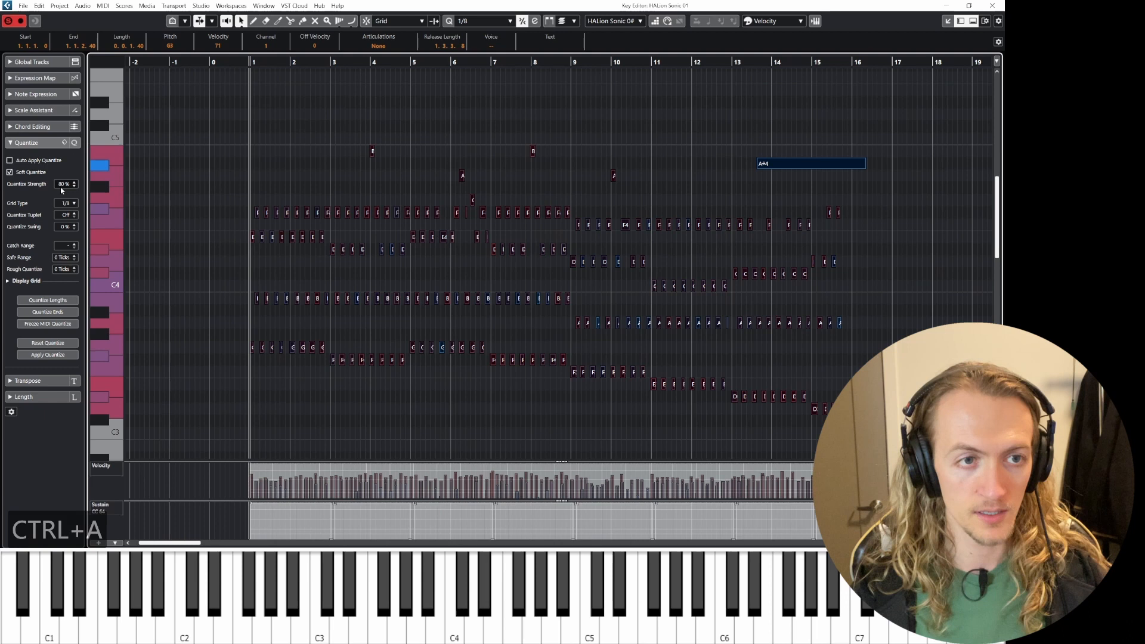
pyautogui.moveTo(63, 186); pyautogui.dragTo(62, 188)
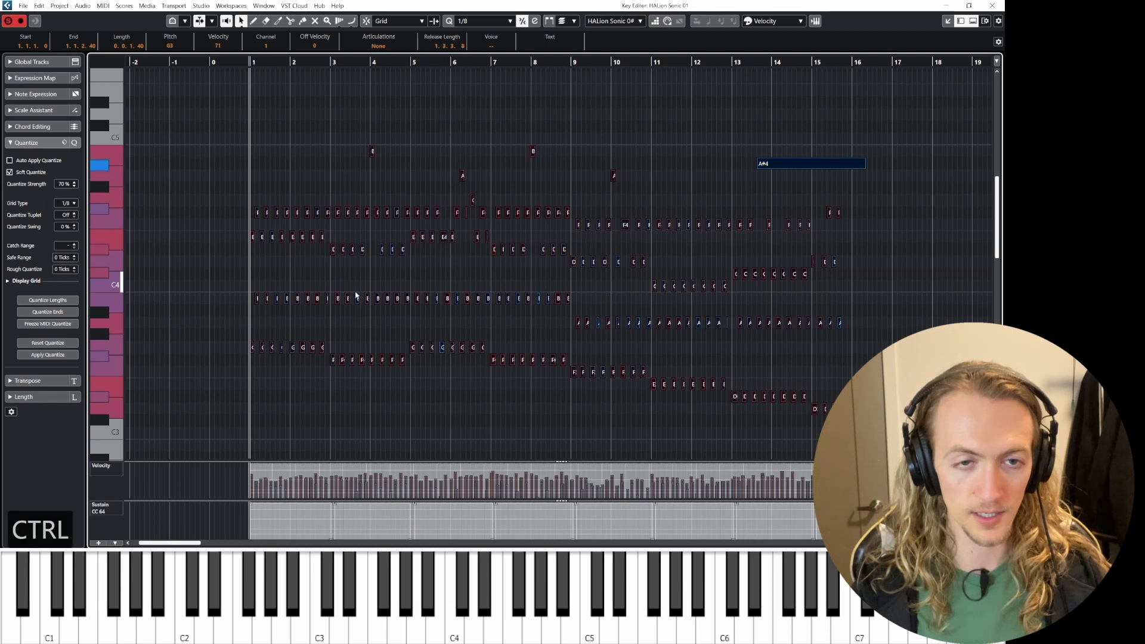
pyautogui.scroll(3, 351, 310)
pyautogui.hscroll(-3, 350, 315)
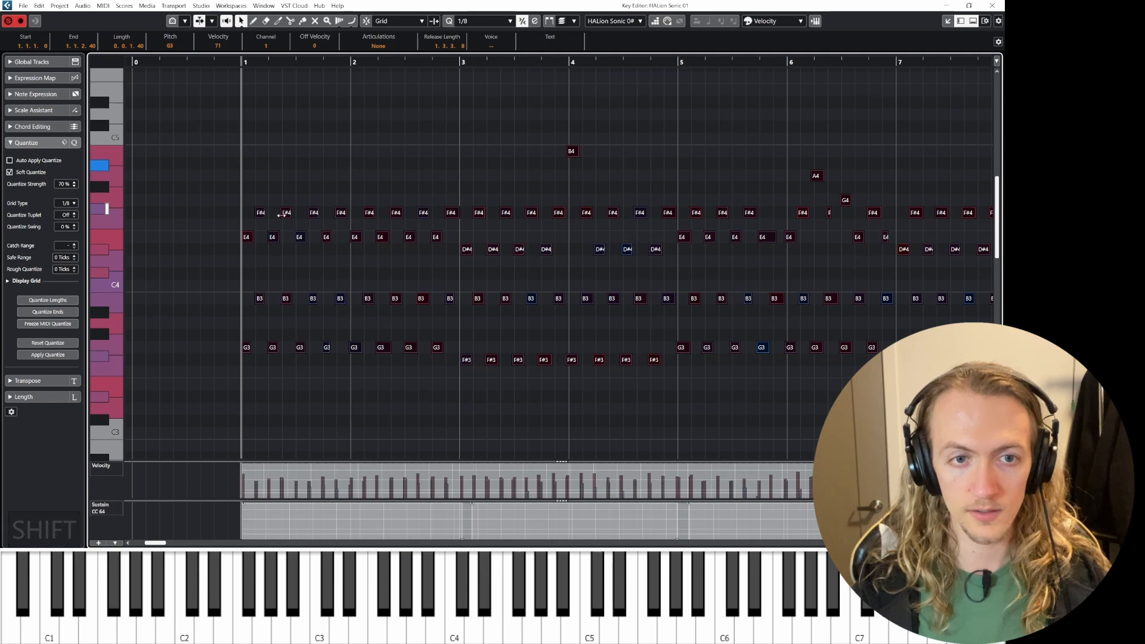
pyautogui.press('q')
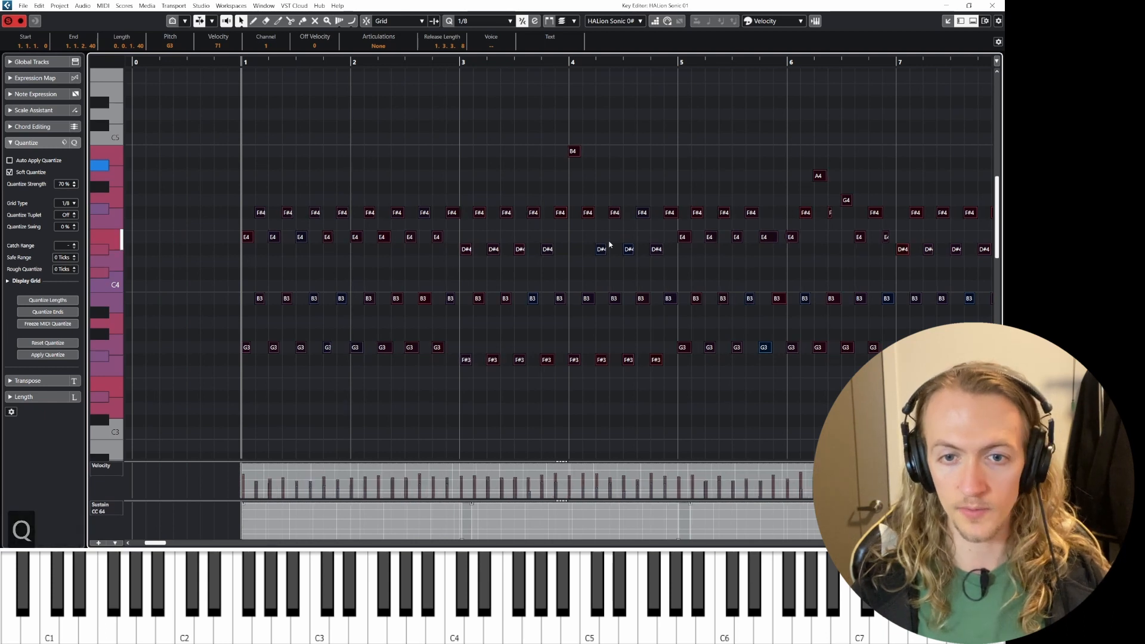
# Step: Deselect the notes and play back the quantized part to review it
pyautogui.scroll(-4, 609, 244)
pyautogui.hscroll(4, 714, 264)
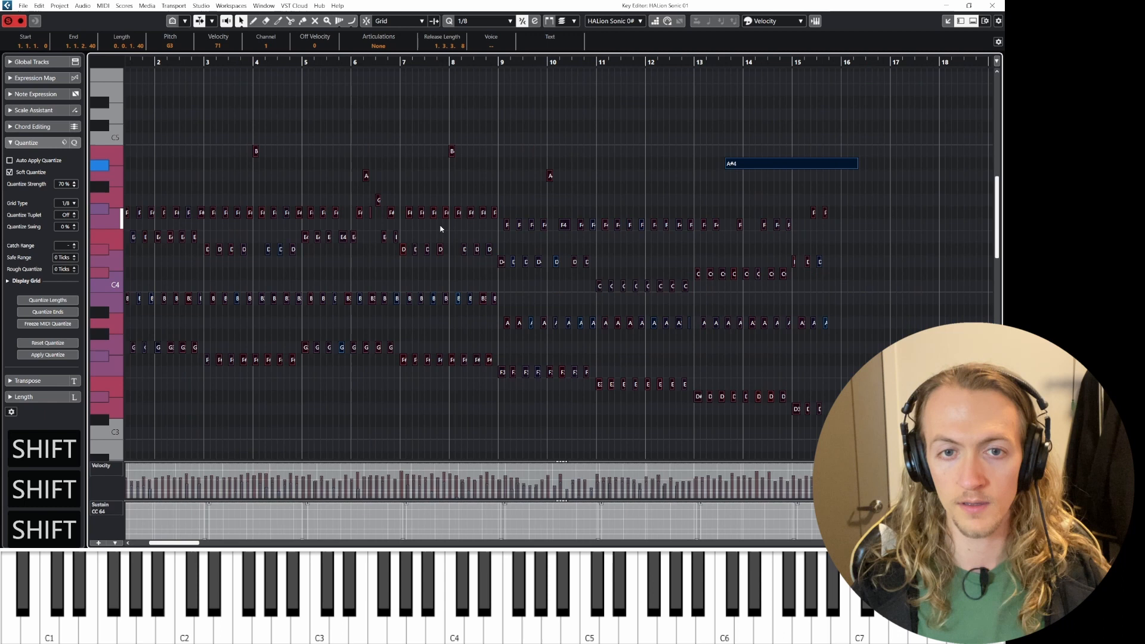
pyautogui.scroll(5, 371, 221)
pyautogui.scroll(-5, 367, 241)
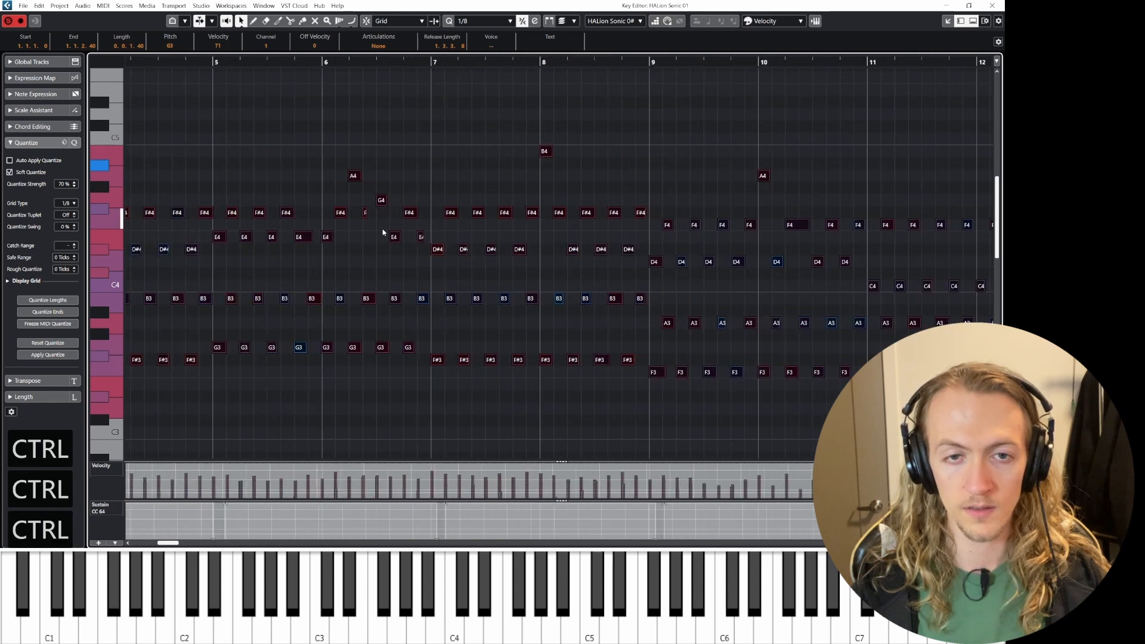
pyautogui.scroll(-3, 389, 234)
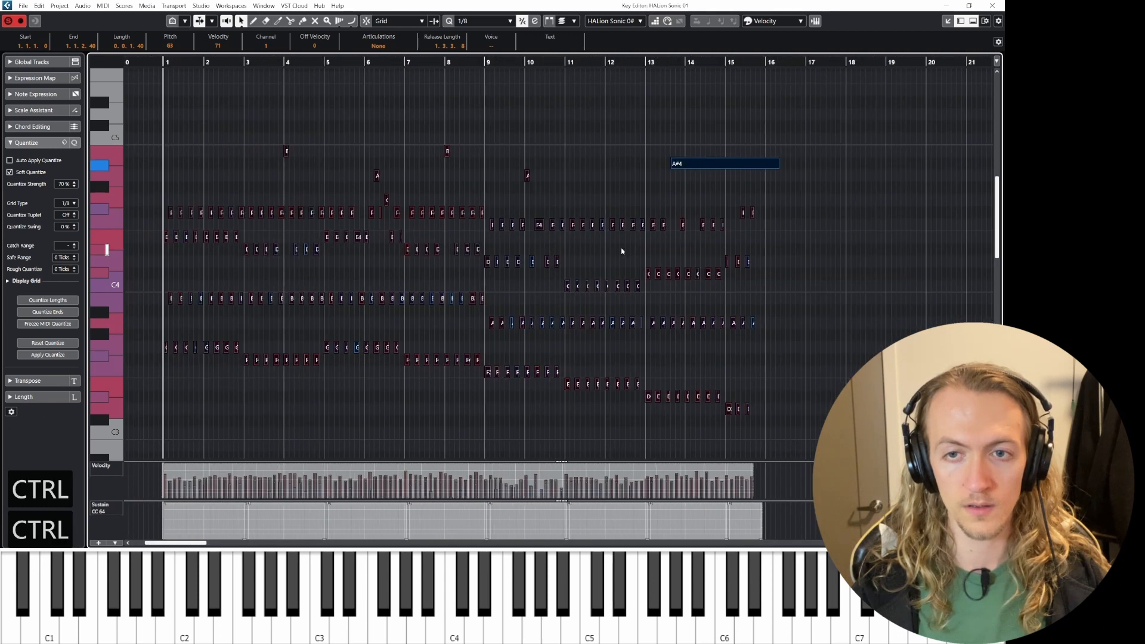
pyautogui.click(653, 167)
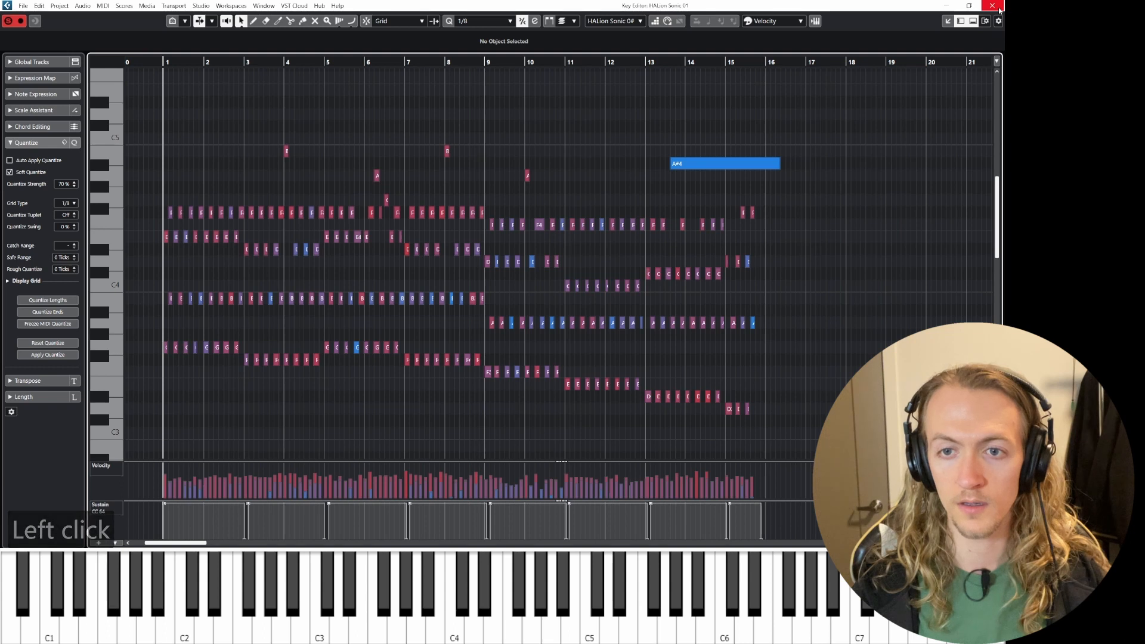
pyautogui.press('space')
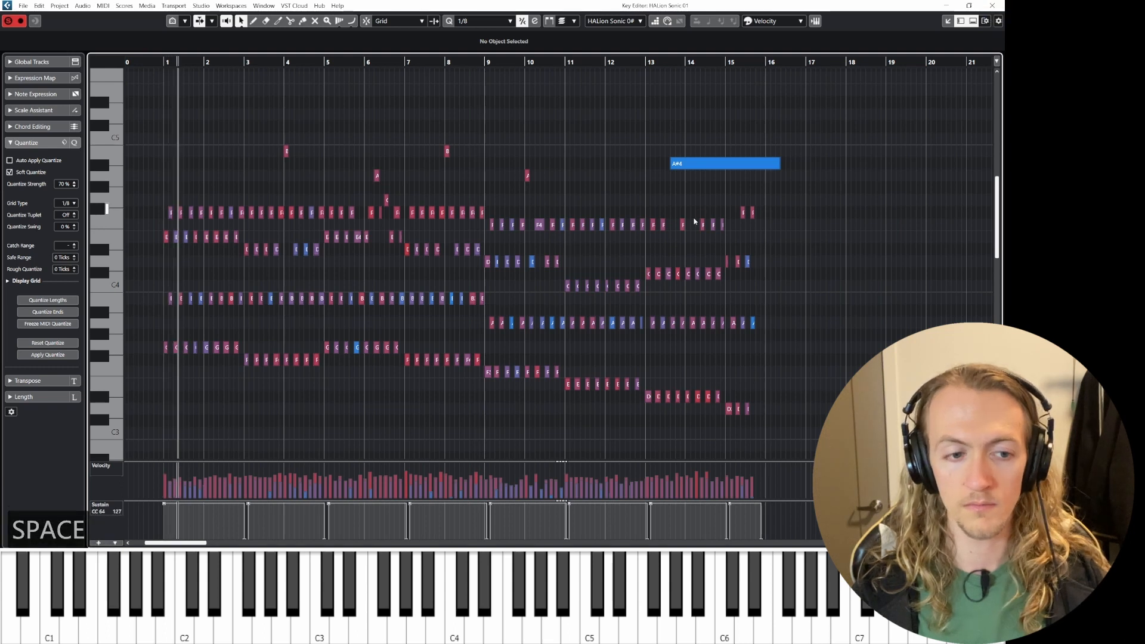
pyautogui.press('c')
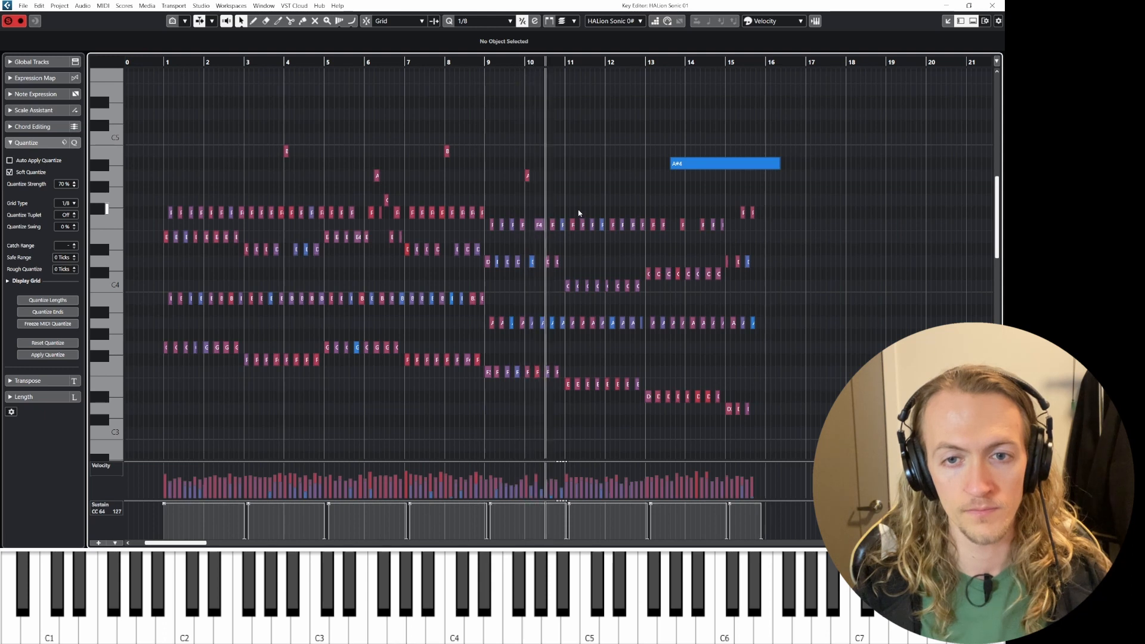
pyautogui.press('alt')
pyautogui.press('space')
# Step: Select the F4 notes in bars 11 to 12 and transpose them down one semitone to E4
pyautogui.scroll(3, 602, 230)
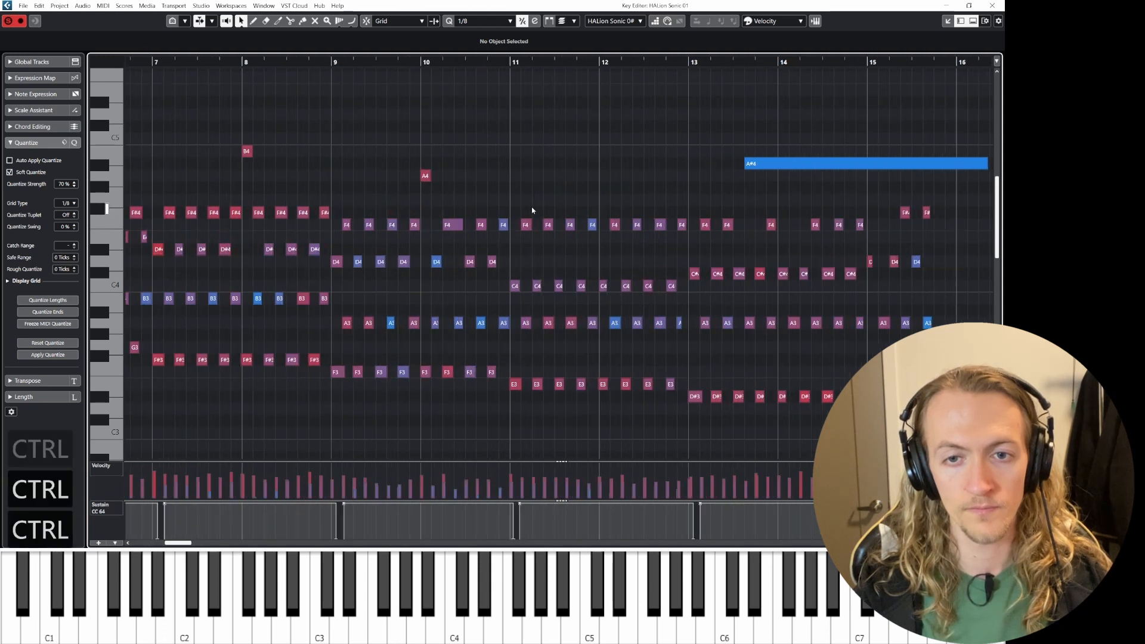
pyautogui.moveTo(520, 205); pyautogui.dragTo(685, 247)
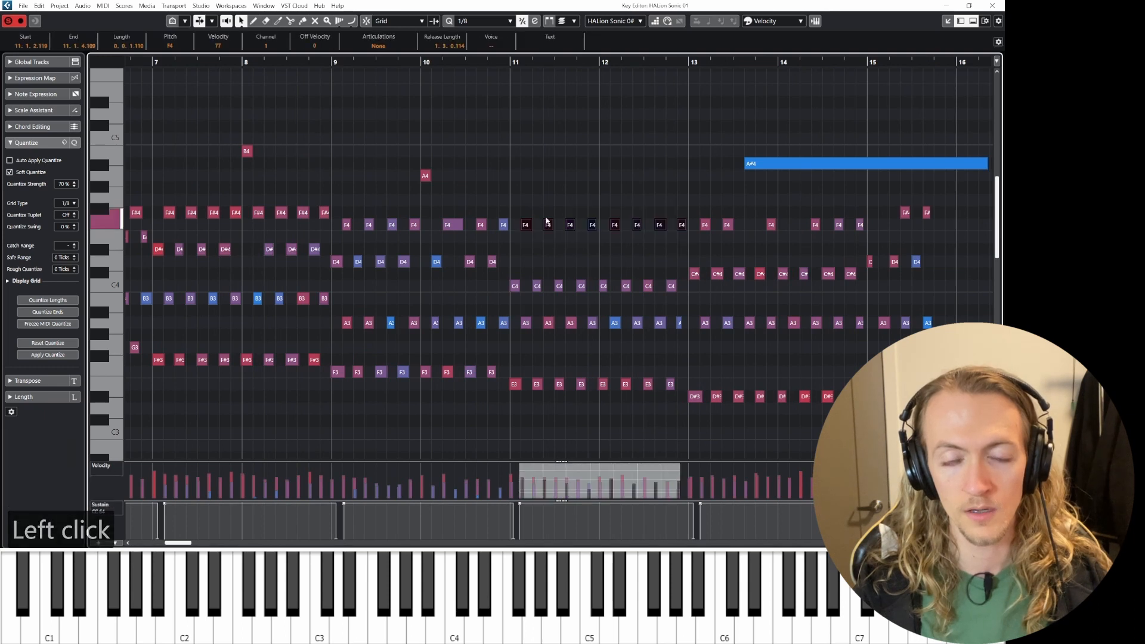
pyautogui.press('Down')
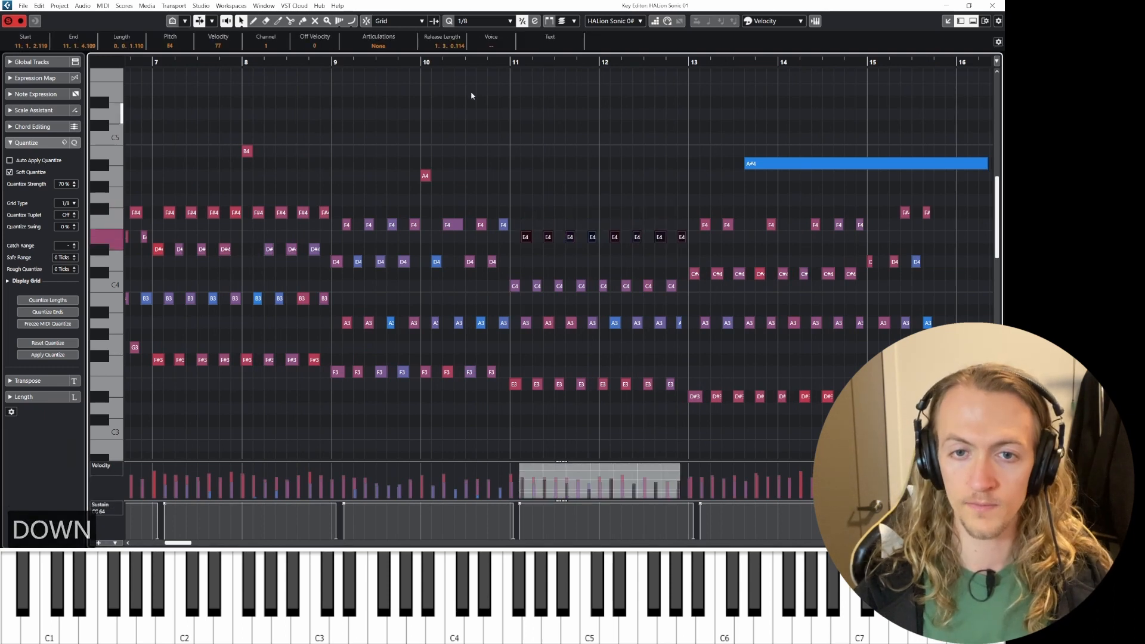
# Step: Play back from bar 10 to check the transposed notes
pyautogui.click(461, 61)
pyautogui.press('space')
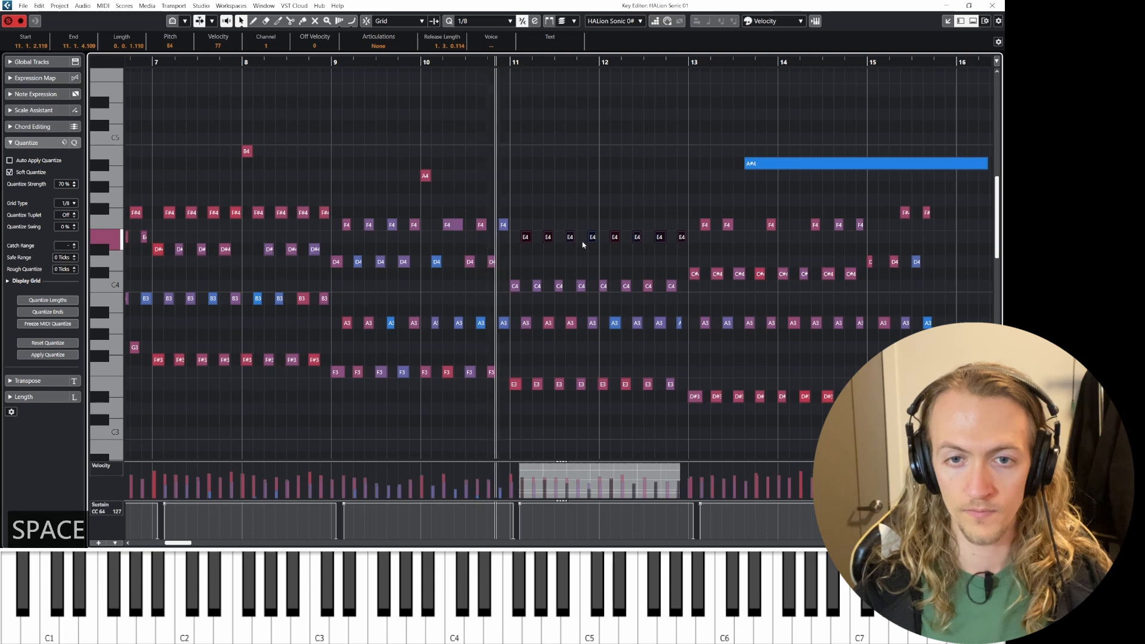
# Step: Scroll and zoom across the quantized piano part in the Key Editor to review all its notes
pyautogui.hscroll(3, 584, 254)
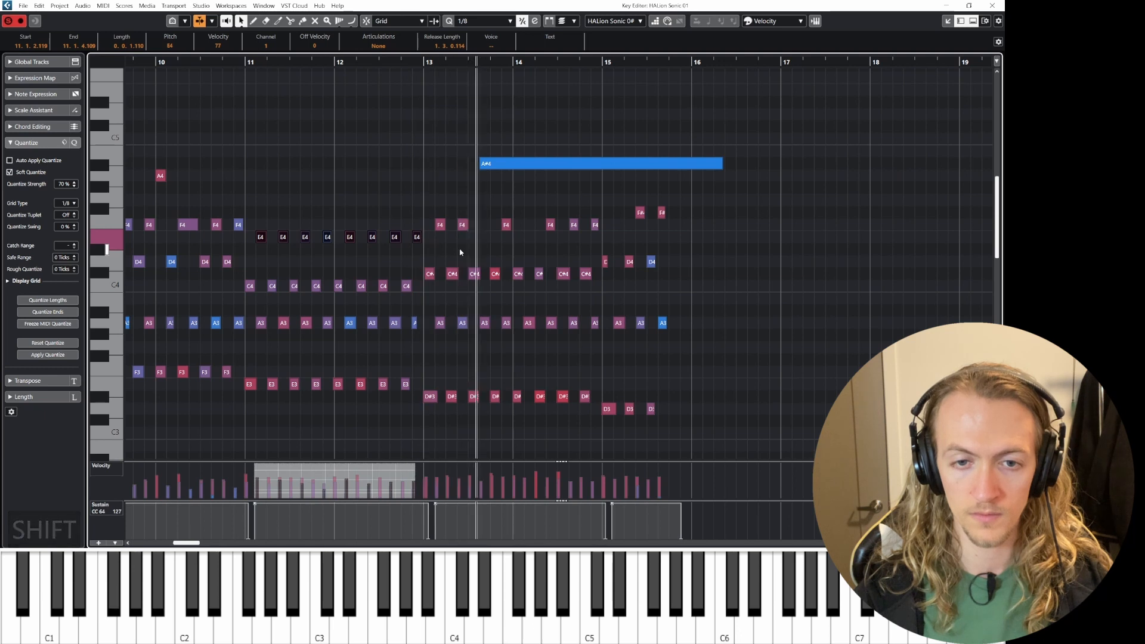
pyautogui.press('space')
pyautogui.scroll(-3, 460, 253)
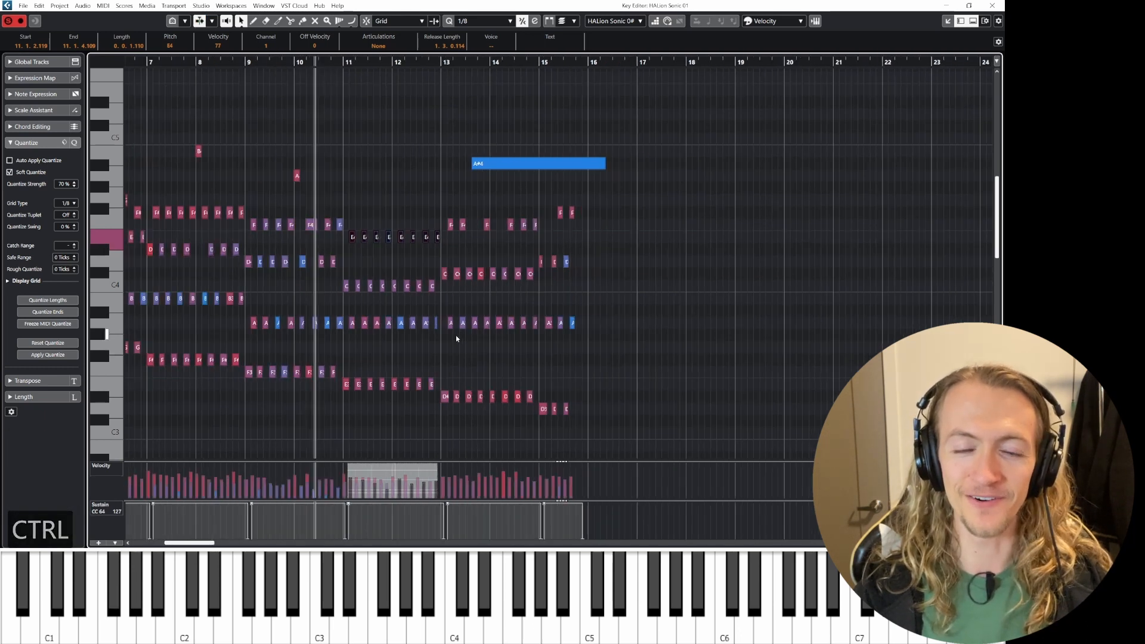
pyautogui.hscroll(-6, 453, 340)
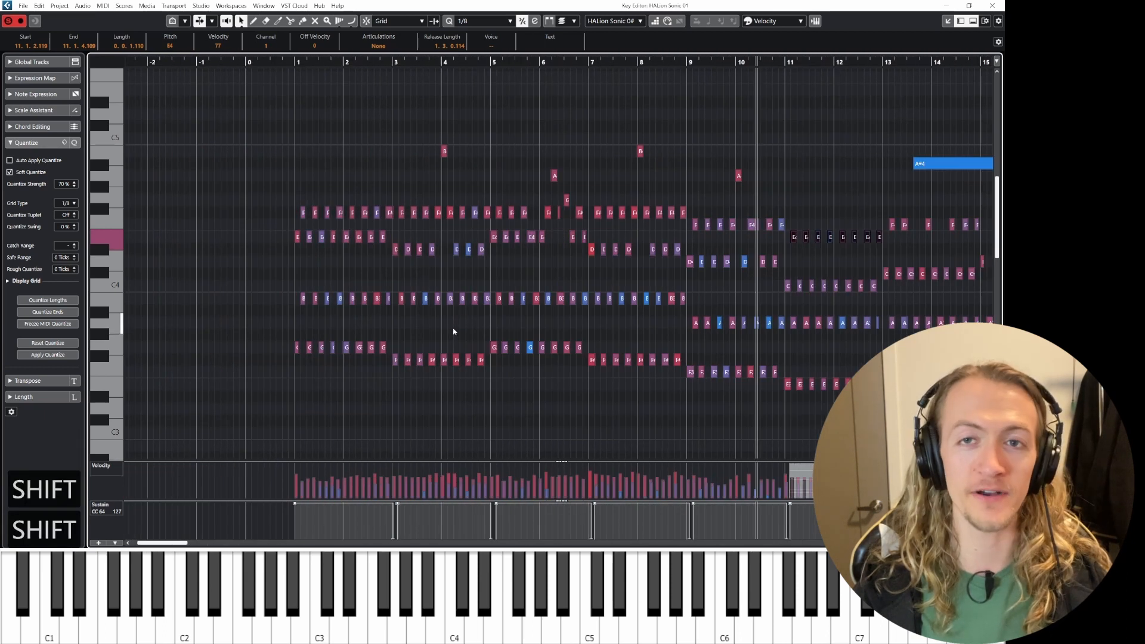
# Step: Close the Key Editor, select the Drums track and set the project cursor to bar 1
pyautogui.click(1002, 4)
pyautogui.click(517, 316)
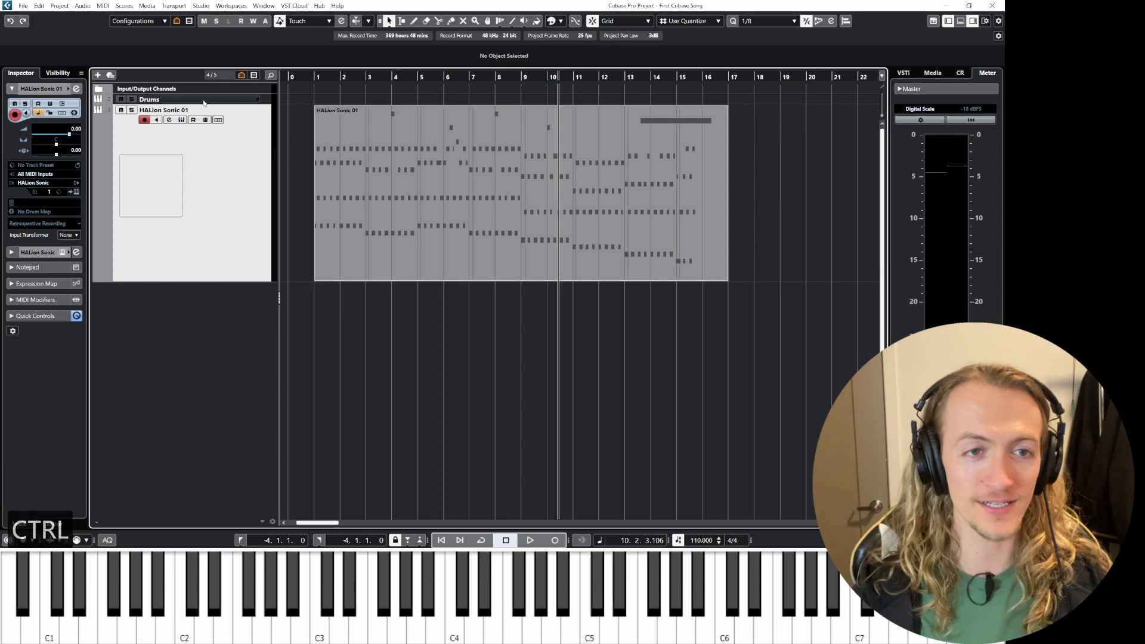
pyautogui.click(235, 100)
pyautogui.click(316, 77)
# Step: Play the project from bar 1 several times to rehearse the drum part
pyautogui.press('space')
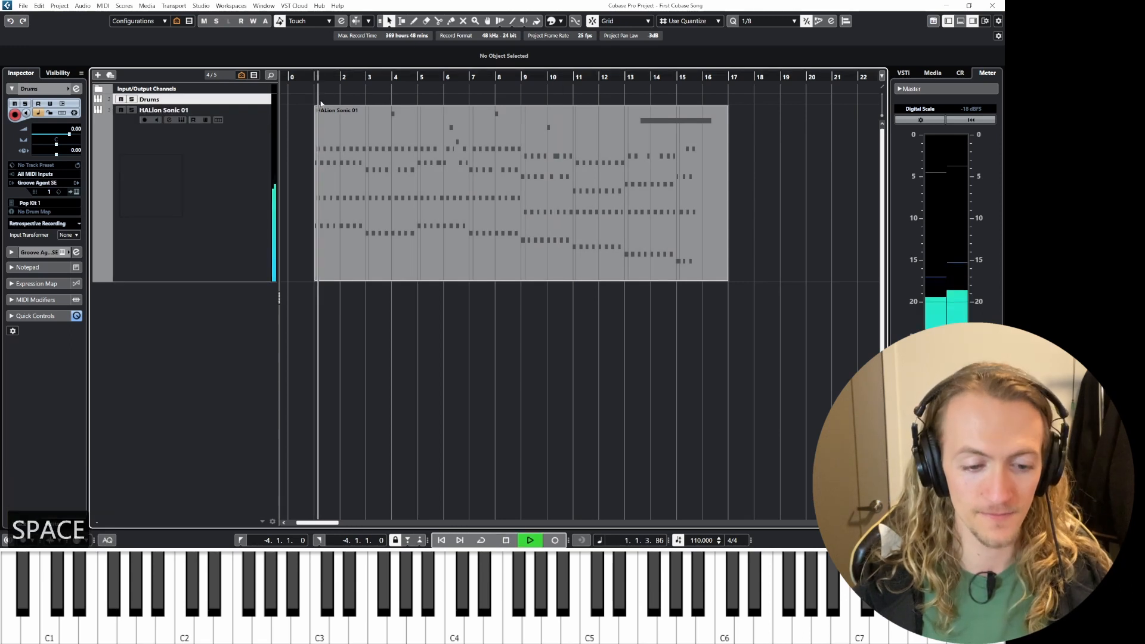
pyautogui.press('space')
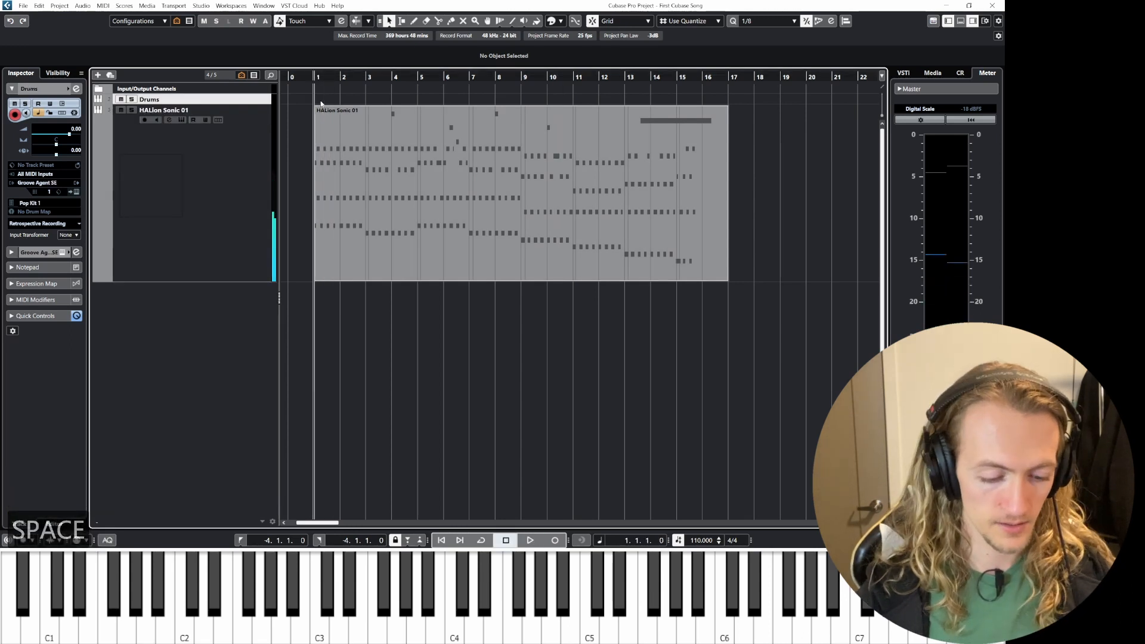
pyautogui.press('space')
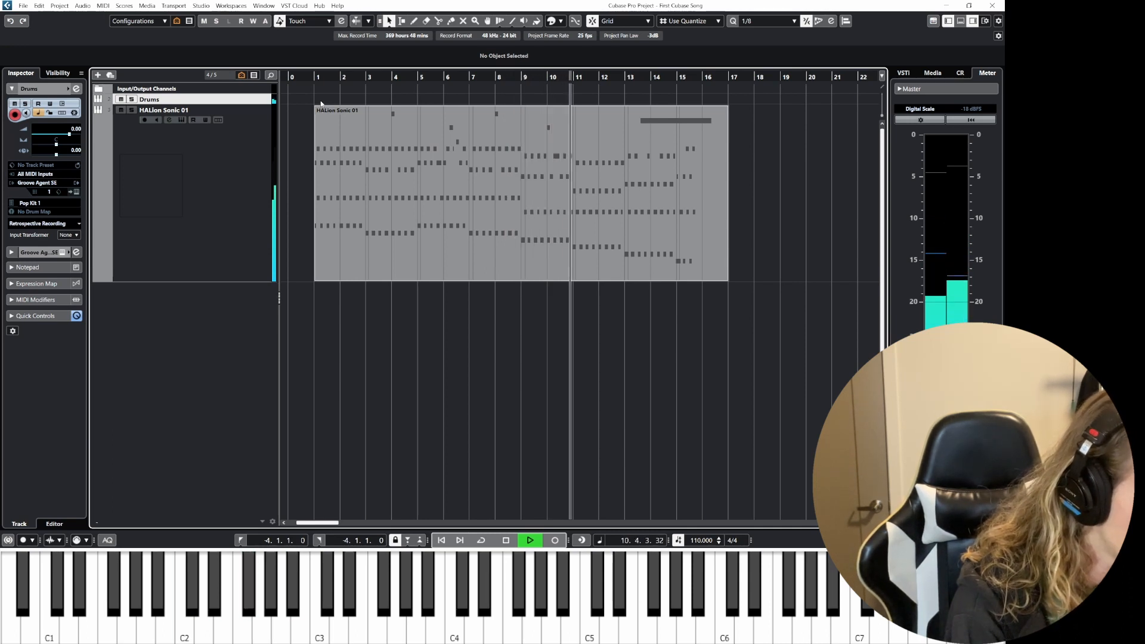
pyautogui.press('space')
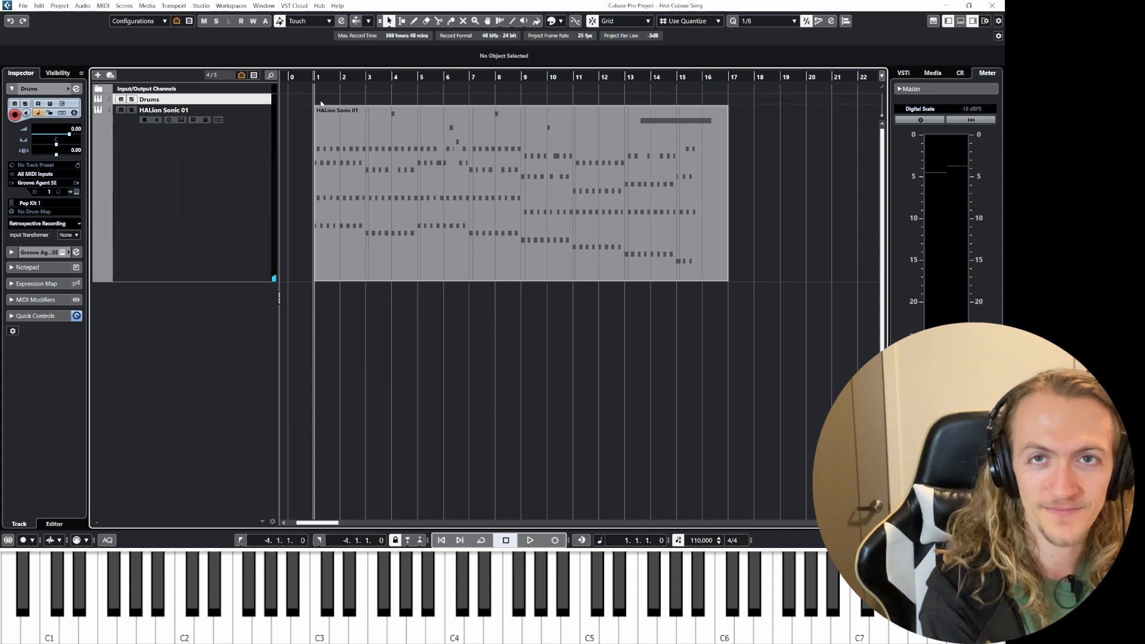
pyautogui.press('space')
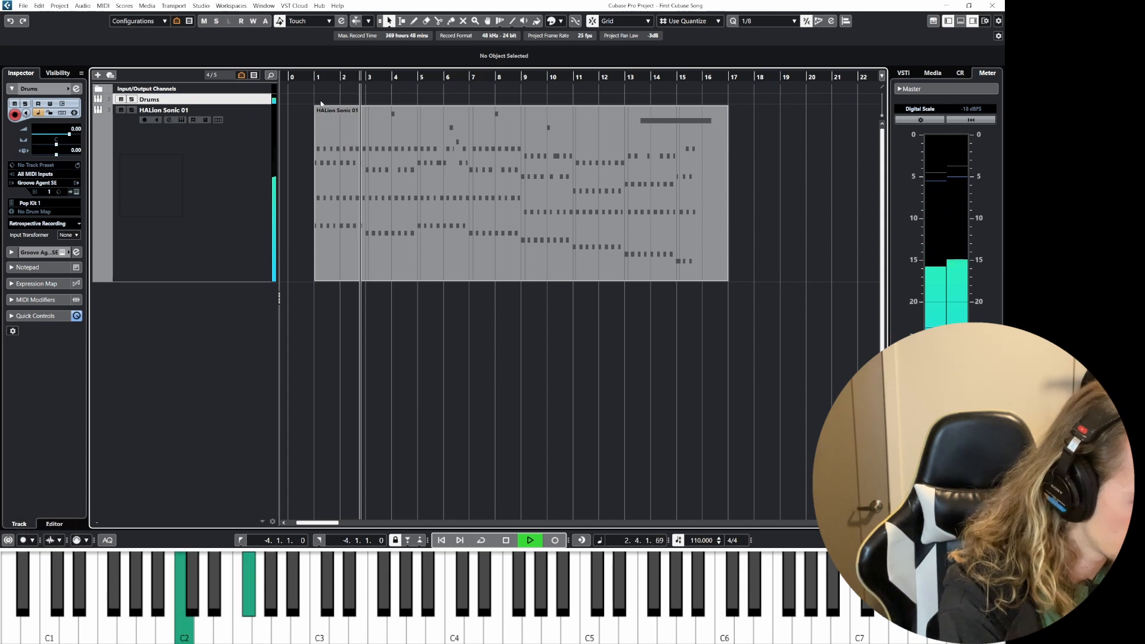
pyautogui.press('space')
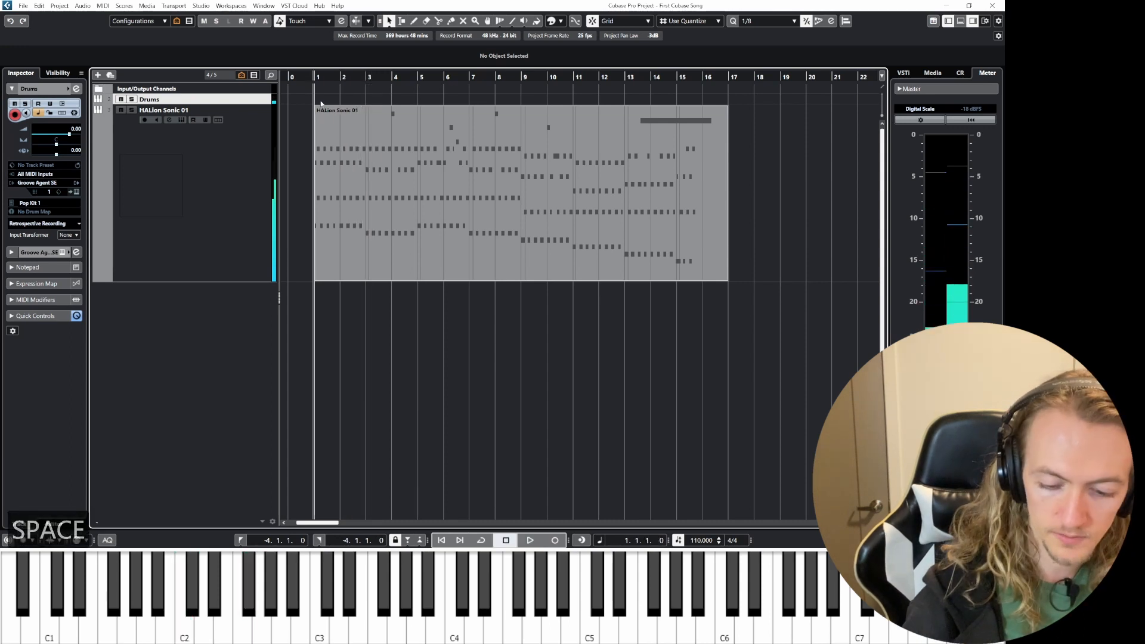
# Step: Record a drum performance on the Drums track along with the piano part
pyautogui.press('KP_Multiply')
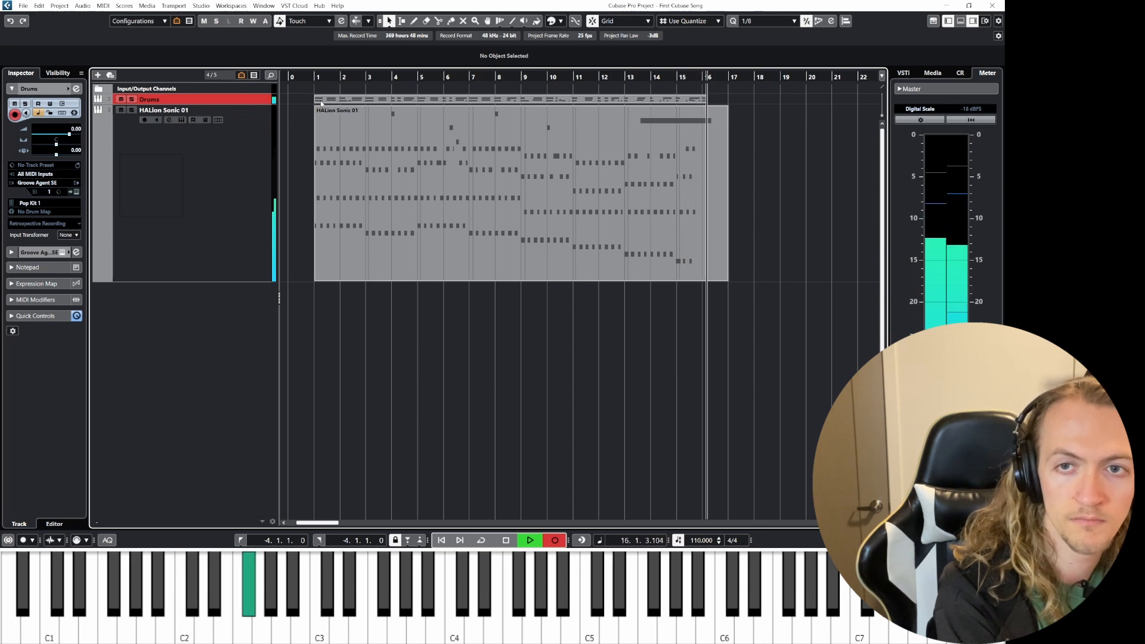
pyautogui.press('space')
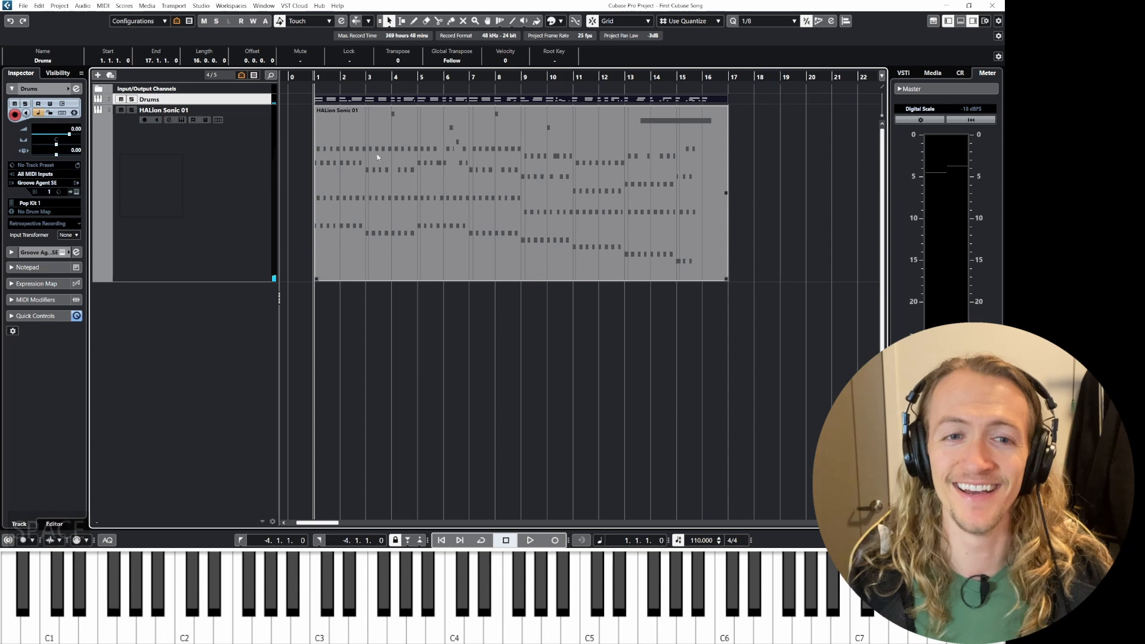
# Step: Open the recorded drum part in the Key Editor and select all of its notes
pyautogui.click(335, 99)
pyautogui.doubleClick(335, 99)
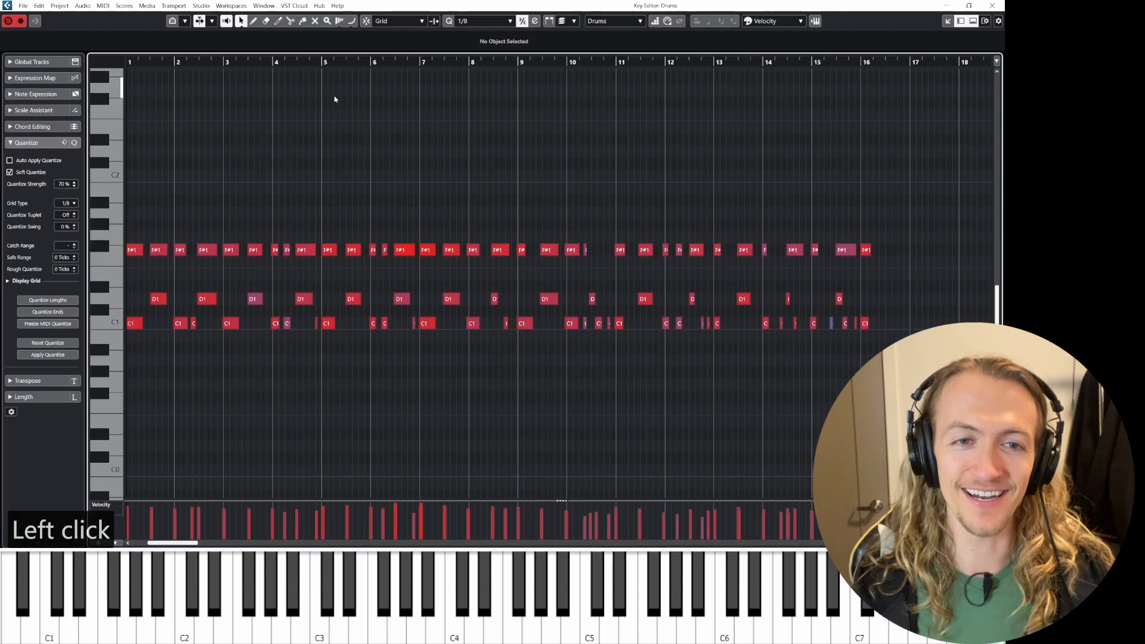
pyautogui.press('ctrl')
pyautogui.press('ctrl')
pyautogui.press('ctrl')
pyautogui.moveTo(174, 231); pyautogui.dragTo(660, 358)
# Step: Quantize the selected drum notes to the 1/8 grid
pyautogui.keyDown('ctrl'); pyautogui.scroll(3, 252, 309); pyautogui.keyUp('ctrl')
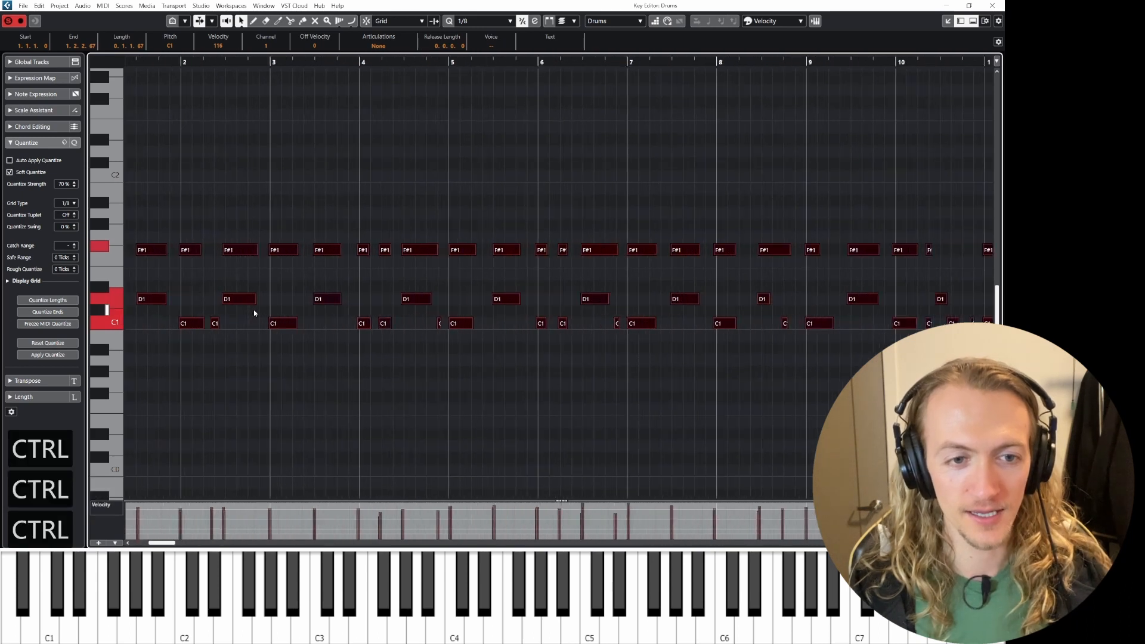
pyautogui.keyDown('ctrl'); pyautogui.scroll(2, 182, 319); pyautogui.keyUp('ctrl')
pyautogui.keyDown('ctrl'); pyautogui.scroll(-2, 183, 319); pyautogui.keyUp('ctrl')
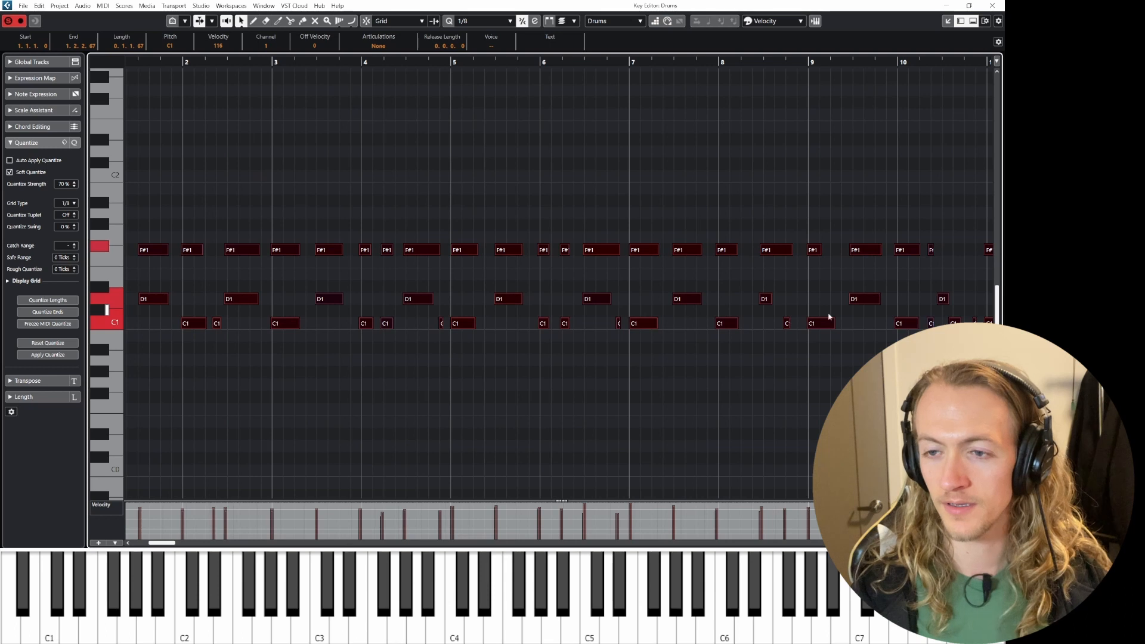
pyautogui.hscroll(-3, 666, 311)
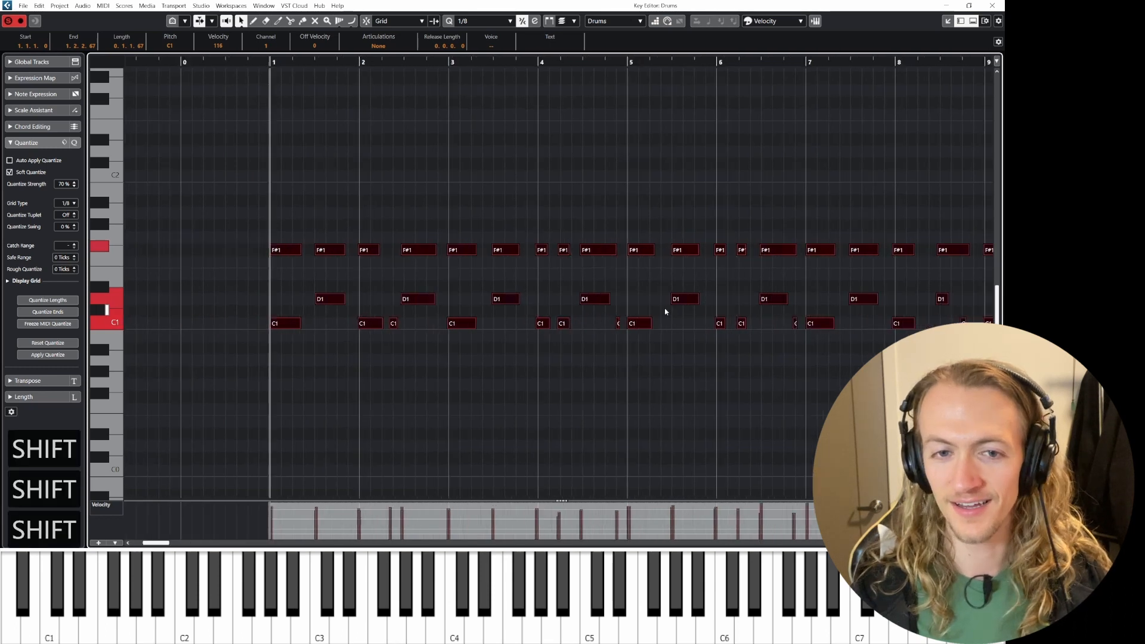
pyautogui.hscroll(-1, 666, 311)
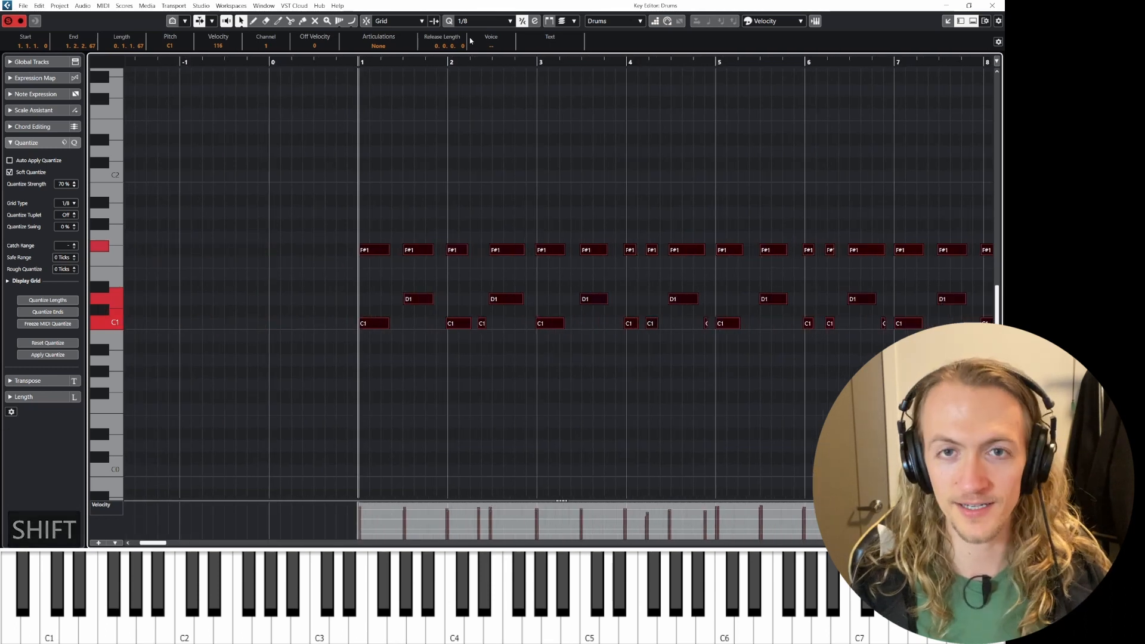
pyautogui.press('q')
# Step: Play back the quantized drums, close the Key Editor and listen again from the project window
pyautogui.press('space')
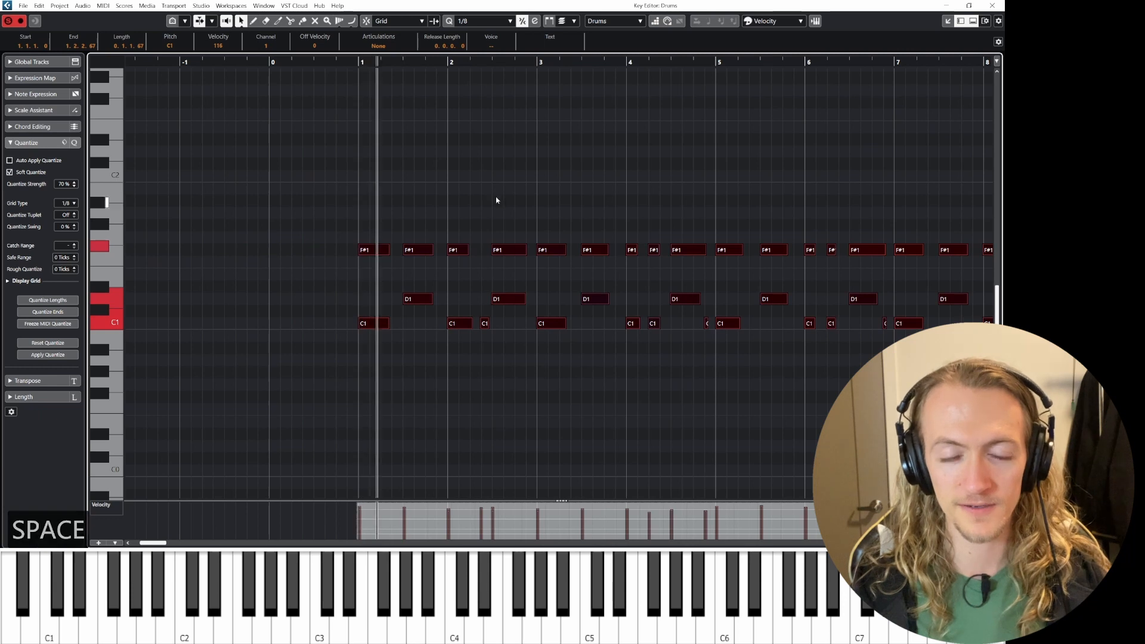
pyautogui.press('space')
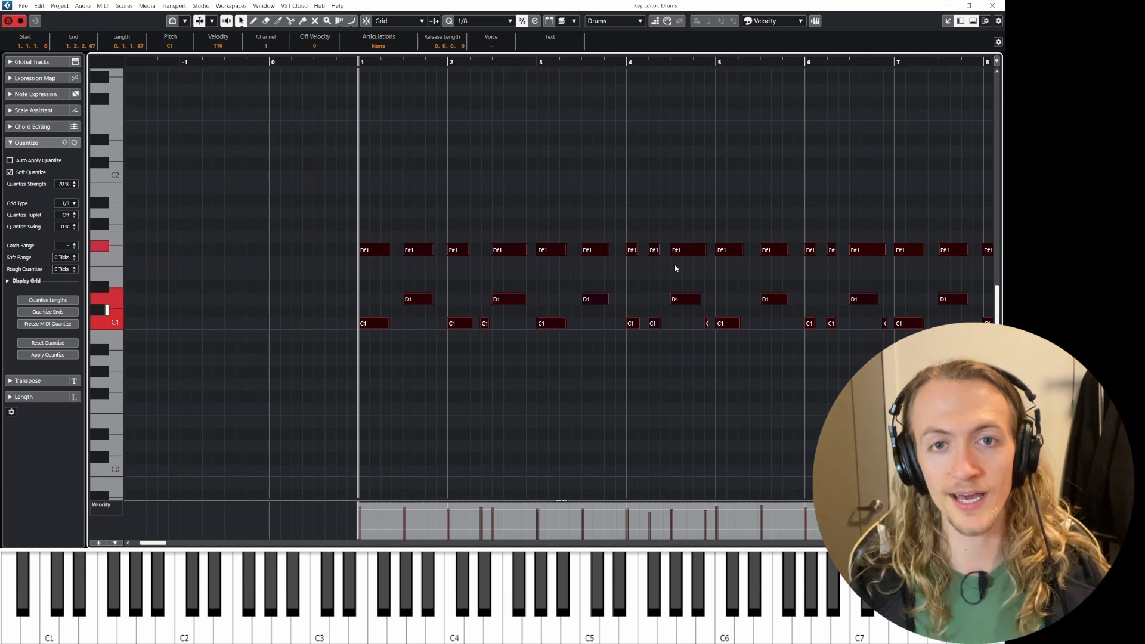
pyautogui.click(1001, 6)
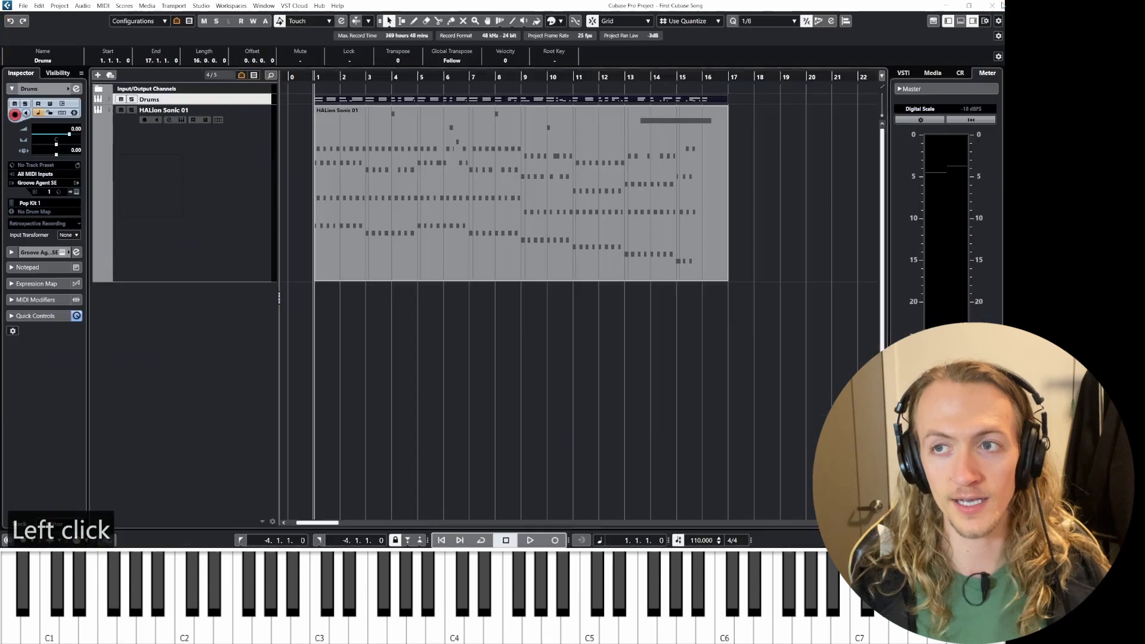
pyautogui.press('space')
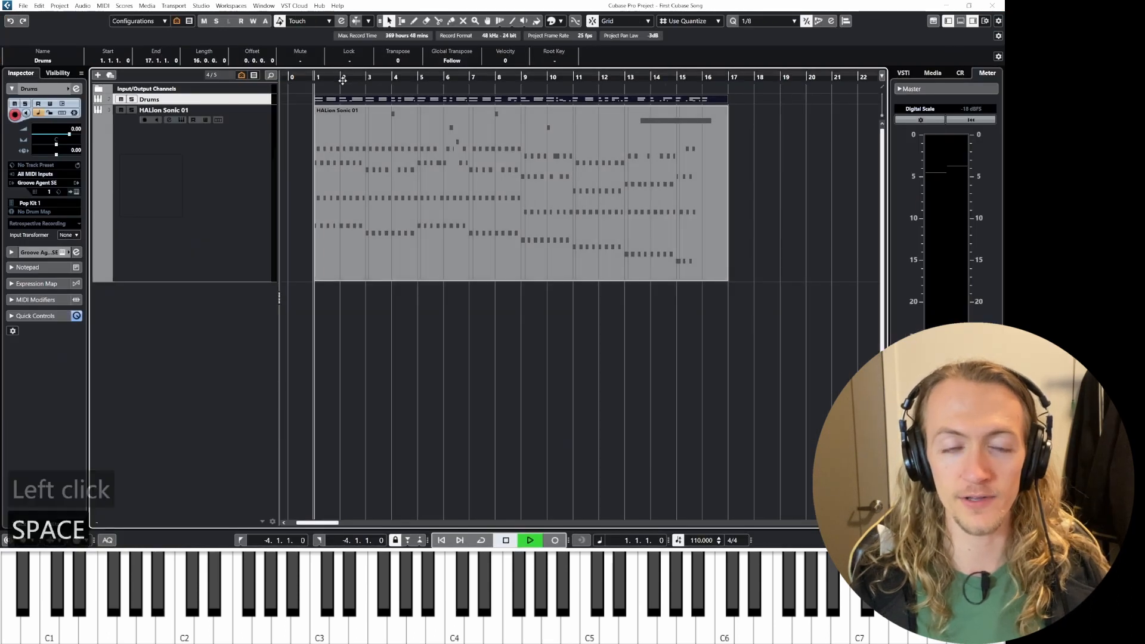
pyautogui.press('space')
# Step: Reopen the drum part in the Key Editor and enable Record in Editor
pyautogui.doubleClick(342, 100)
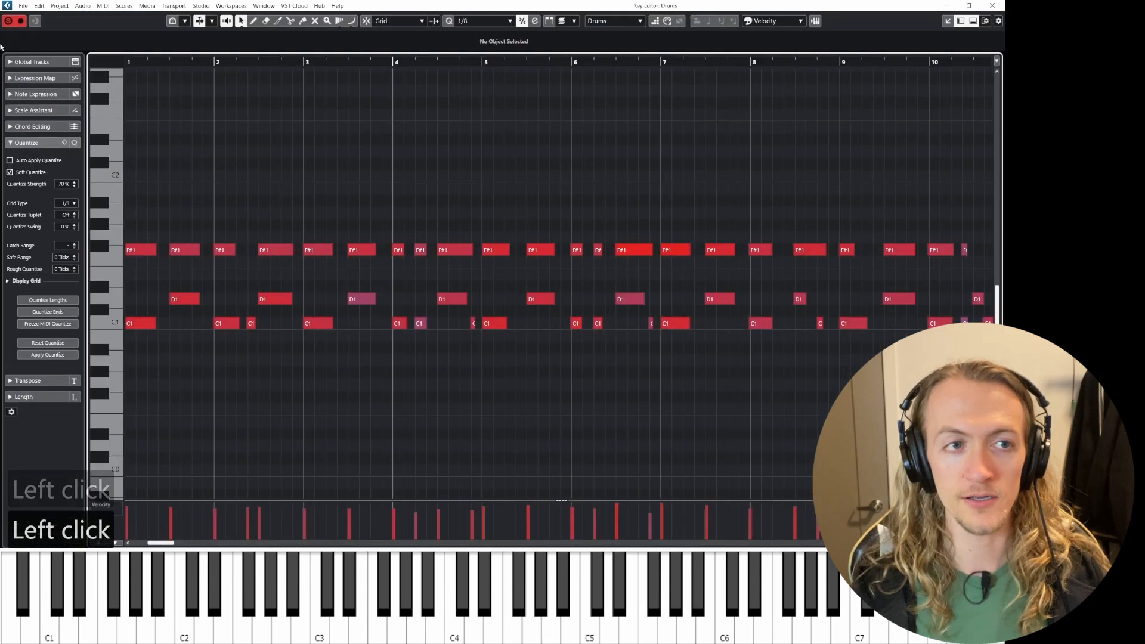
pyautogui.click(8, 22)
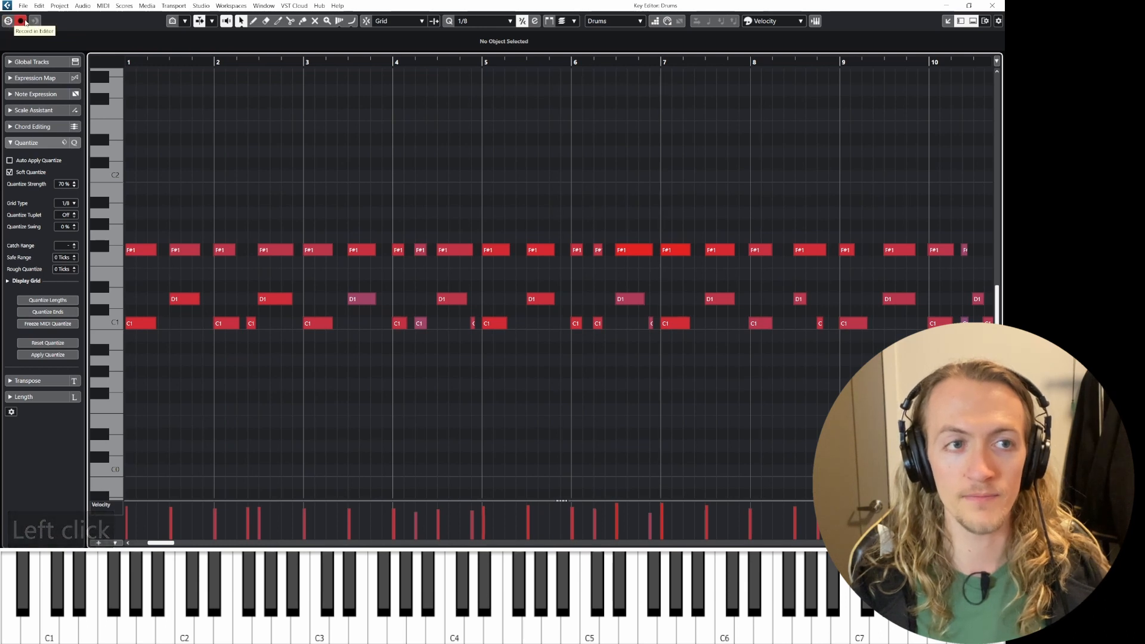
pyautogui.press('space')
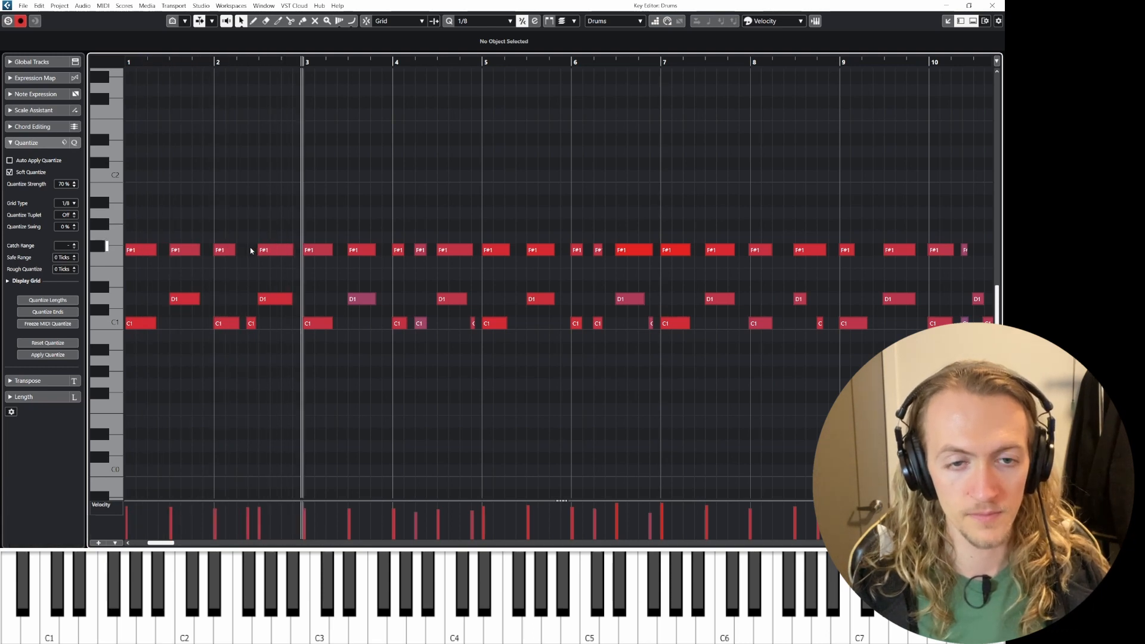
pyautogui.press('space')
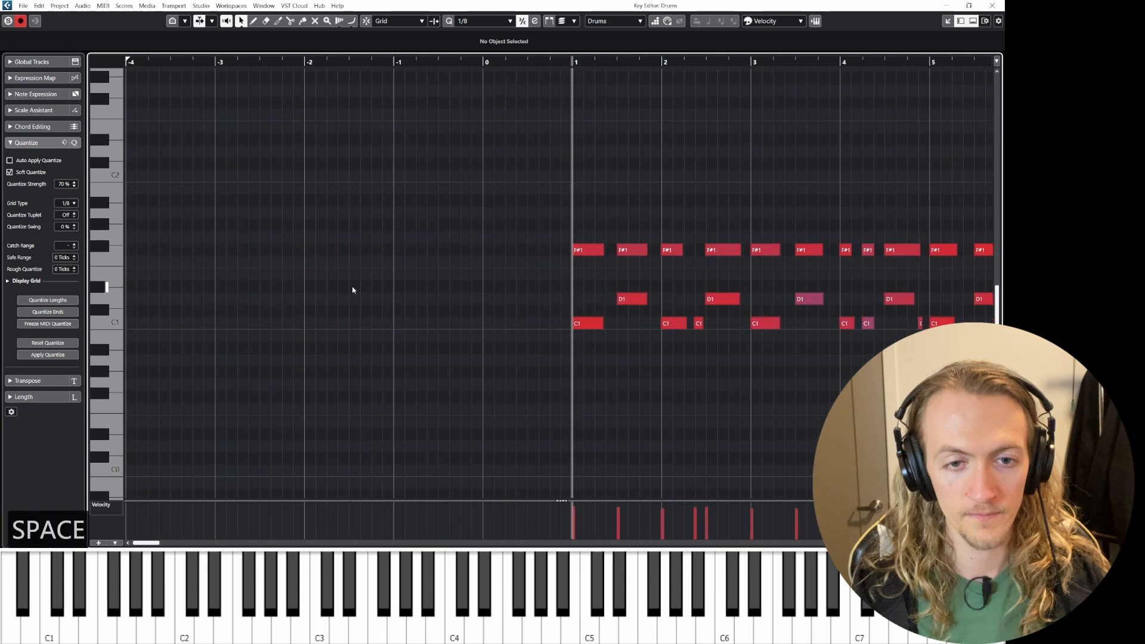
# Step: Select the D1 note in bar 3 and raise its velocity to 103
pyautogui.hscroll(3, 712, 333)
pyautogui.click(542, 299)
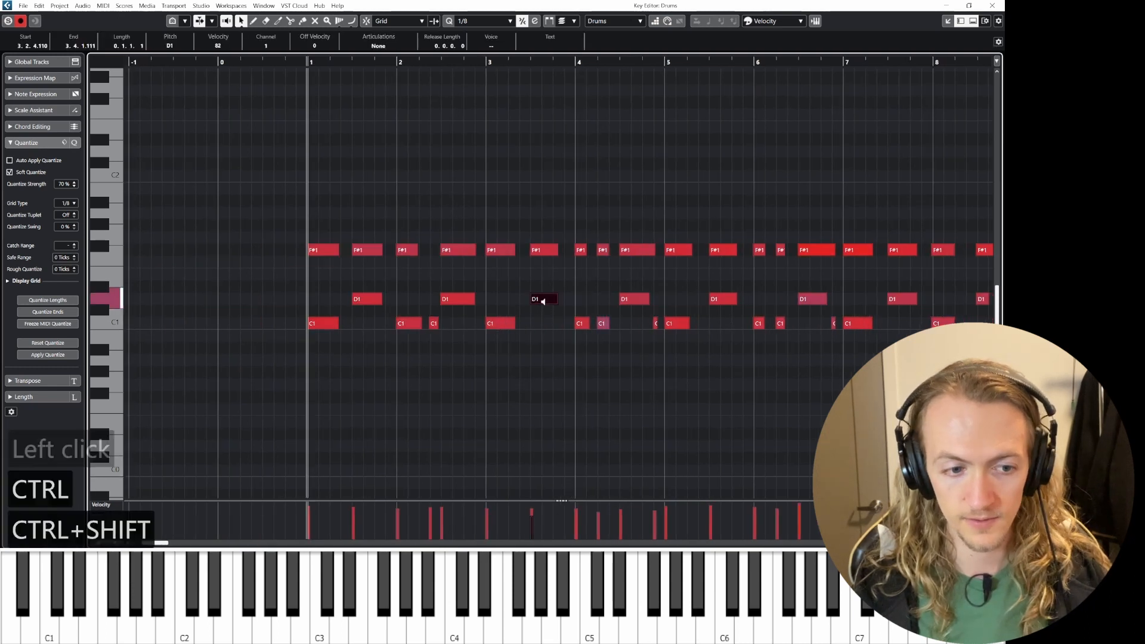
pyautogui.moveTo(551, 308); pyautogui.dragTo(544, 288)
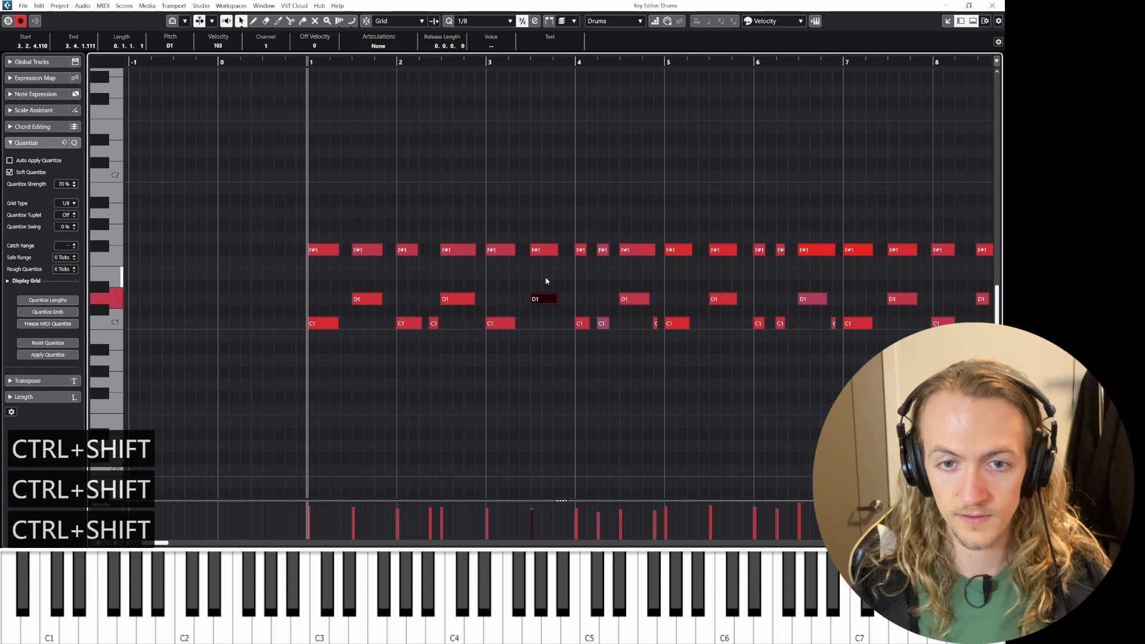
# Step: Select all drum notes and nudge their velocities down slightly in the velocity lane
pyautogui.hscroll(-1, 634, 345)
pyautogui.hscroll(6, 585, 340)
pyautogui.scroll(-5, 560, 346)
pyautogui.moveTo(255, 205); pyautogui.dragTo(802, 352)
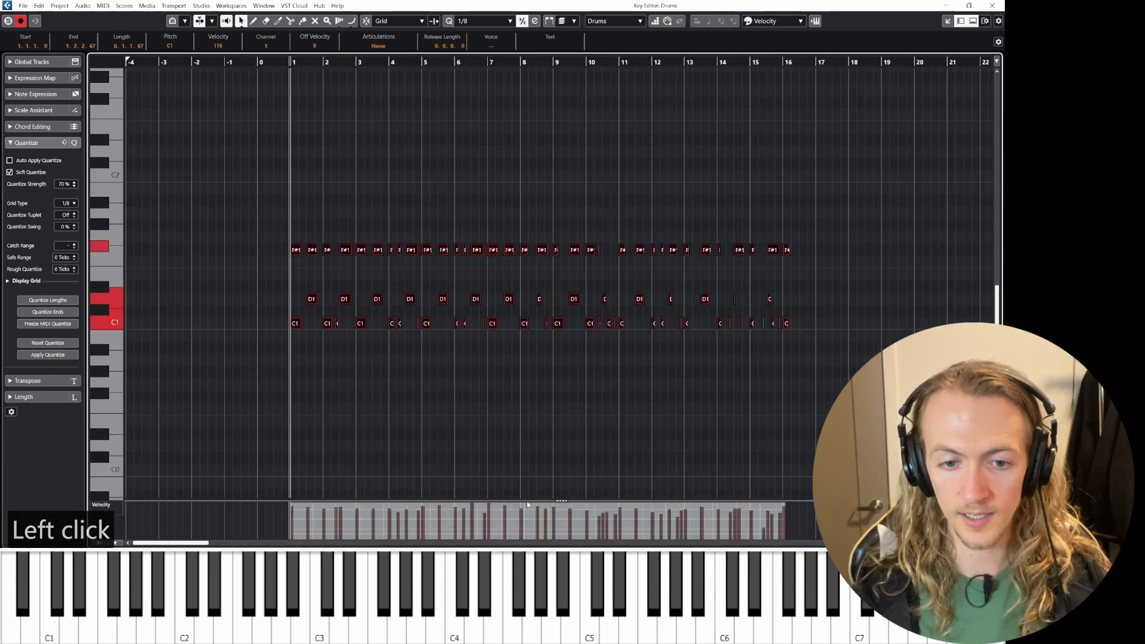
pyautogui.moveTo(535, 505); pyautogui.dragTo(536, 509)
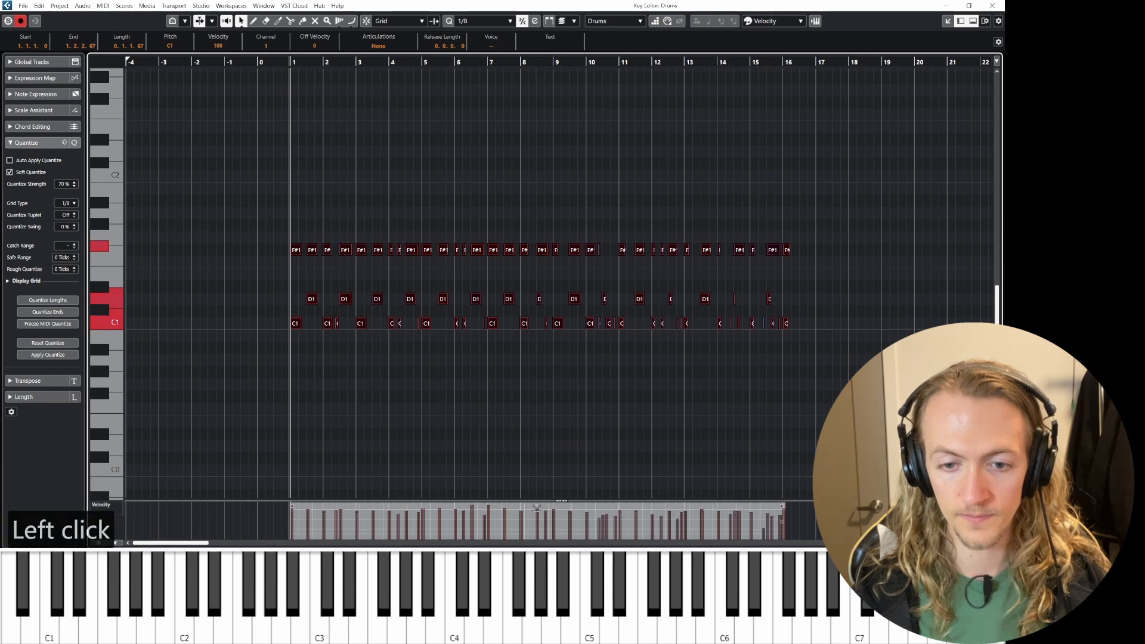
# Step: Close the Key Editor, select the HALion Sonic 01 track and shrink all track heights
pyautogui.click(994, 5)
pyautogui.click(469, 368)
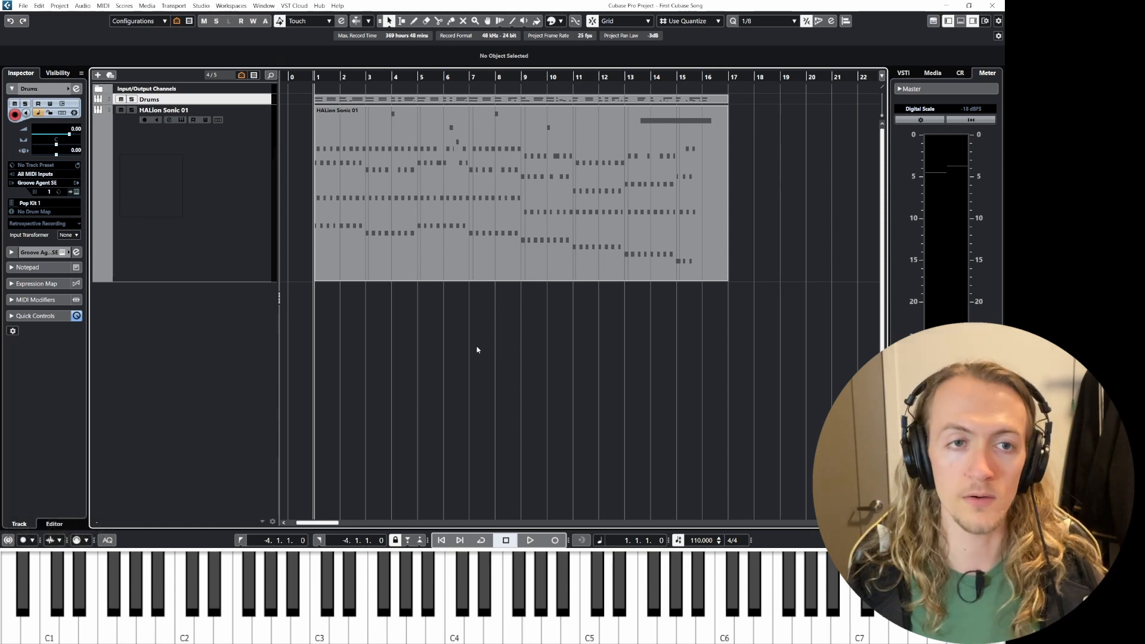
pyautogui.click(226, 217)
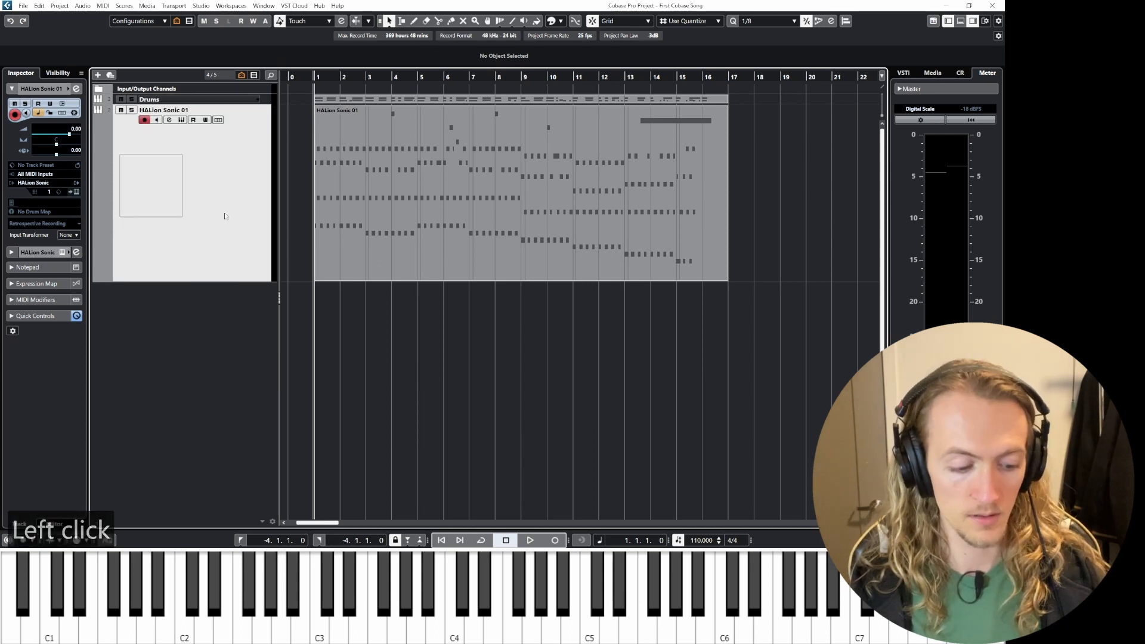
pyautogui.press('z')
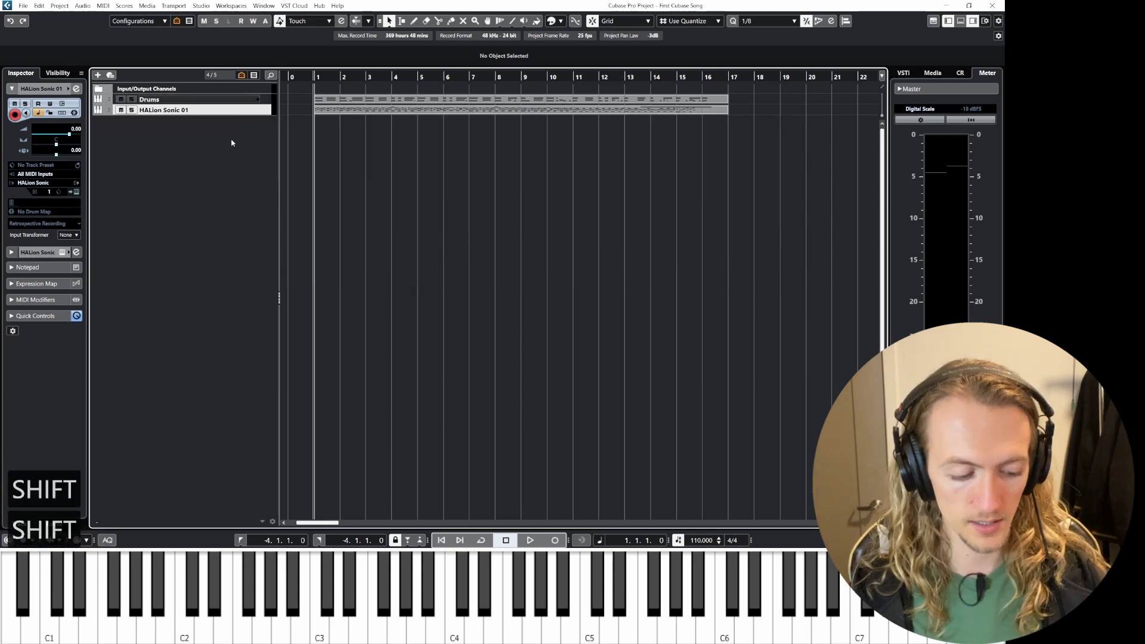
# Step: Enlarge the track heights so the parts are readable and select the Drums track
pyautogui.hotkey('shift', 'h')
pyautogui.hotkey('shift', 'h')
pyautogui.hotkey('shift', 'h')
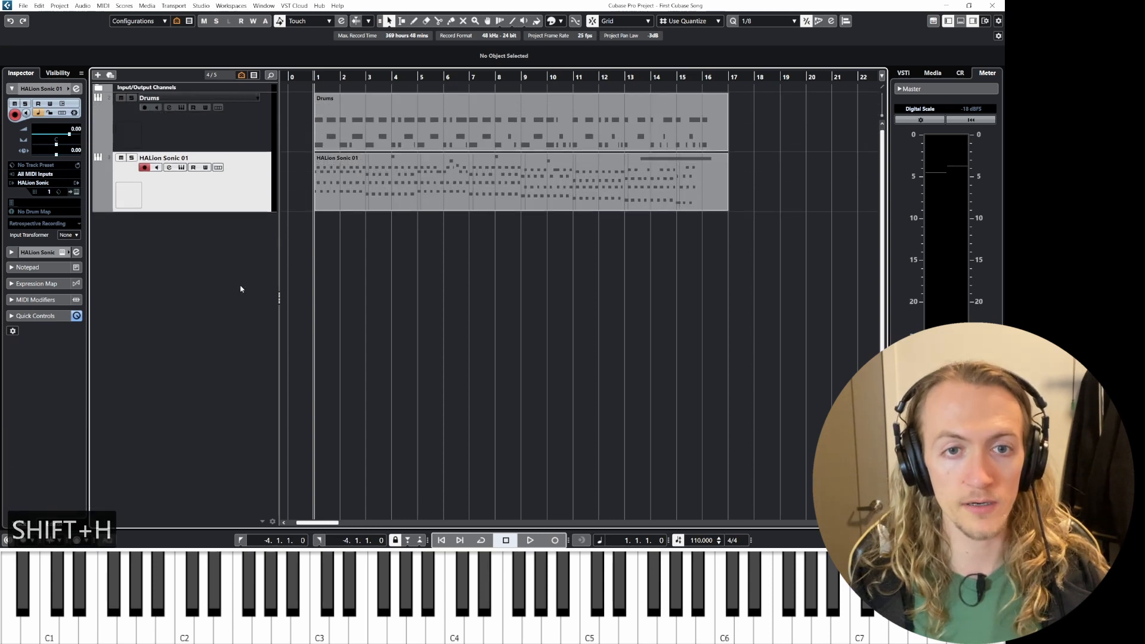
pyautogui.click(224, 136)
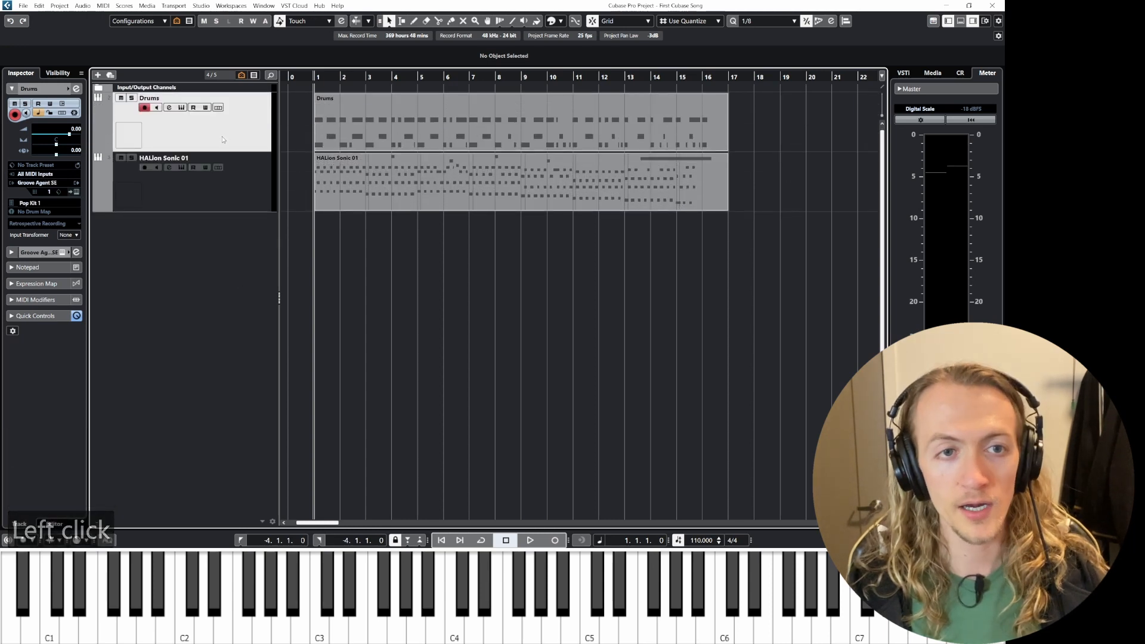
pyautogui.click(218, 144)
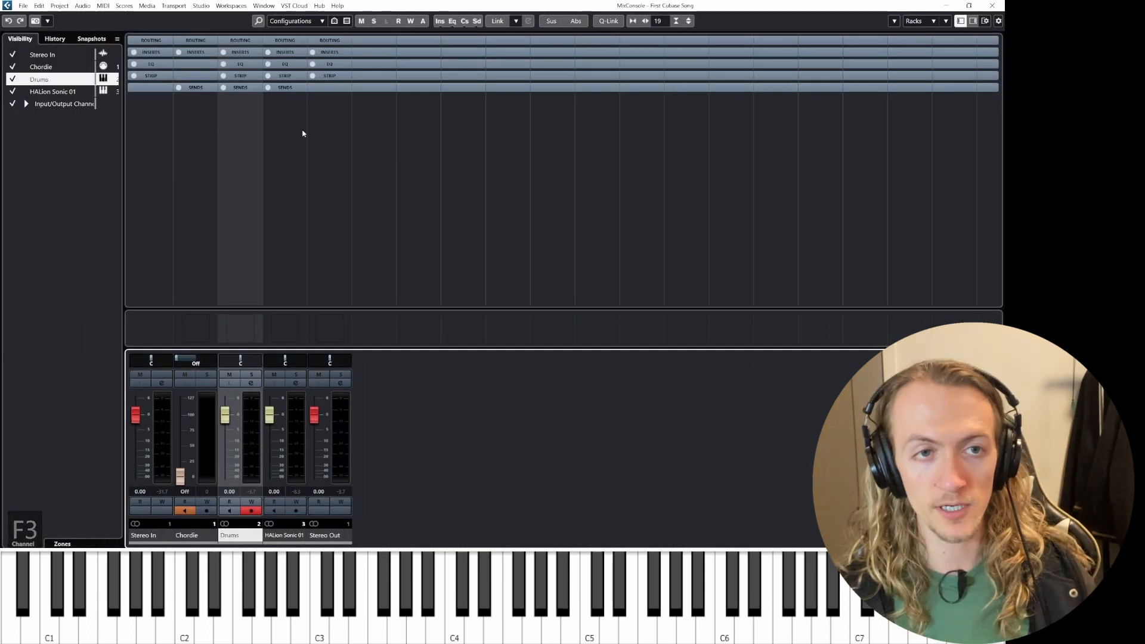
# Step: Add a REVelation reverb insert to the Drums channel's first insert slot
pyautogui.click(237, 53)
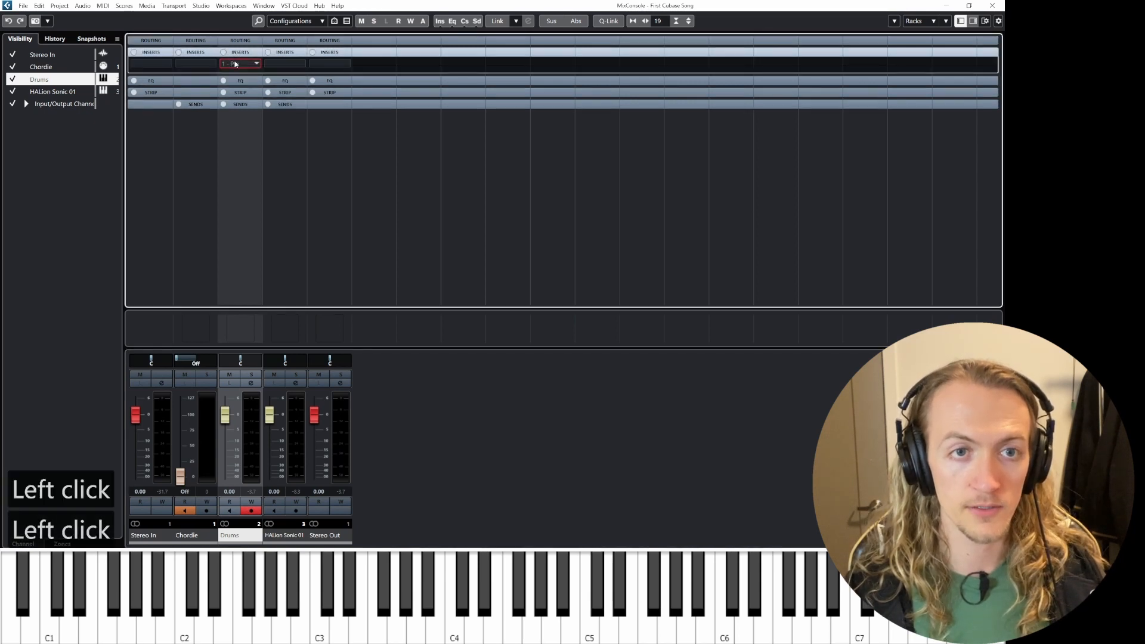
pyautogui.click(235, 64)
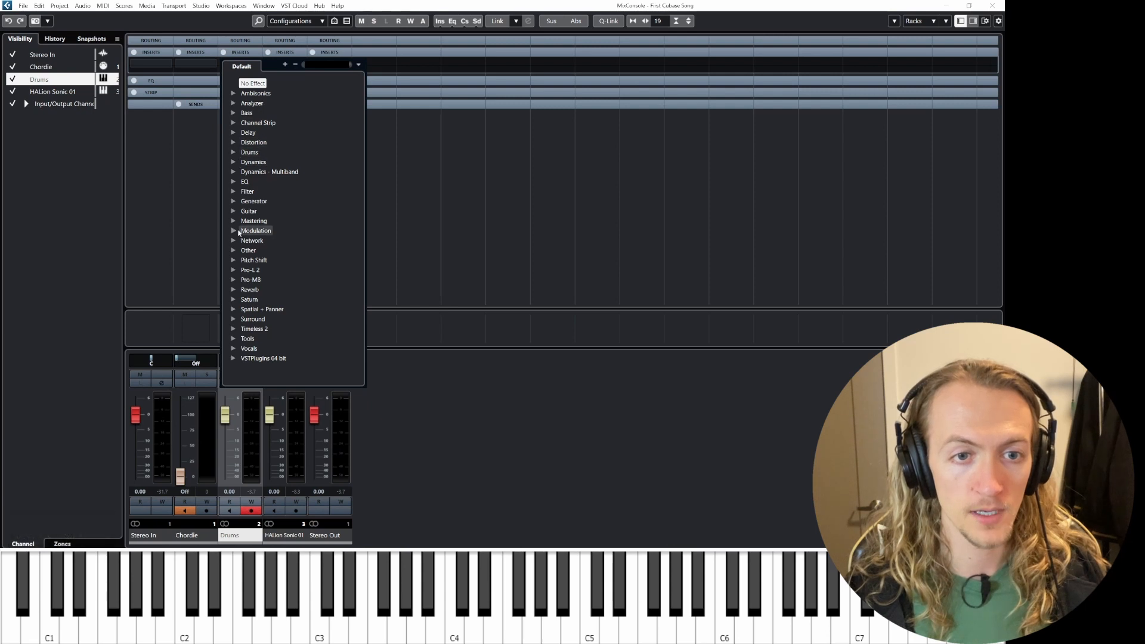
pyautogui.click(236, 290)
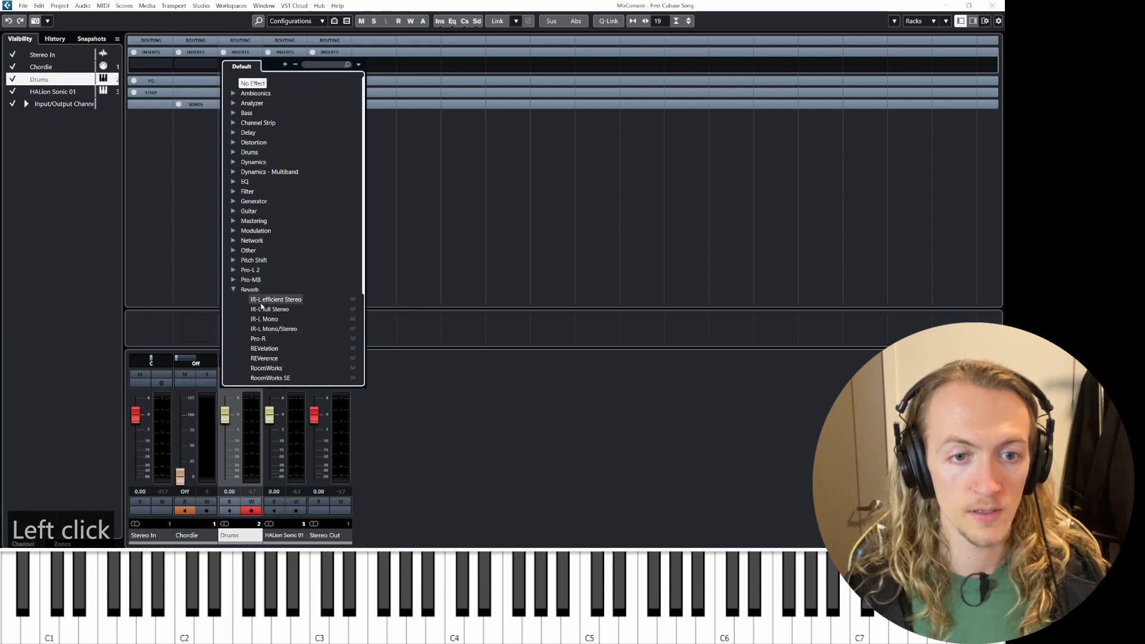
pyautogui.scroll(-3, 268, 308)
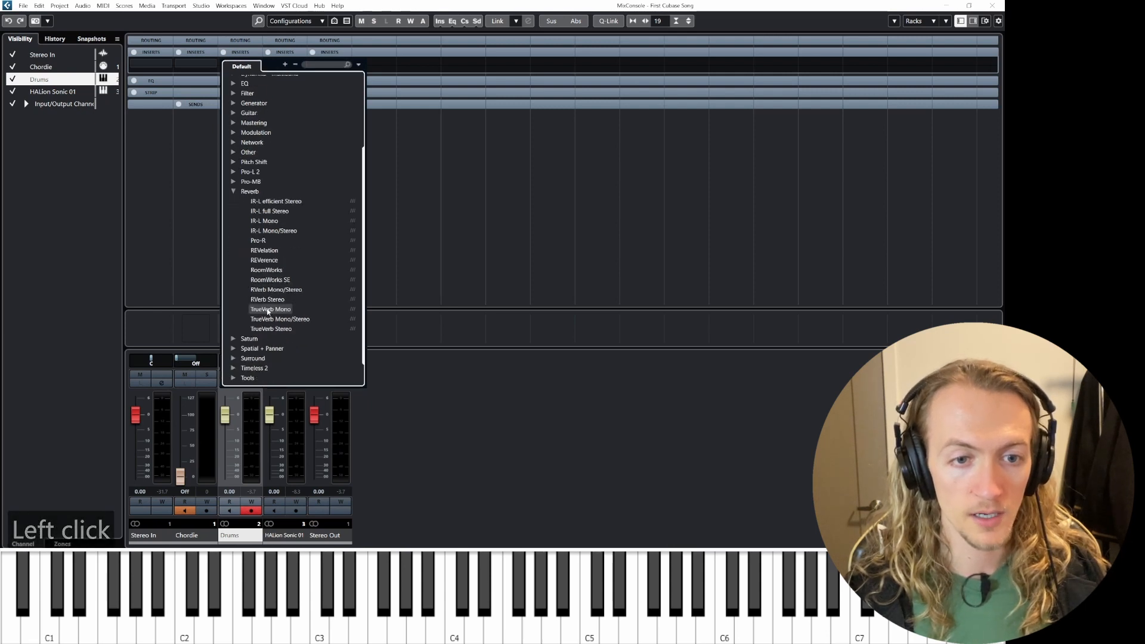
pyautogui.click(262, 250)
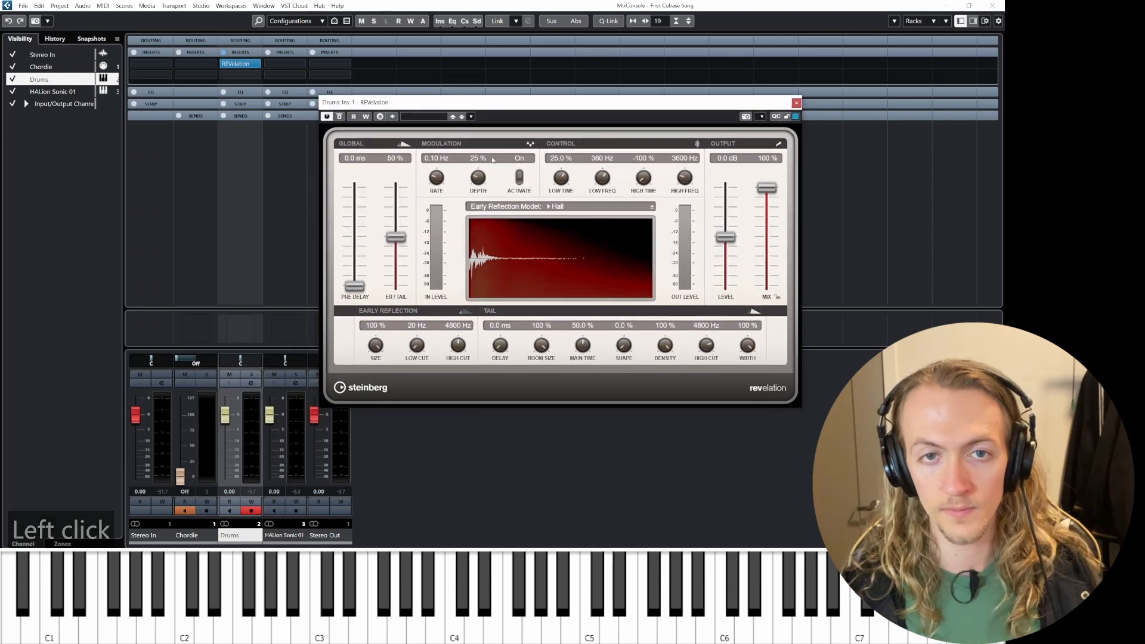
# Step: Set REVelation's mix to 49% while auditioning the drums during playback
pyautogui.press('space')
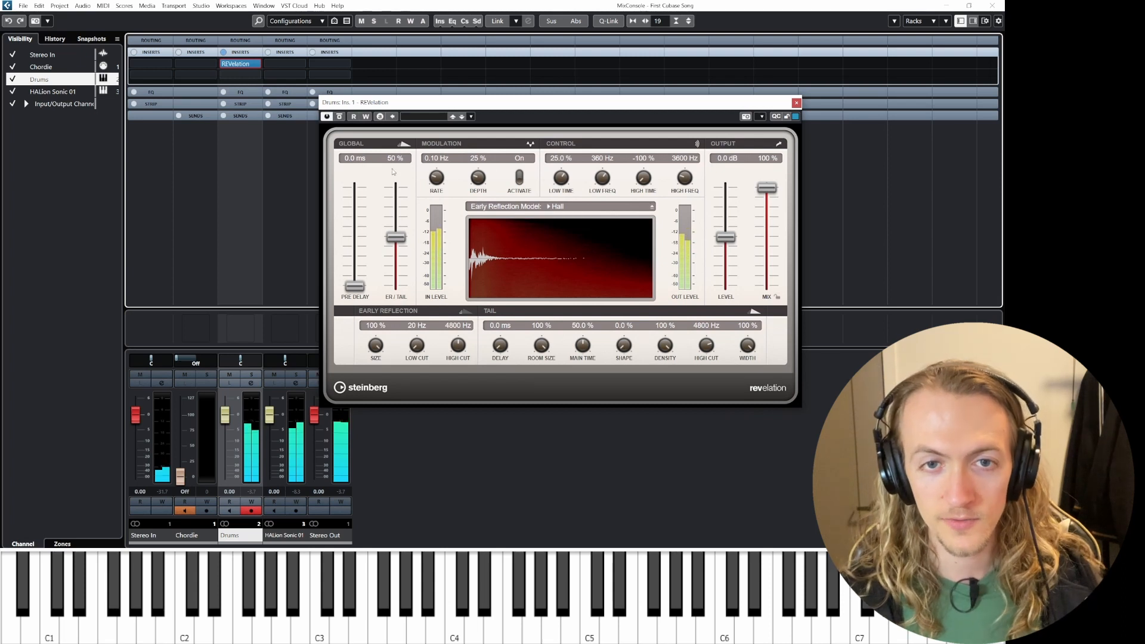
pyautogui.press('space')
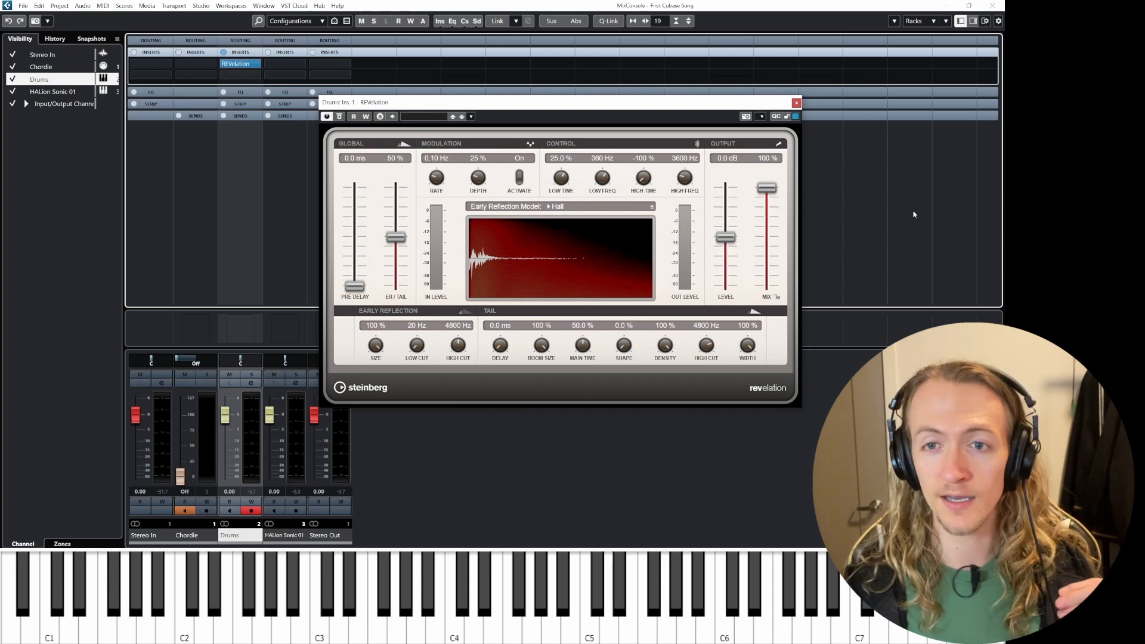
pyautogui.moveTo(760, 190); pyautogui.dragTo(760, 240)
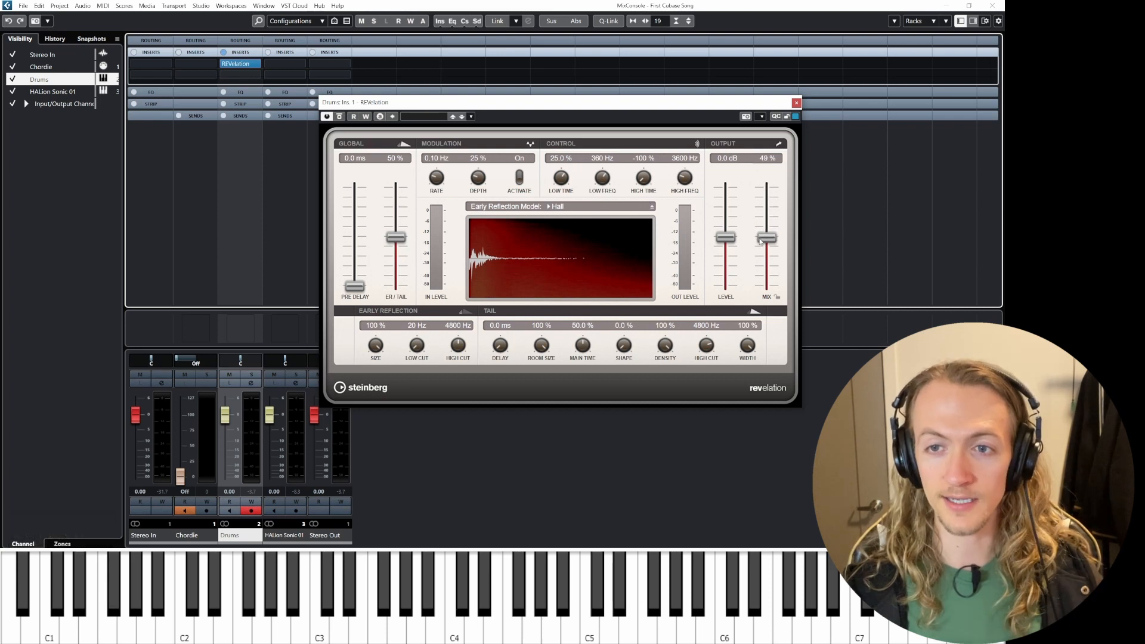
pyautogui.press('space')
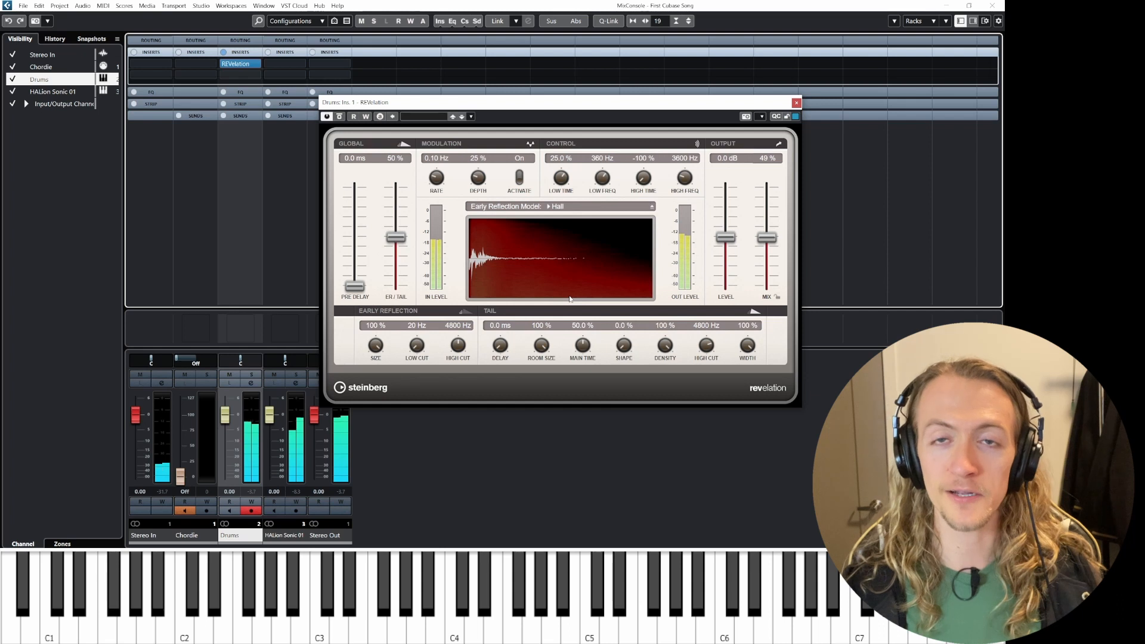
pyautogui.press('space')
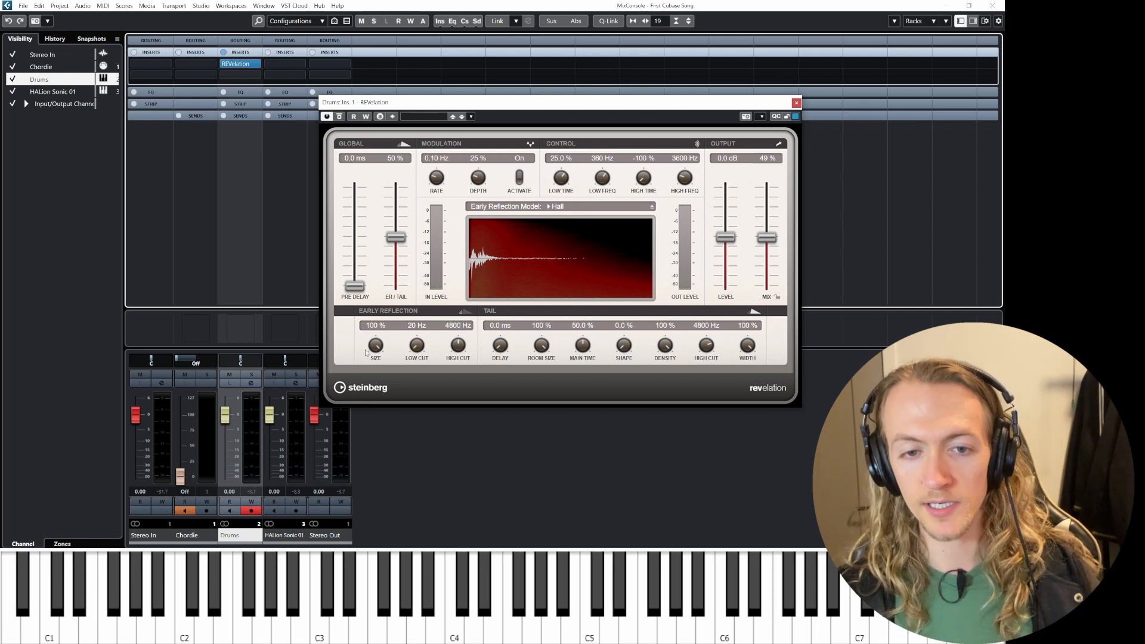
pyautogui.moveTo(376, 350); pyautogui.dragTo(374, 357)
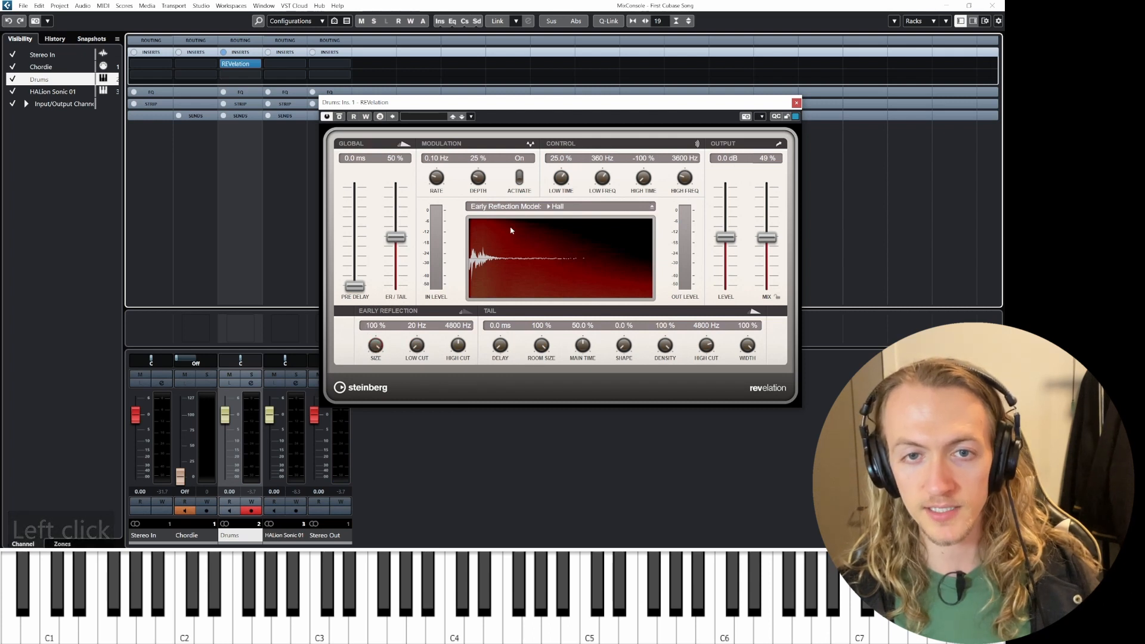
pyautogui.click(557, 206)
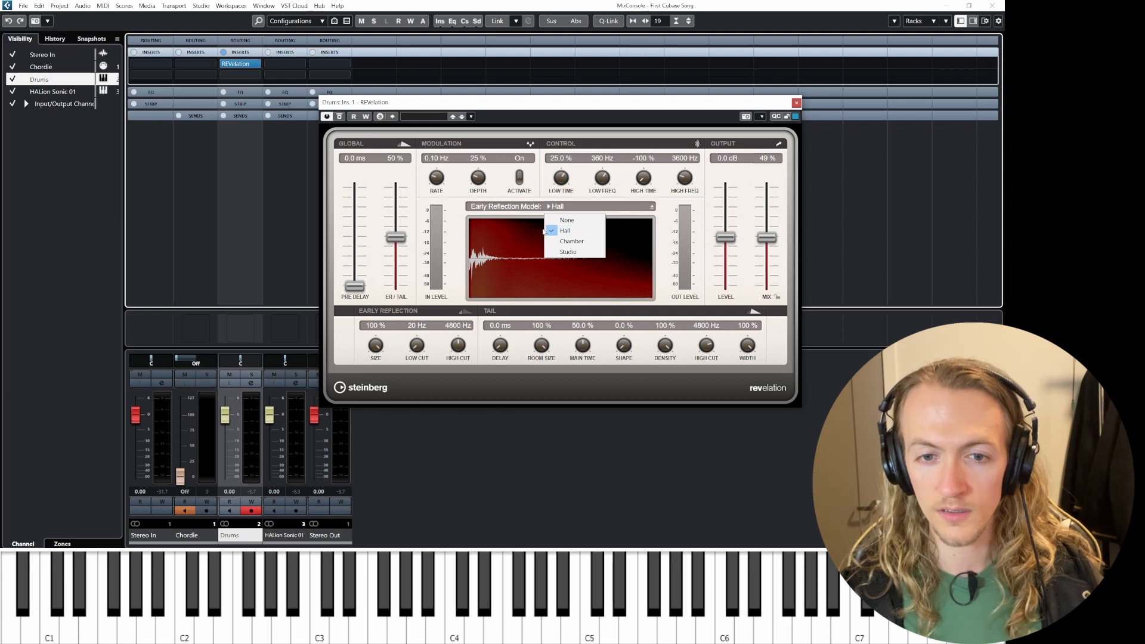
pyautogui.click(545, 378)
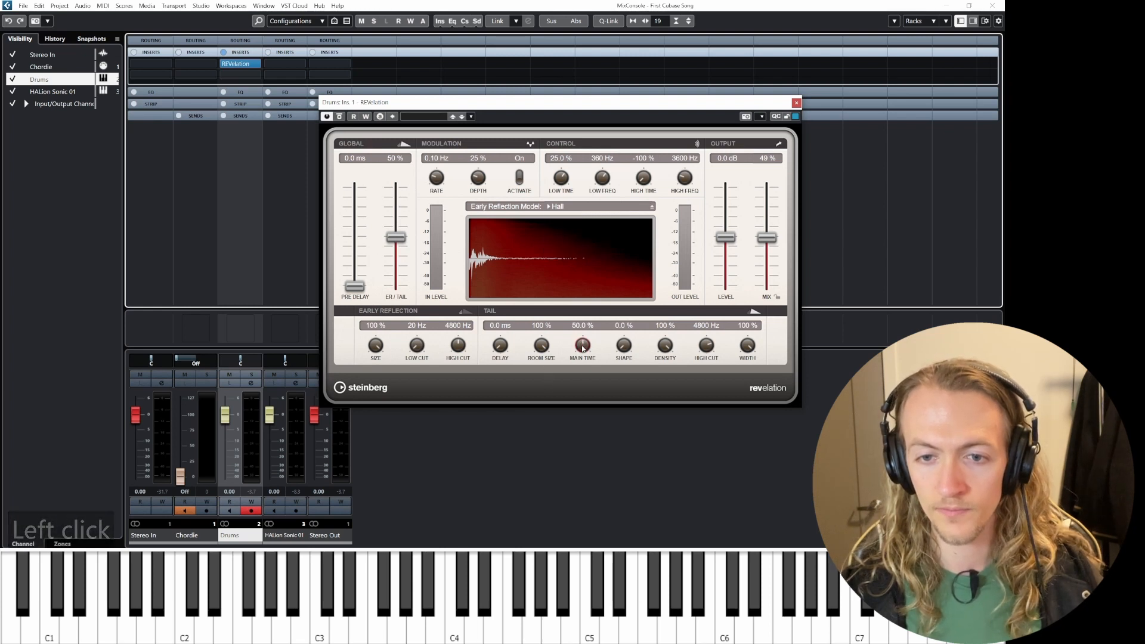
# Step: Set REVelation's tail main time to 60% while auditioning, then close the plugin window
pyautogui.press('space')
pyautogui.moveTo(583, 348); pyautogui.dragTo(581, 318)
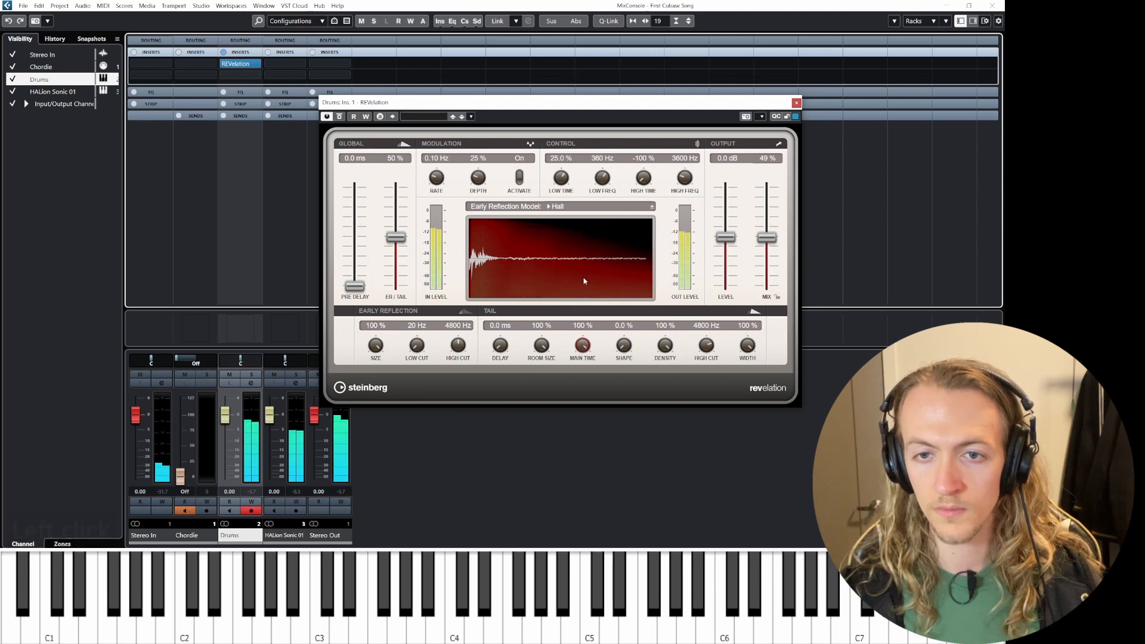
pyautogui.press('space')
pyautogui.moveTo(583, 351); pyautogui.dragTo(580, 381)
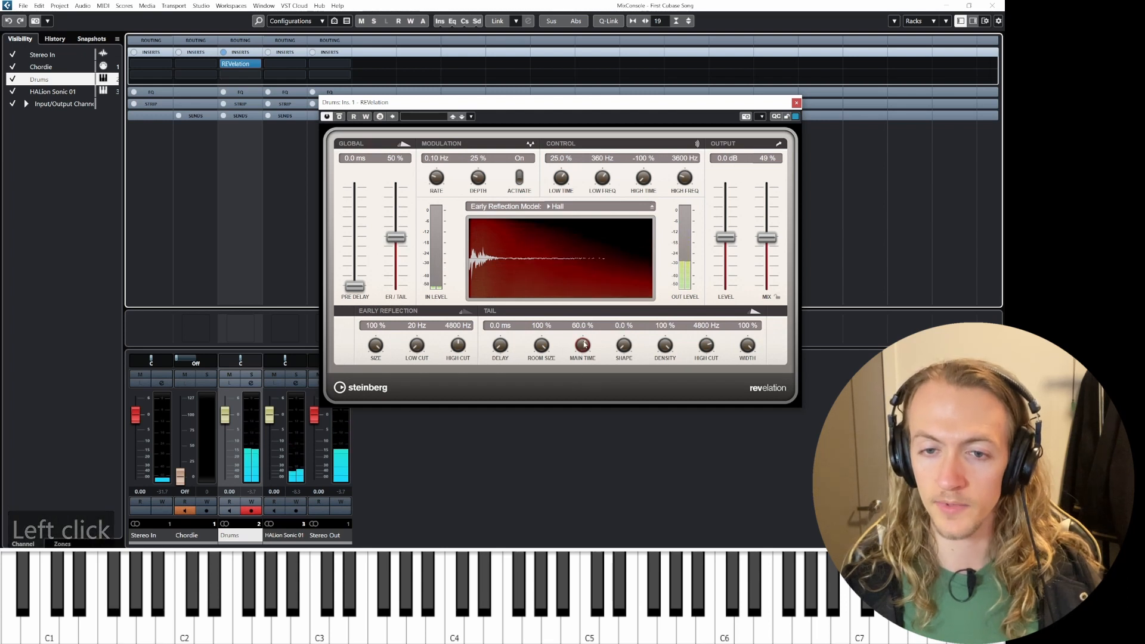
pyautogui.press('space')
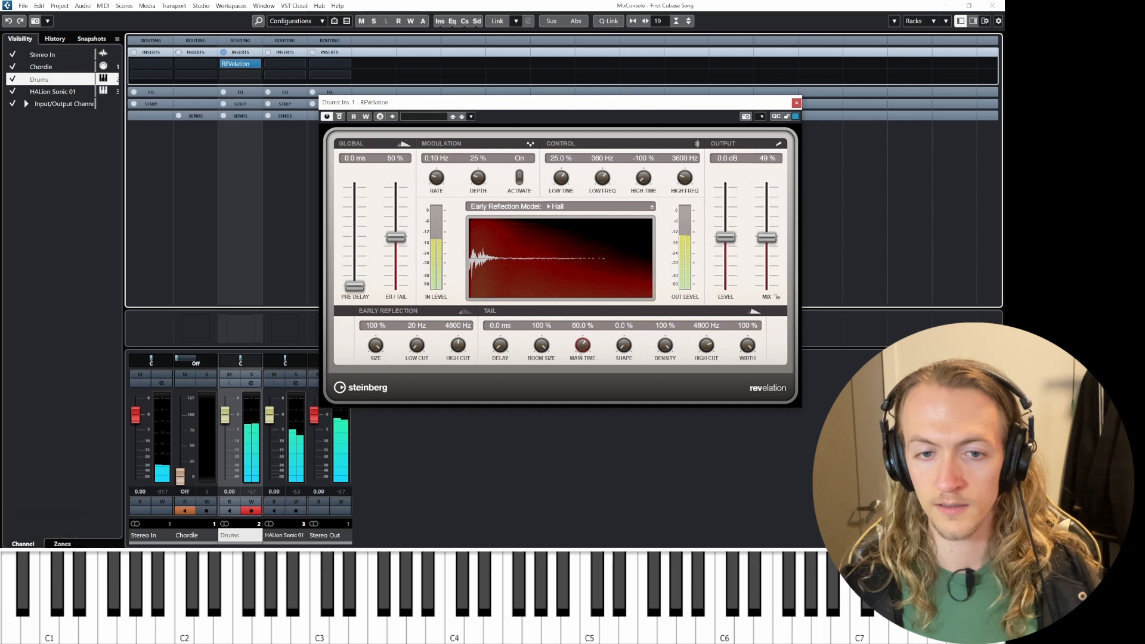
pyautogui.press('space')
pyautogui.click(796, 102)
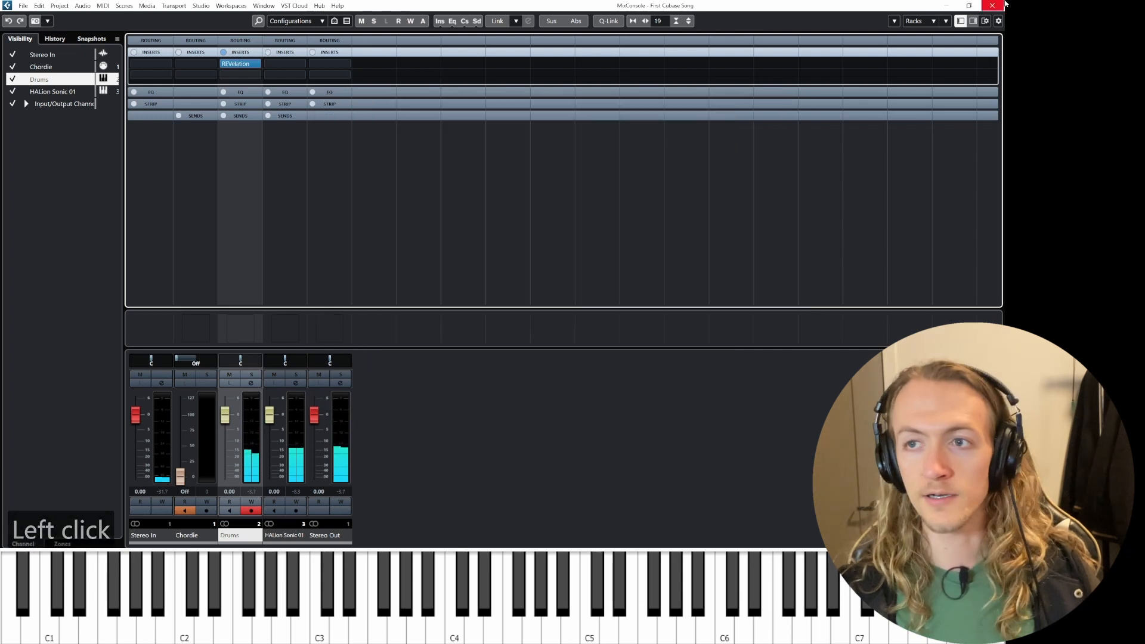
# Step: Switch to the project window and play back the arrangement to hear the reverb
pyautogui.press('F3')
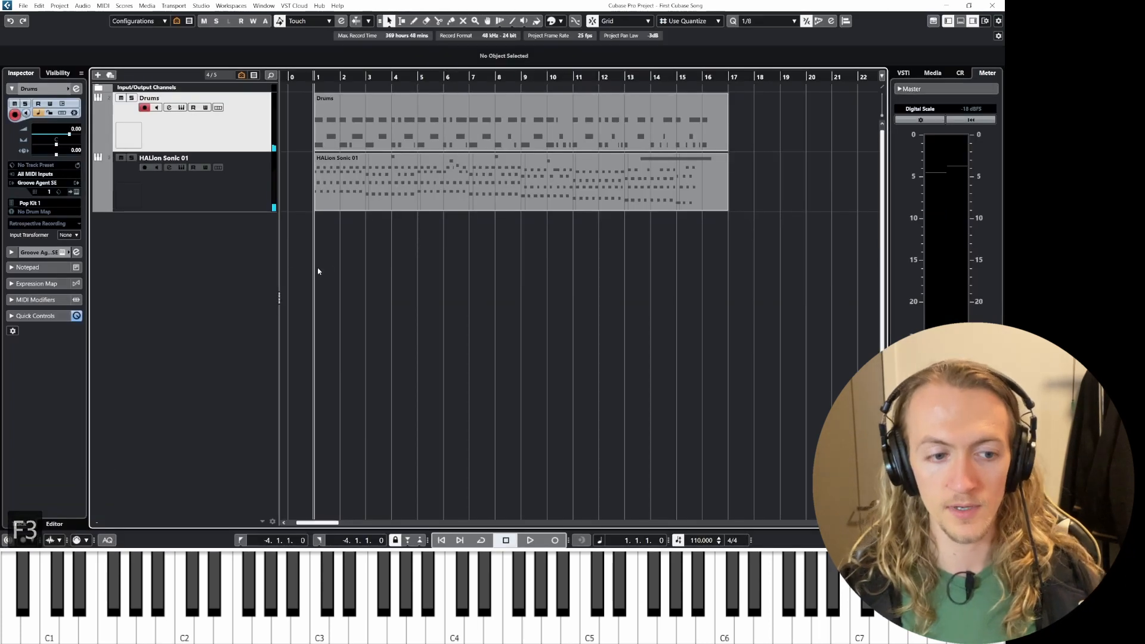
pyautogui.press('space')
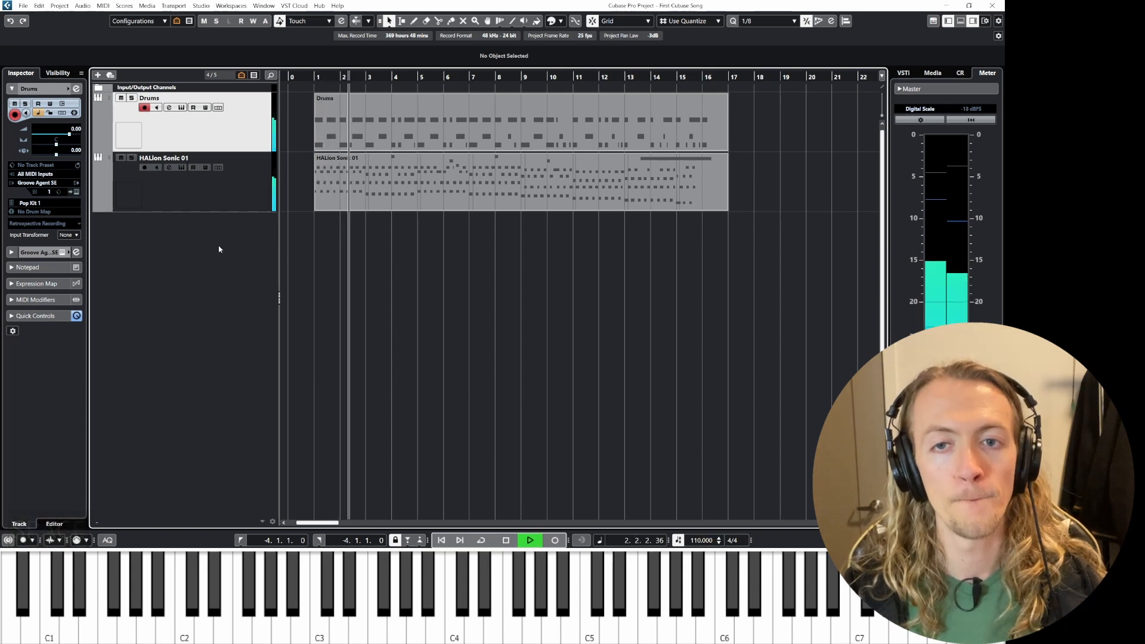
pyautogui.press('space')
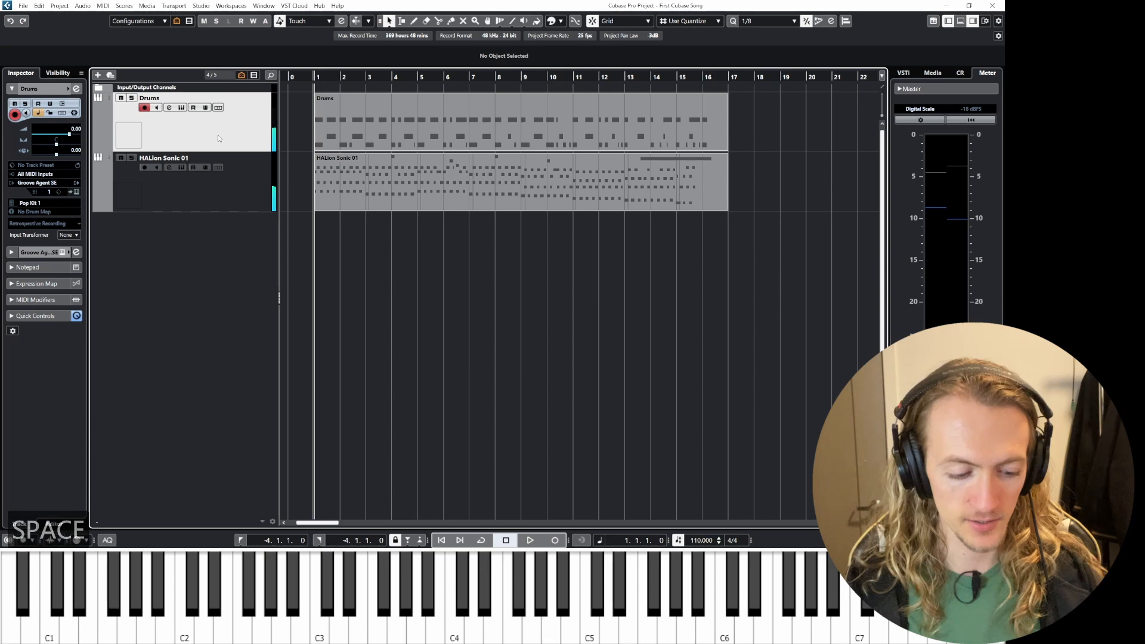
# Step: Reopen REVelation on the Drums channel, lower its mix to 32% while listening, and close it
pyautogui.press('F3')
pyautogui.click(235, 63)
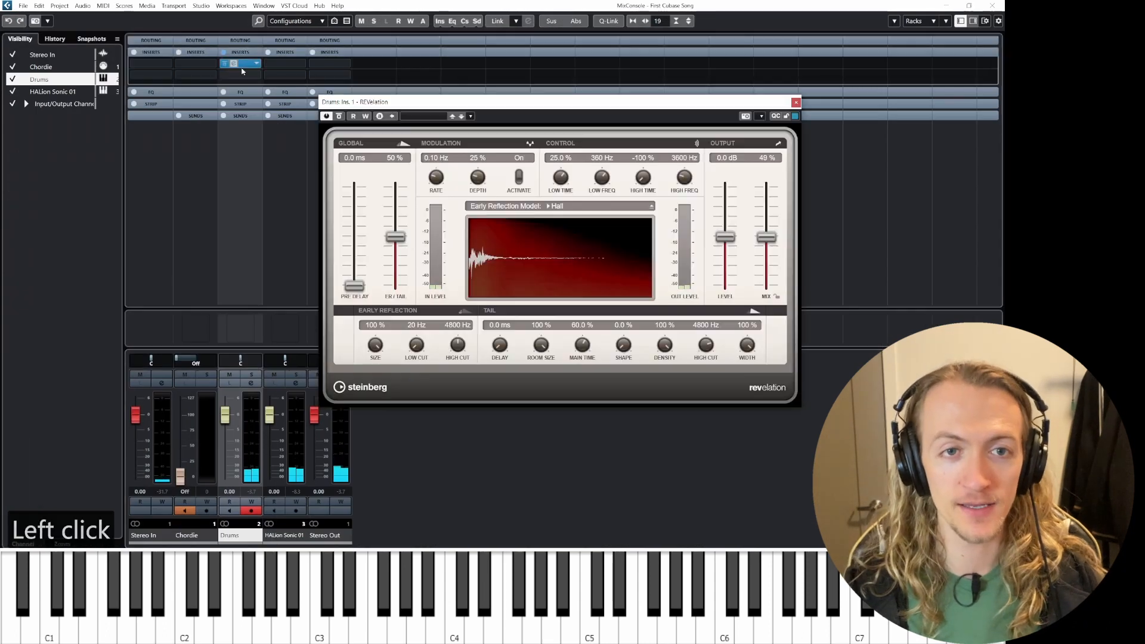
pyautogui.moveTo(766, 237); pyautogui.dragTo(769, 263)
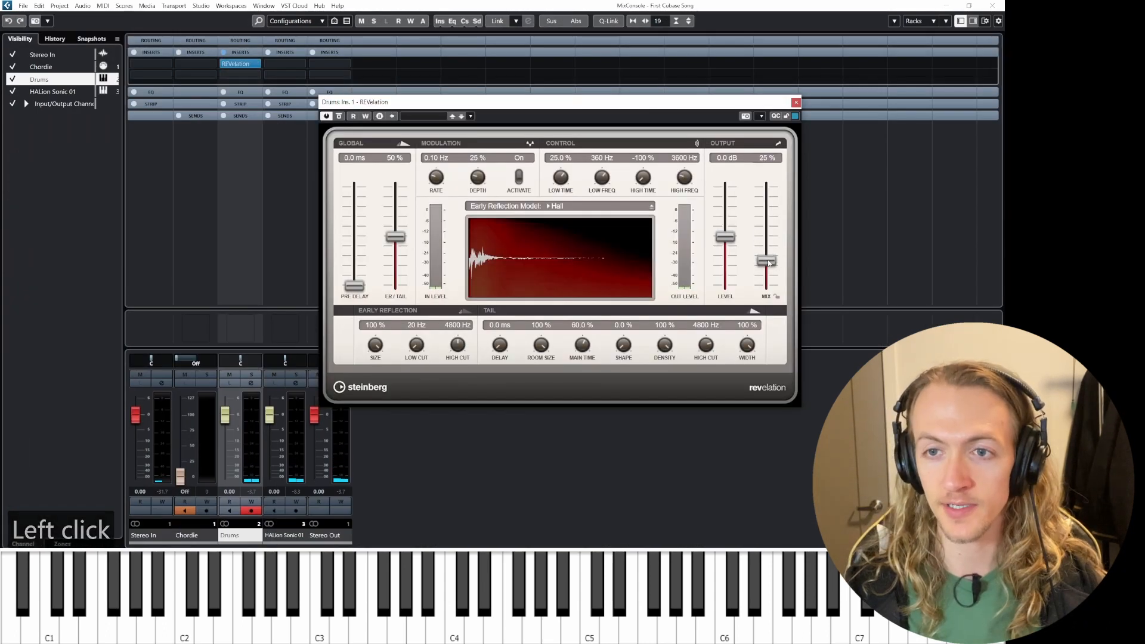
pyautogui.press('space')
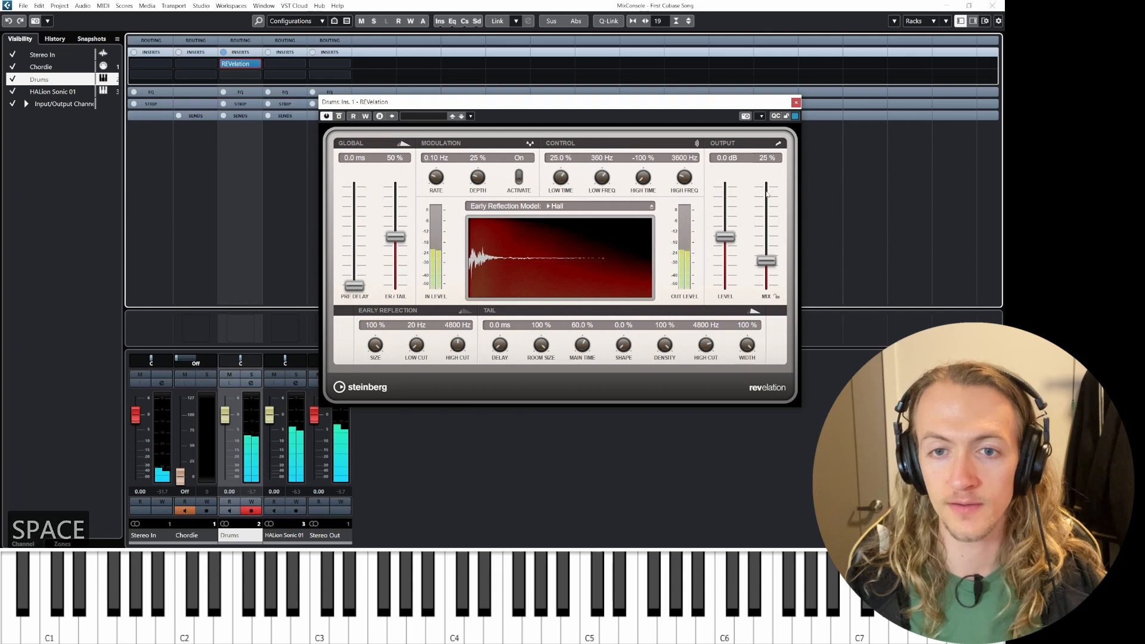
pyautogui.moveTo(766, 261); pyautogui.dragTo(766, 255)
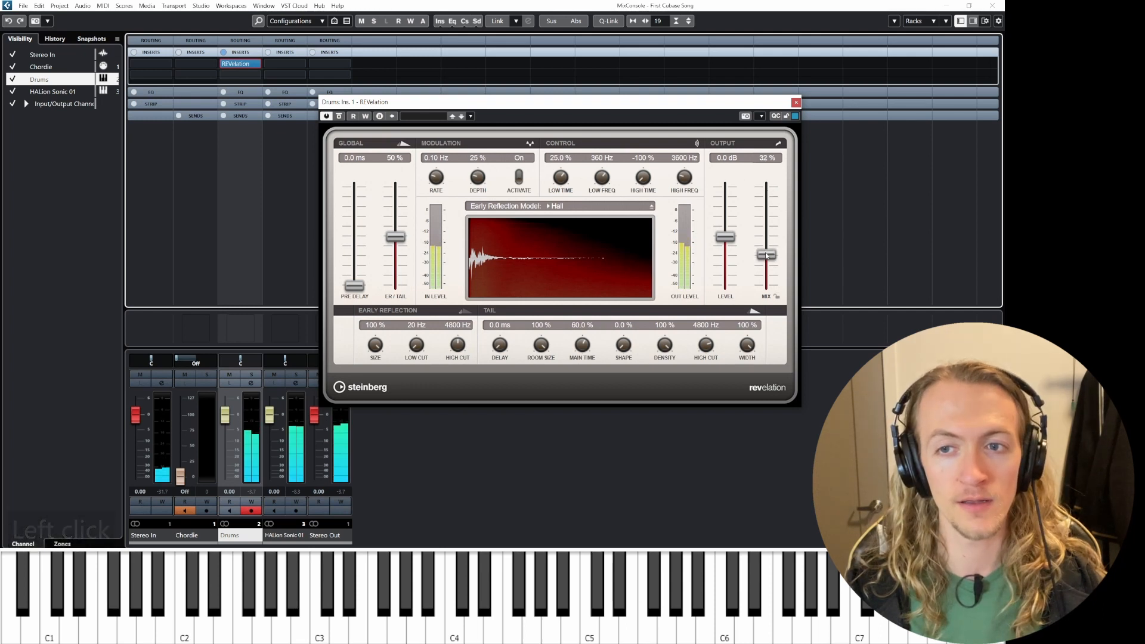
pyautogui.click(796, 101)
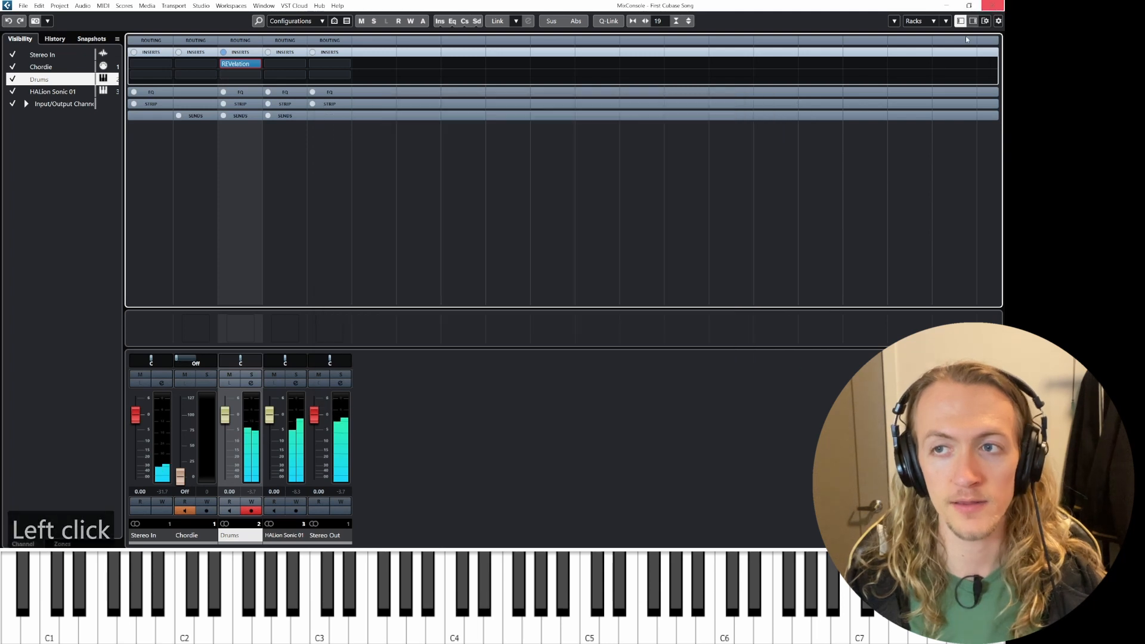
pyautogui.press('F3')
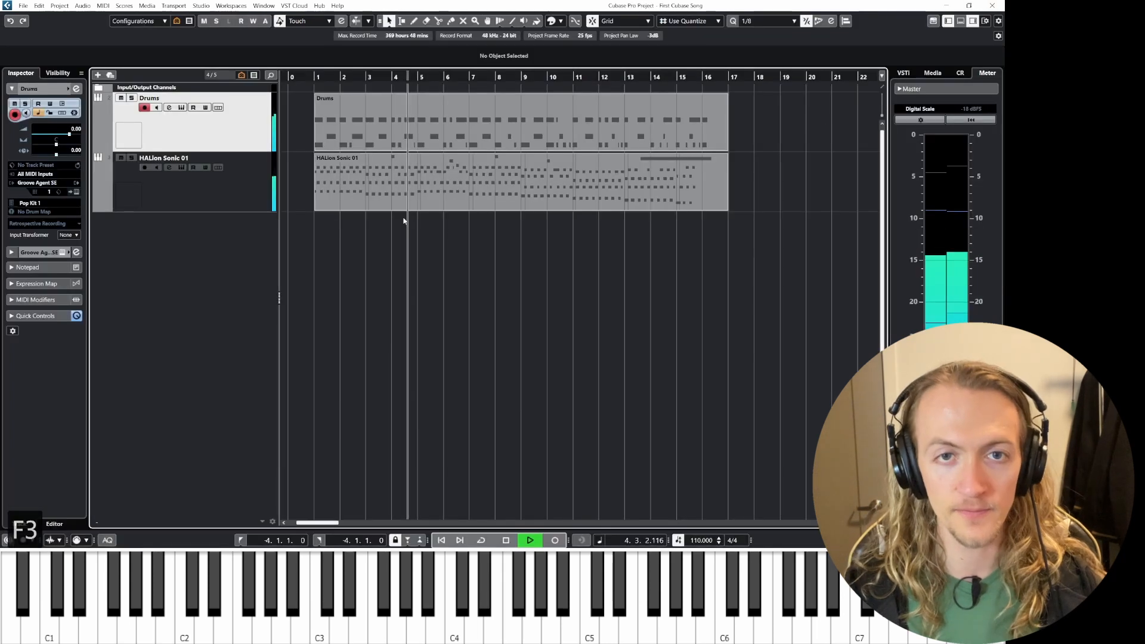
pyautogui.press('space')
pyautogui.doubleClick(352, 143)
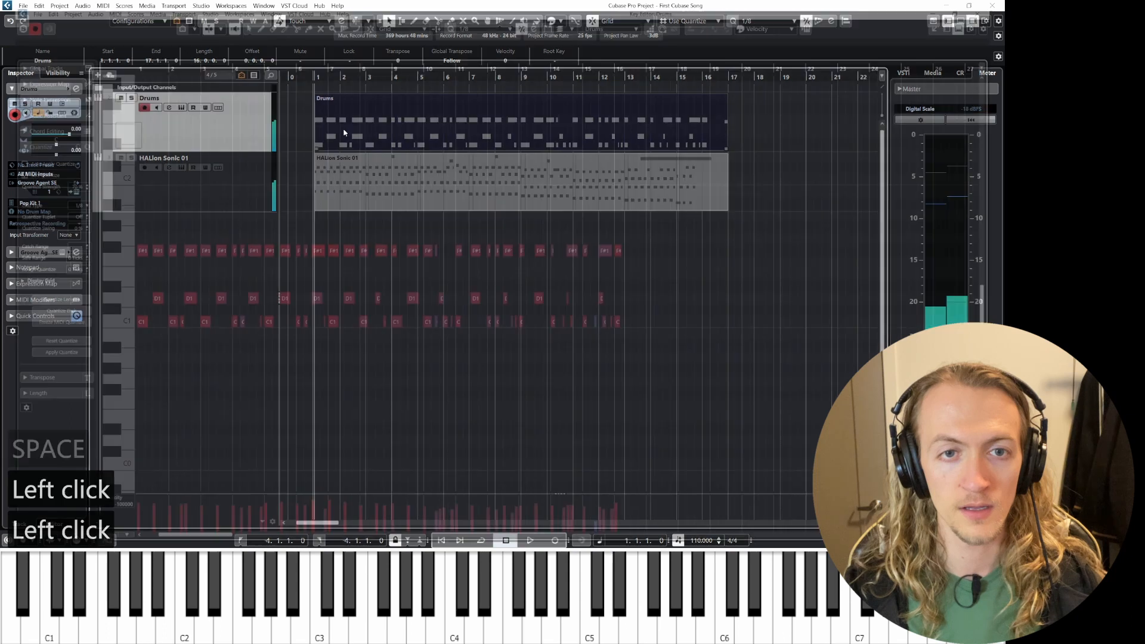
pyautogui.click(993, 6)
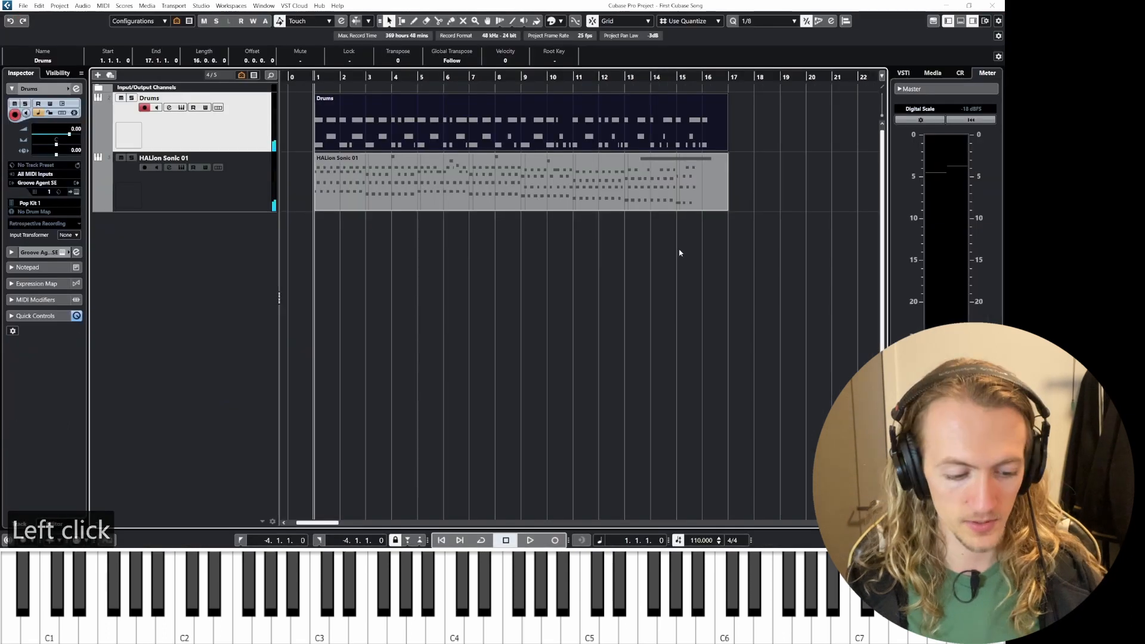
# Step: Add a StereoDelay insert in the Drums channel's second insert slot
pyautogui.press('F3')
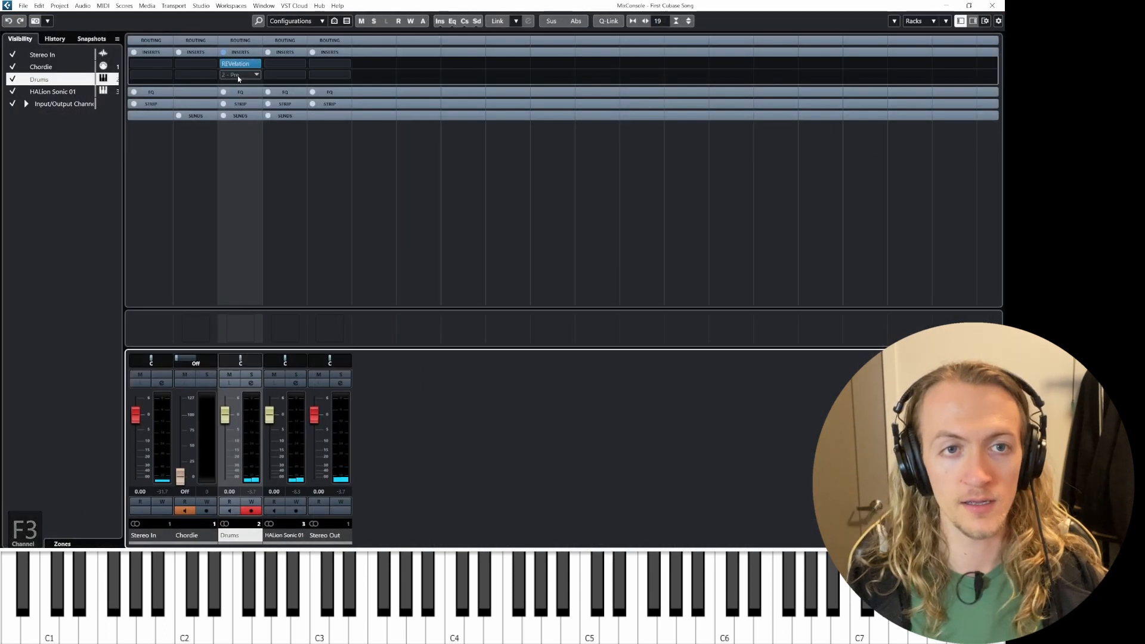
pyautogui.click(240, 74)
pyautogui.click(234, 144)
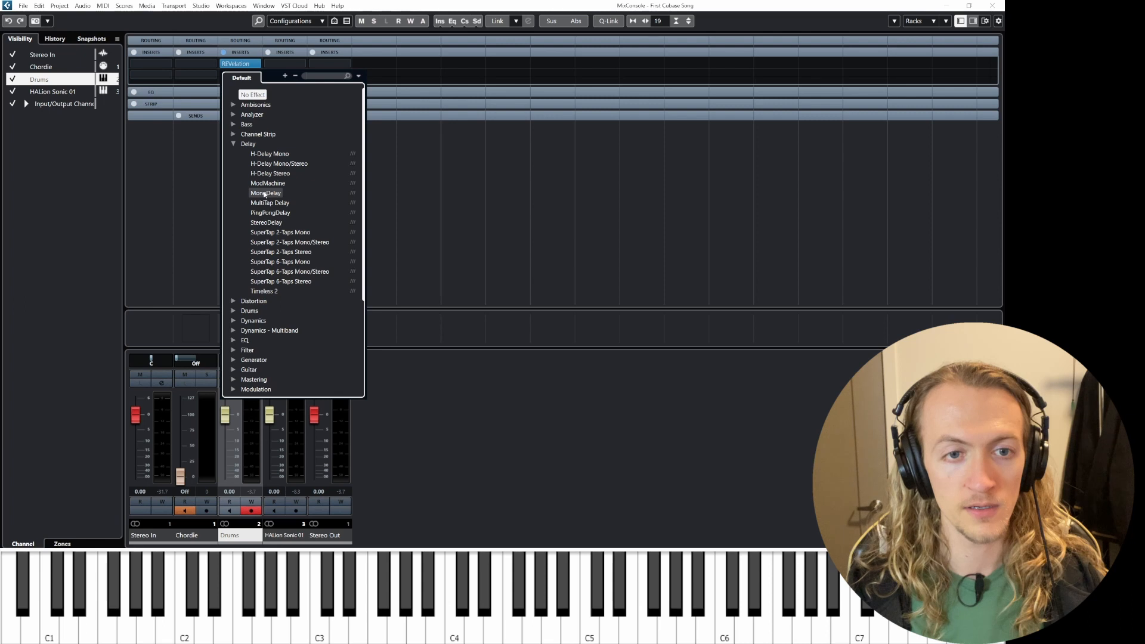
pyautogui.click(266, 222)
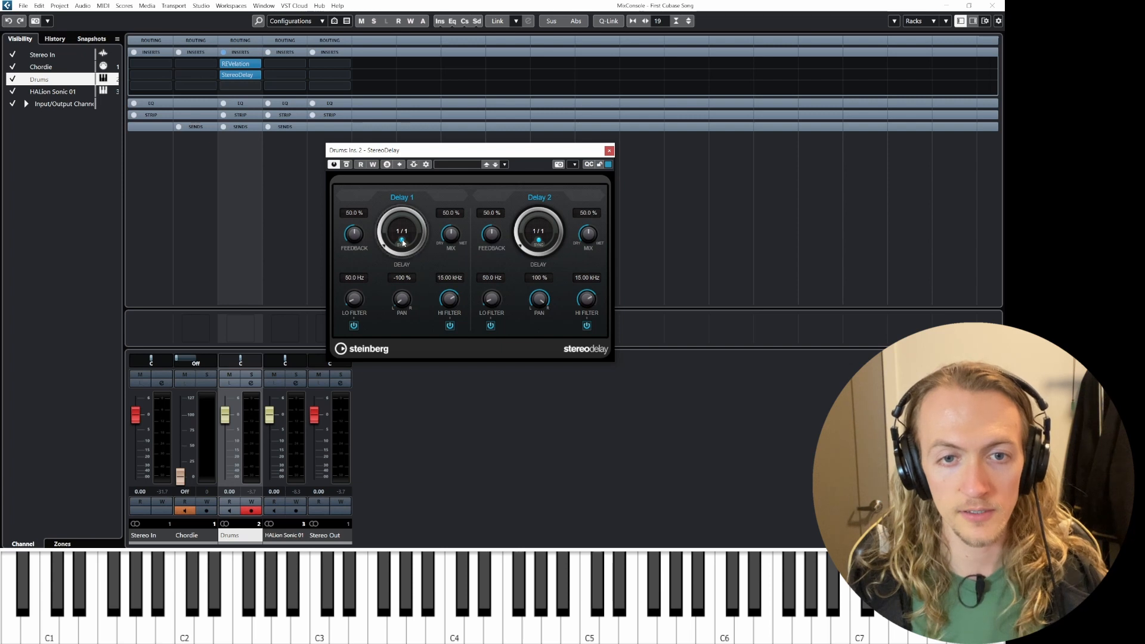
# Step: Set the StereoDelay's Delay 1 time to 1/16 and its mix to 23% while auditioning the drums
pyautogui.press('space')
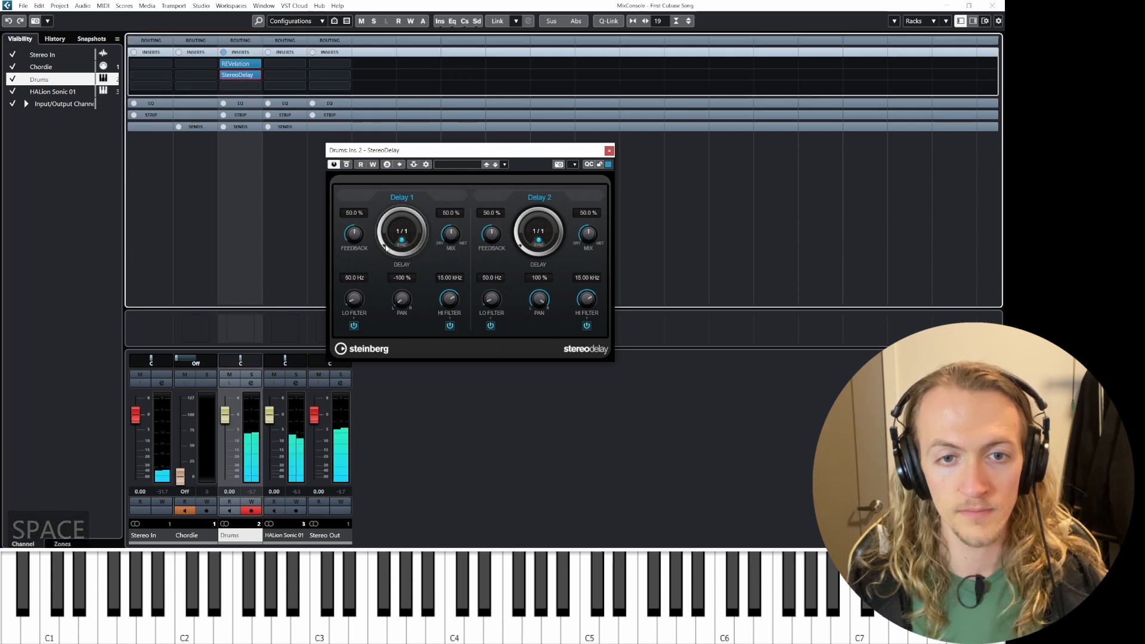
pyautogui.click(377, 224)
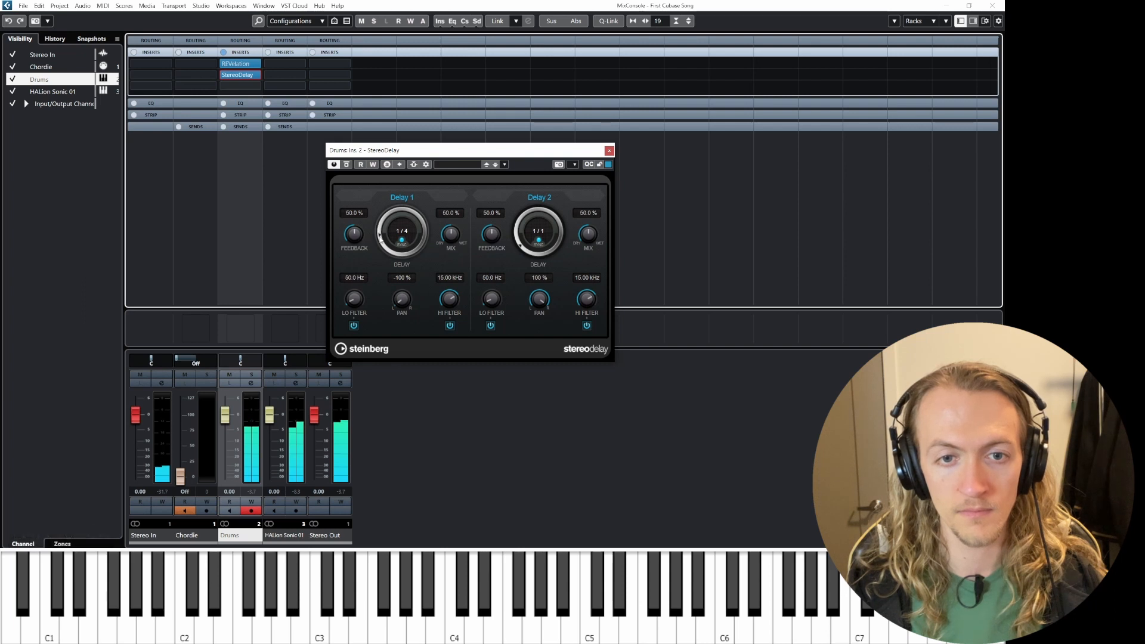
pyautogui.click(380, 233)
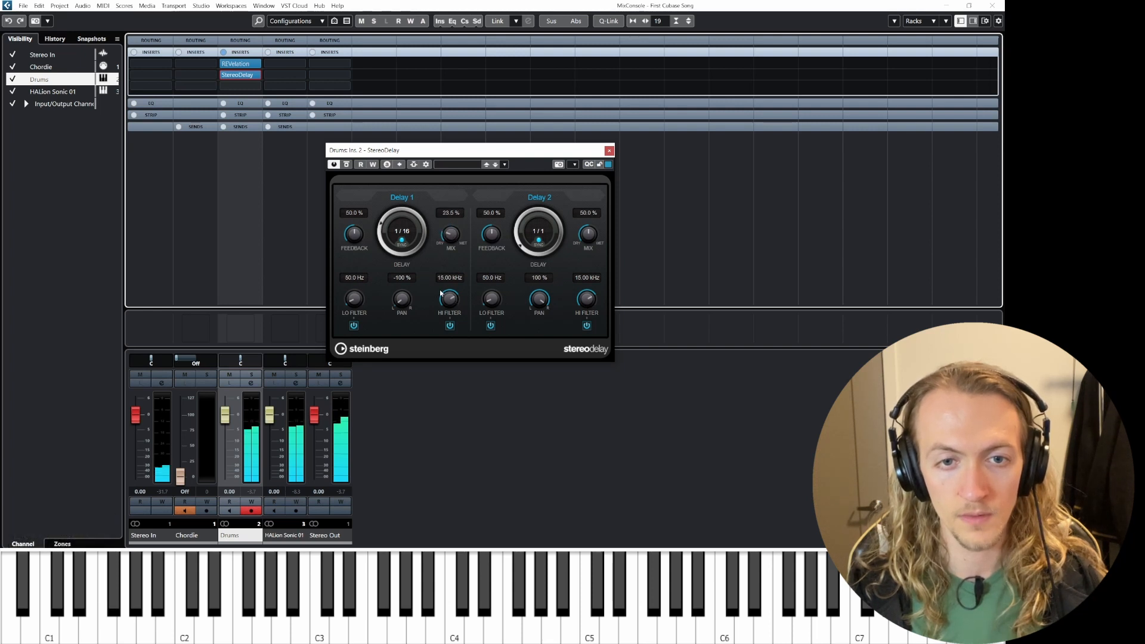
pyautogui.press('space')
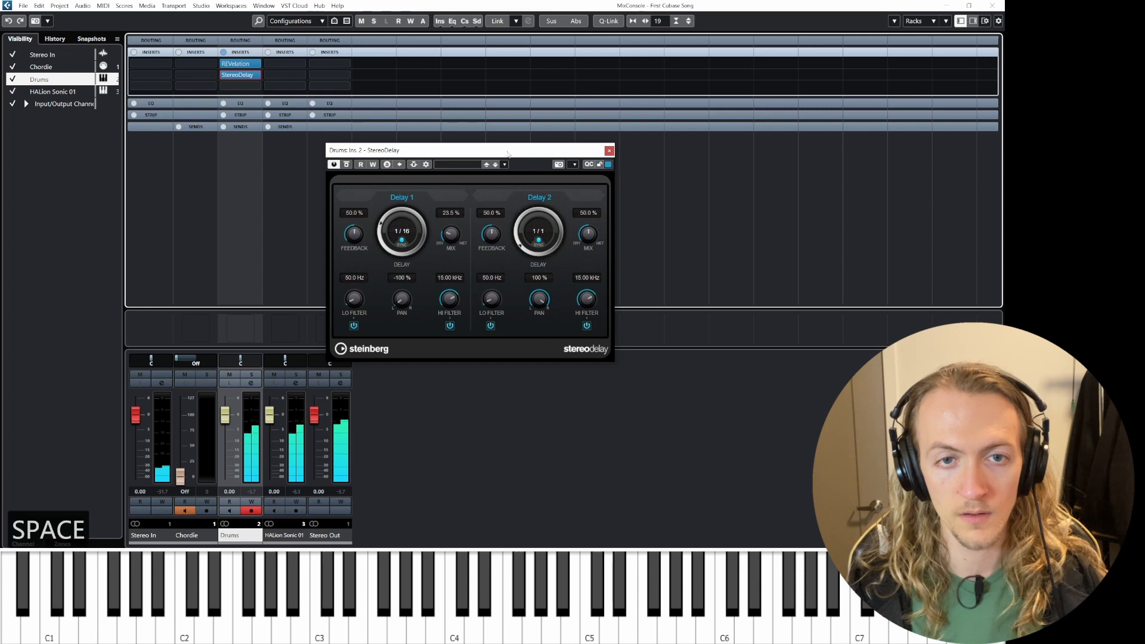
# Step: Replace the StereoDelay in the Drums channel's second insert slot with a MonoDelay and start playback
pyautogui.click(610, 150)
pyautogui.click(255, 75)
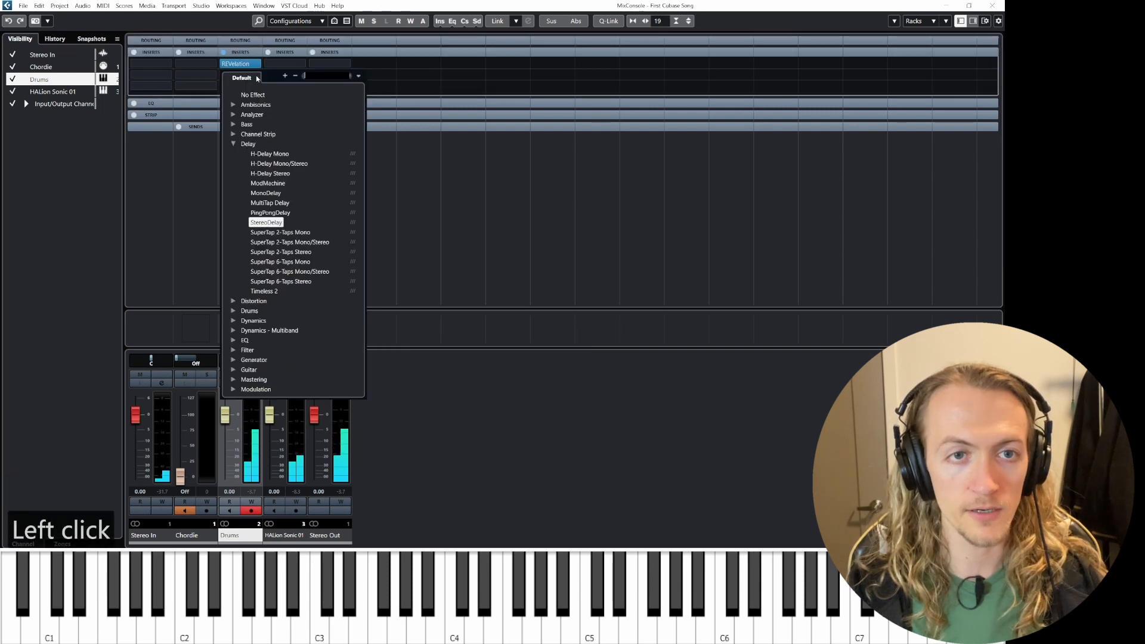
pyautogui.click(266, 193)
pyautogui.click(493, 302)
pyautogui.press('space')
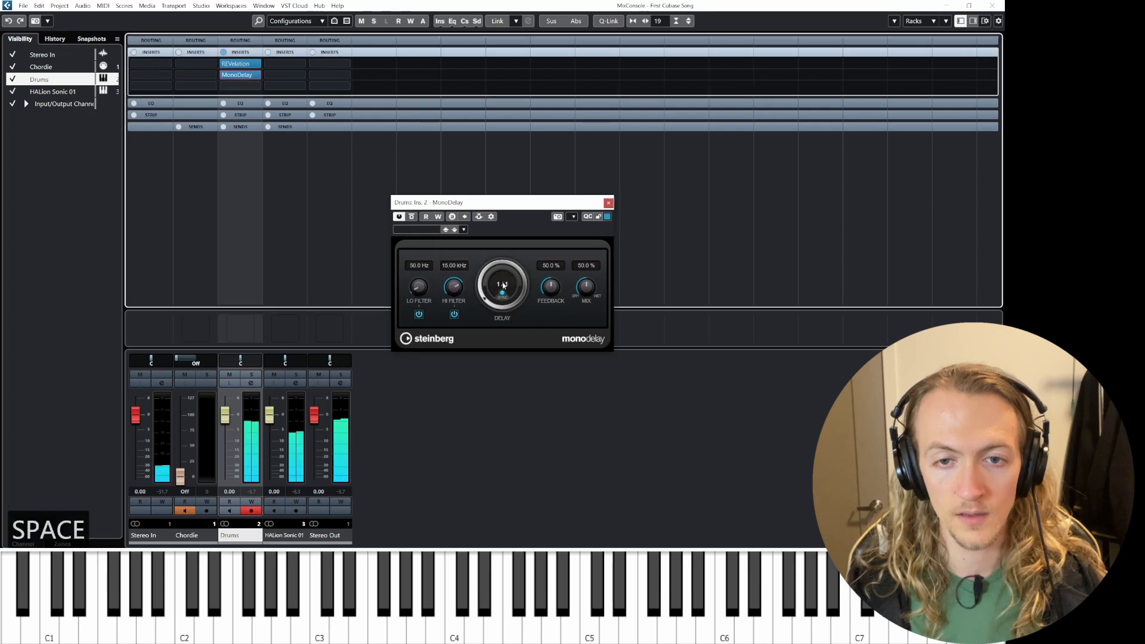
# Step: Set the MonoDelay's delay time to 1/16 while auditioning the drums
pyautogui.click(477, 288)
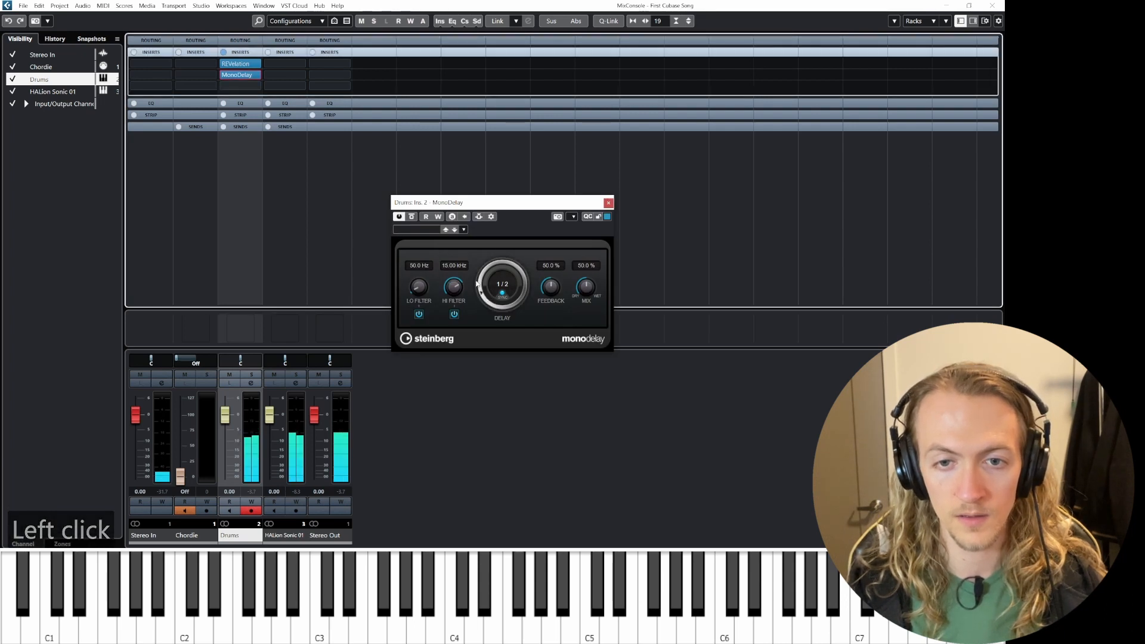
pyautogui.moveTo(477, 287)
pyautogui.mouseDown()
pyautogui.moveTo(477, 270)
pyautogui.moveTo(481, 286)
pyautogui.mouseUp()
pyautogui.press('space')
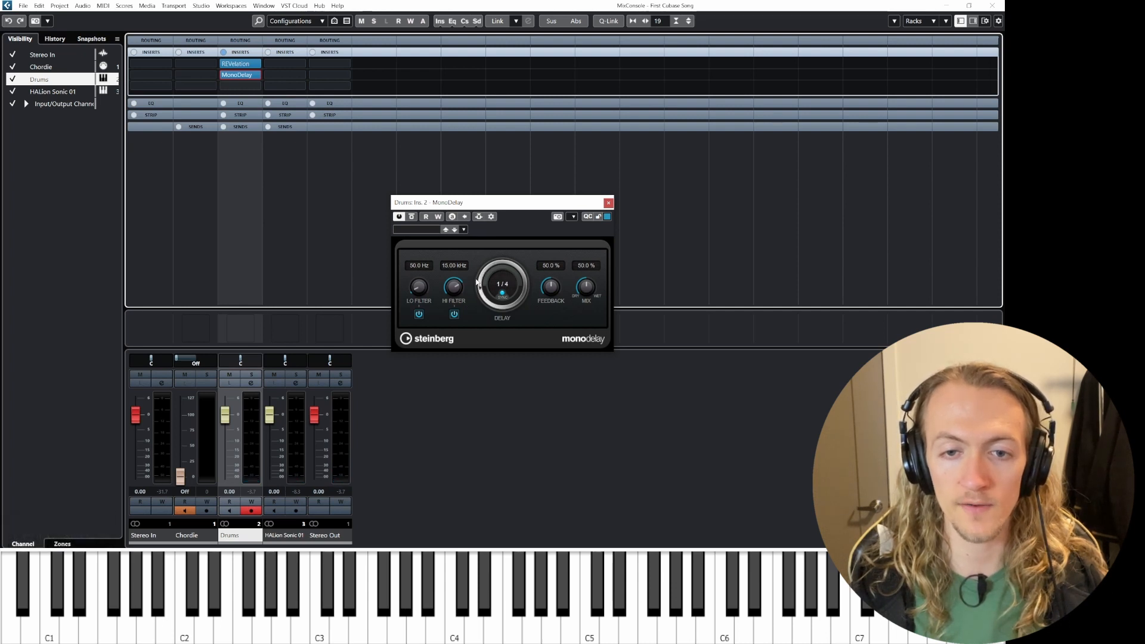
pyautogui.moveTo(476, 278); pyautogui.dragTo(481, 271)
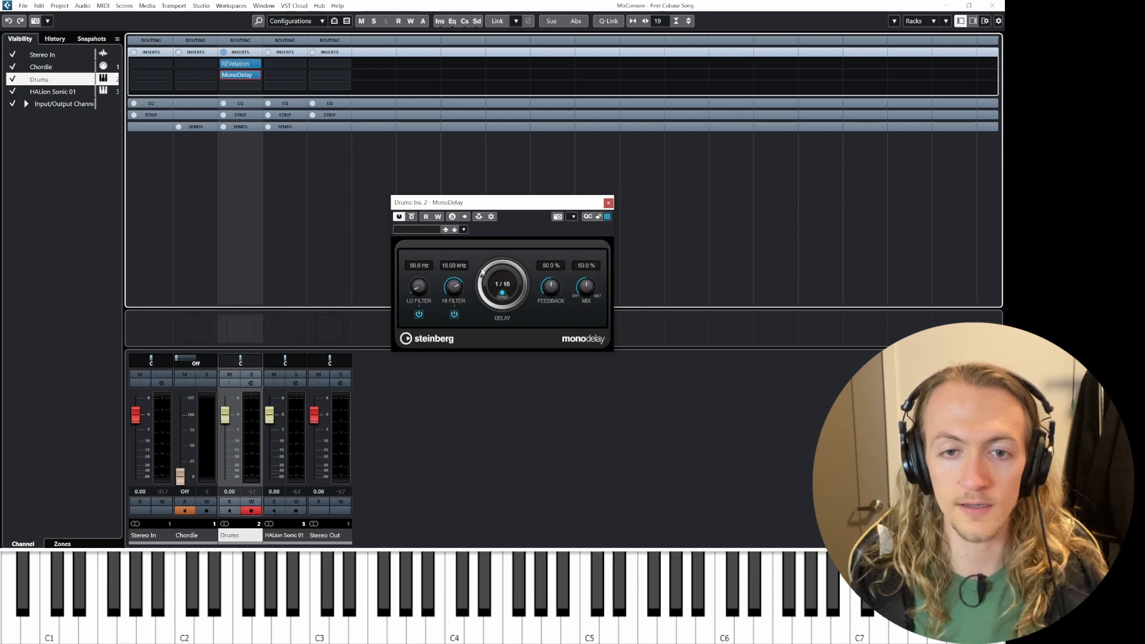
pyautogui.press('space')
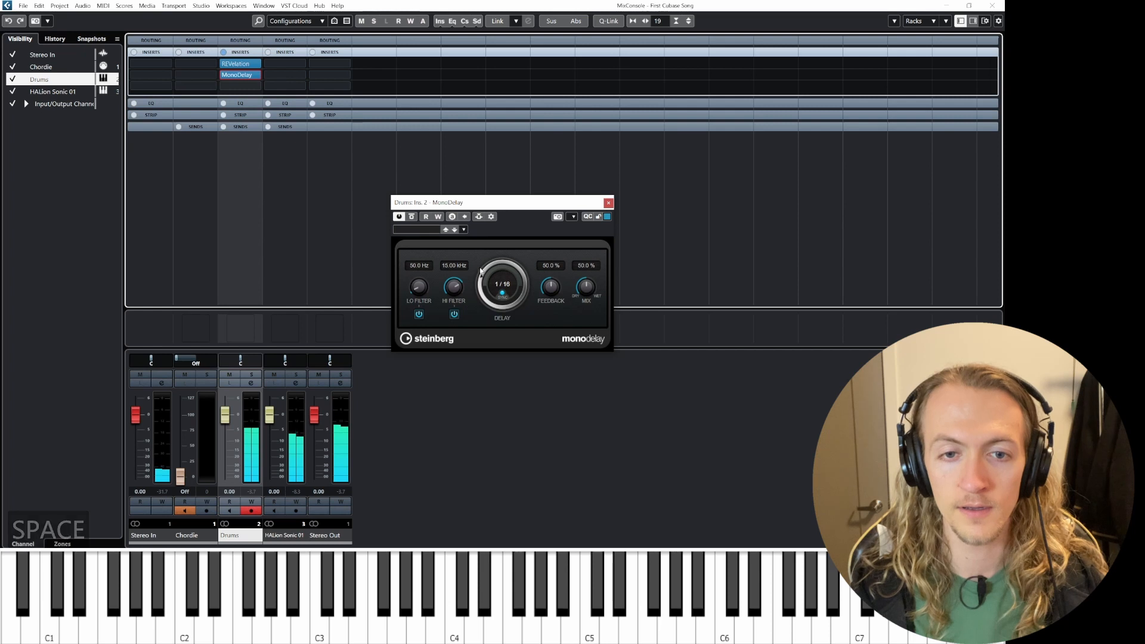
# Step: Set the MonoDelay's feedback to 60% and its mix to 24% while listening
pyautogui.moveTo(587, 289)
pyautogui.mouseDown()
pyautogui.moveTo(581, 306)
pyautogui.moveTo(551, 280)
pyautogui.moveTo(582, 290)
pyautogui.mouseUp()
pyautogui.press('space')
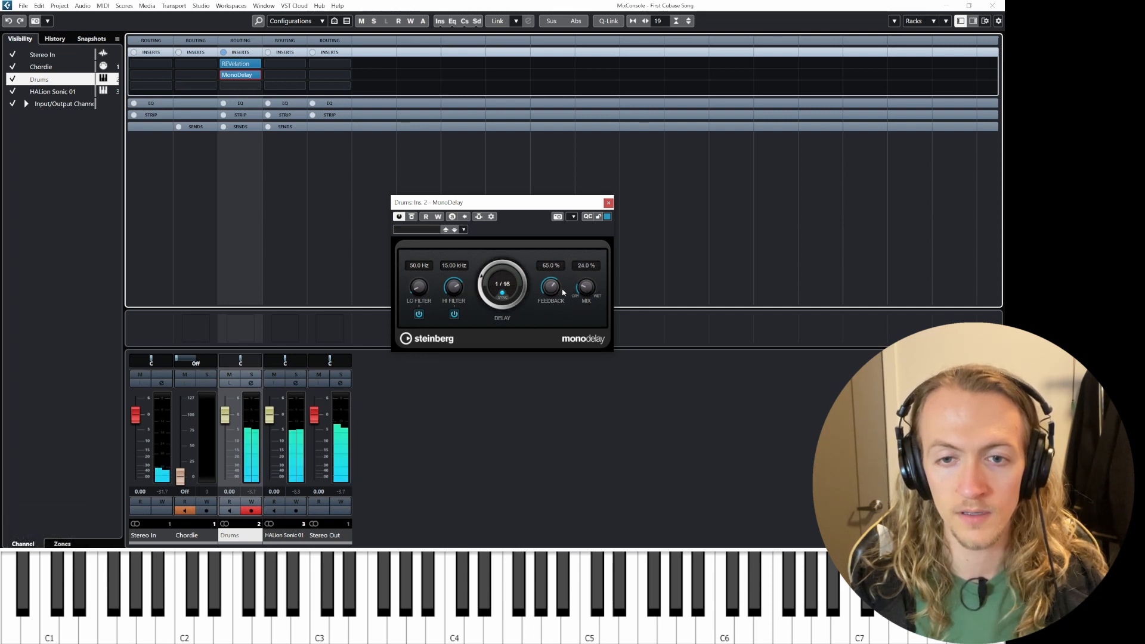
pyautogui.press('space')
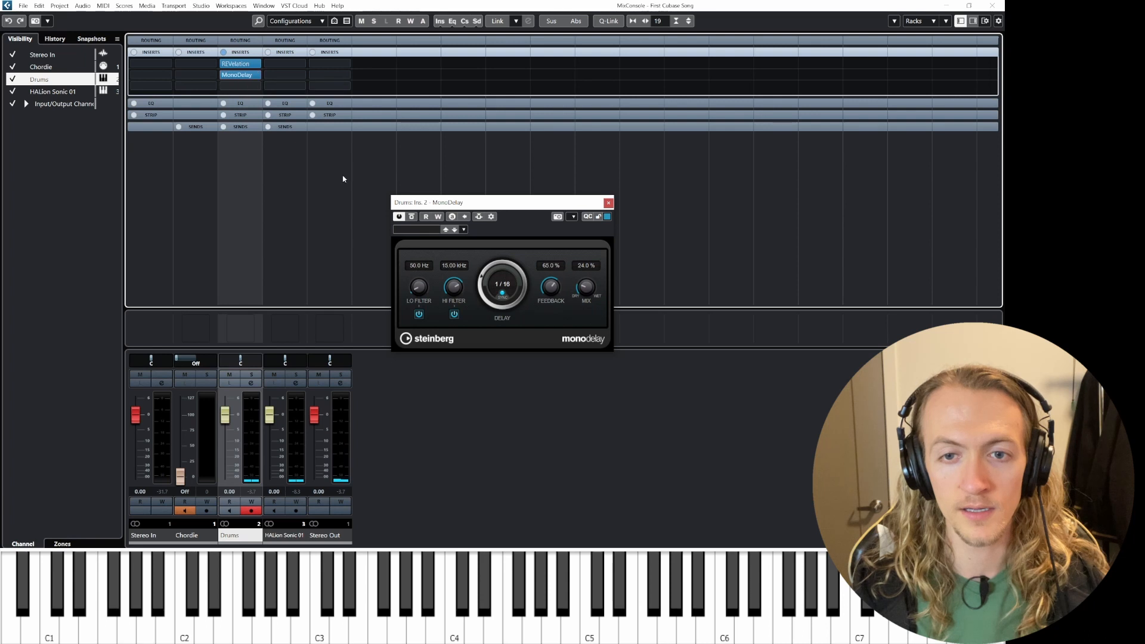
# Step: Set the MonoDelay's low filter to about 279 Hz and its high filter to about 13.97 kHz
pyautogui.click(415, 292)
pyautogui.press('space')
pyautogui.moveTo(418, 264); pyautogui.dragTo(450, 315)
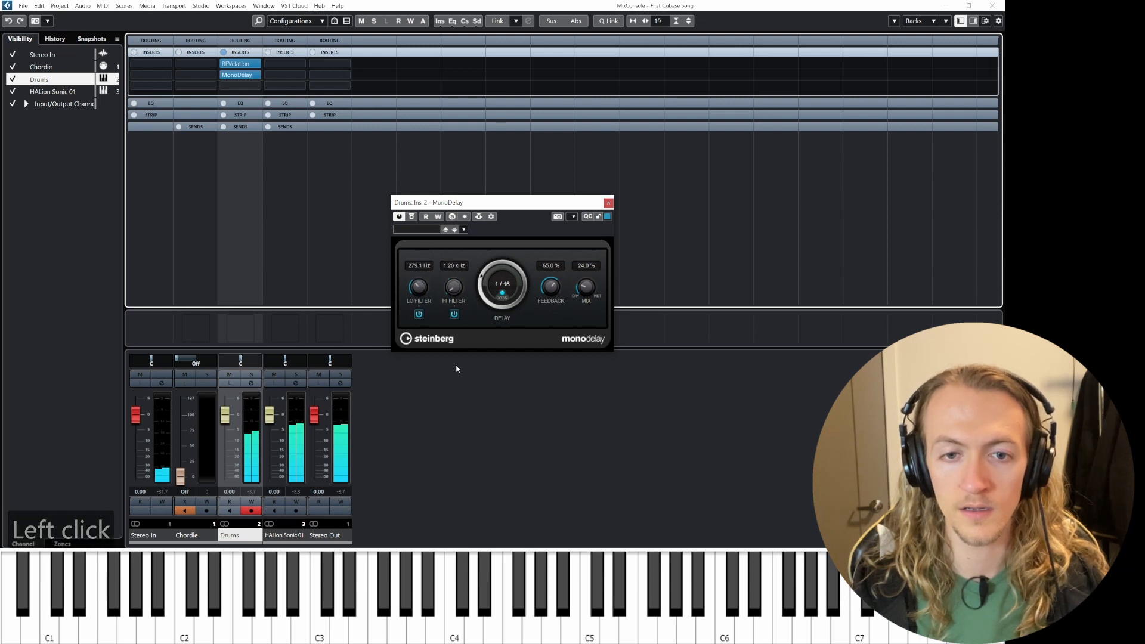
pyautogui.moveTo(457, 369); pyautogui.dragTo(455, 362)
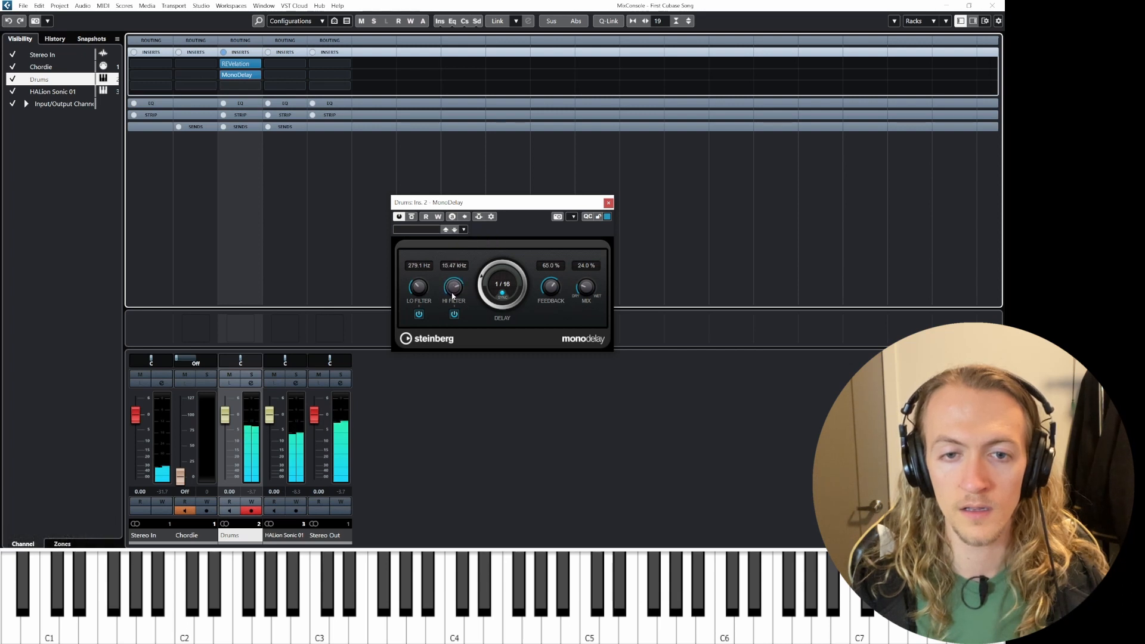
pyautogui.moveTo(452, 294); pyautogui.dragTo(452, 297)
# Step: Lower the MonoDelay's mix to 17% while auditioning the drums
pyautogui.press('space')
pyautogui.moveTo(584, 288); pyautogui.dragTo(583, 297)
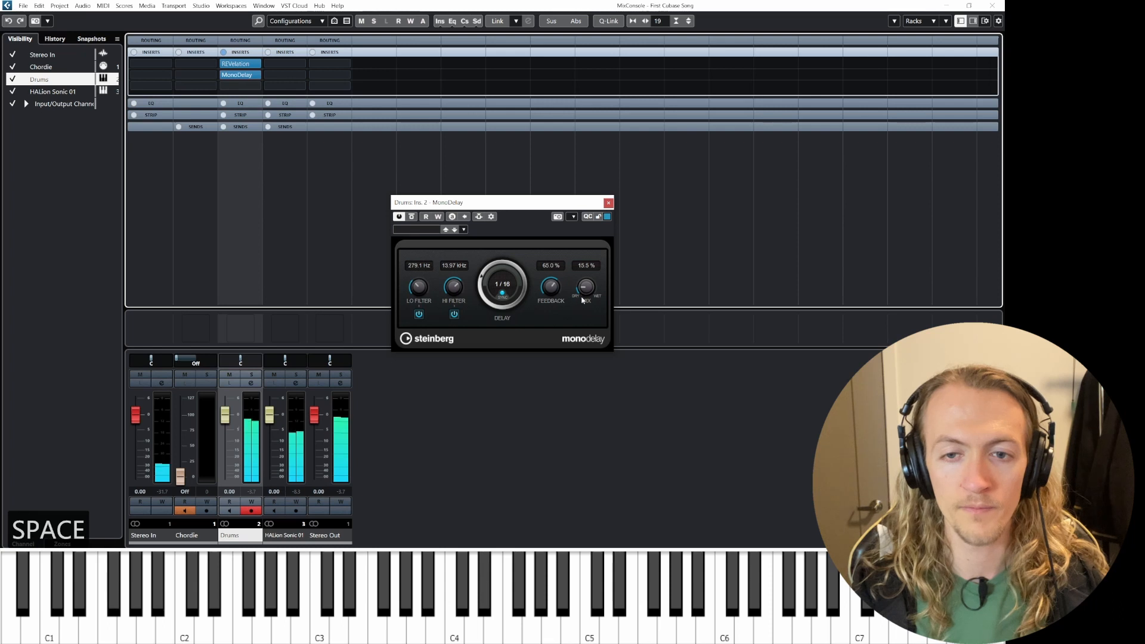
pyautogui.moveTo(585, 292); pyautogui.dragTo(585, 295)
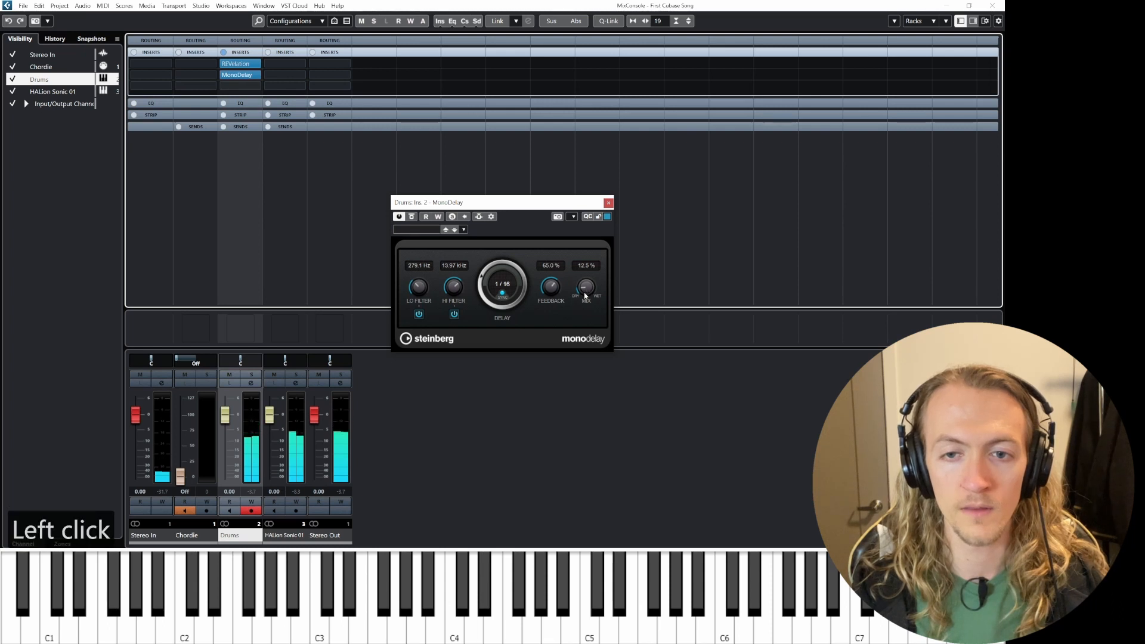
pyautogui.moveTo(582, 296); pyautogui.dragTo(582, 293)
pyautogui.press('space')
# Step: Move the MonoDelay insert above REVelation so the delay comes first in the Drums chain
pyautogui.moveTo(237, 68)
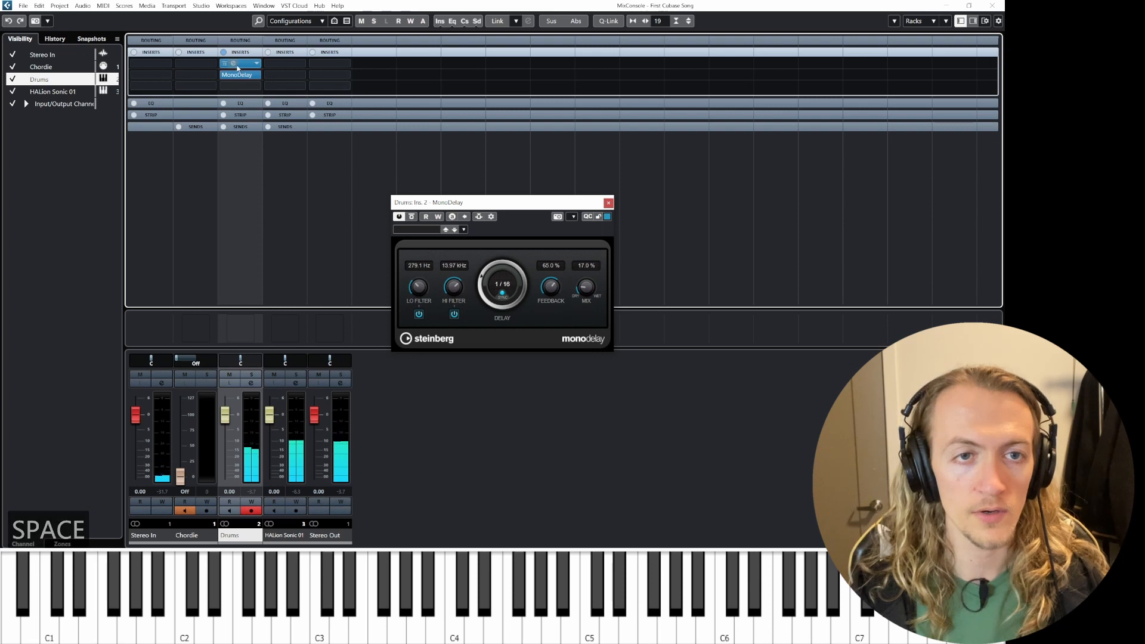
pyautogui.moveTo(236, 74); pyautogui.dragTo(239, 86)
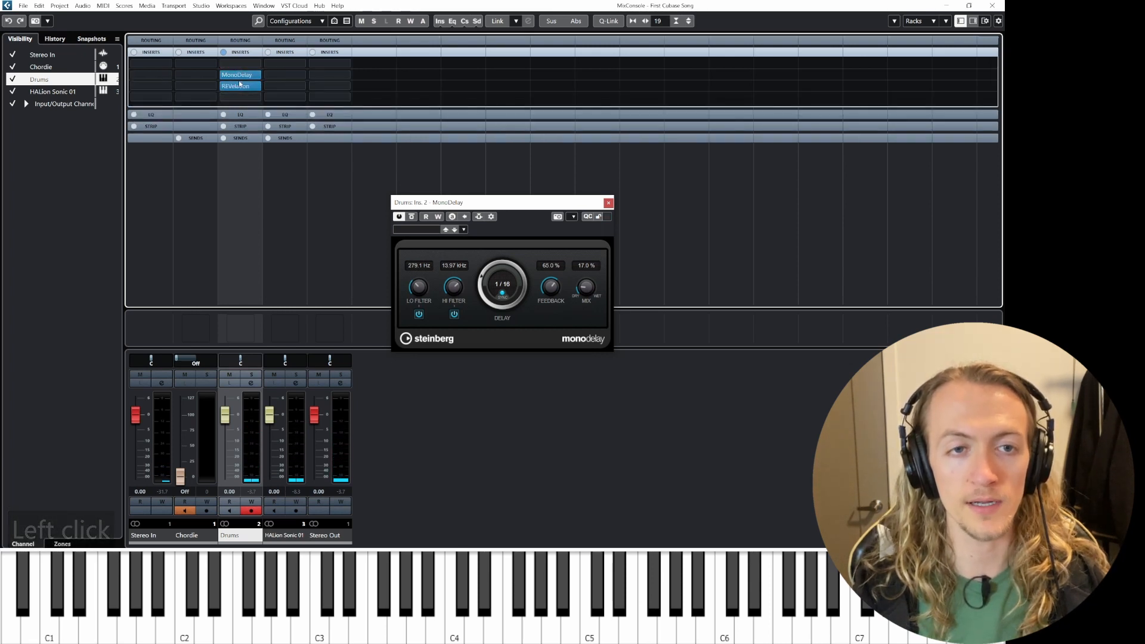
pyautogui.press('space')
pyautogui.moveTo(239, 77)
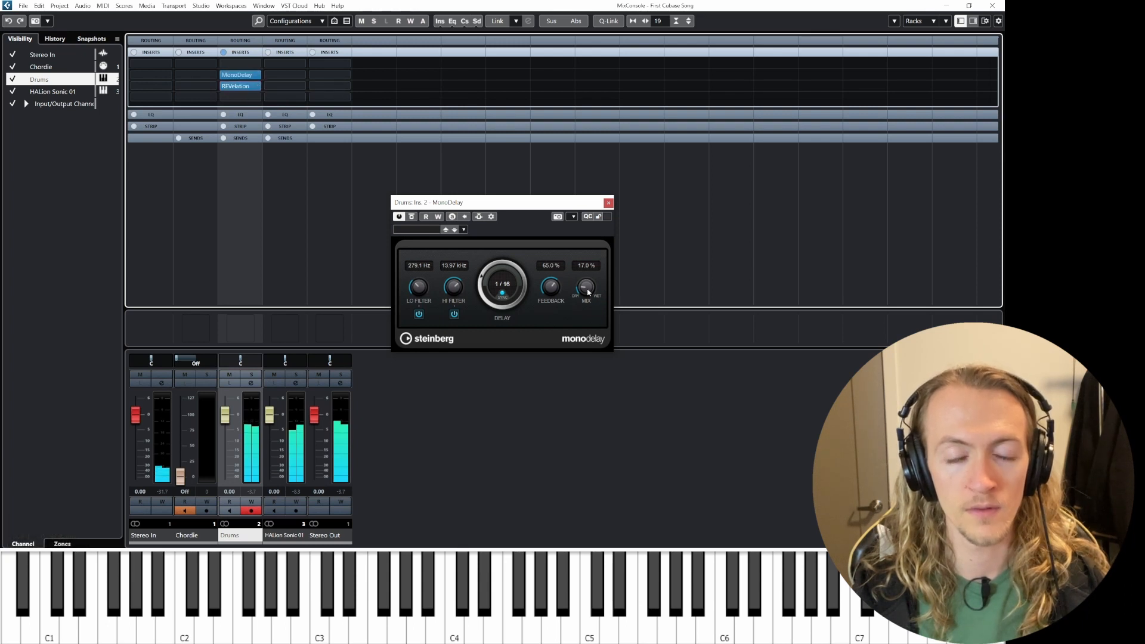
# Step: Raise the MonoDelay's feedback to 100% while auditioning, then return it to 60%
pyautogui.moveTo(549, 288); pyautogui.dragTo(547, 310)
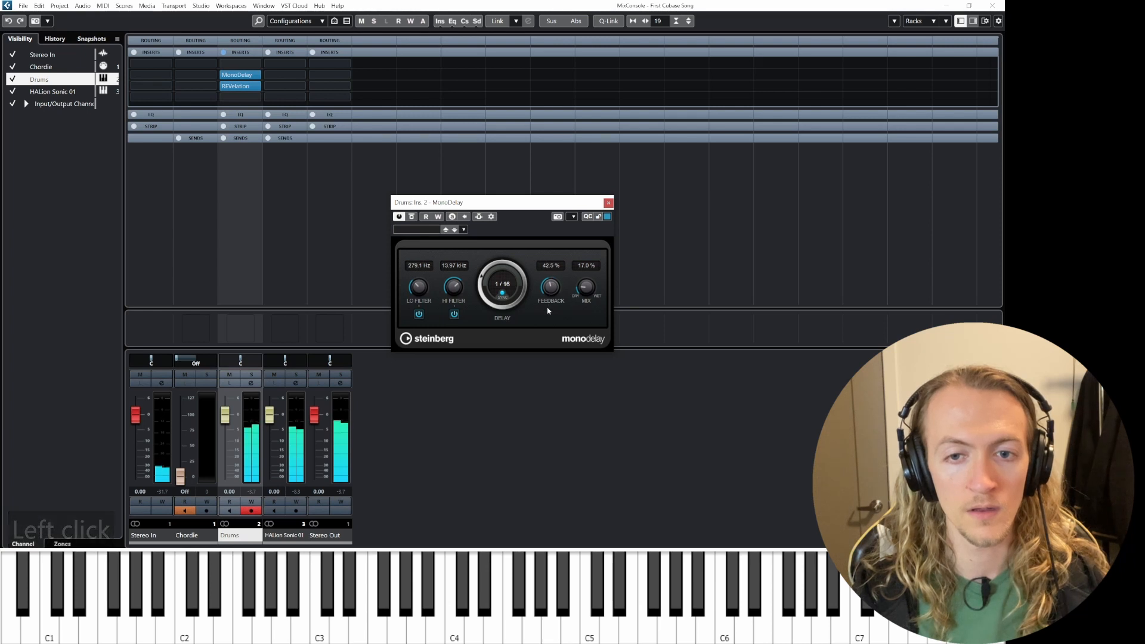
pyautogui.moveTo(547, 310); pyautogui.dragTo(552, 251)
pyautogui.press('space')
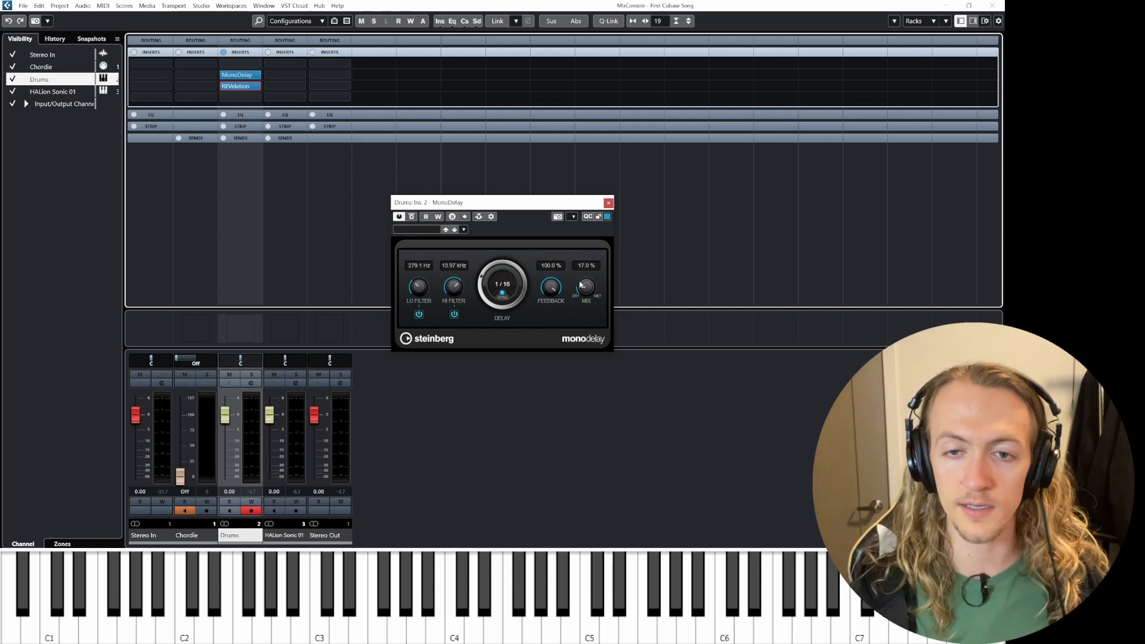
pyautogui.press('space')
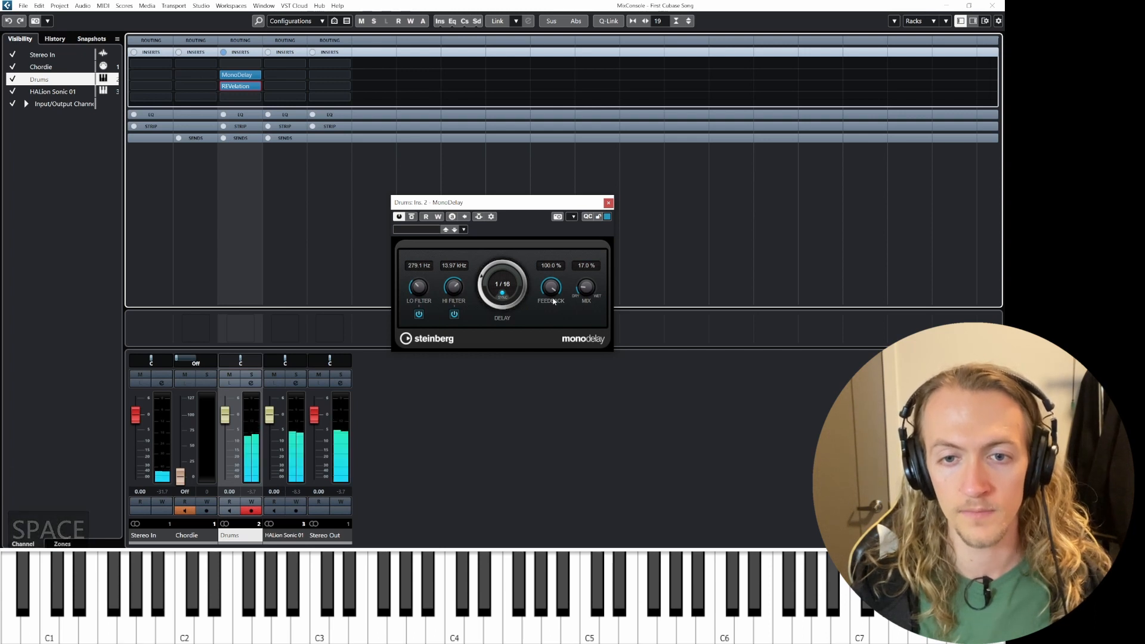
pyautogui.press('space')
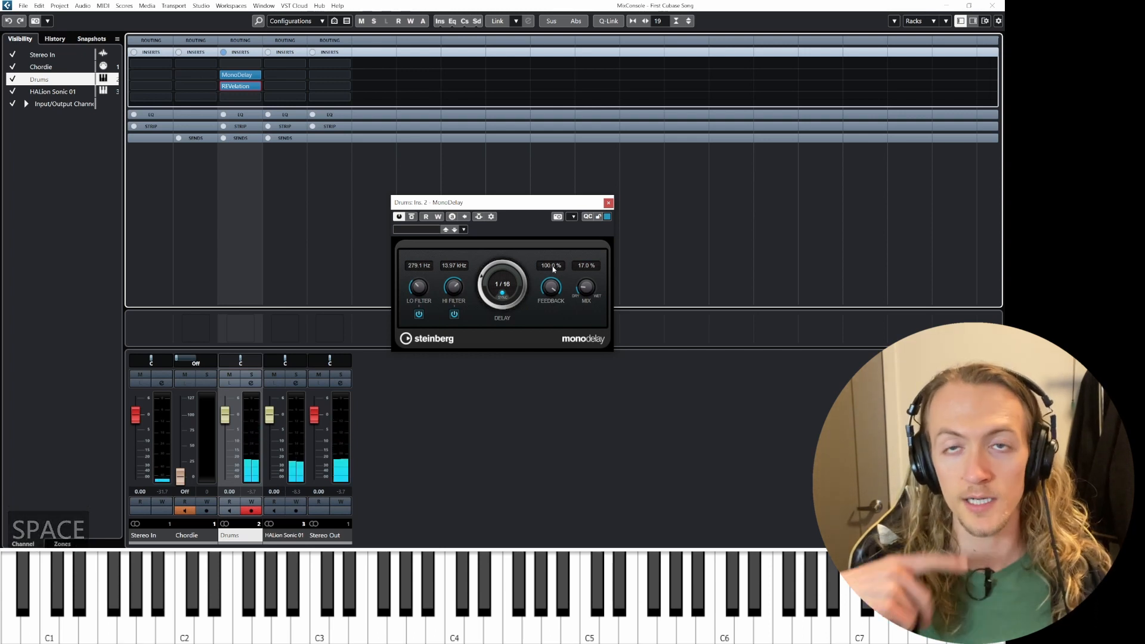
pyautogui.moveTo(549, 289); pyautogui.dragTo(548, 310)
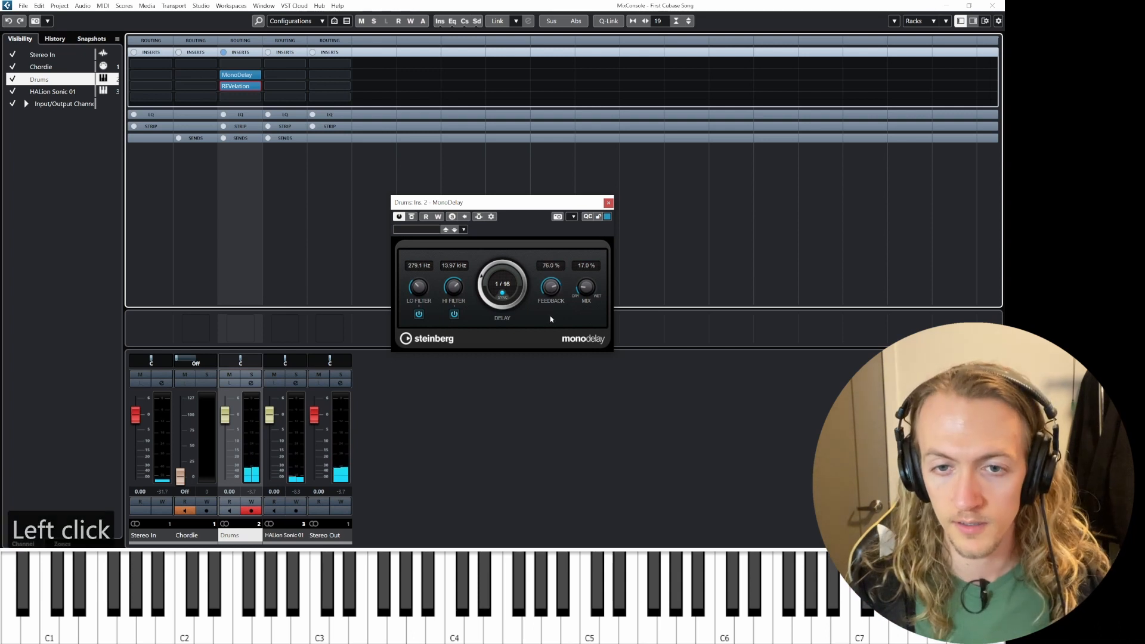
pyautogui.press('space')
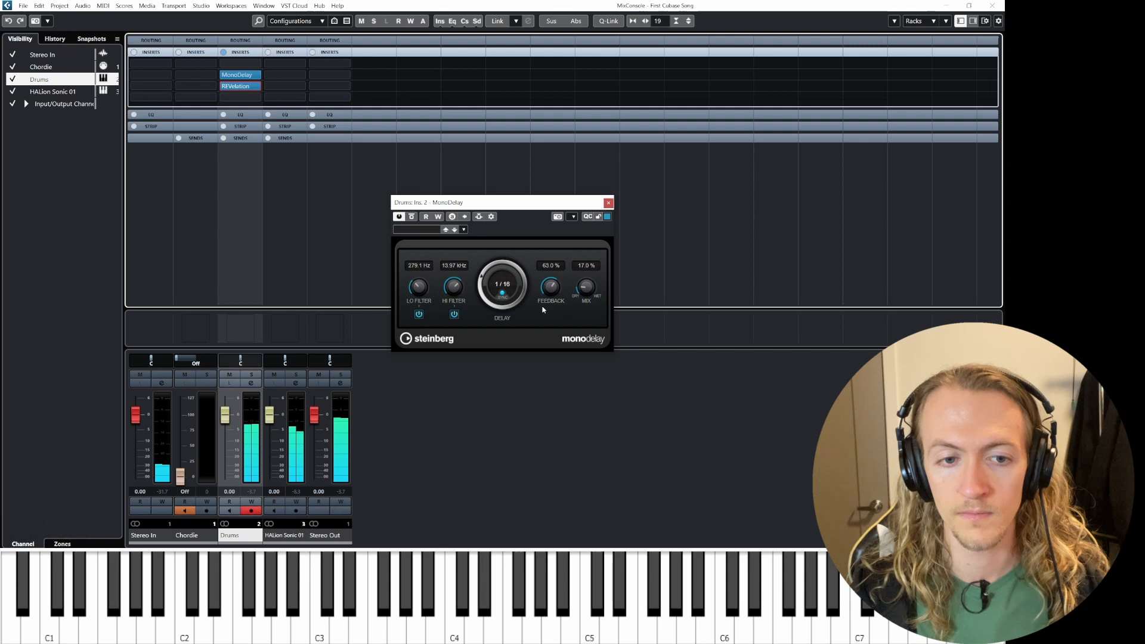
pyautogui.press('space')
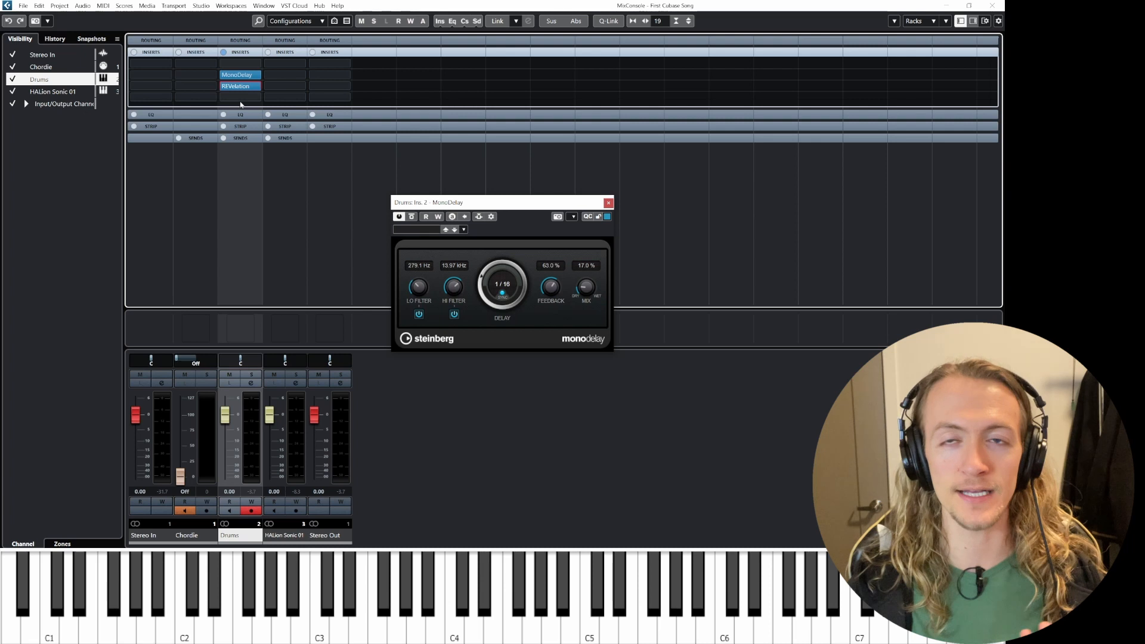
# Step: Close the MonoDelay editor and the MixConsole window to return to the project
pyautogui.click(609, 203)
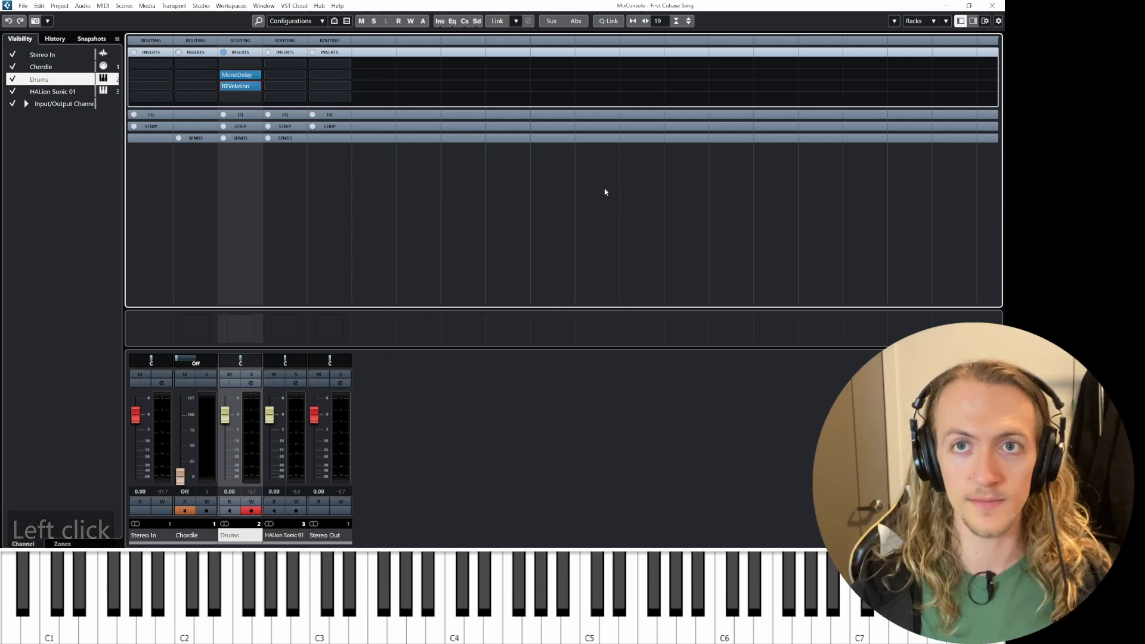
pyautogui.click(992, 6)
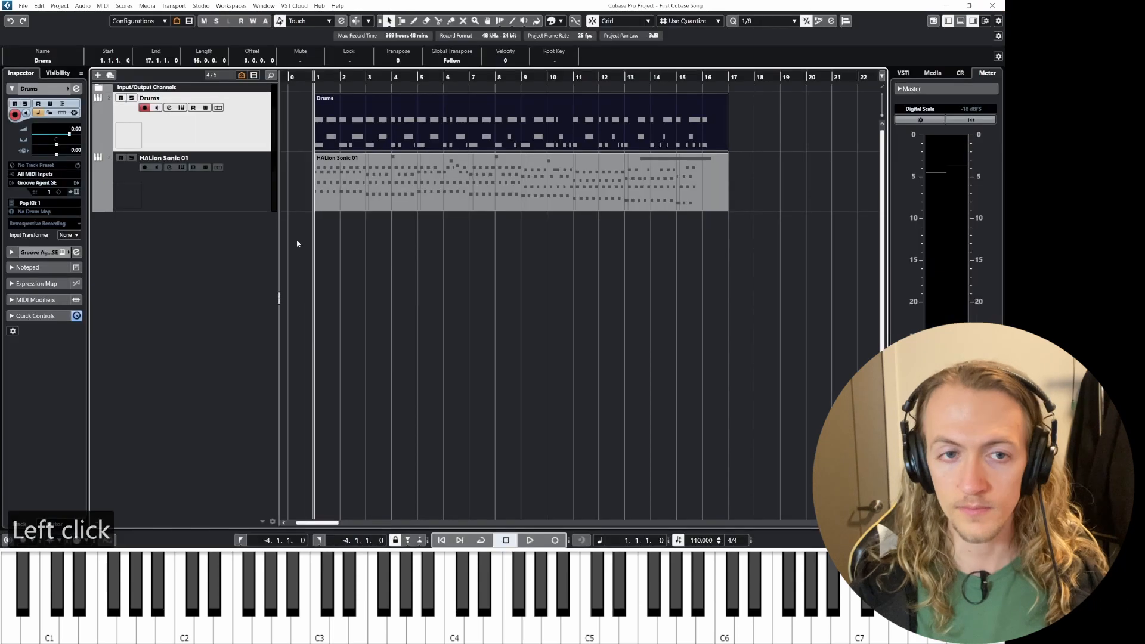
pyautogui.click(97, 75)
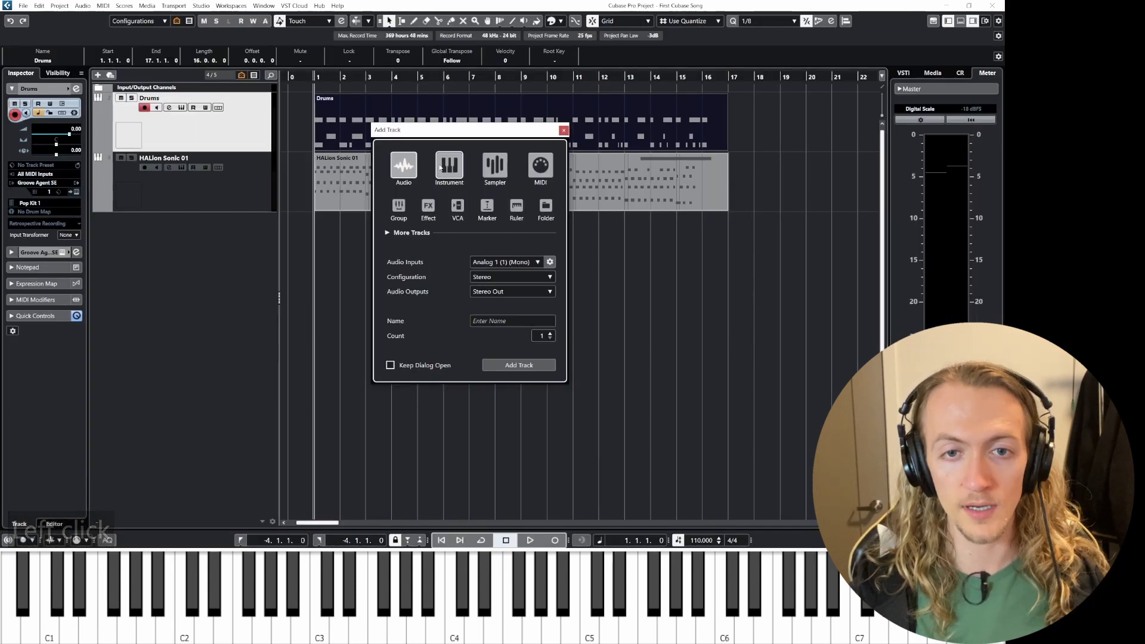
pyautogui.click(563, 130)
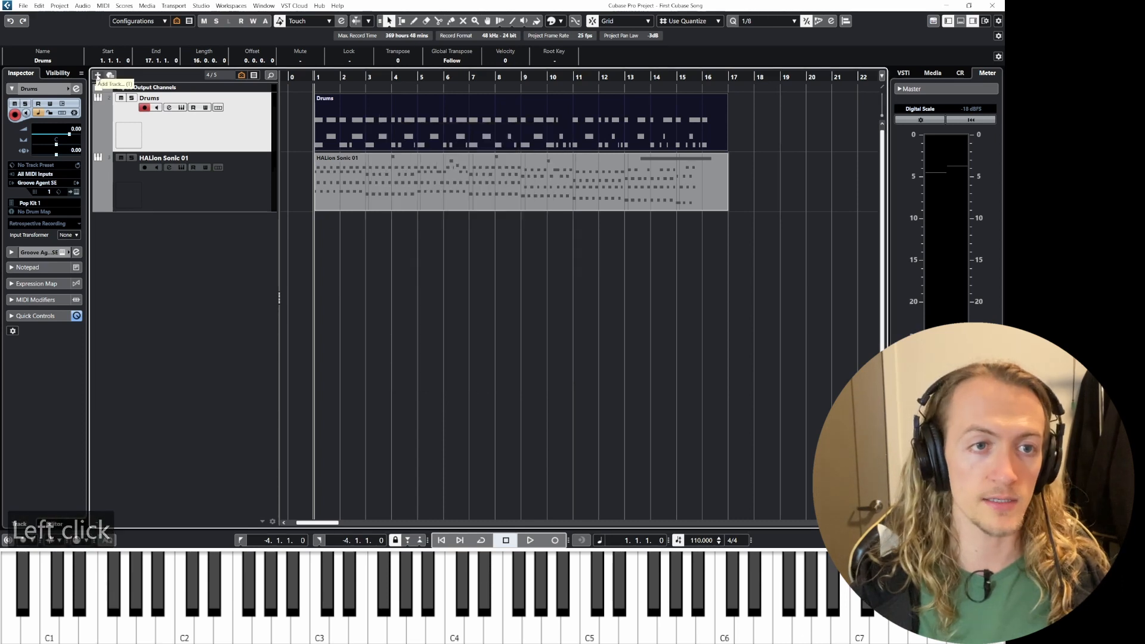
pyautogui.rightClick(157, 254)
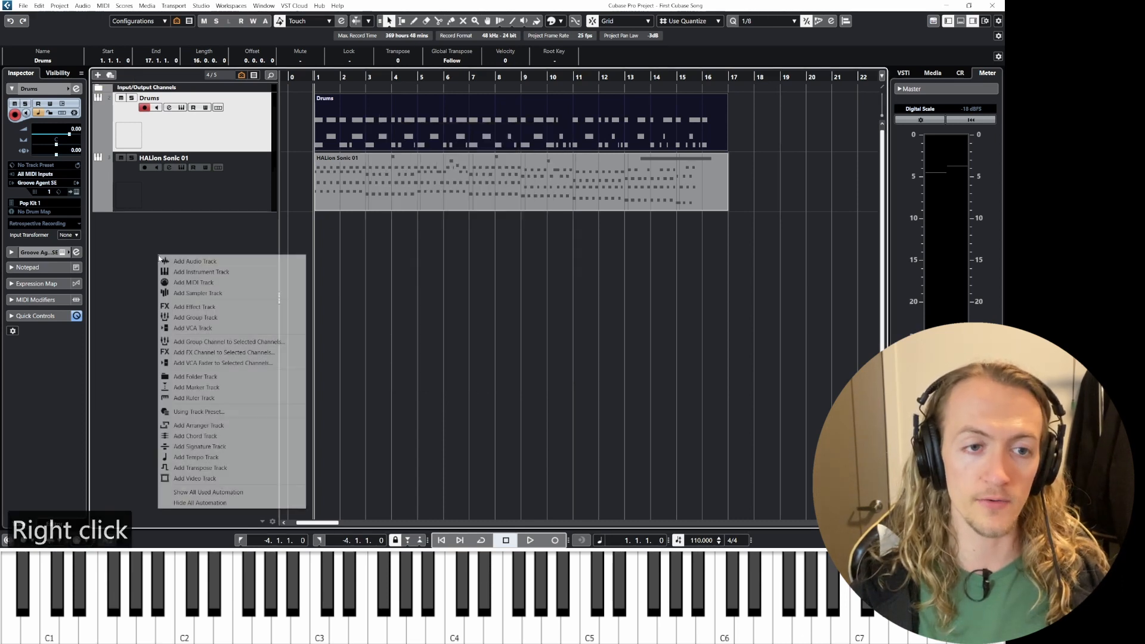
pyautogui.click(137, 226)
# Step: Add a new instrument track using the Retrologue synth
pyautogui.click(98, 75)
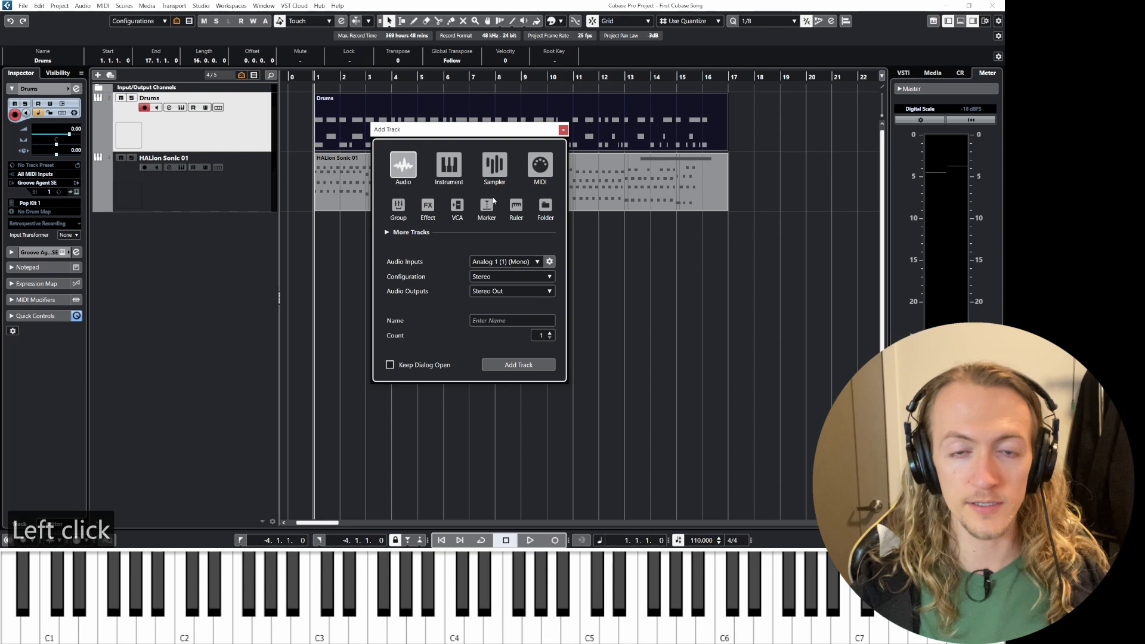
pyautogui.click(455, 177)
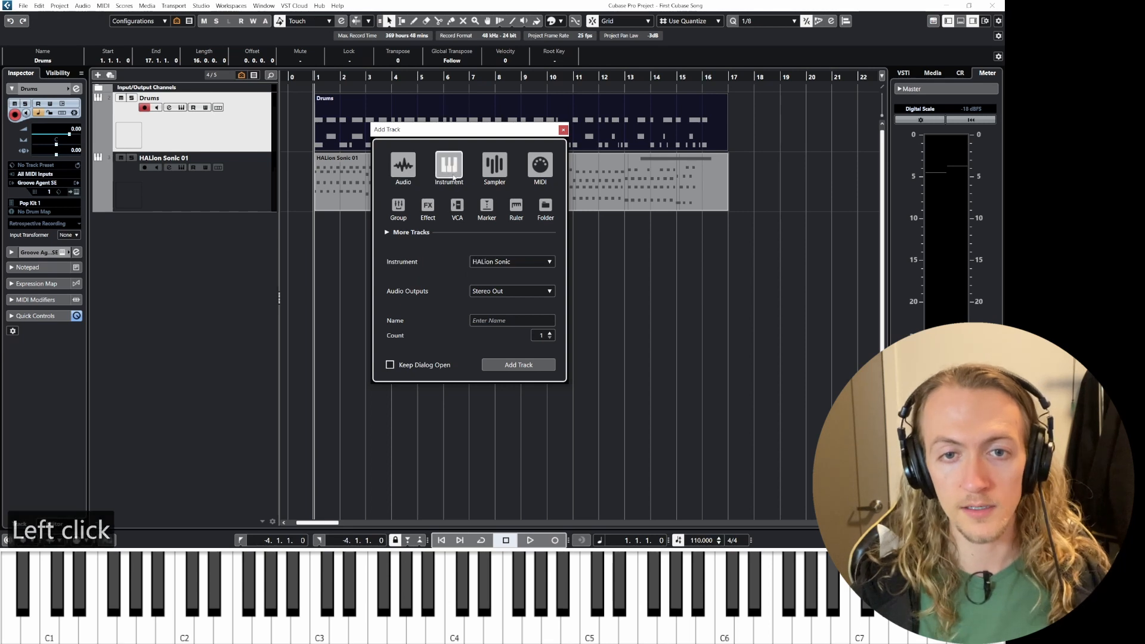
pyautogui.click(508, 262)
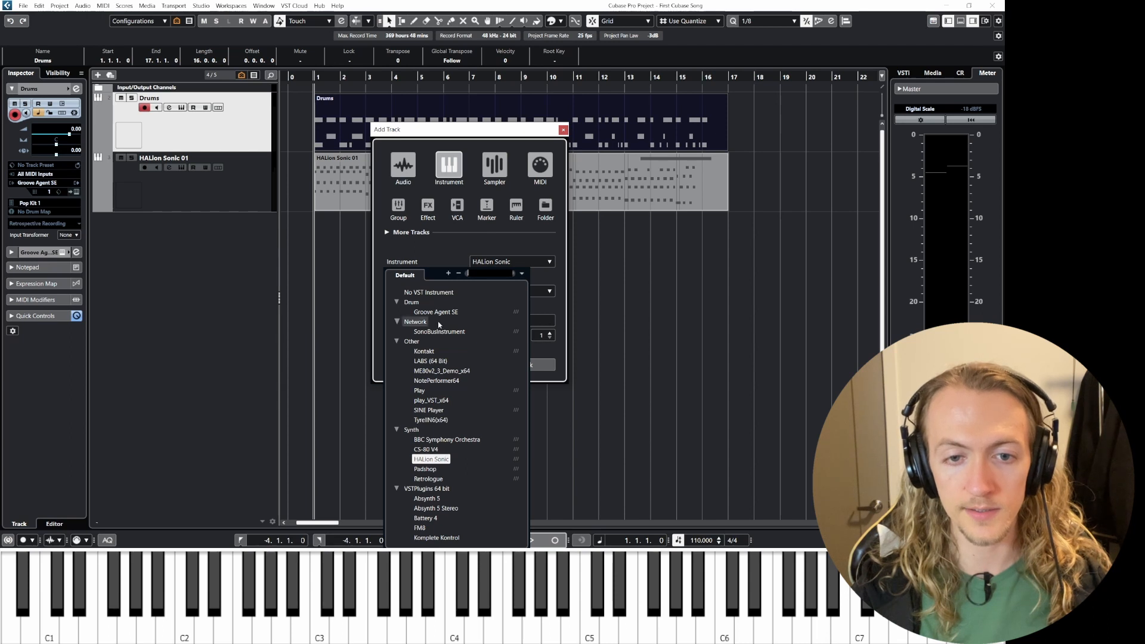
pyautogui.click(428, 478)
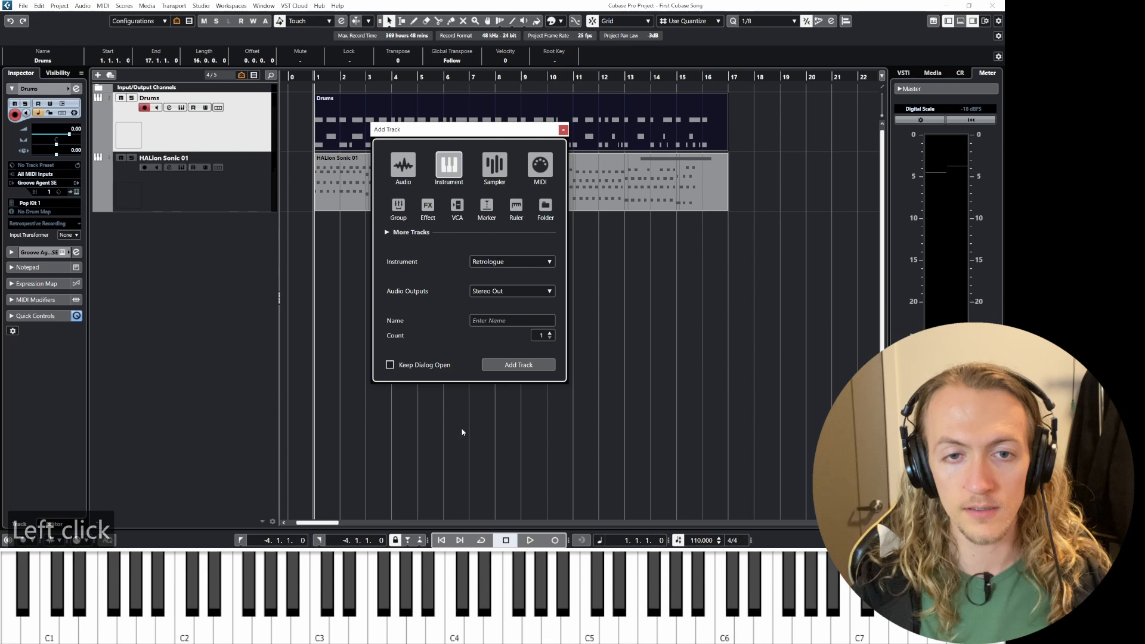
pyautogui.click(524, 365)
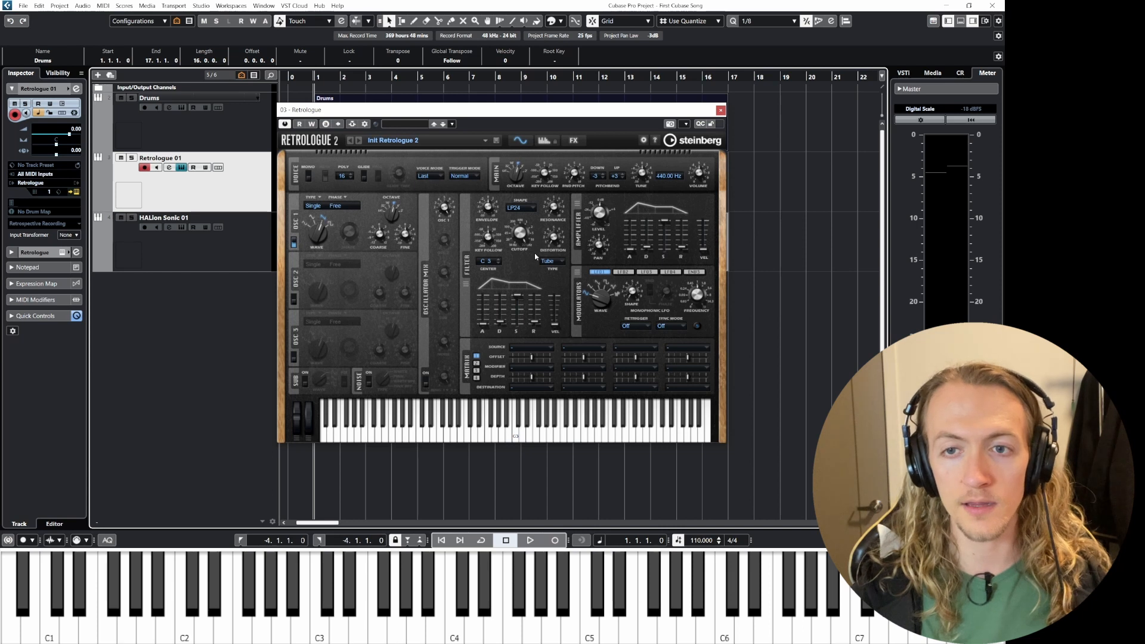
# Step: Open Retrologue's preset browser, clear its filter and search the presets for "bass"
pyautogui.click(401, 141)
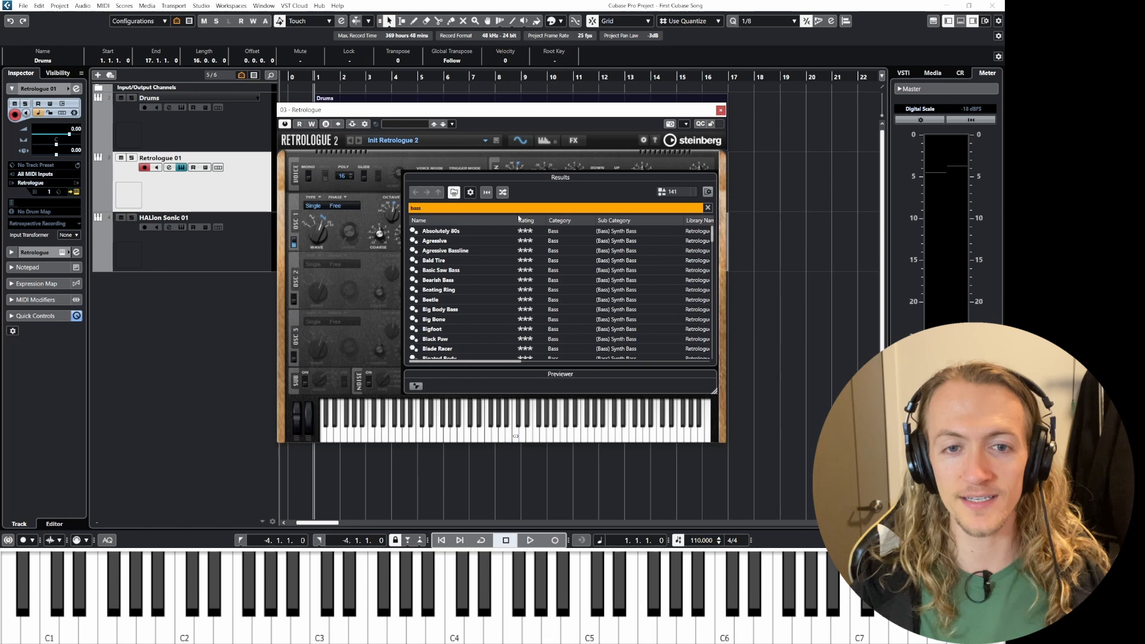
pyautogui.click(708, 207)
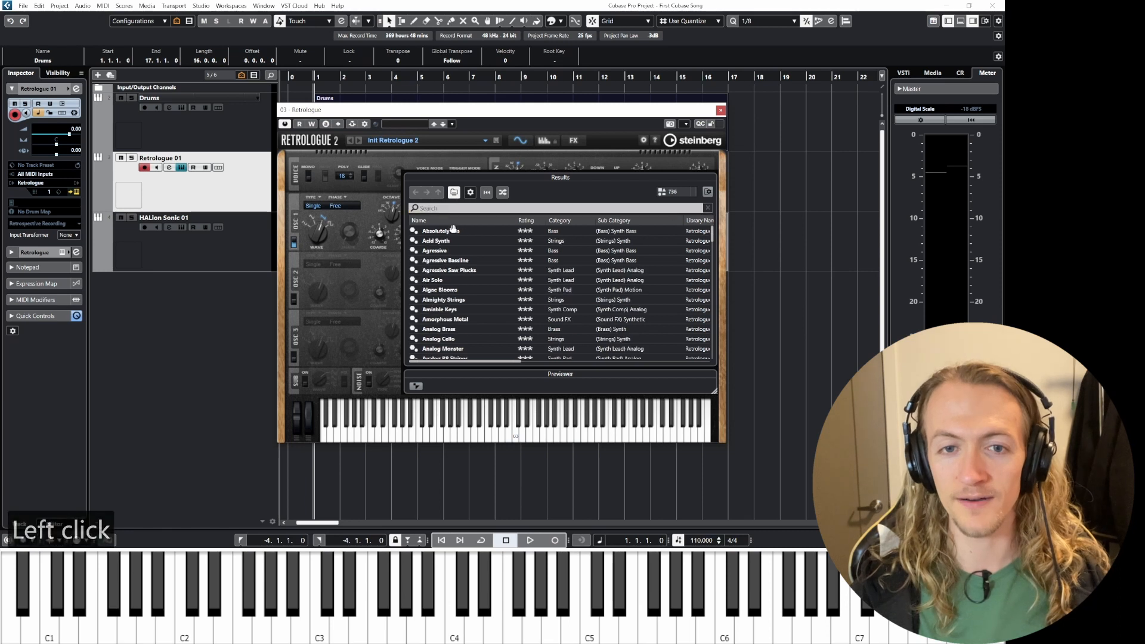
pyautogui.click(435, 208)
pyautogui.write('bass')
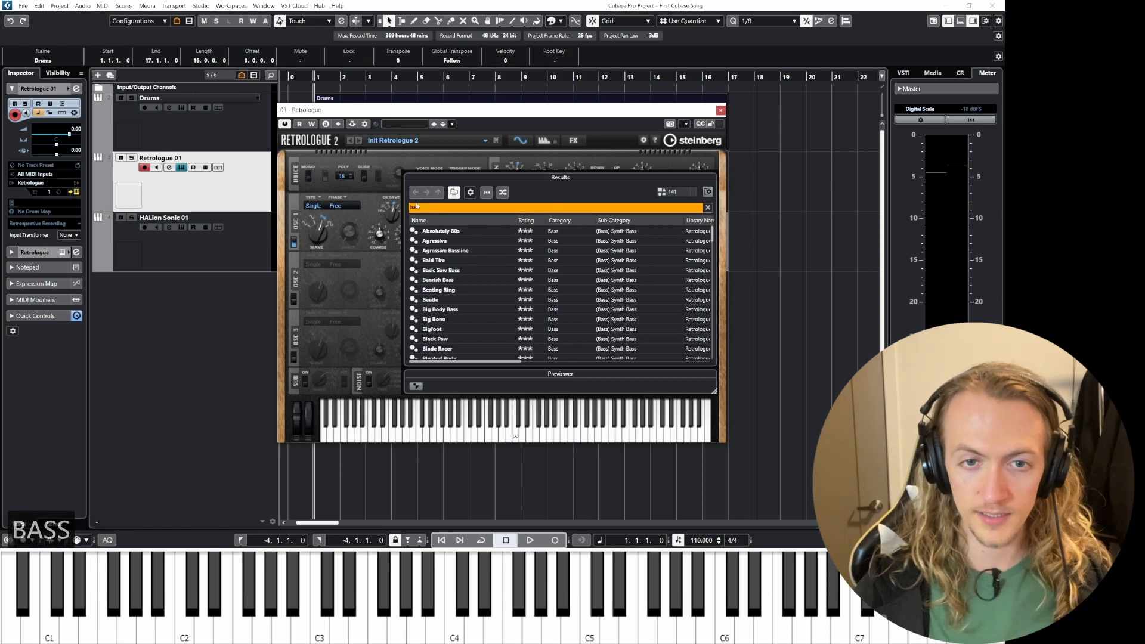
# Step: Load the Absolutely 80s preset and step through the following presets to audition them
pyautogui.doubleClick(457, 231)
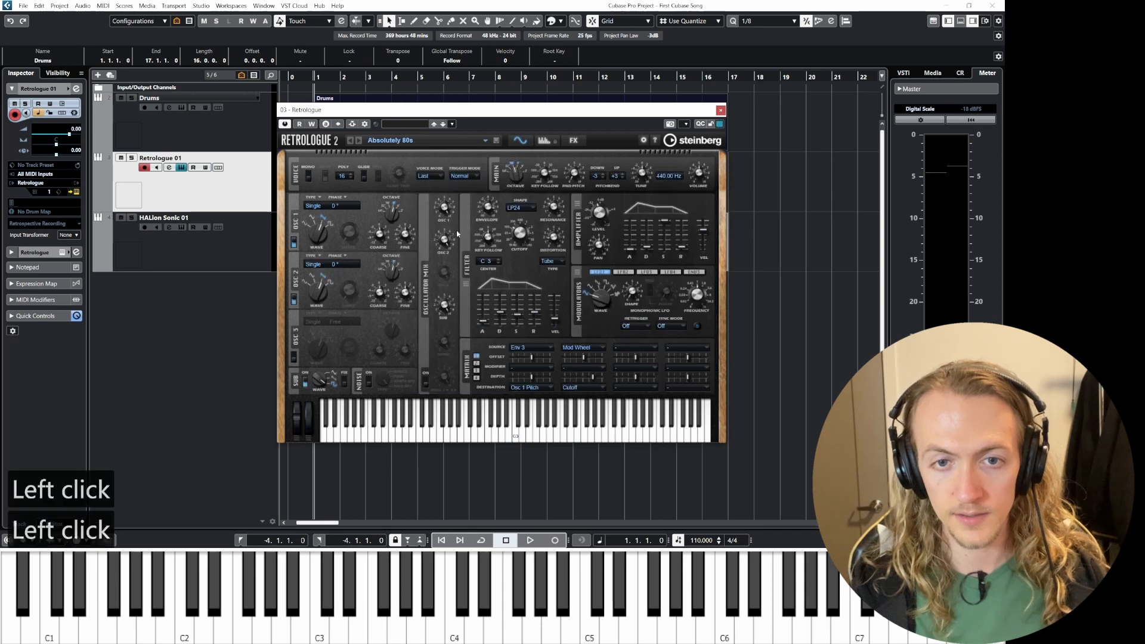
pyautogui.click(359, 141)
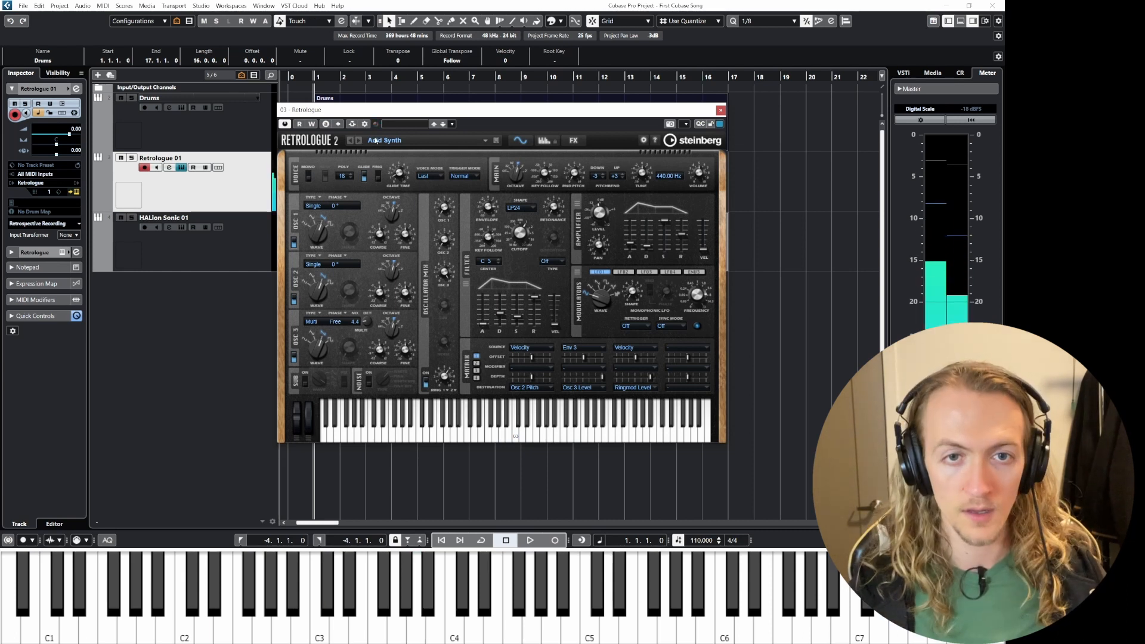
pyautogui.click(359, 141)
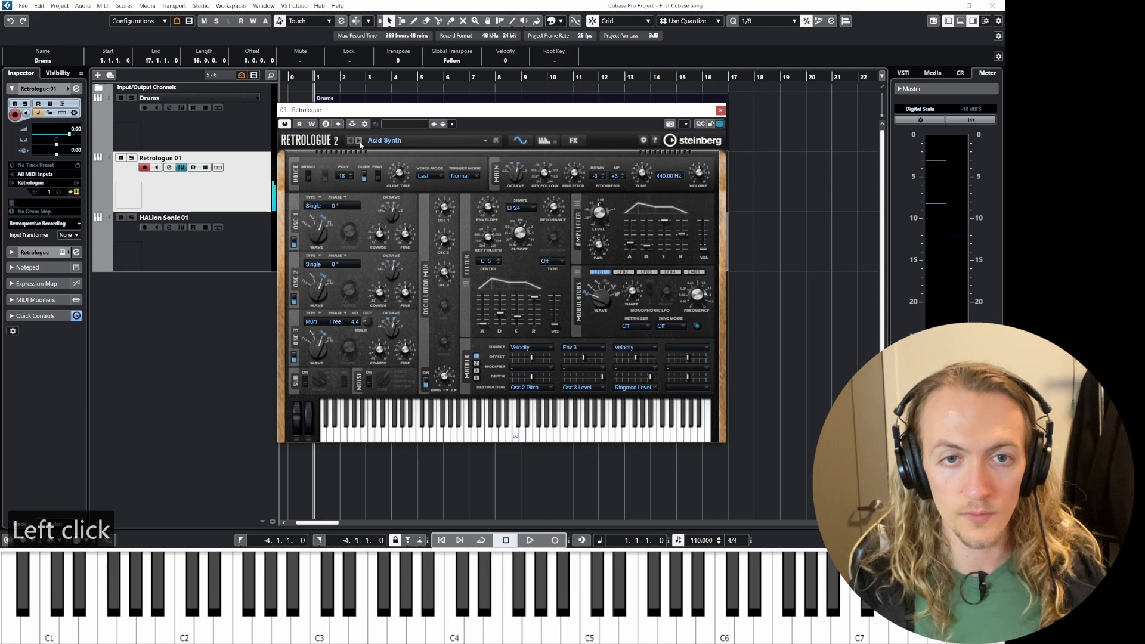
# Step: Load the Agressive Bassline preset from the browser and step through the next presets
pyautogui.click(399, 142)
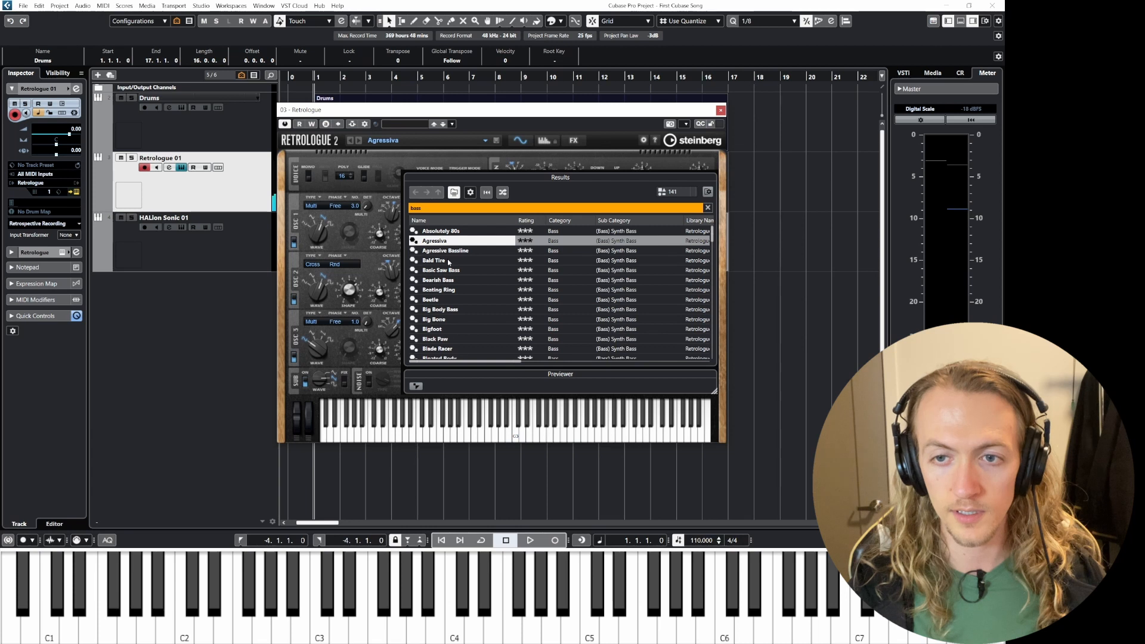
pyautogui.click(444, 251)
pyautogui.click(444, 251)
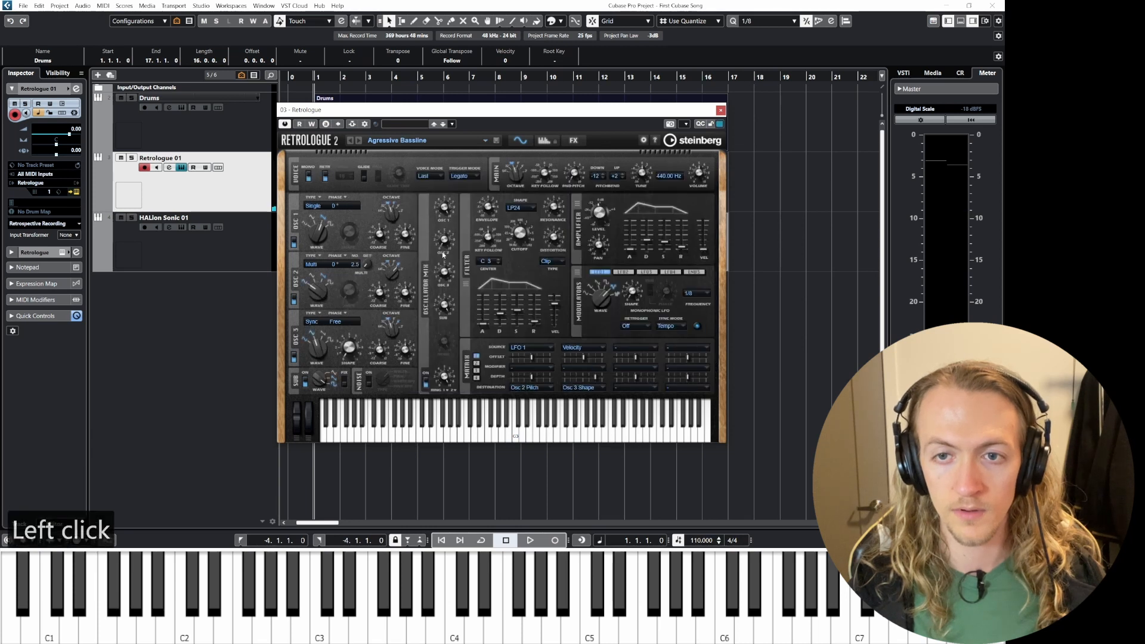
pyautogui.click(358, 141)
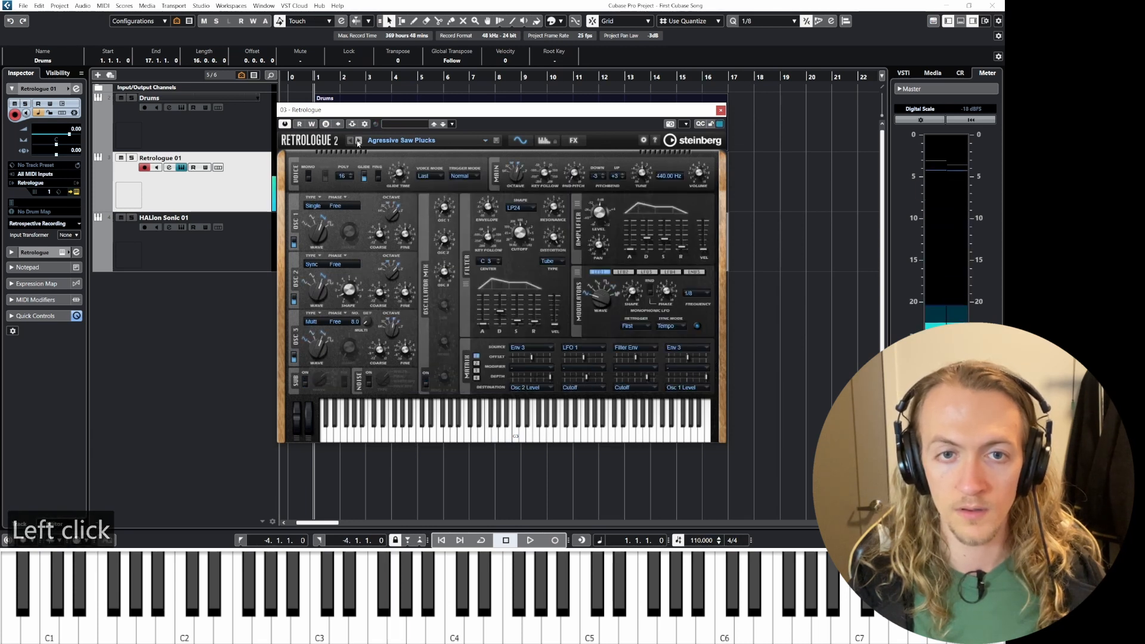
pyautogui.click(358, 141)
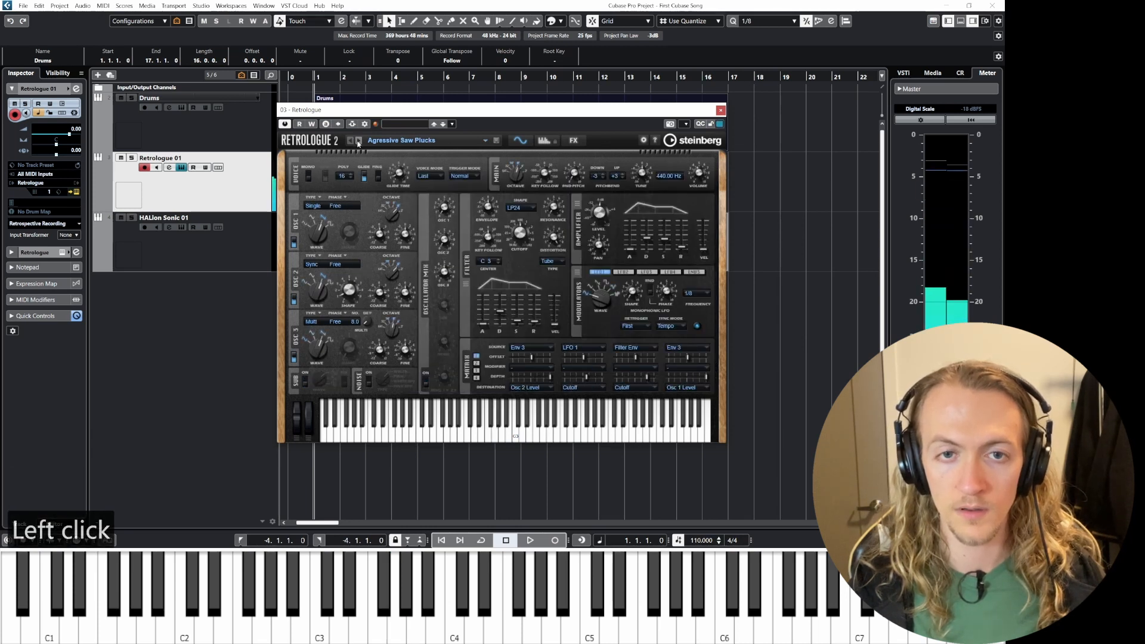
# Step: Load the Big Body Bass preset from the bass search results
pyautogui.click(422, 145)
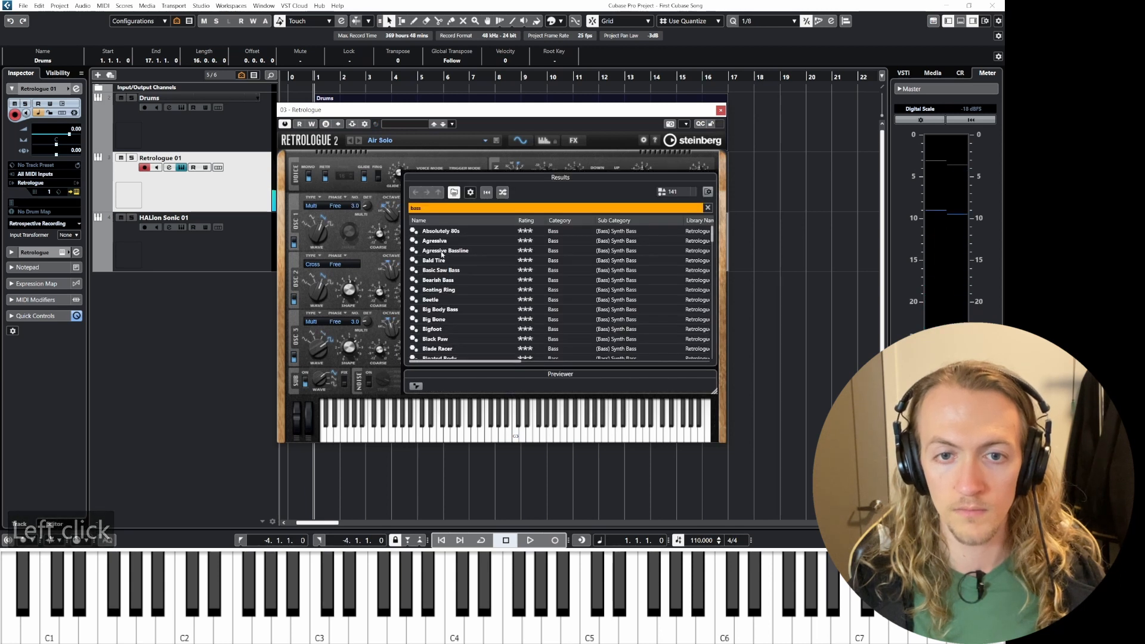
pyautogui.click(446, 311)
pyautogui.click(446, 311)
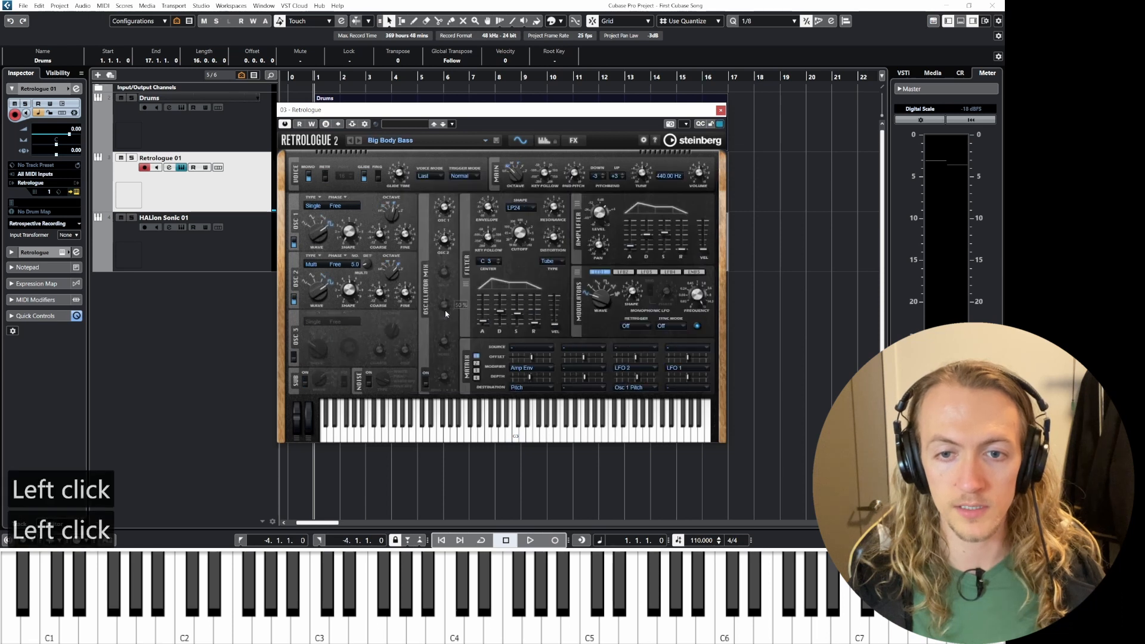
# Step: Scroll the bass preset list, load Business Bash, and step to the next preset
pyautogui.click(393, 140)
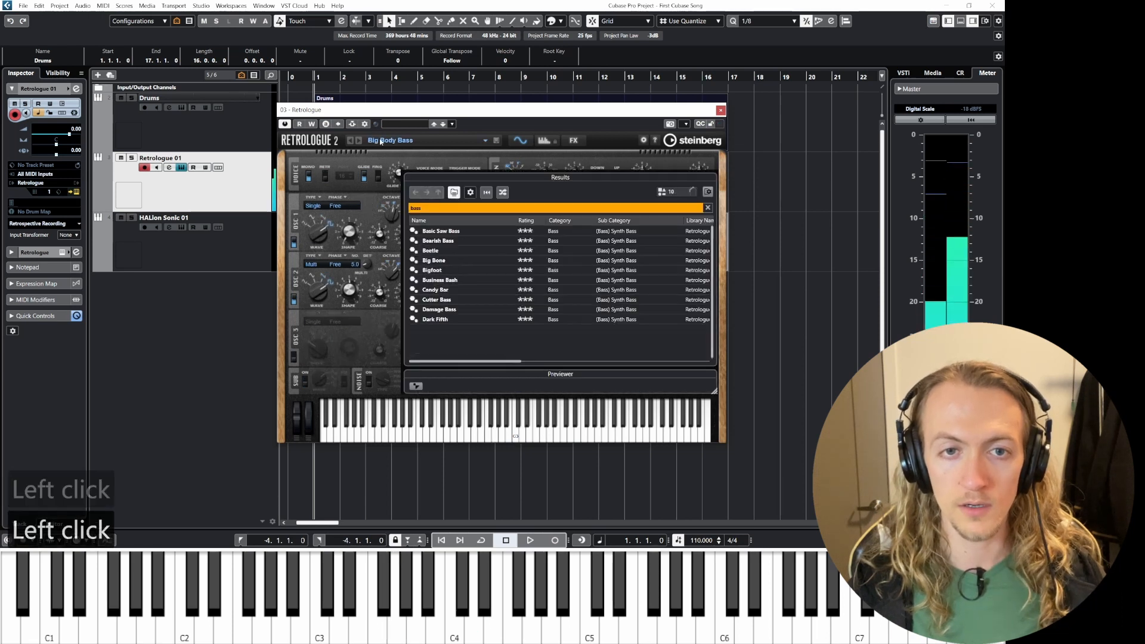
pyautogui.scroll(-3, 437, 339)
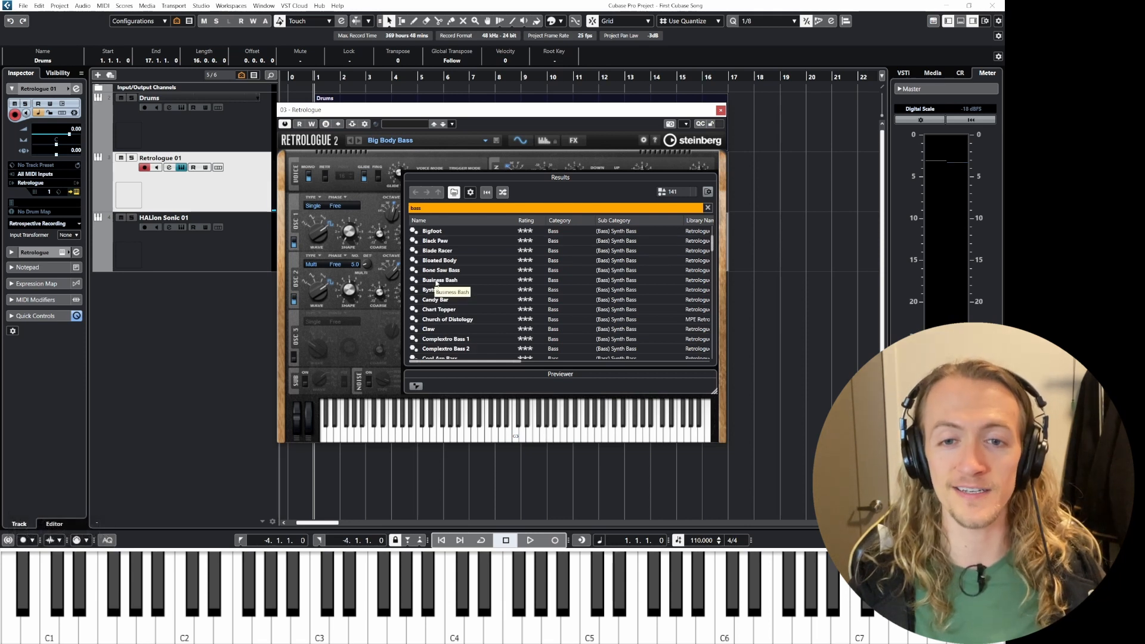
pyautogui.click(432, 279)
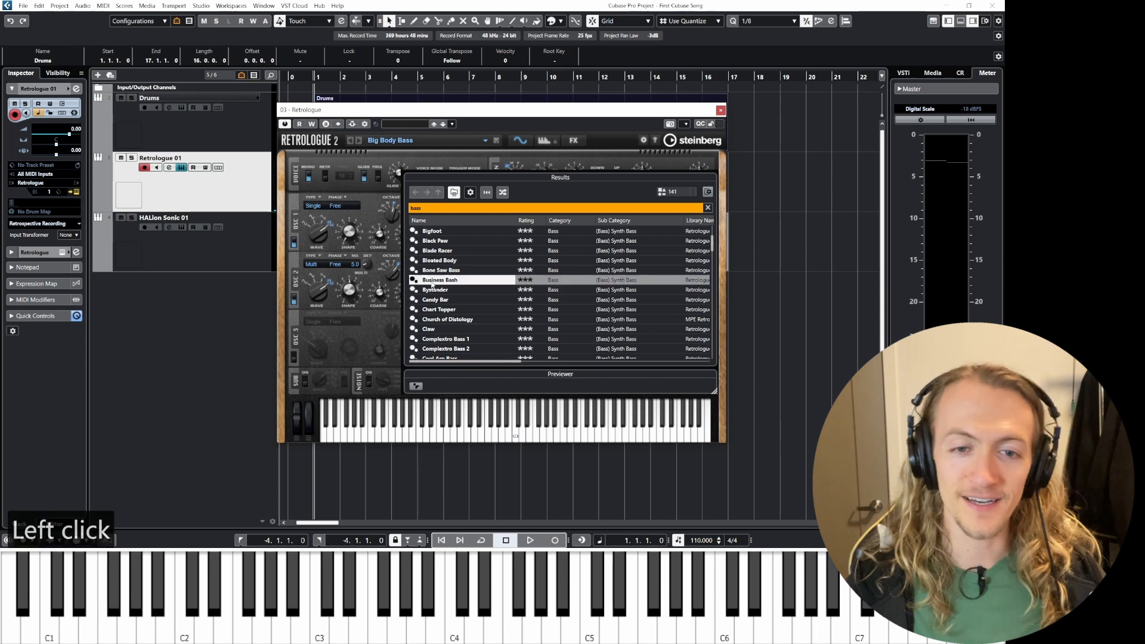
pyautogui.click(410, 156)
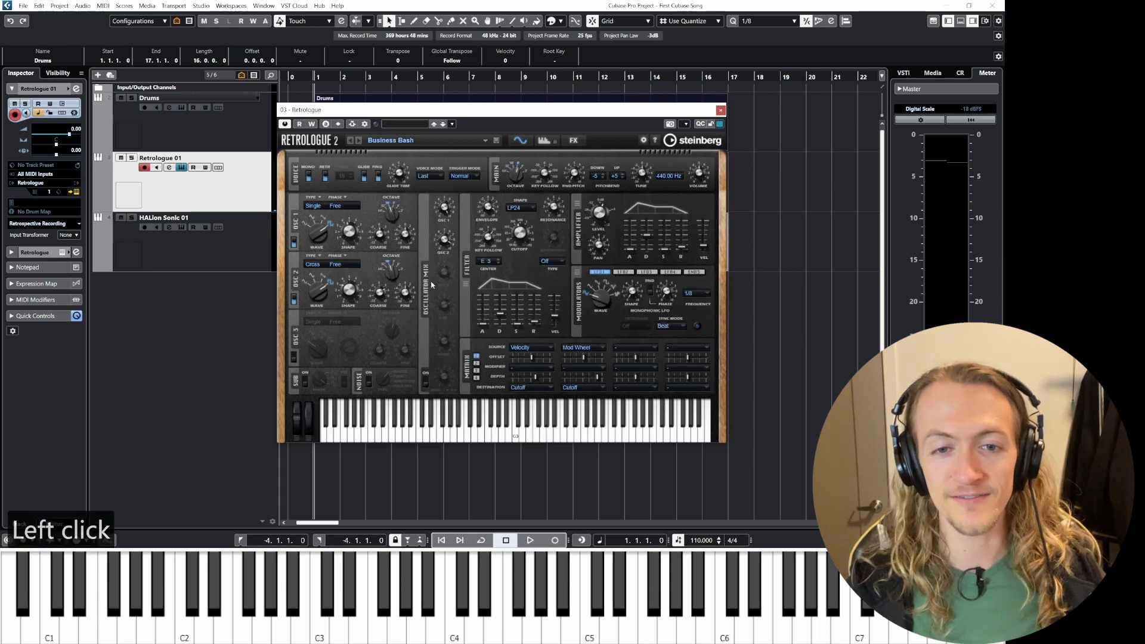
pyautogui.click(359, 141)
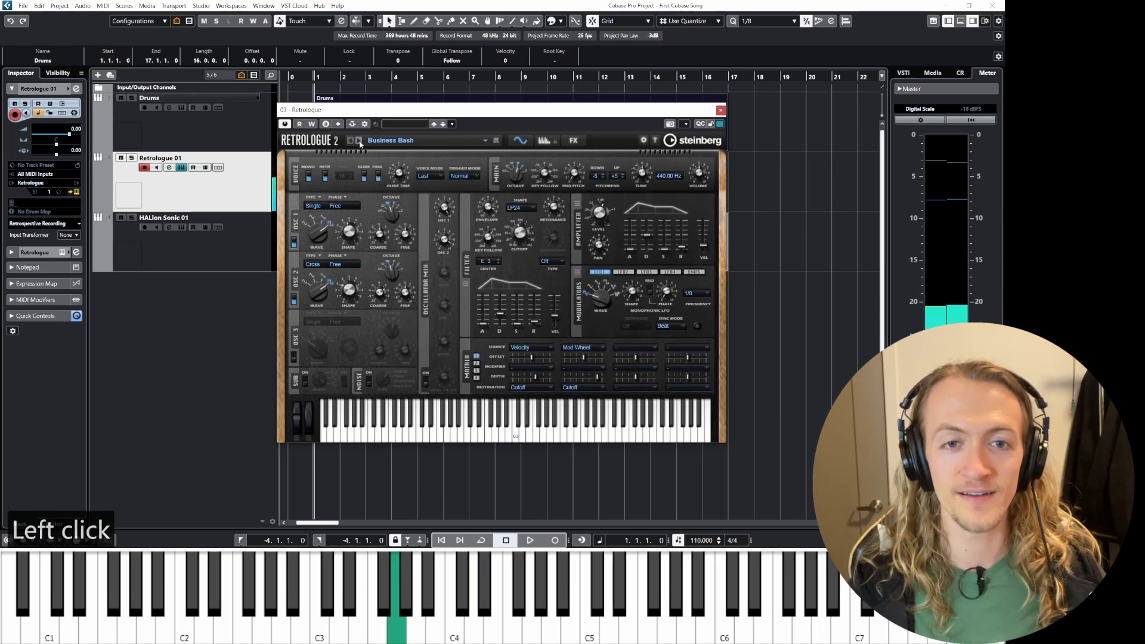
# Step: Open and close the preset browser, then step through the next presets up to Candy Bar
pyautogui.click(485, 141)
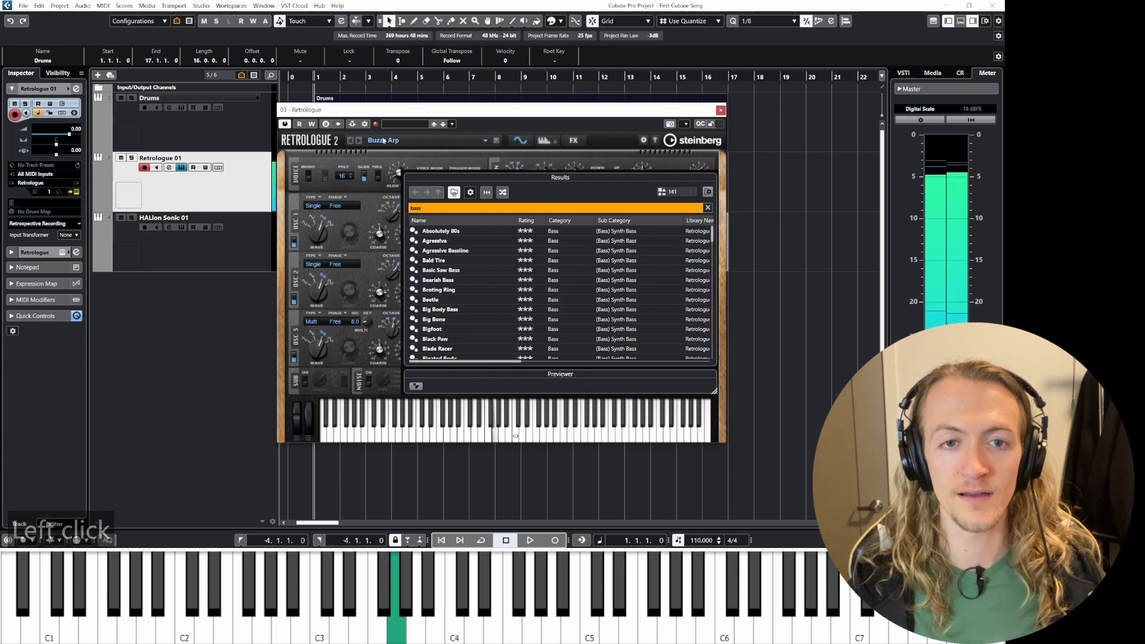
pyautogui.click(484, 141)
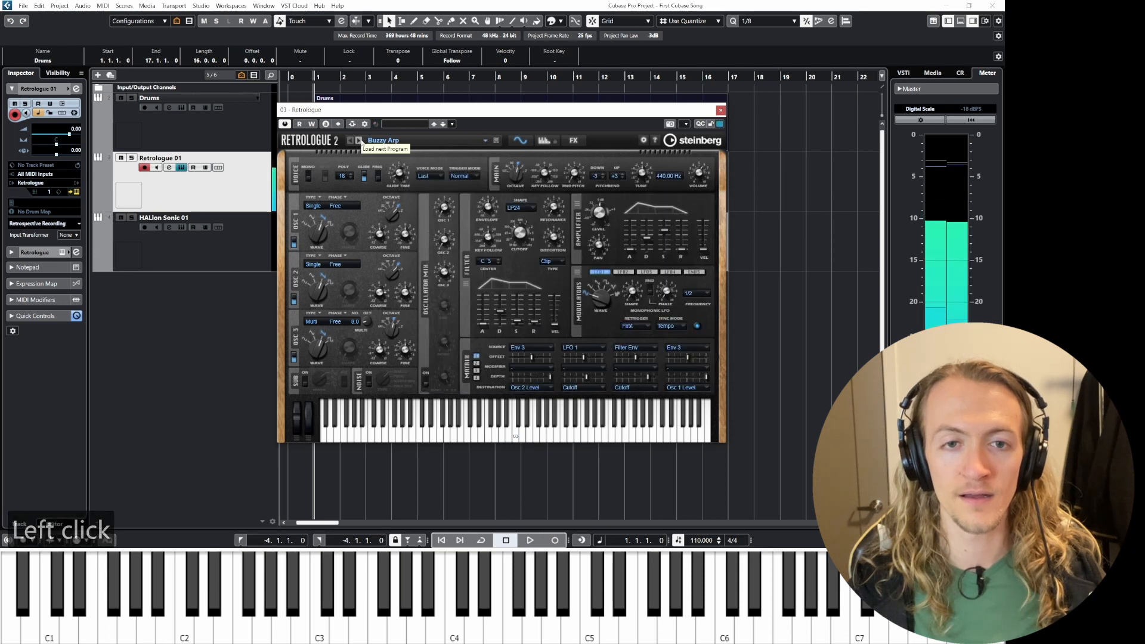
pyautogui.click(359, 141)
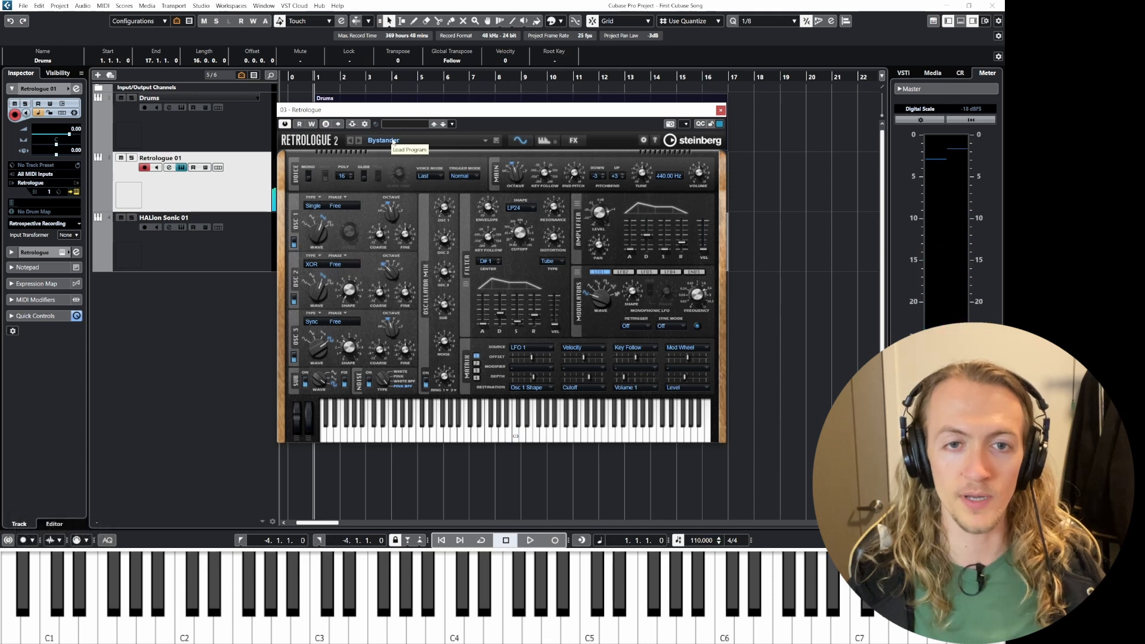
pyautogui.click(359, 141)
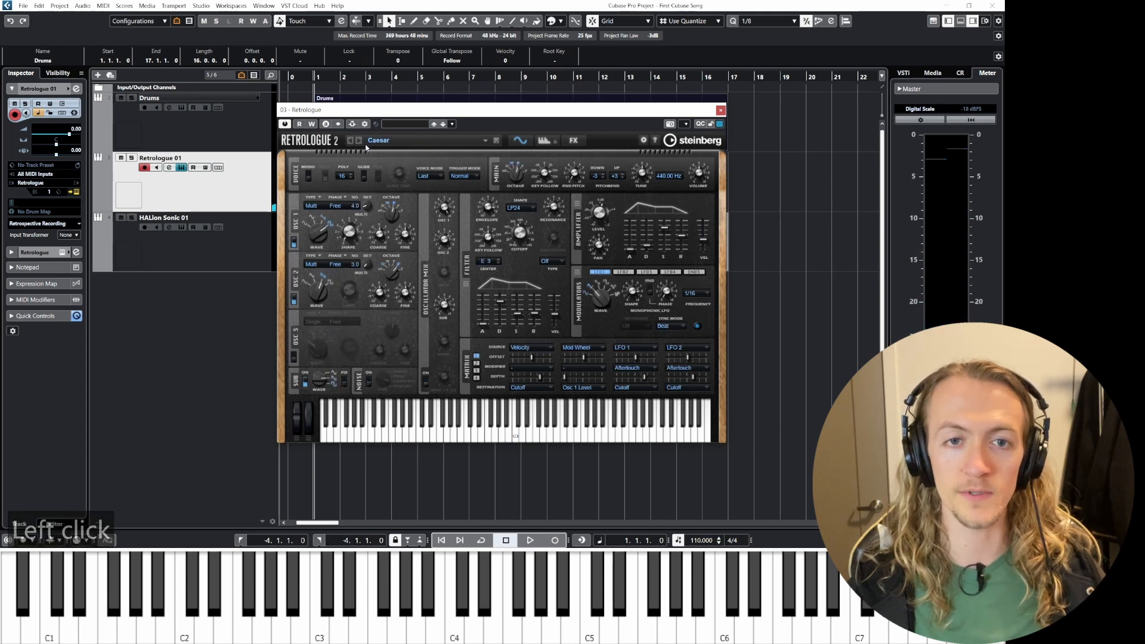
pyautogui.click(359, 140)
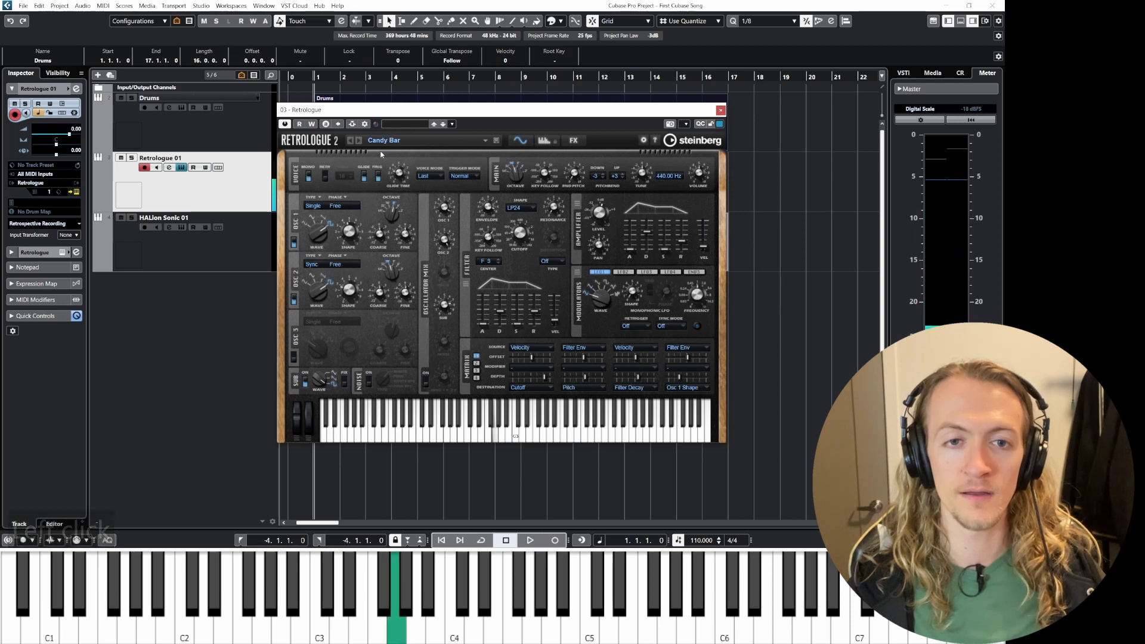
# Step: Scroll the bass preset list, load the Fazed Bass preset and close the Retrologue editor
pyautogui.click(487, 142)
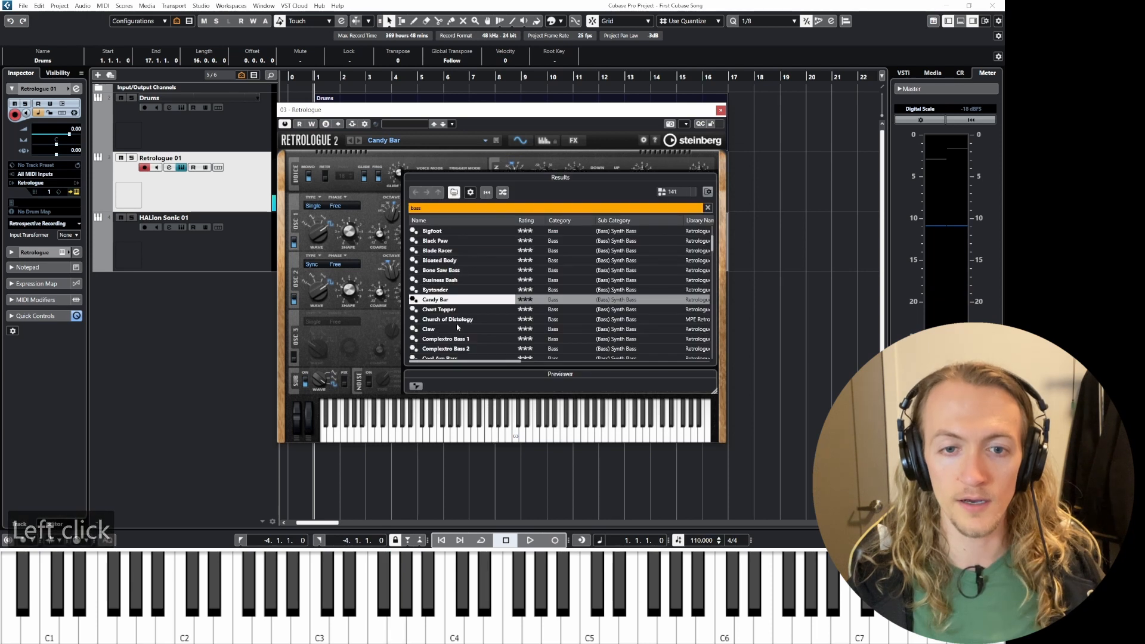
pyautogui.scroll(-6, 457, 325)
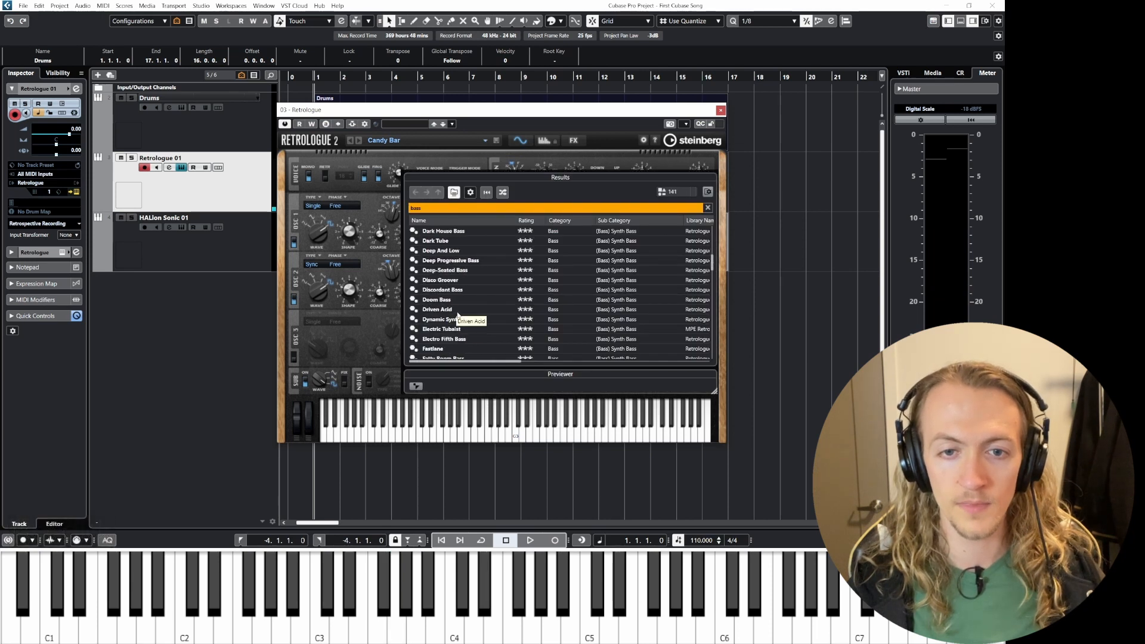
pyautogui.scroll(-2, 451, 309)
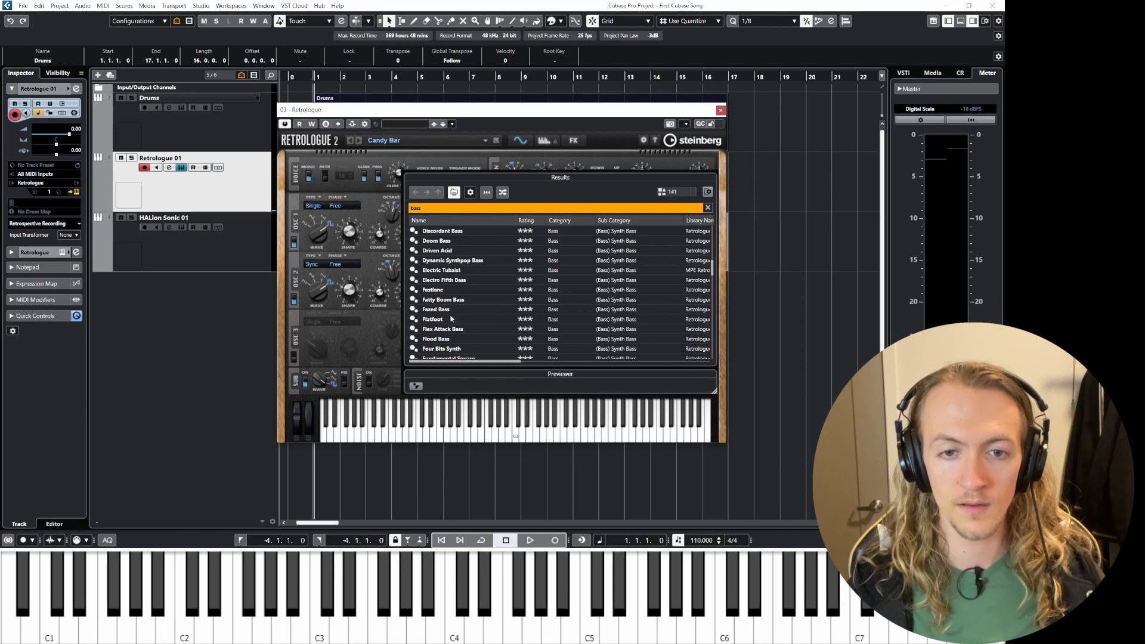
pyautogui.click(450, 310)
pyautogui.doubleClick(450, 309)
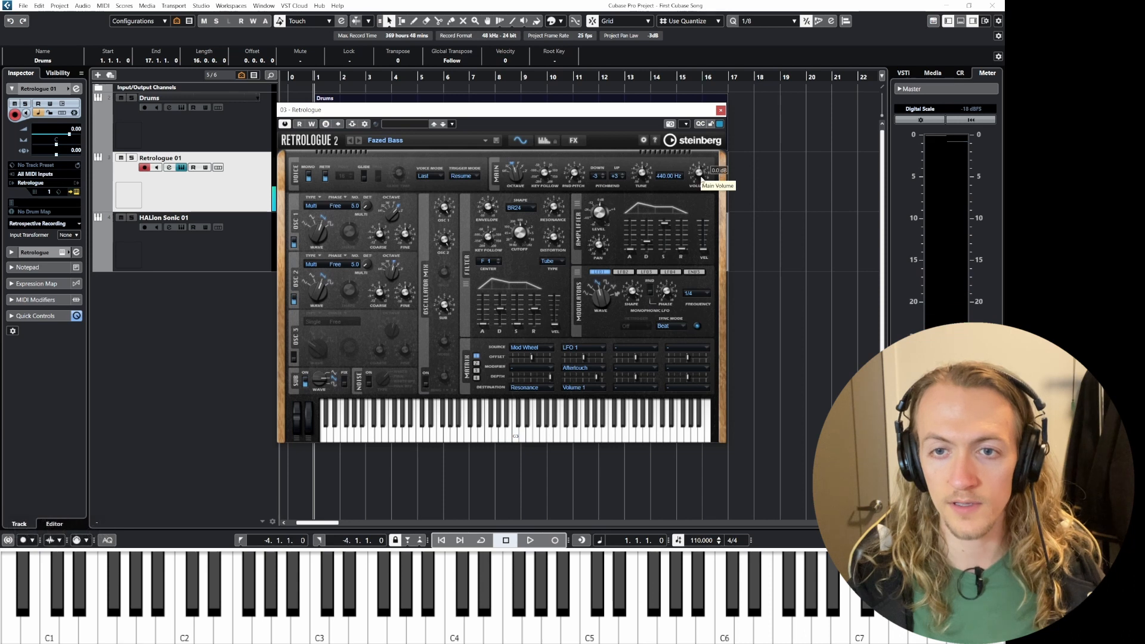
pyautogui.moveTo(488, 205)
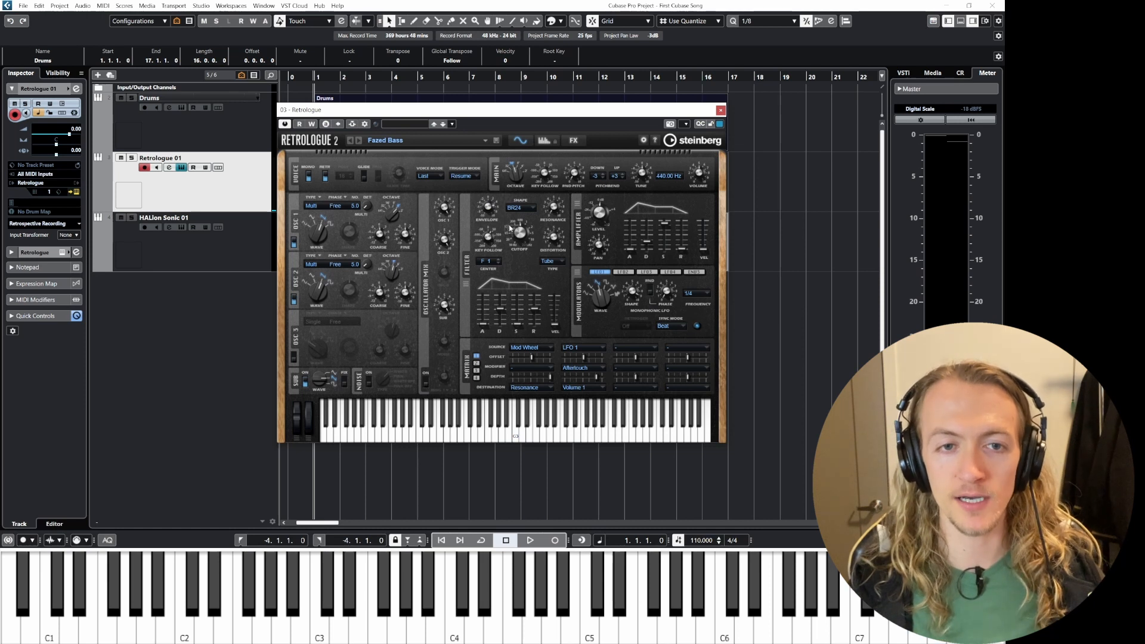
pyautogui.click(720, 110)
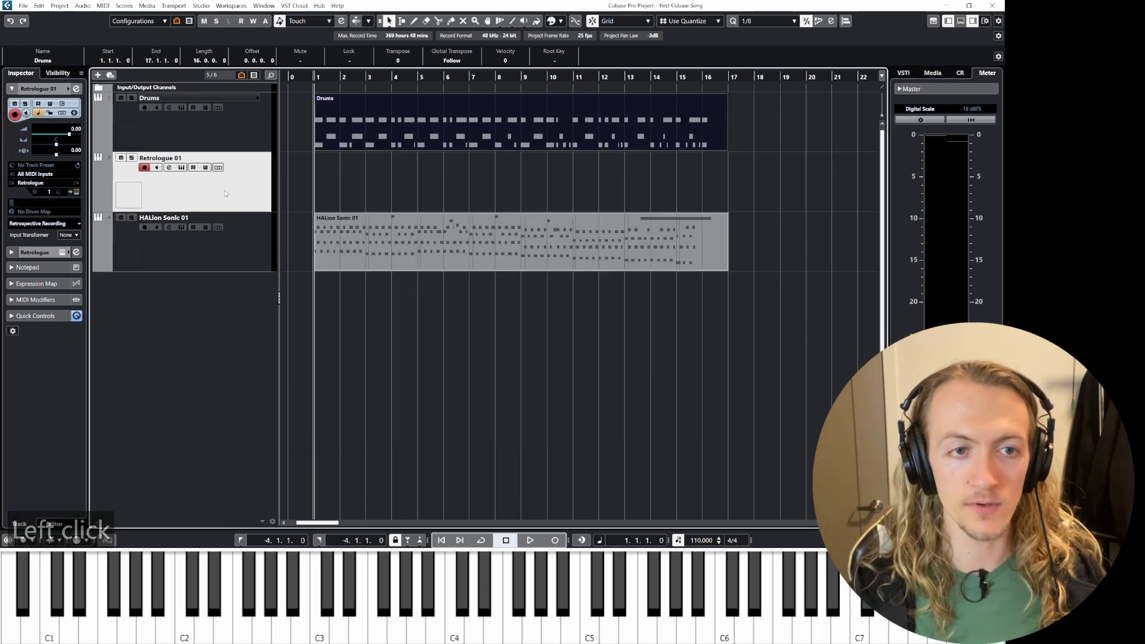
# Step: Open the Retrologue track's channel settings and set the lowest EQ band to about 1.7 dB at 27.8 Hz
pyautogui.click(188, 187)
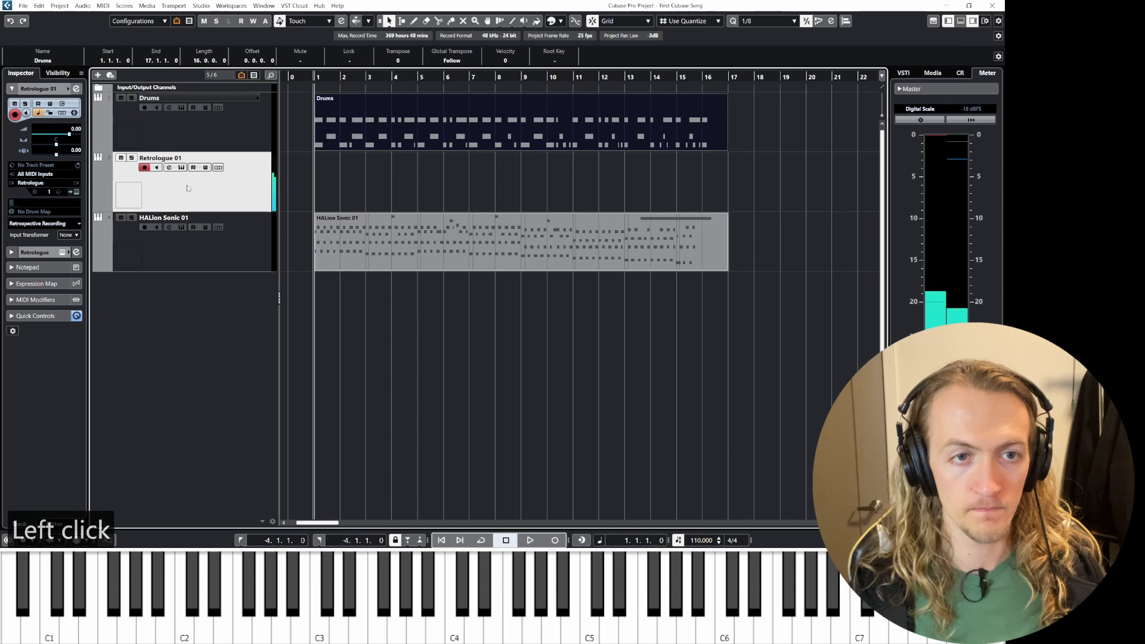
pyautogui.click(76, 89)
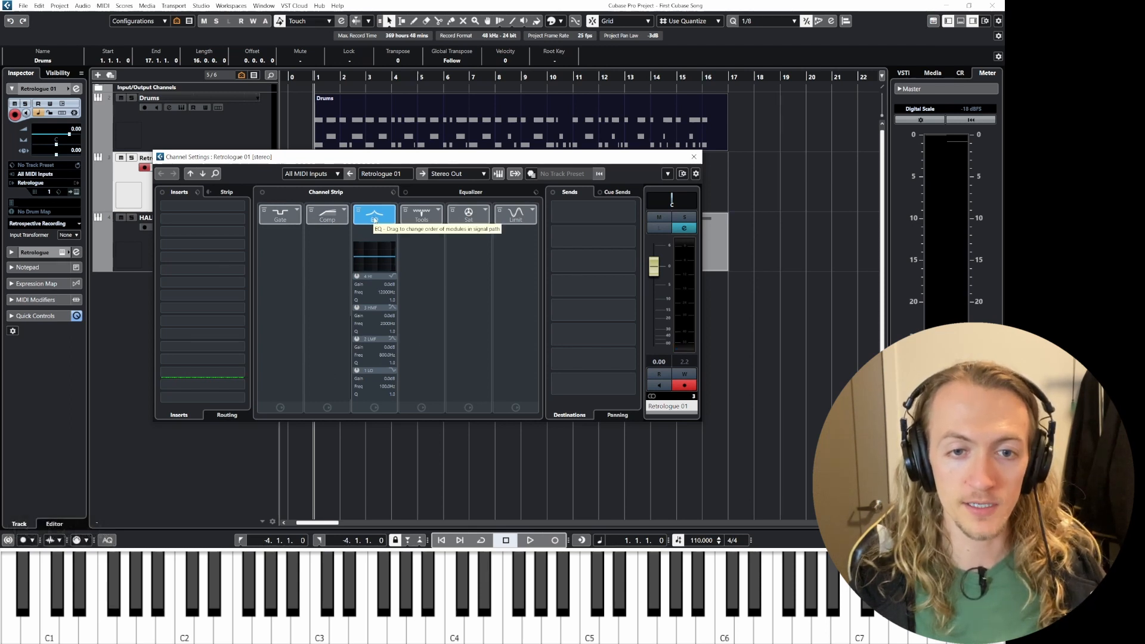
pyautogui.click(356, 259)
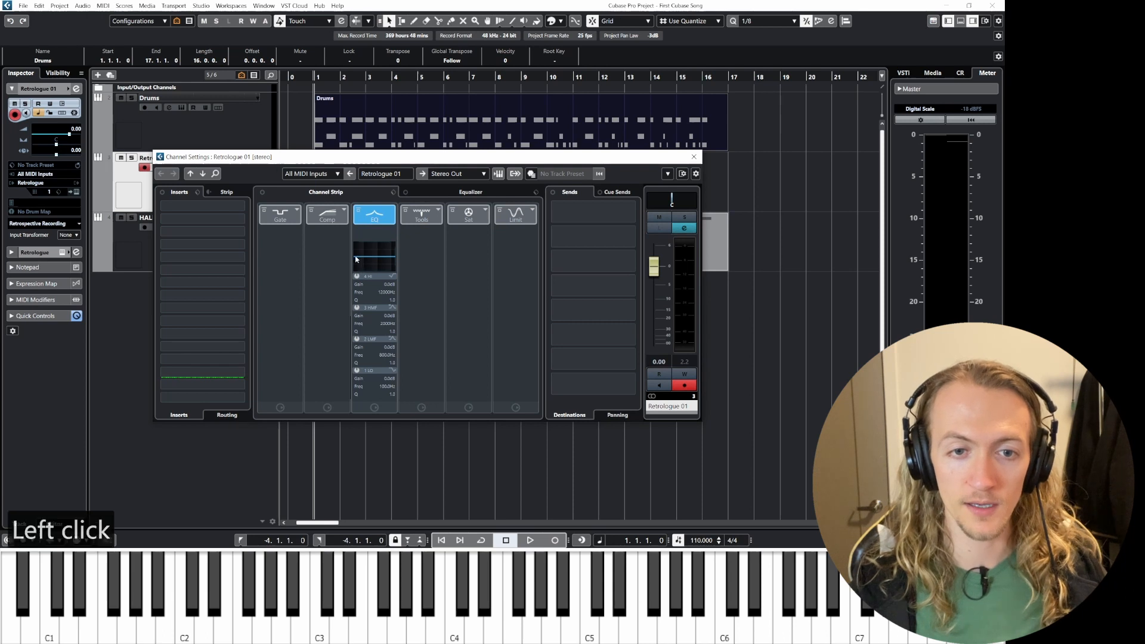
pyautogui.moveTo(361, 261)
pyautogui.mouseDown()
pyautogui.moveTo(396, 257)
pyautogui.moveTo(356, 258)
pyautogui.mouseUp()
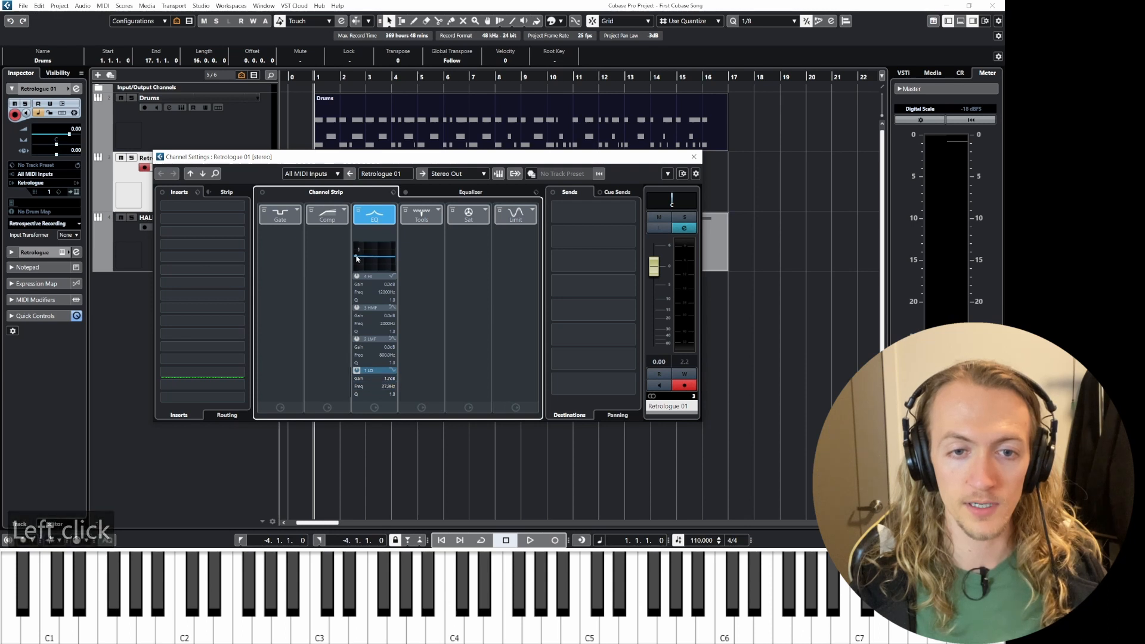
# Step: Enable the fourth EQ band and set it to about -22.3 dB at 568.2 Hz
pyautogui.click(357, 276)
pyautogui.click(364, 278)
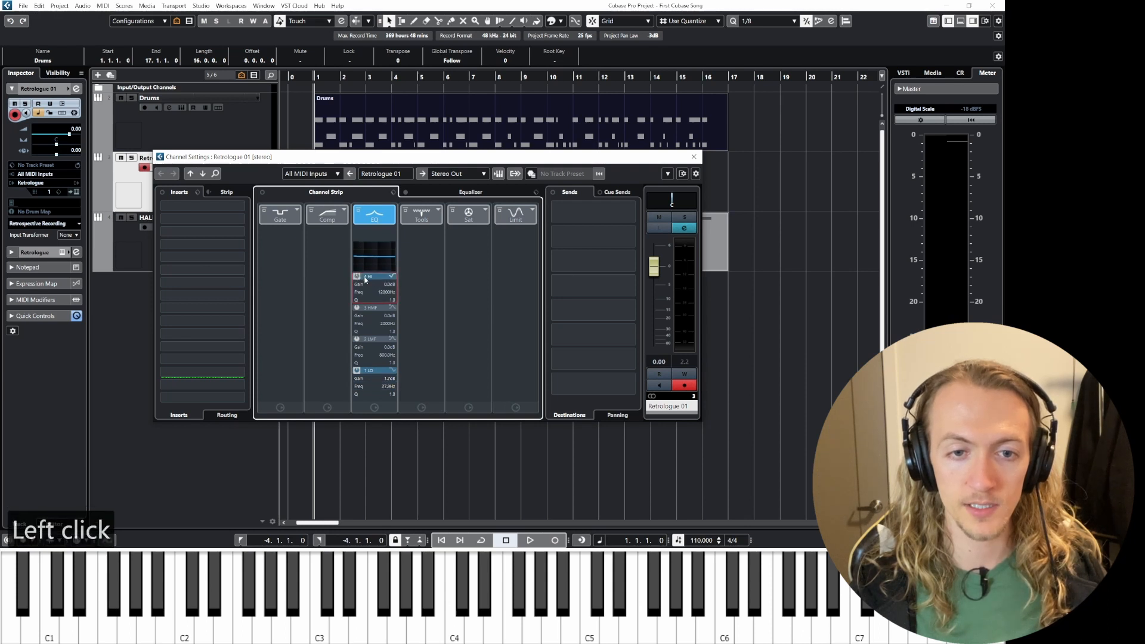
pyautogui.moveTo(391, 257); pyautogui.dragTo(374, 275)
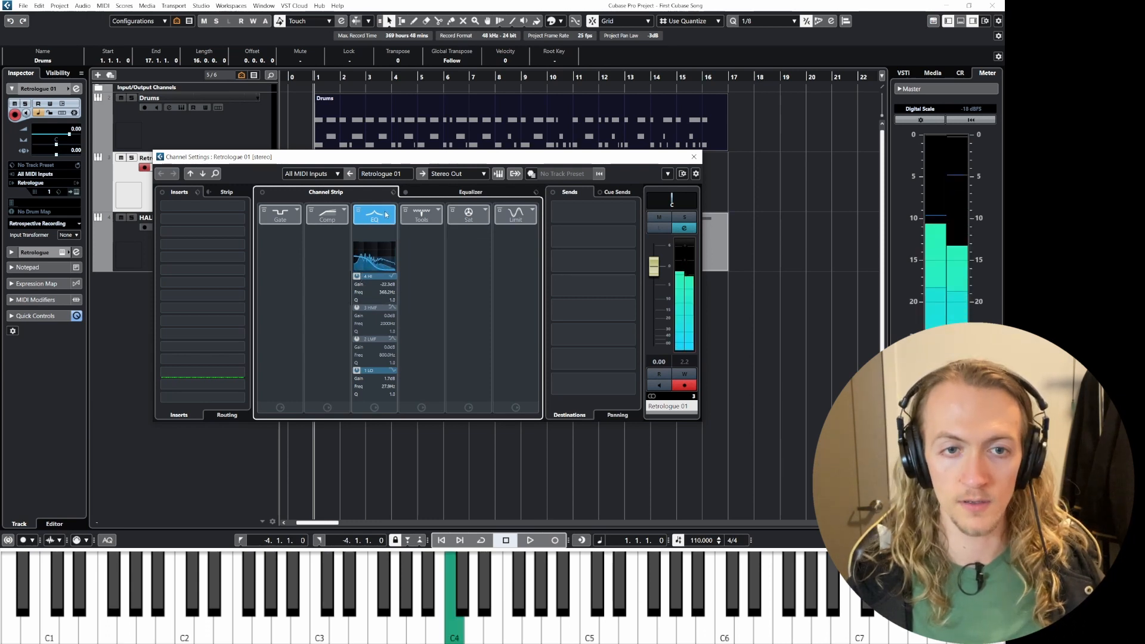
# Step: Toggle the fourth EQ band off and back on to compare, then close the channel settings
pyautogui.click(385, 216)
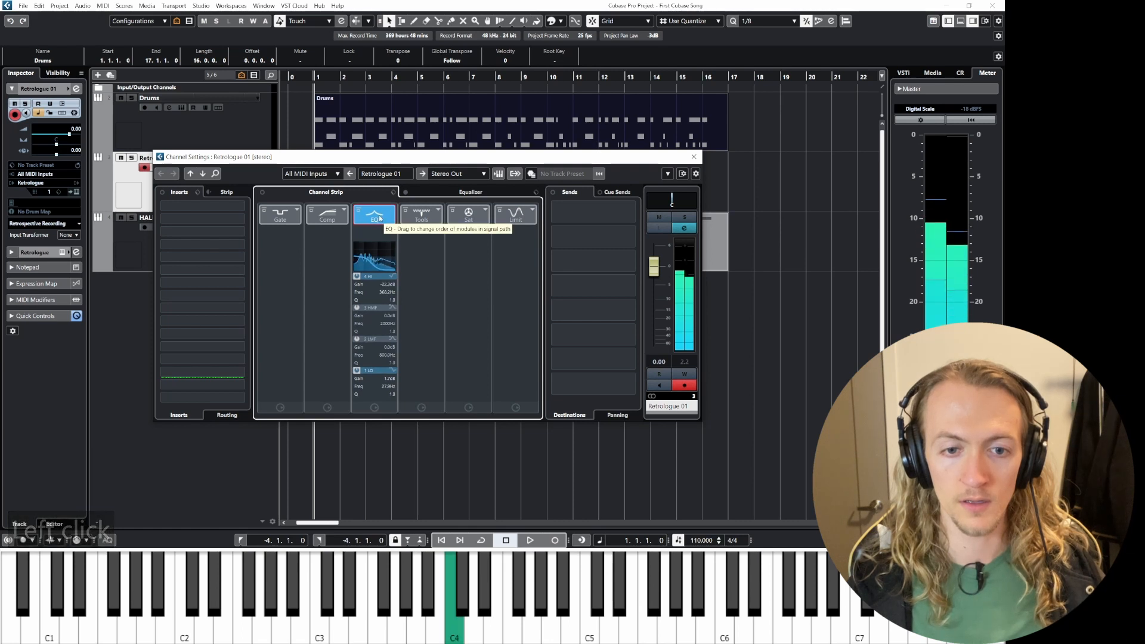
pyautogui.click(358, 278)
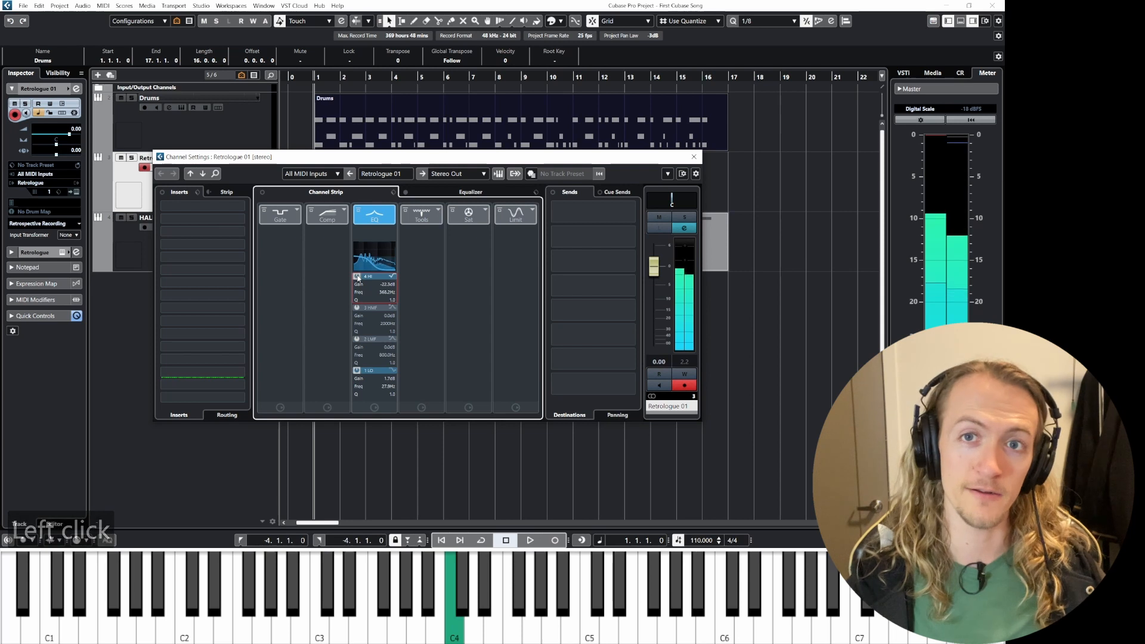
pyautogui.click(358, 278)
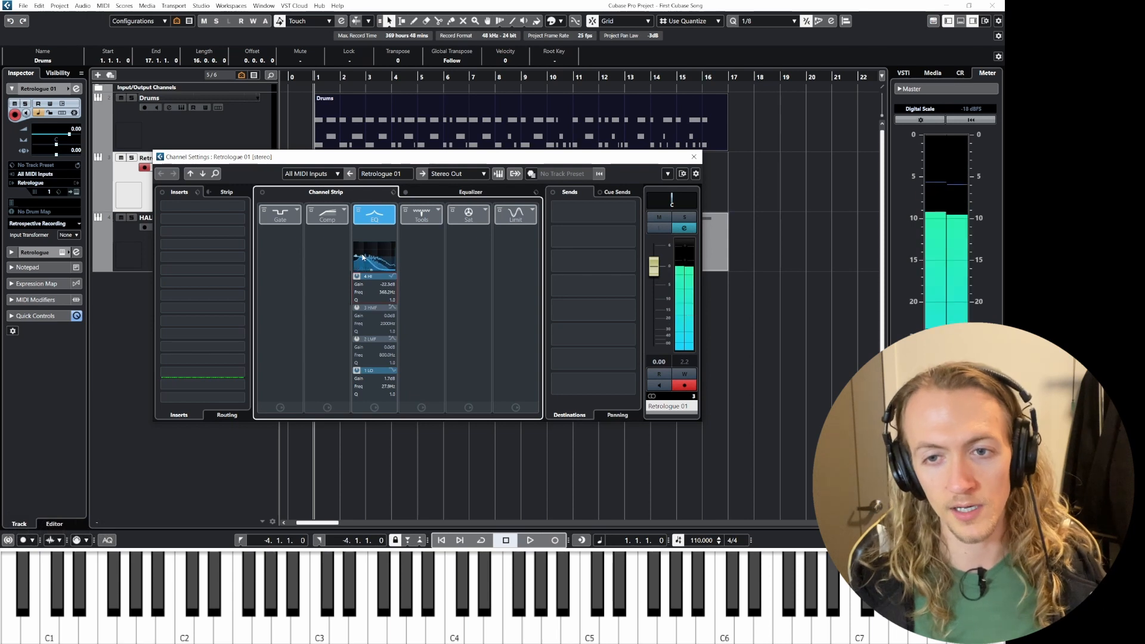
pyautogui.click(693, 156)
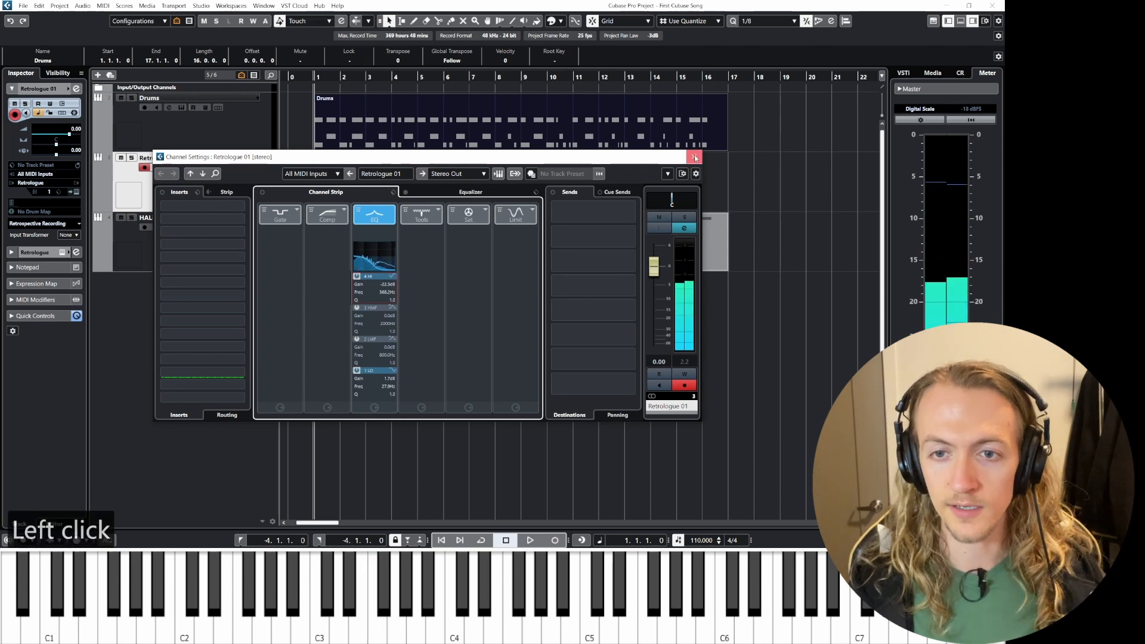
# Step: Play the project, then insert the retrospective MIDI buffer as a linear recording on the Retrologue track
pyautogui.press('space')
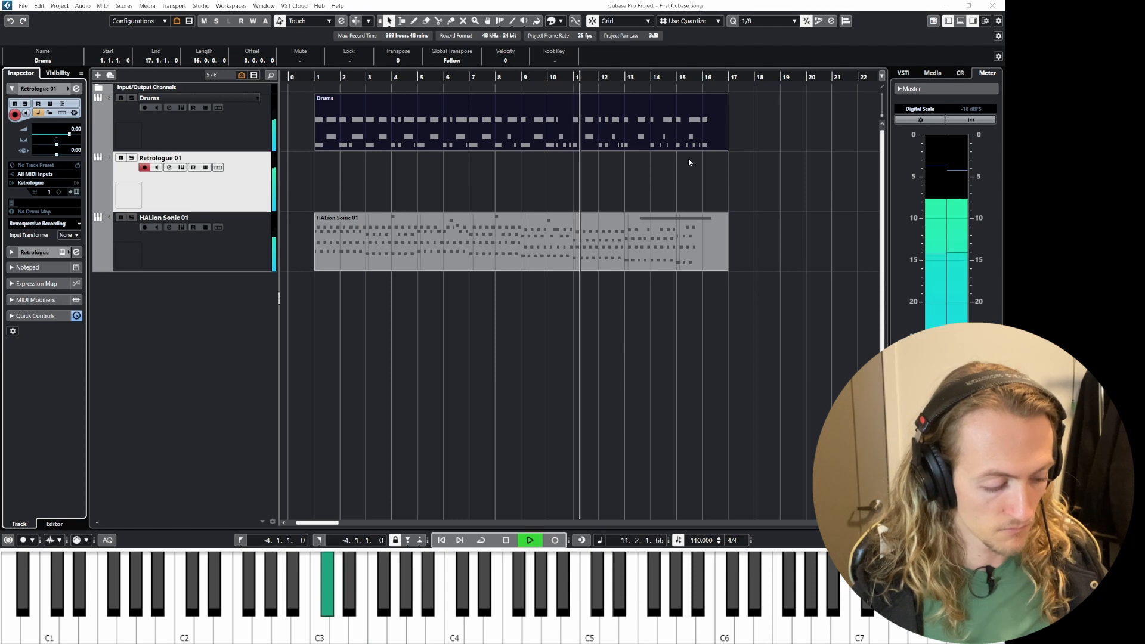
pyautogui.press('space')
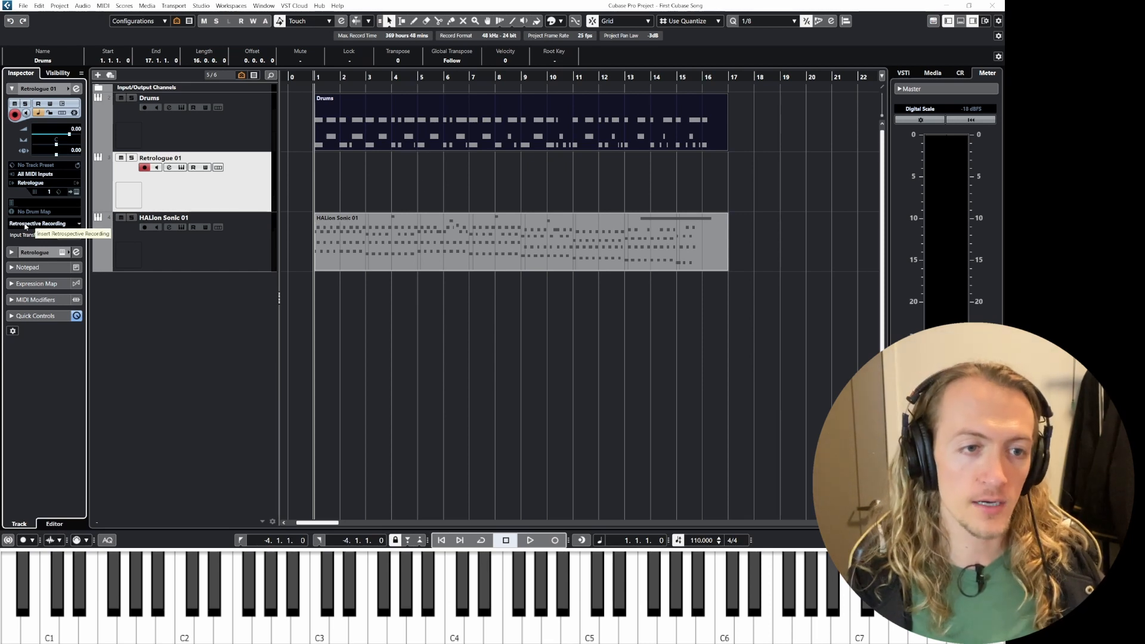
pyautogui.click(74, 226)
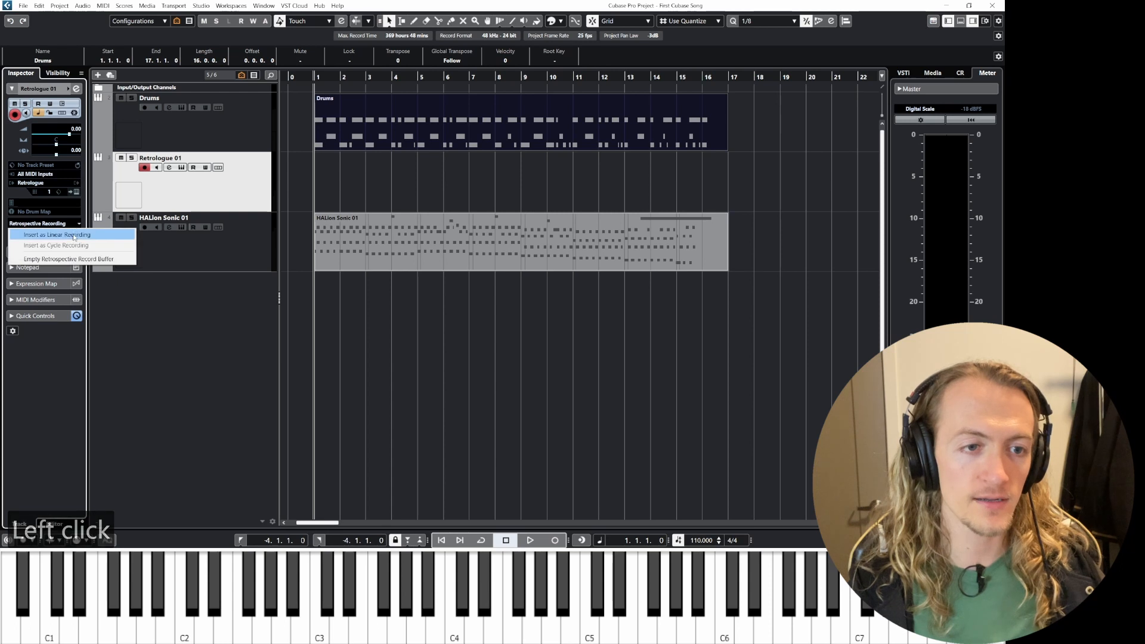
pyautogui.click(74, 236)
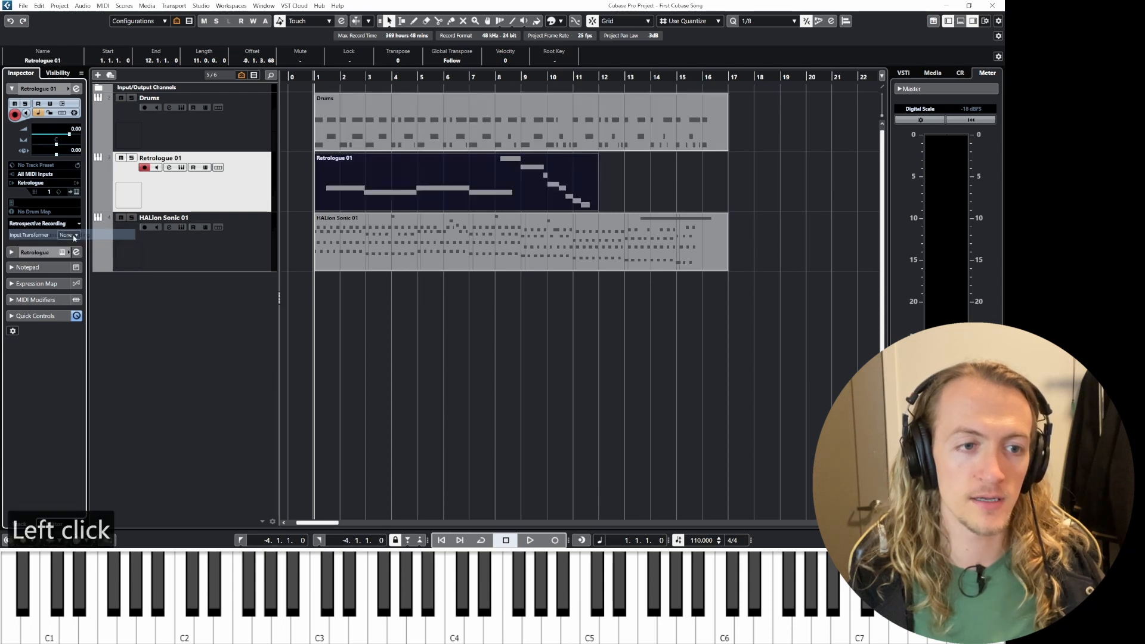
# Step: Open the recorded bass part in the Key Editor and extend the first E2 note's start back to bar 1
pyautogui.doubleClick(365, 186)
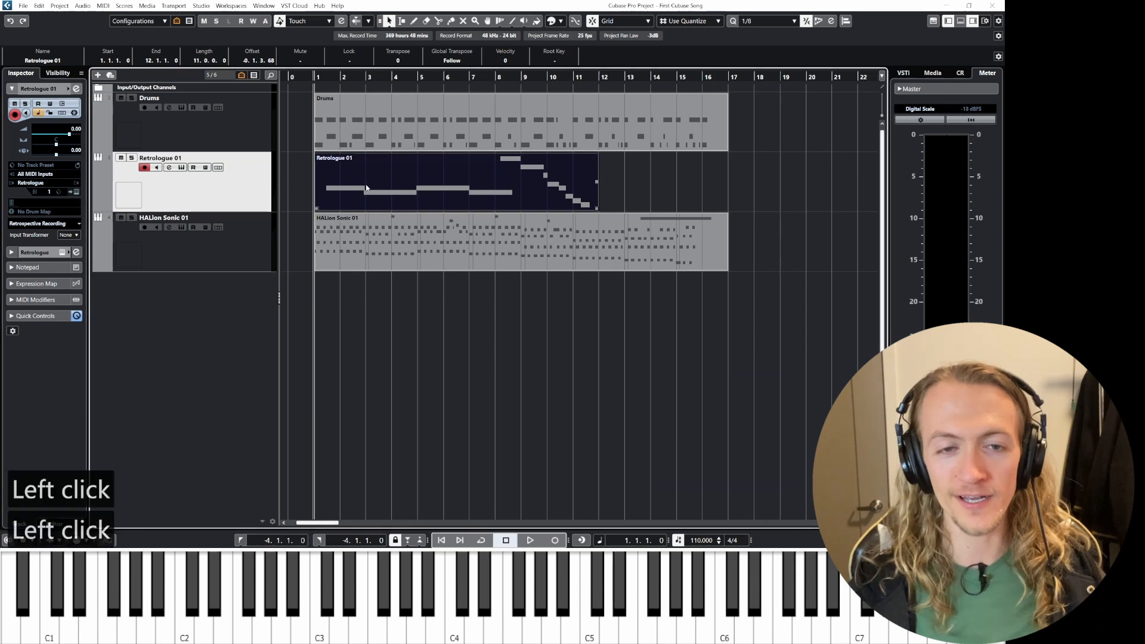
pyautogui.keyDown('ctrl'); pyautogui.scroll(2, 155, 281); pyautogui.keyUp('ctrl')
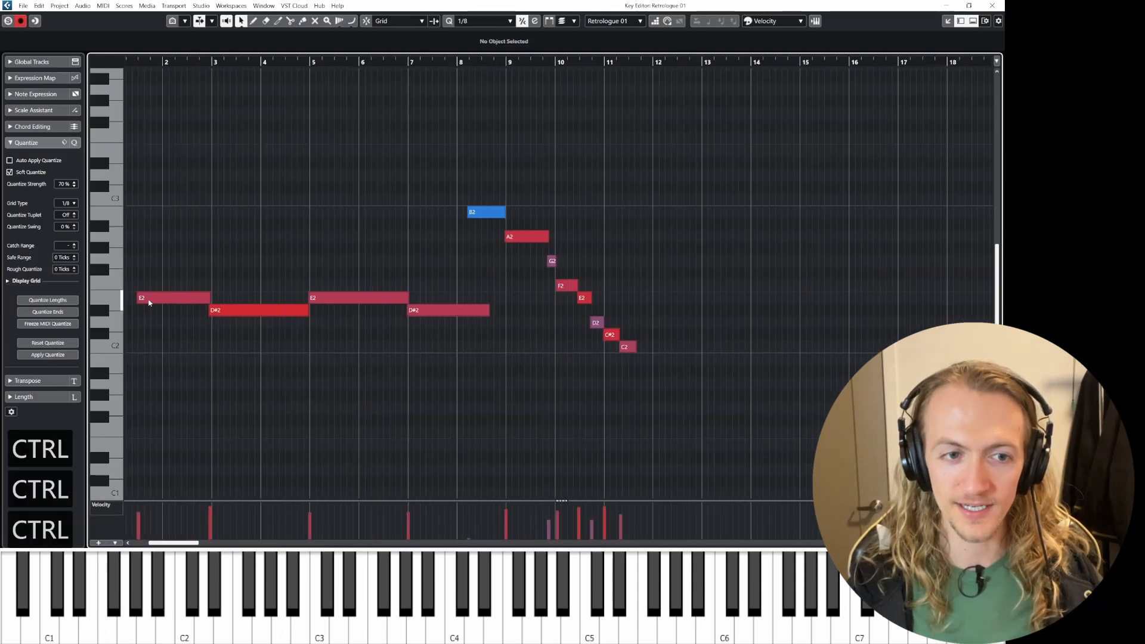
pyautogui.keyDown('shift'); pyautogui.scroll(3, 147, 303); pyautogui.keyUp('shift')
pyautogui.keyDown('ctrl'); pyautogui.scroll(5, 268, 307); pyautogui.keyUp('ctrl')
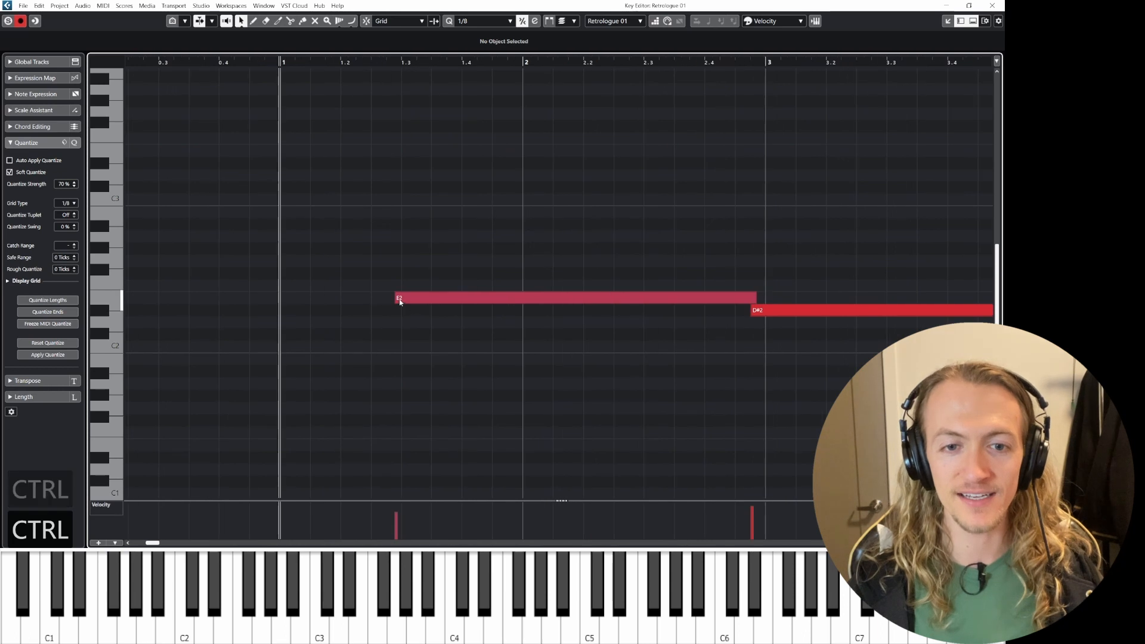
pyautogui.click(389, 301)
pyautogui.moveTo(283, 306); pyautogui.dragTo(283, 309)
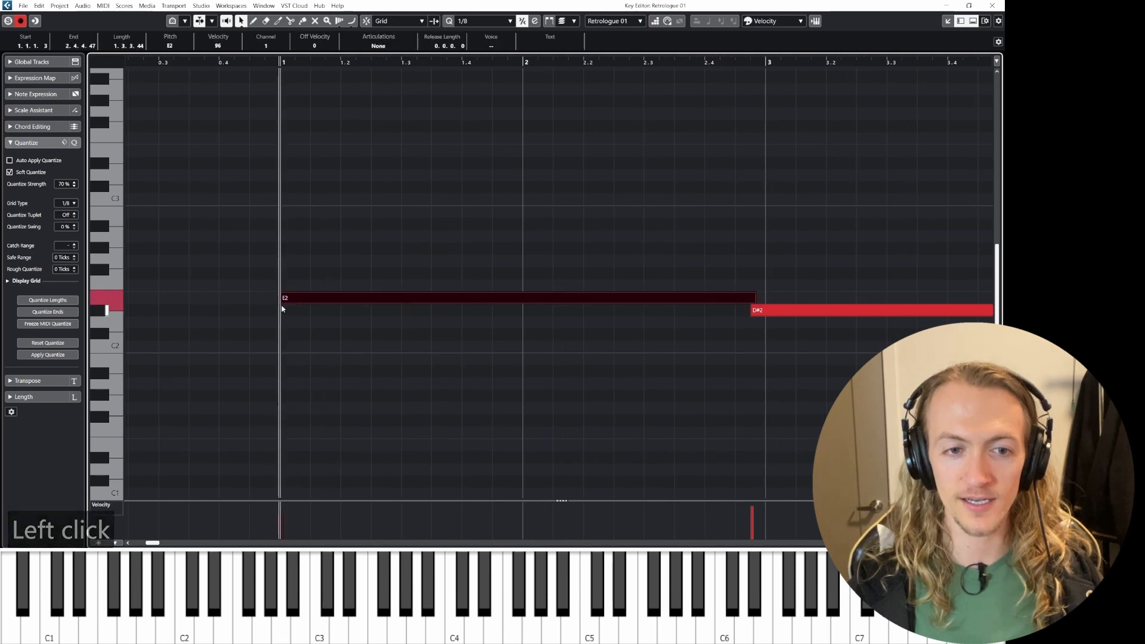
# Step: Adjust the start and end points of the opening bass notes so consecutive notes meet on the bar lines
pyautogui.press('space')
pyautogui.keyDown('ctrl'); pyautogui.scroll(-3, 449, 348); pyautogui.keyUp('ctrl')
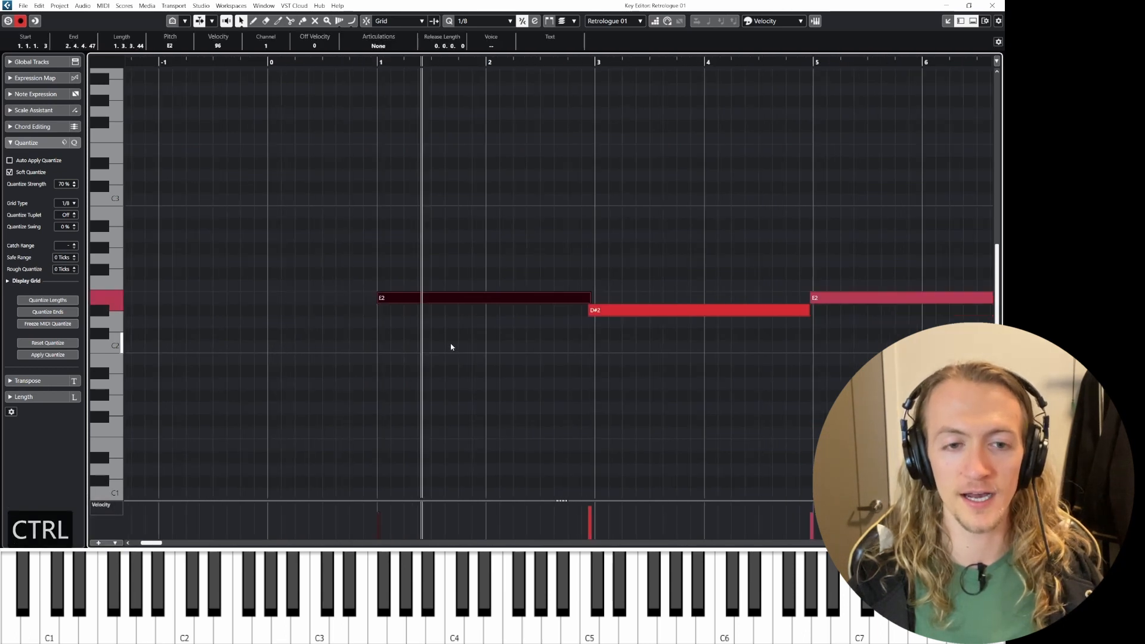
pyautogui.hscroll(3, 451, 338)
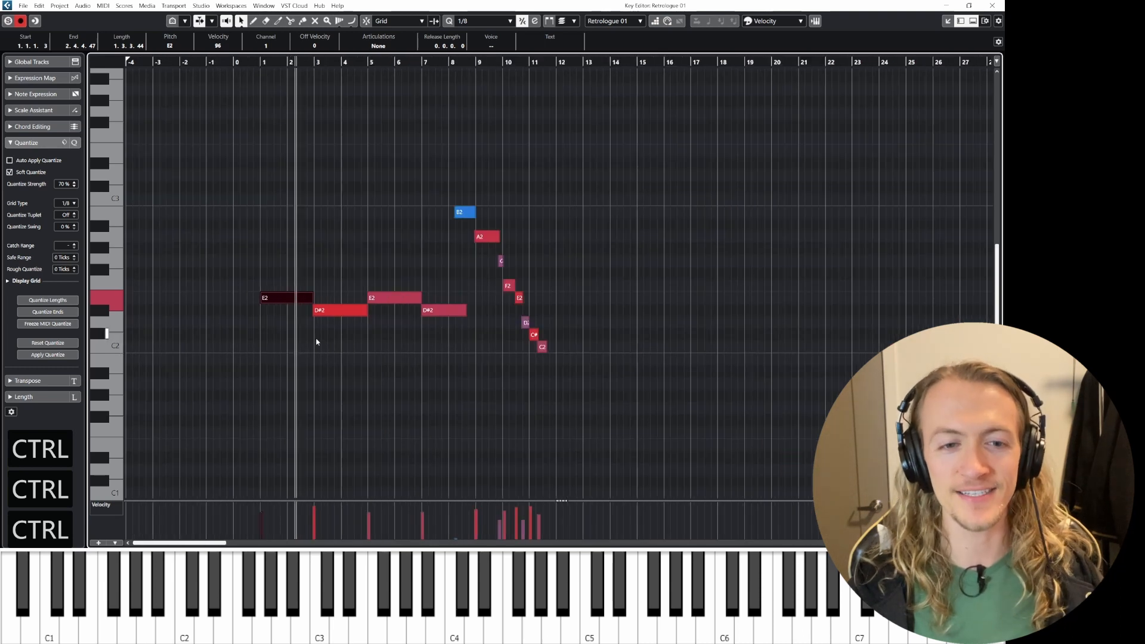
pyautogui.keyDown('ctrl'); pyautogui.scroll(4, 308, 325); pyautogui.keyUp('ctrl')
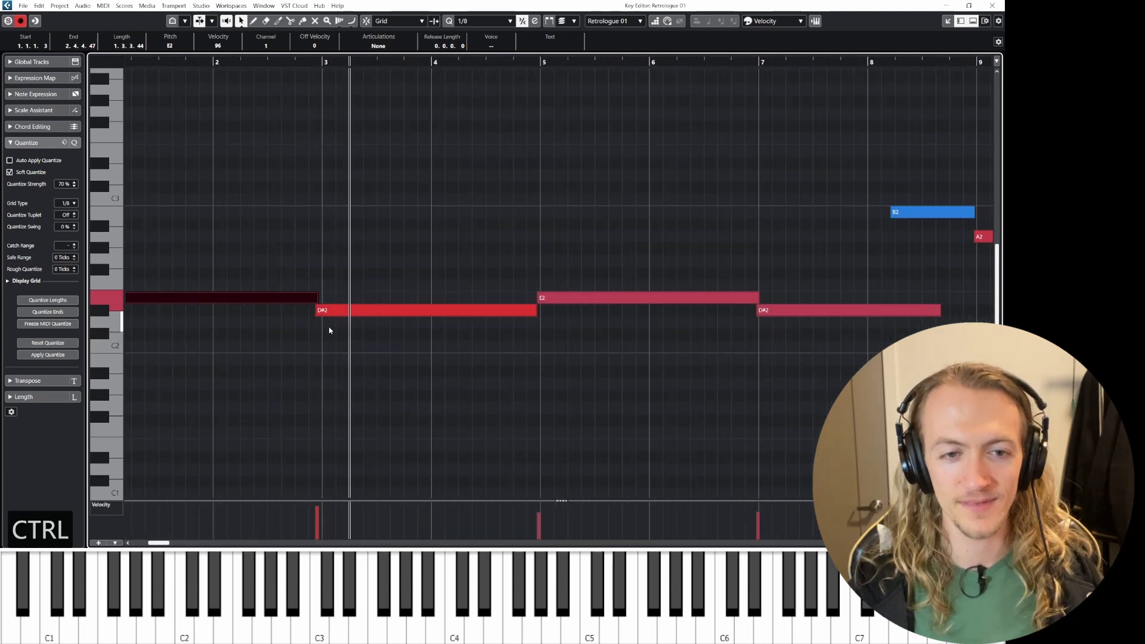
pyautogui.moveTo(309, 312); pyautogui.dragTo(314, 298)
pyautogui.keyDown('ctrl'); pyautogui.scroll(-2, 486, 365); pyautogui.keyUp('ctrl')
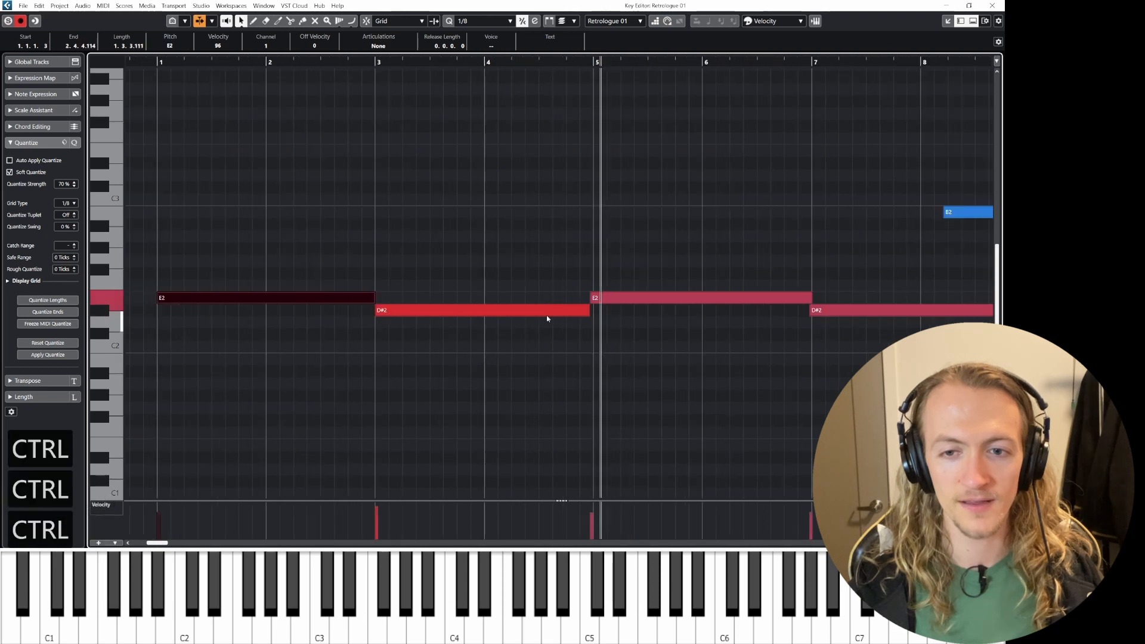
pyautogui.moveTo(586, 310); pyautogui.dragTo(596, 298)
pyautogui.keyDown('shift'); pyautogui.hscroll(5, 661, 340); pyautogui.keyUp('shift')
pyautogui.moveTo(244, 298); pyautogui.dragTo(240, 297)
pyautogui.moveTo(459, 310); pyautogui.dragTo(458, 310)
pyautogui.keyDown('shift'); pyautogui.hscroll(4, 573, 296); pyautogui.keyUp('shift')
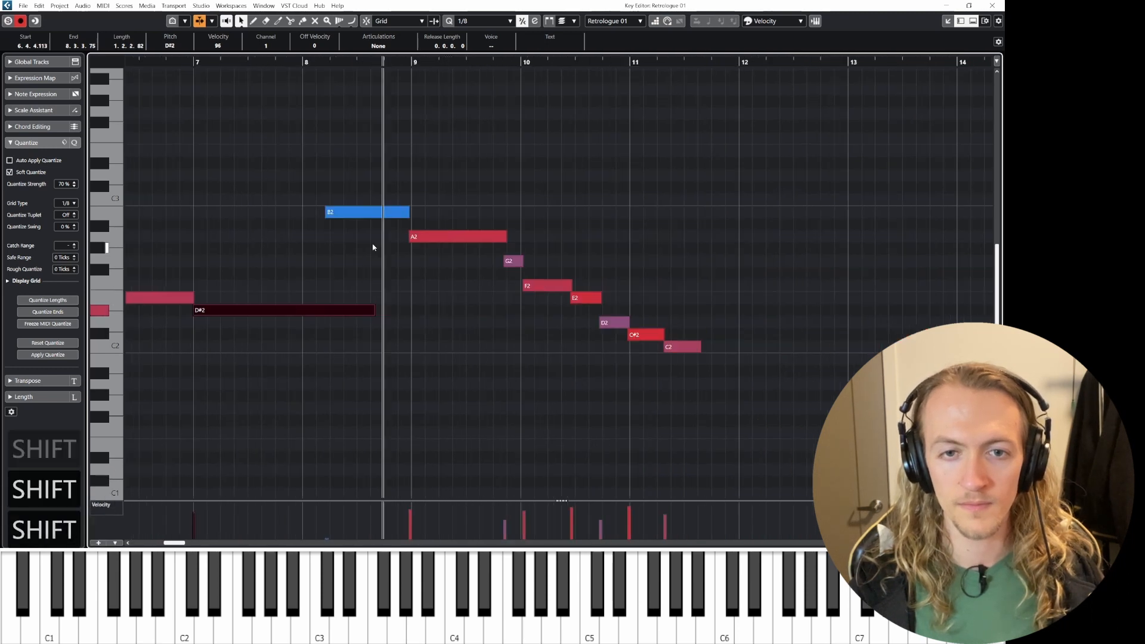
pyautogui.moveTo(325, 214); pyautogui.dragTo(330, 213)
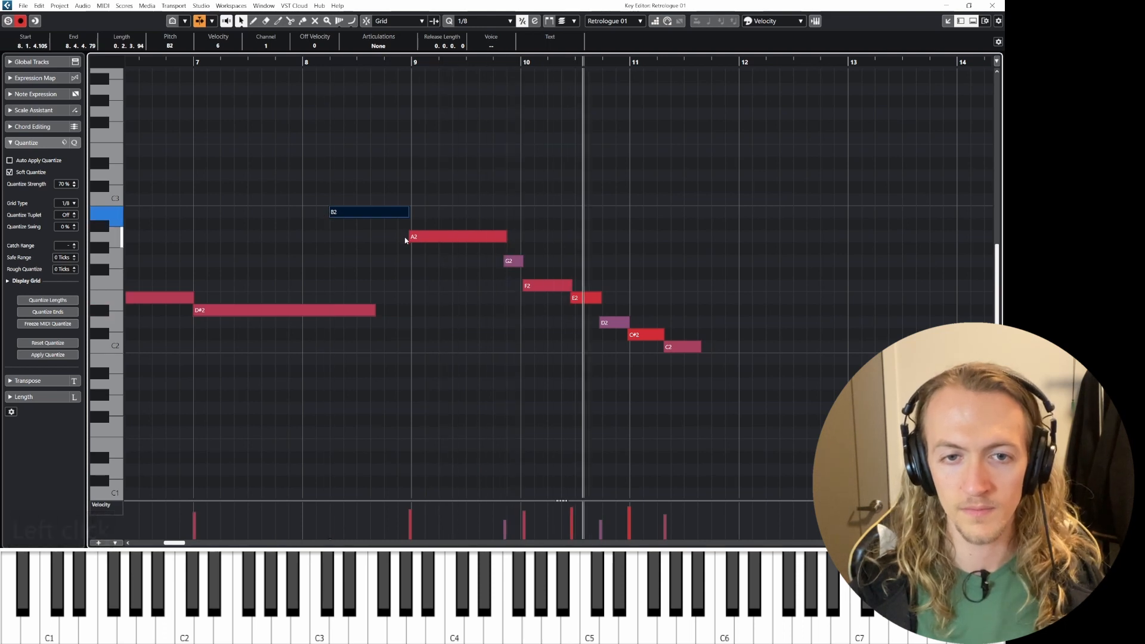
# Step: Transpose the C#2 note in the descending run down one semitone to C2
pyautogui.press('space')
pyautogui.click(646, 334)
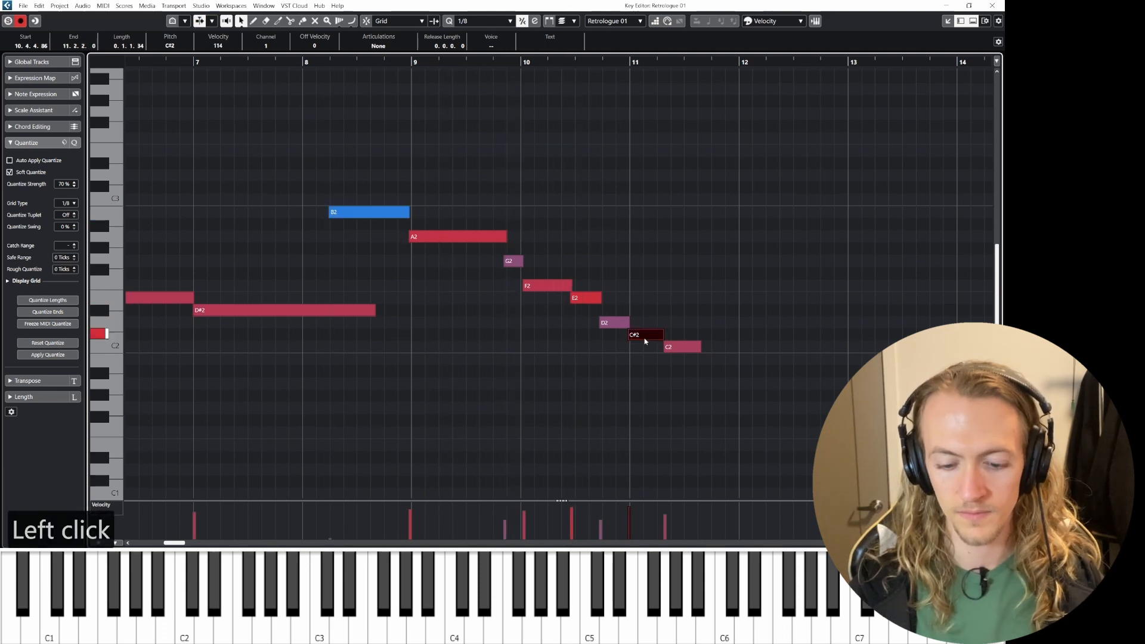
pyautogui.press('Down')
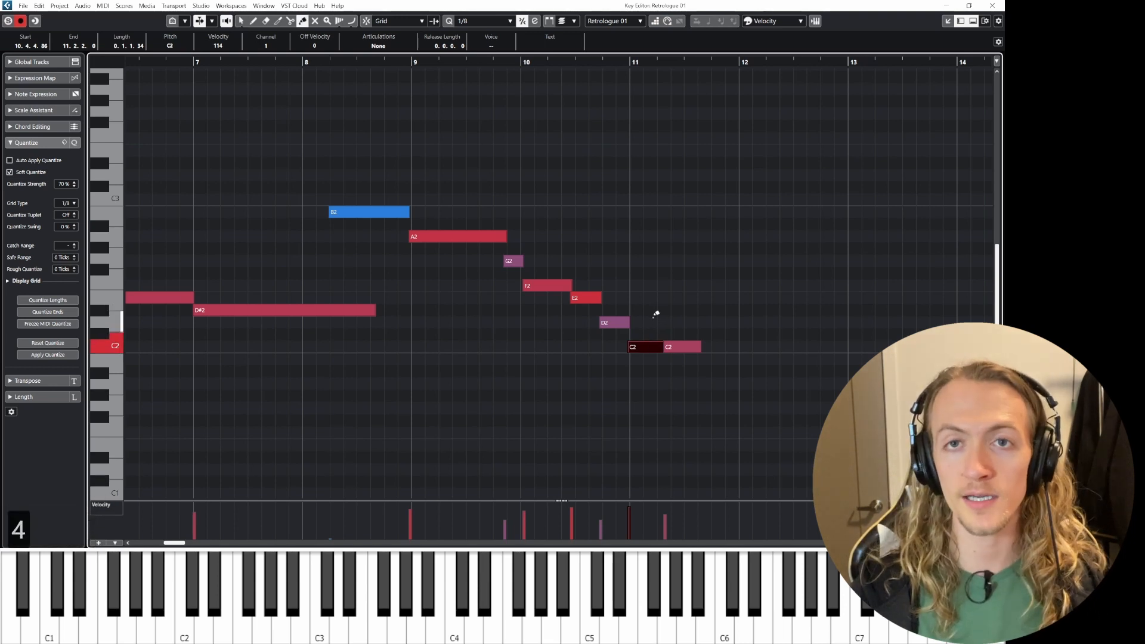
pyautogui.click(673, 346)
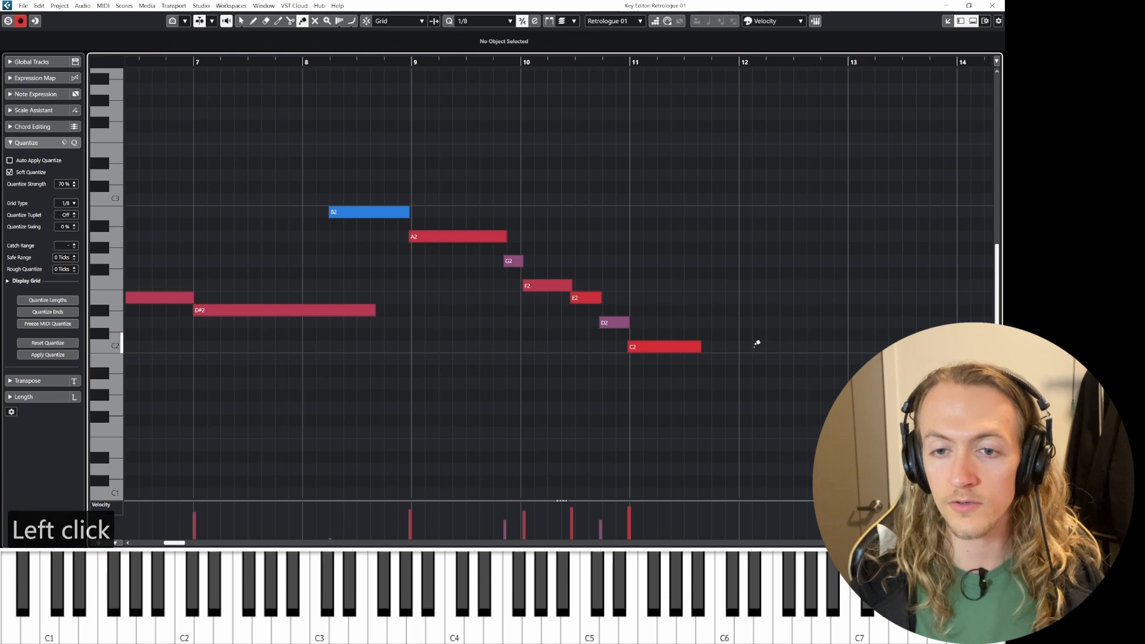
# Step: Select the descending run of notes from B2 to C2, quantize them, and close the Key Editor
pyautogui.press('1')
pyautogui.moveTo(374, 181); pyautogui.dragTo(731, 388)
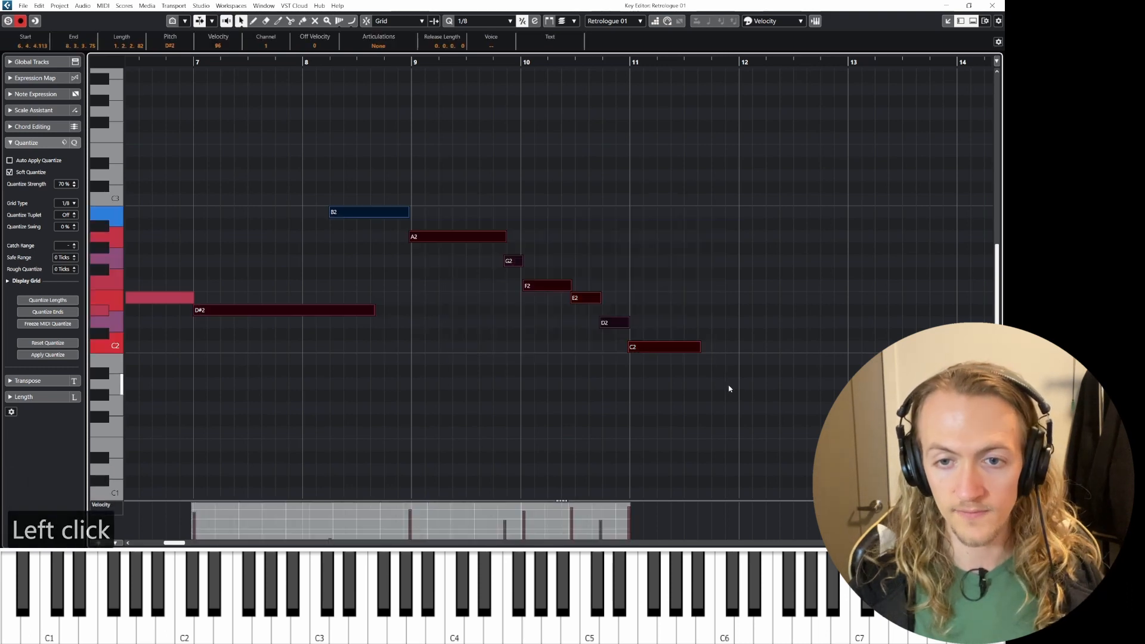
pyautogui.press('q')
pyautogui.click(582, 248)
pyautogui.press('space')
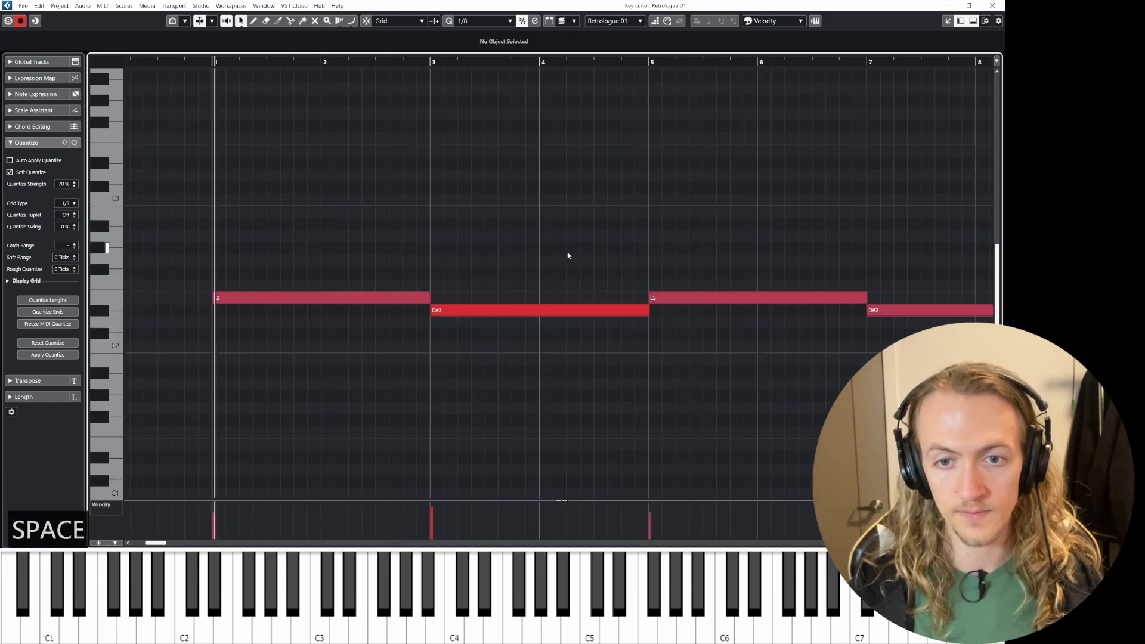
pyautogui.scroll(-4, 709, 297)
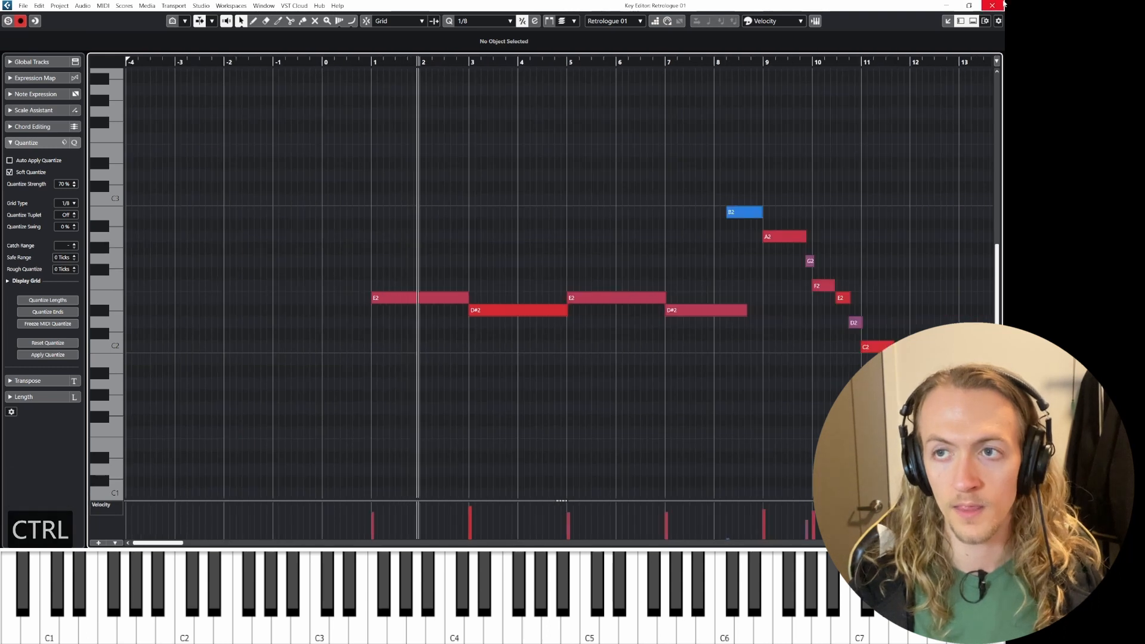
pyautogui.click(992, 6)
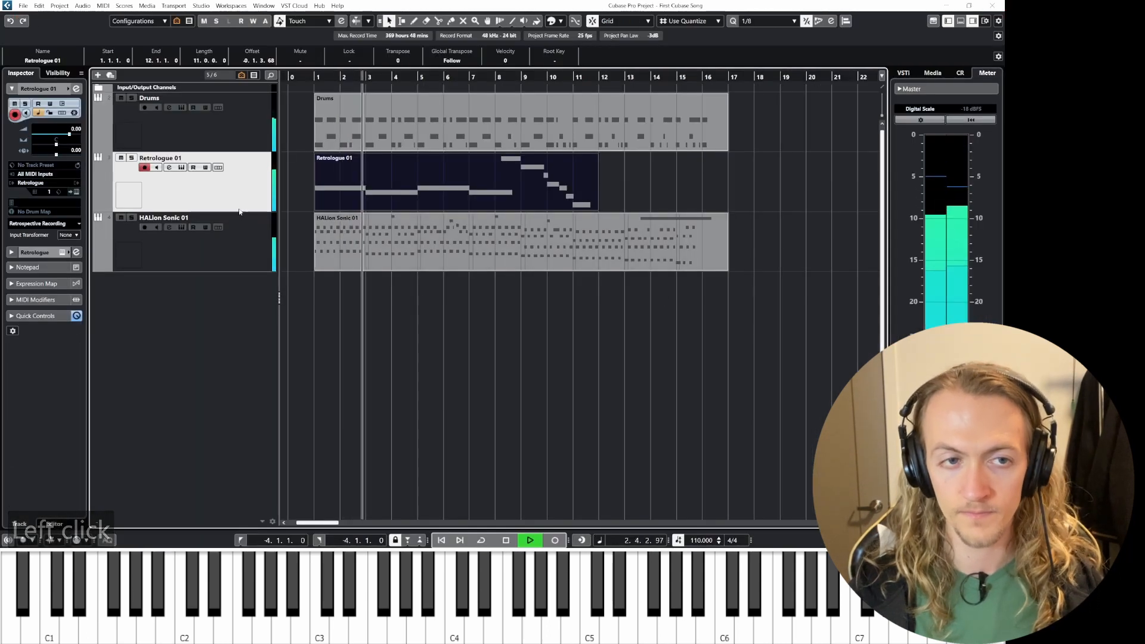
# Step: Rename the Retrologue track to Bass
pyautogui.doubleClick(184, 158)
pyautogui.write('Bass')
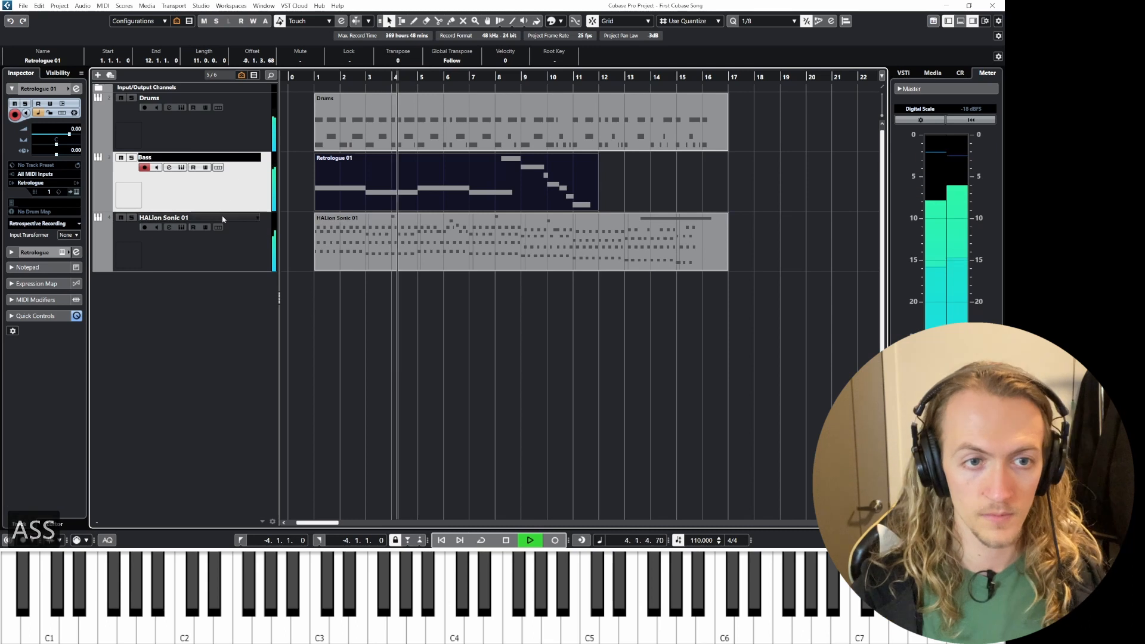
# Step: Rename the HALion Sonic track to Piano
pyautogui.doubleClick(179, 218)
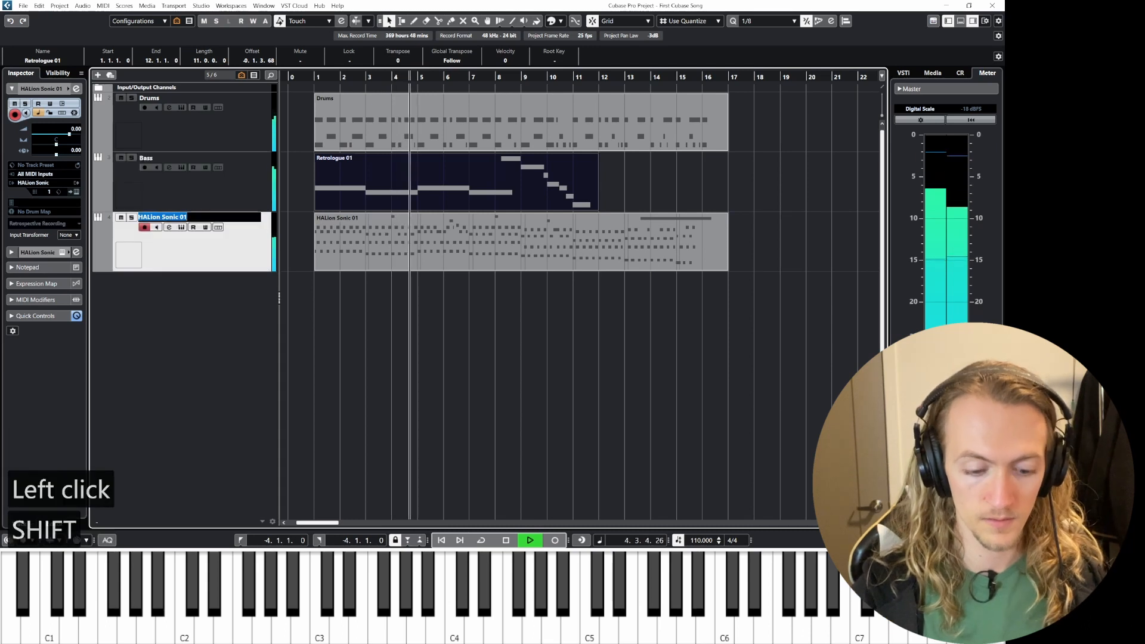
pyautogui.write('Pian')
pyautogui.press('BackSpace')
pyautogui.write('ano')
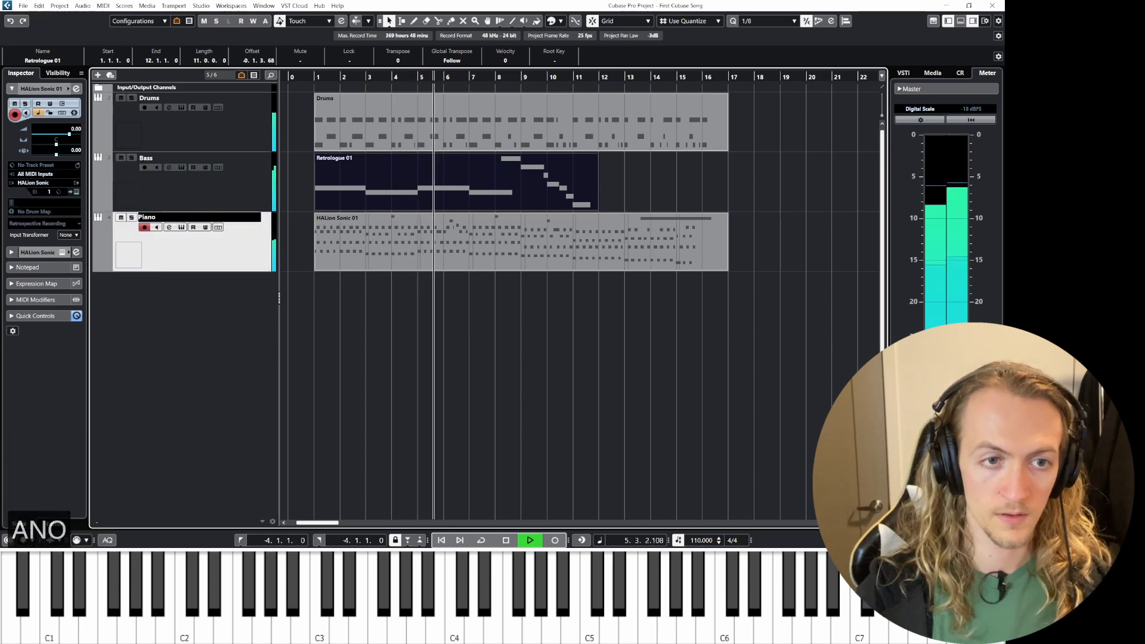
# Step: Reopen the bass part in the Key Editor, lengthen the F2 note, and quantize the last five notes from G2 to C2
pyautogui.click(192, 318)
pyautogui.click(220, 197)
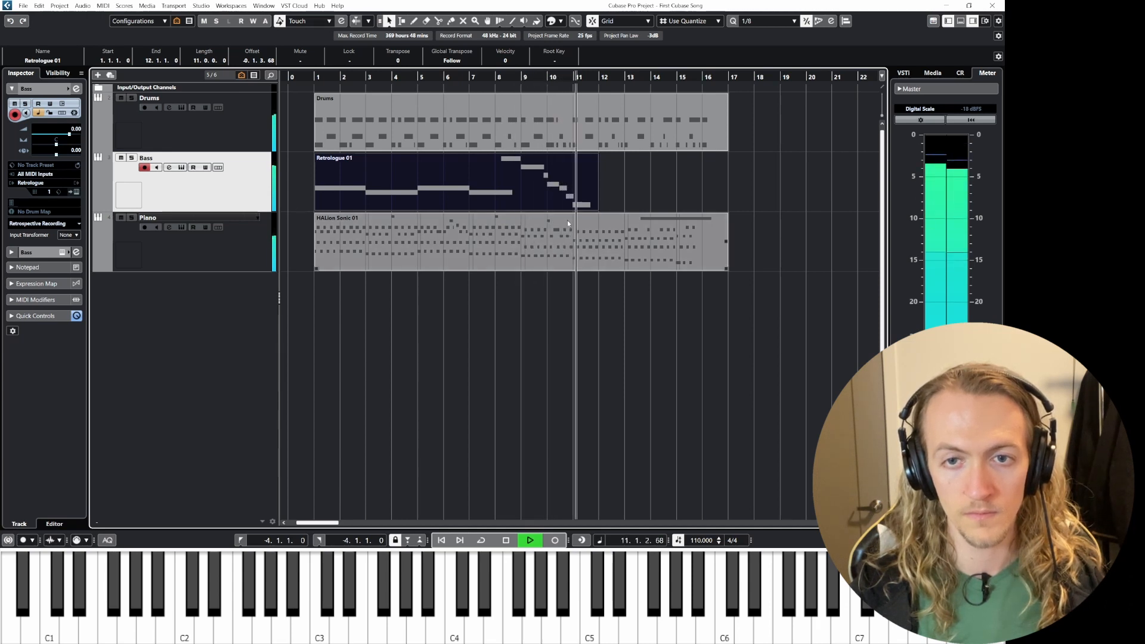
pyautogui.doubleClick(560, 193)
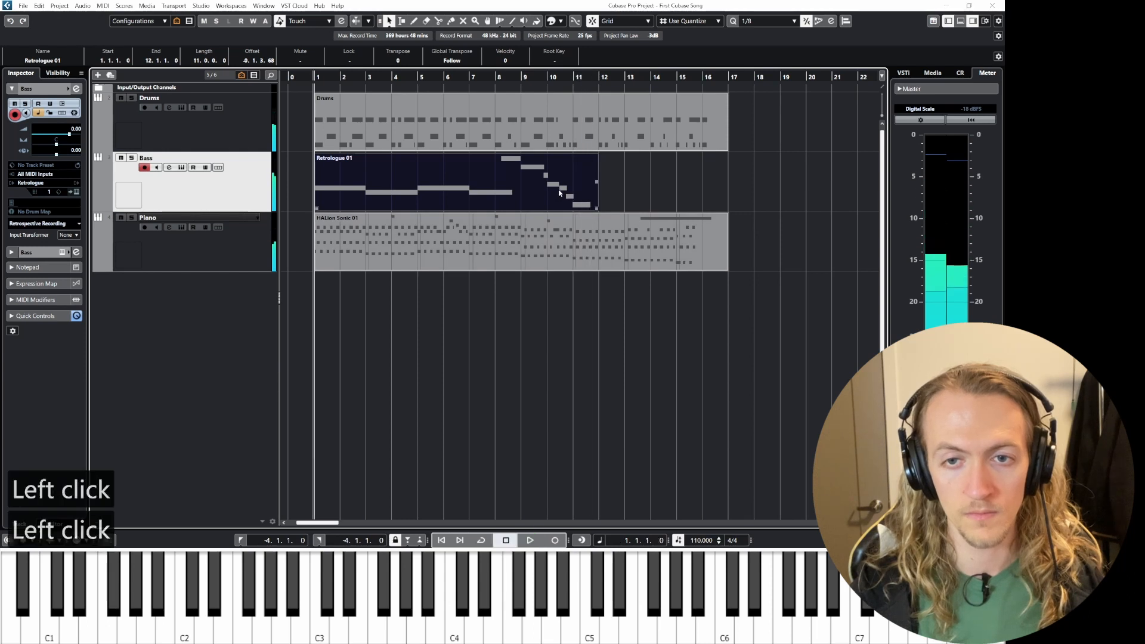
pyautogui.scroll(5, 596, 299)
pyautogui.scroll(2, 536, 343)
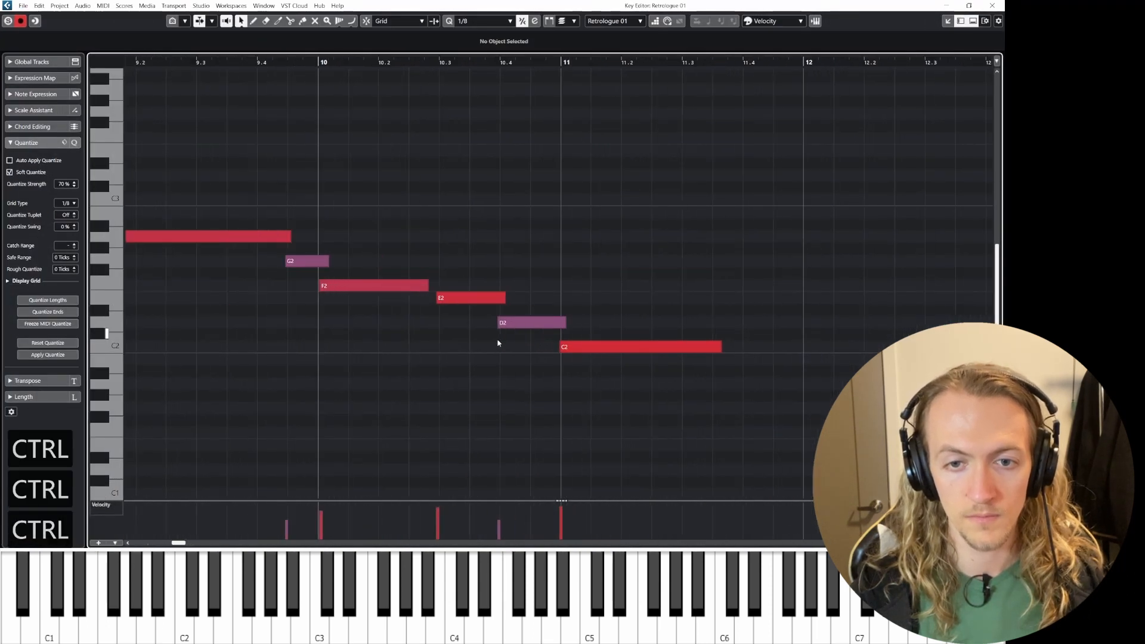
pyautogui.moveTo(425, 282); pyautogui.dragTo(435, 282)
pyautogui.moveTo(307, 220); pyautogui.dragTo(662, 366)
pyautogui.press('q')
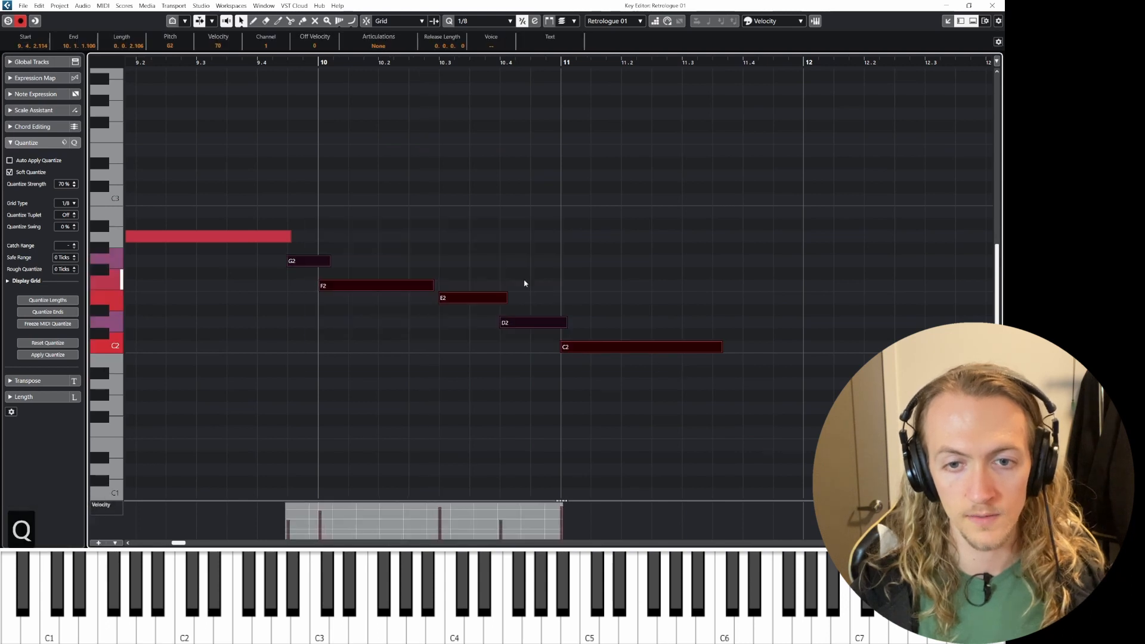
# Step: Trim the F2 note's end to meet the E2 note, auditioning the passage from just before bar 10
pyautogui.click(441, 276)
pyautogui.moveTo(431, 282); pyautogui.dragTo(439, 284)
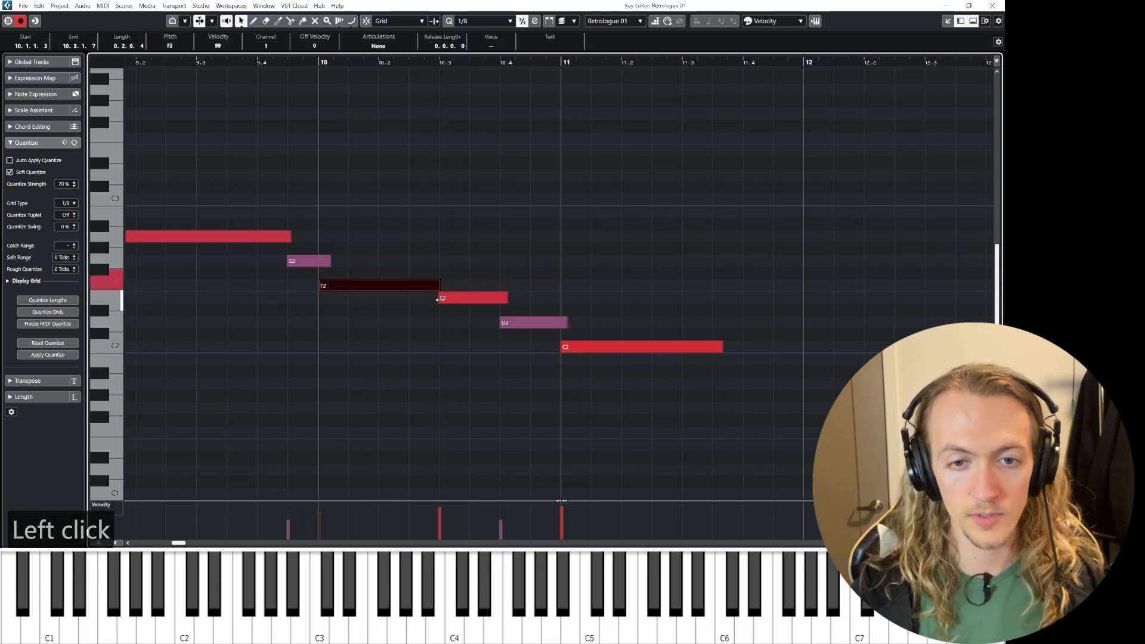
pyautogui.click(440, 299)
pyautogui.click(271, 62)
pyautogui.press('space')
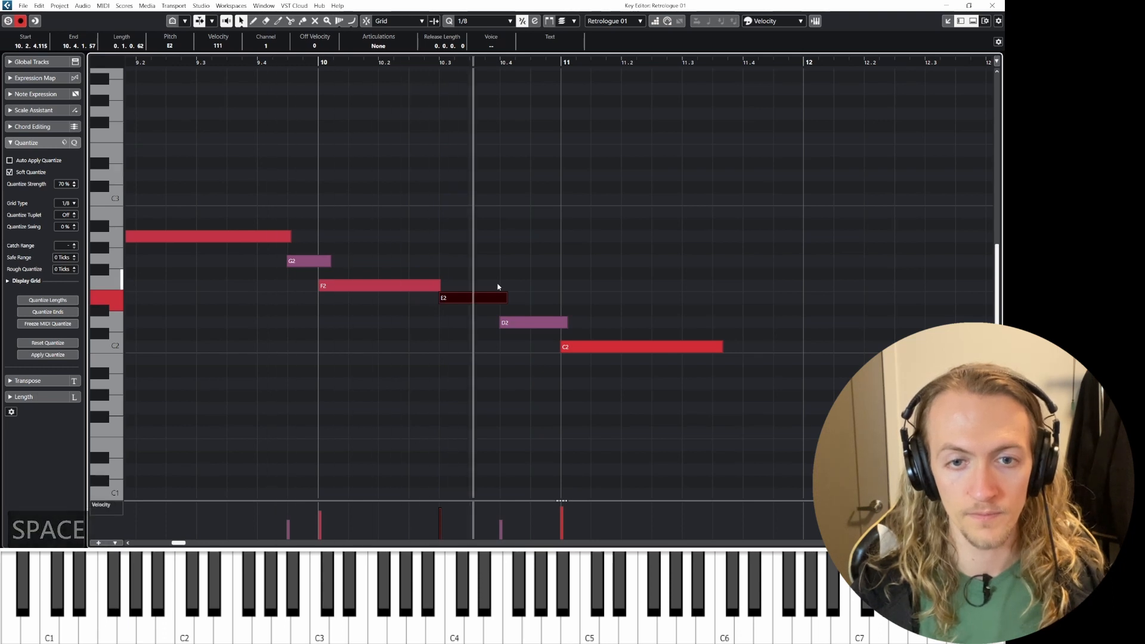
pyautogui.press('space')
pyautogui.moveTo(438, 285); pyautogui.dragTo(436, 285)
pyautogui.moveTo(436, 285); pyautogui.dragTo(435, 285)
# Step: Adjust the G2 note's length by shortening and lengthening it, auditioning the passage after each change
pyautogui.press('space')
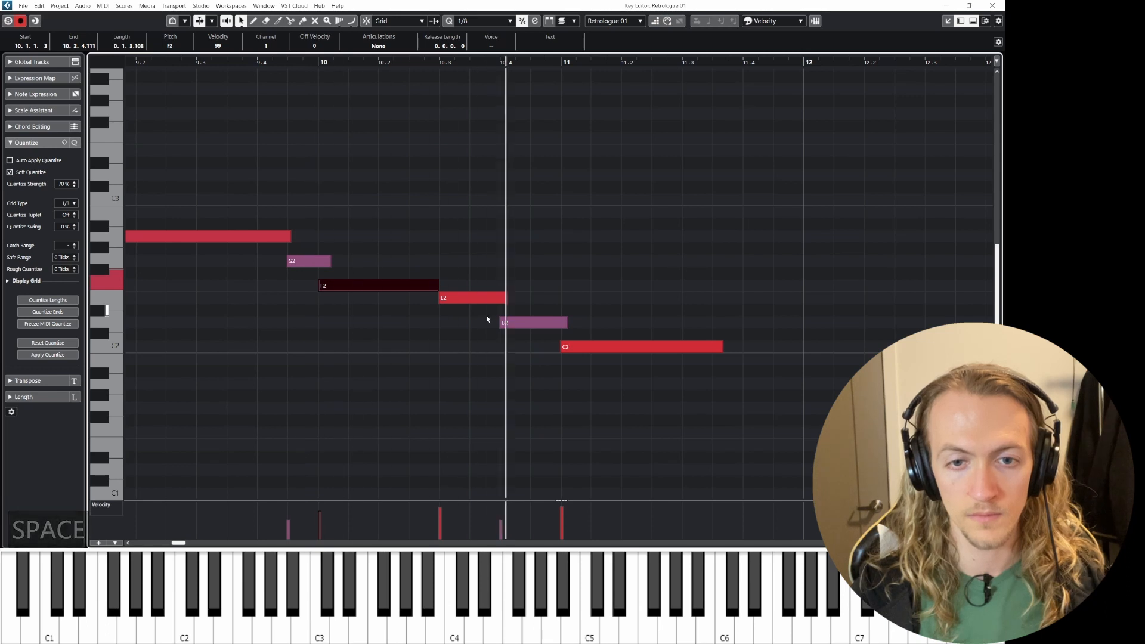
pyautogui.press('space')
pyautogui.press('space')
pyautogui.press('space')
pyautogui.moveTo(328, 264); pyautogui.dragTo(320, 264)
pyautogui.press('space')
pyautogui.press('space')
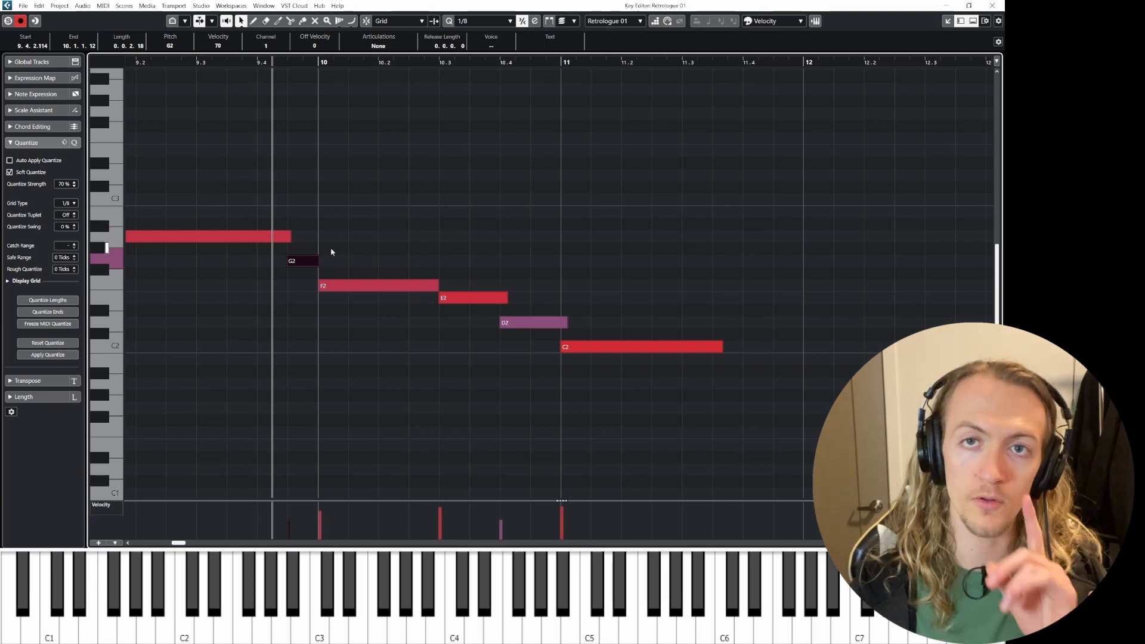
pyautogui.moveTo(318, 261); pyautogui.dragTo(393, 271)
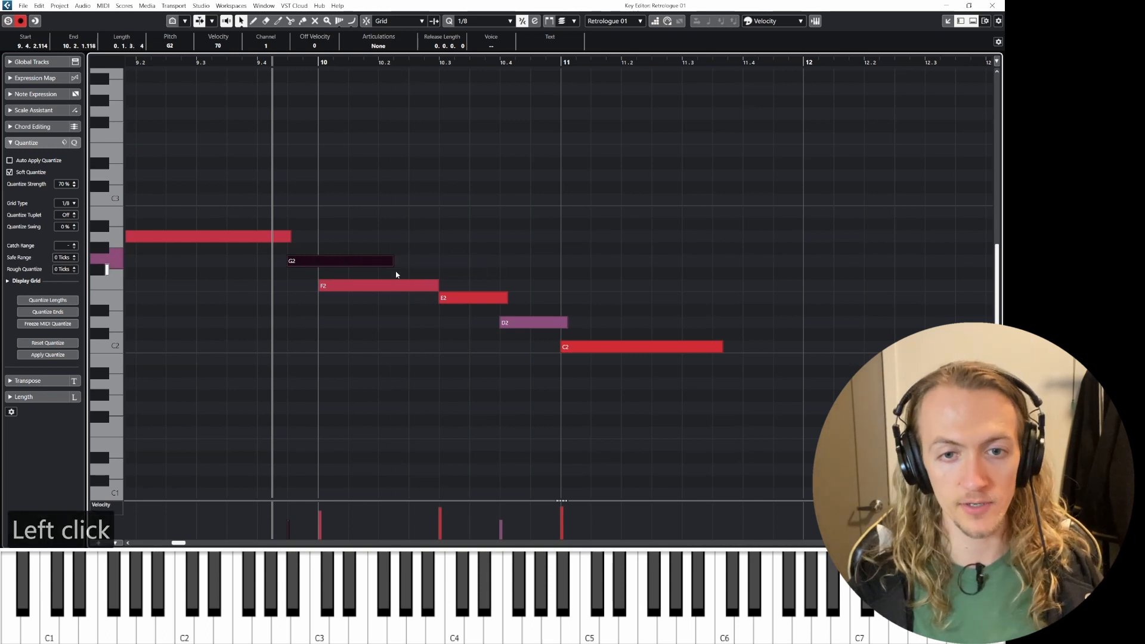
pyautogui.press('space')
pyautogui.press('space')
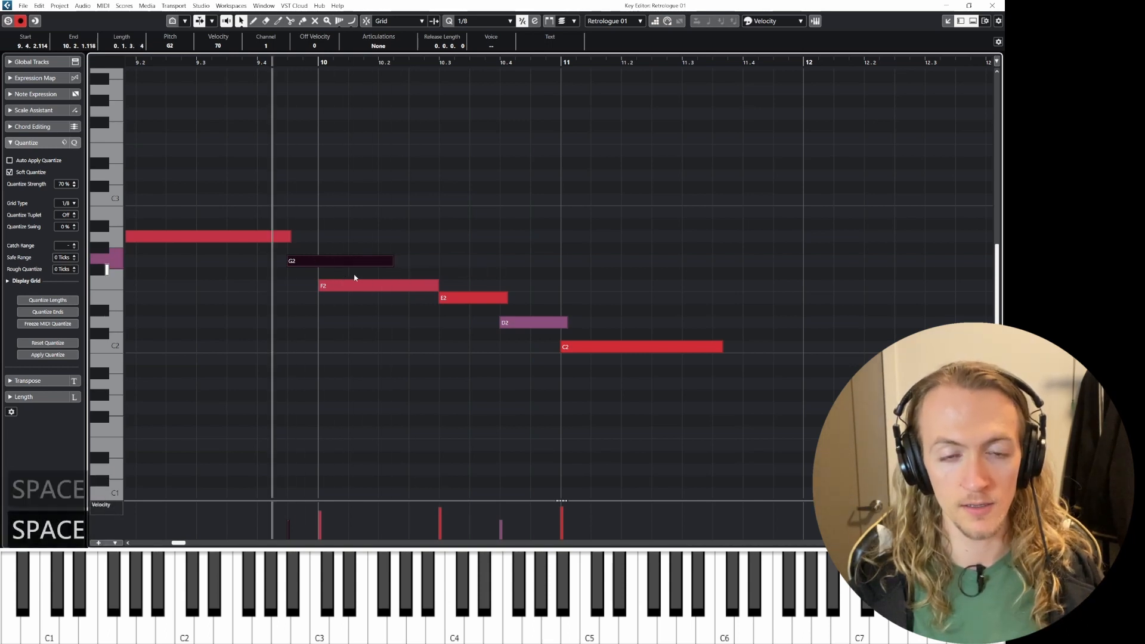
pyautogui.moveTo(396, 263)
pyautogui.mouseDown()
pyautogui.moveTo(358, 267)
pyautogui.moveTo(375, 266)
pyautogui.mouseUp()
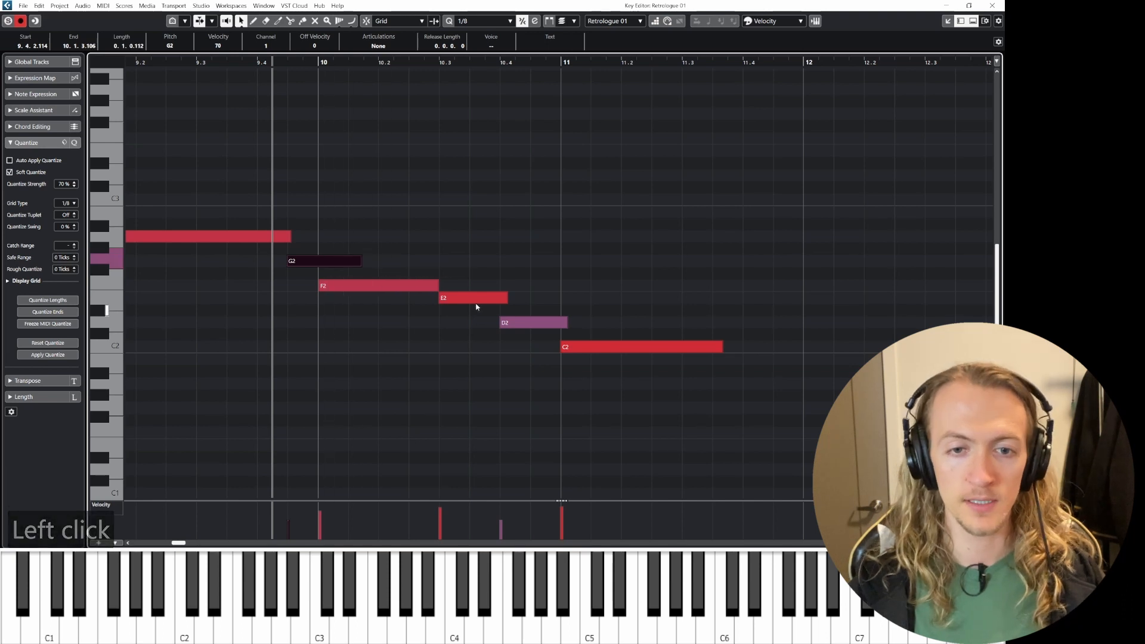
# Step: Lengthen the F2 note so it overlaps the start of the E2 note, and play the passage
pyautogui.scroll(-2, 477, 307)
pyautogui.moveTo(447, 281); pyautogui.dragTo(473, 282)
pyautogui.press('space')
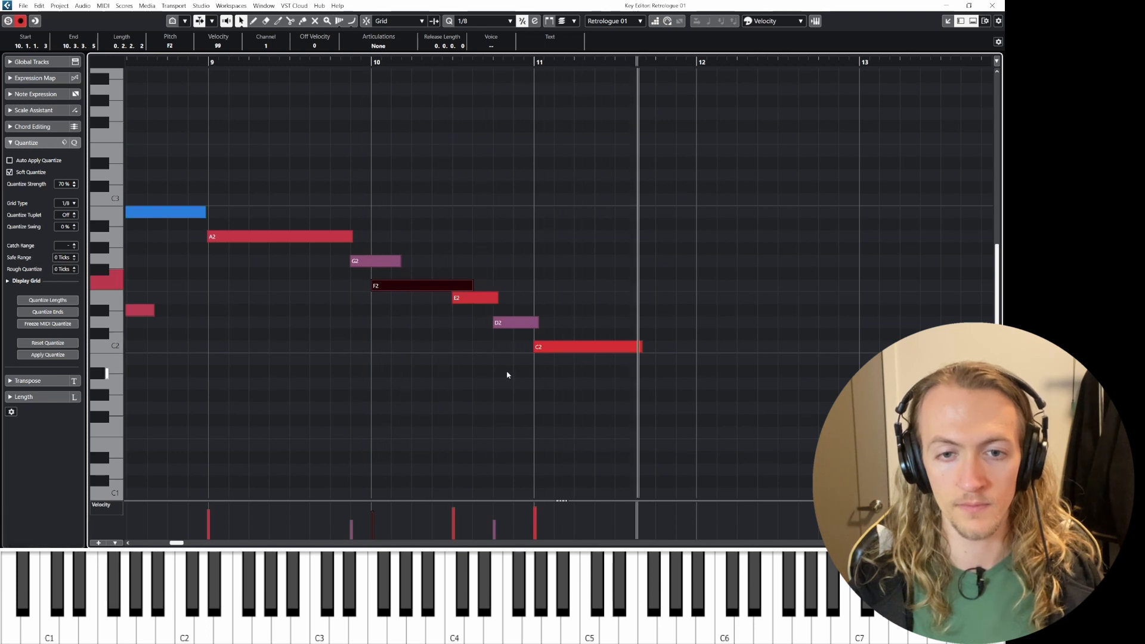
# Step: Lengthen the C2 note so it ends at bar 12
pyautogui.press('space')
pyautogui.moveTo(637, 346); pyautogui.dragTo(693, 346)
pyautogui.keyDown('ctrl'); pyautogui.scroll(-3, 526, 367); pyautogui.keyUp('ctrl')
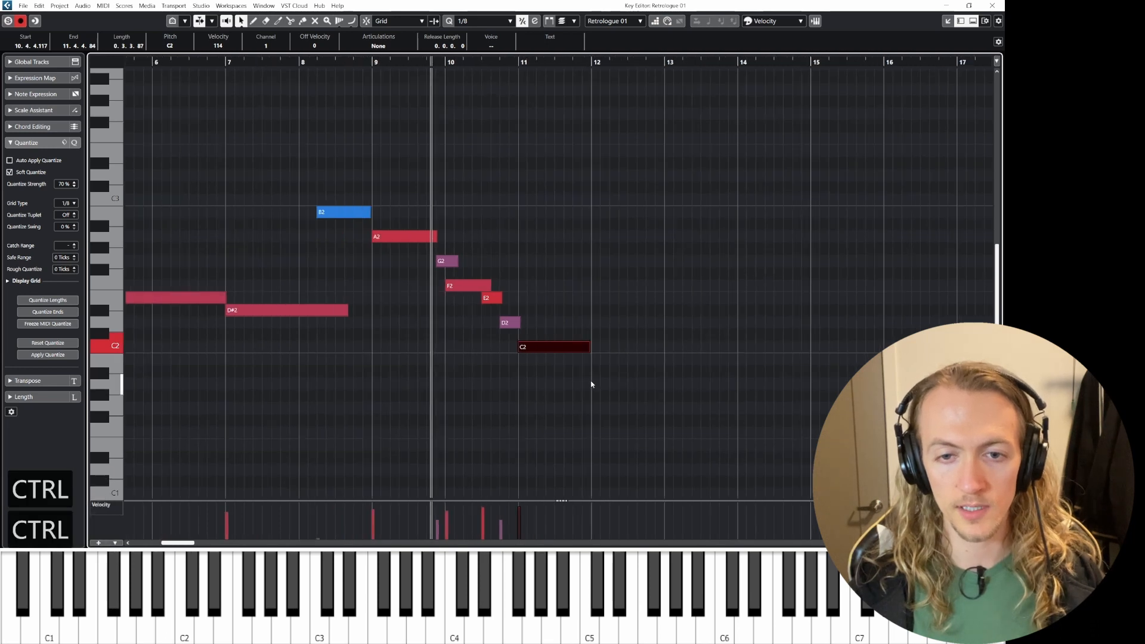
# Step: Copy the C2 note to bar 12, placing the copy on A1, and close the Key Editor
pyautogui.click(572, 349)
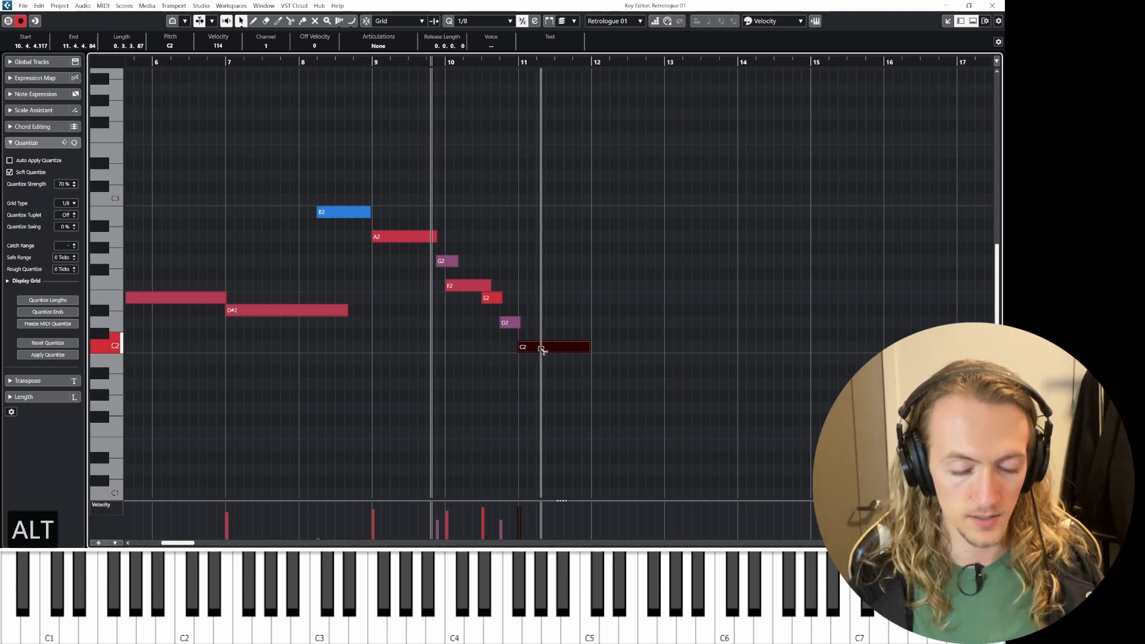
pyautogui.press('alt')
pyautogui.moveTo(569, 359); pyautogui.dragTo(591, 384)
pyautogui.click(475, 303)
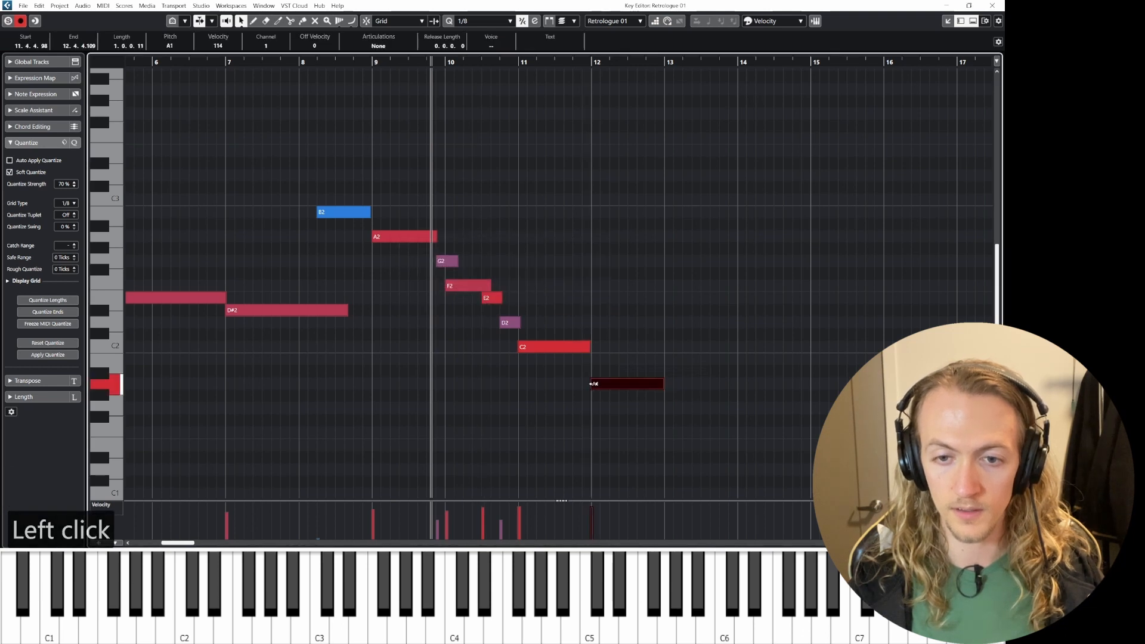
pyautogui.click(1002, 5)
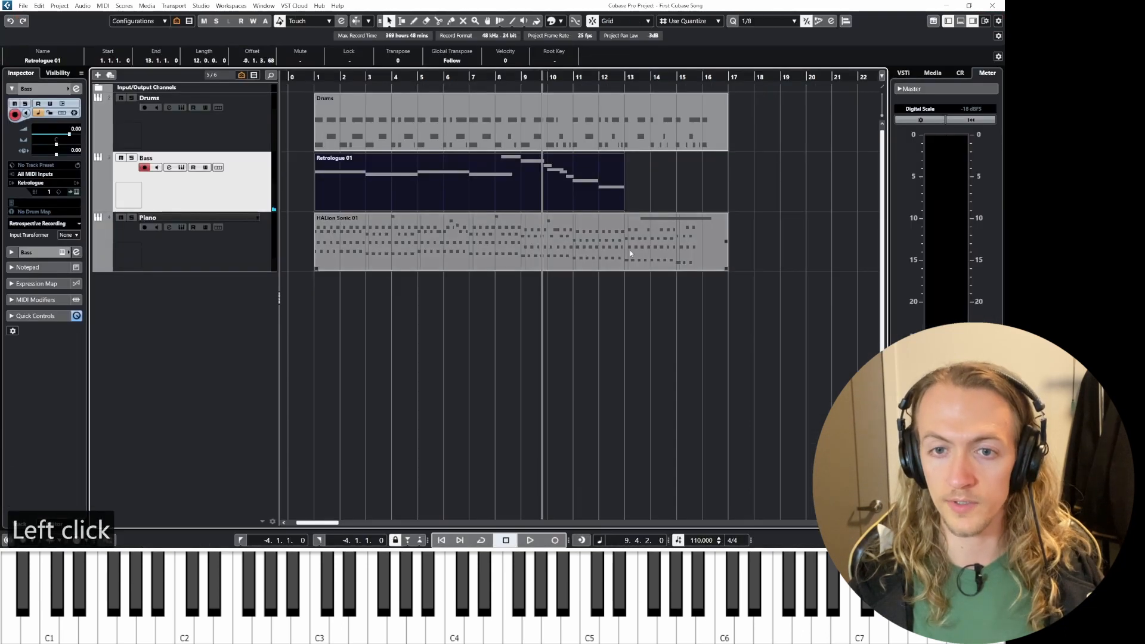
# Step: Extend the bass part to end at bar 17 and audition its ending in the Key Editor
pyautogui.moveTo(623, 208); pyautogui.dragTo(729, 211)
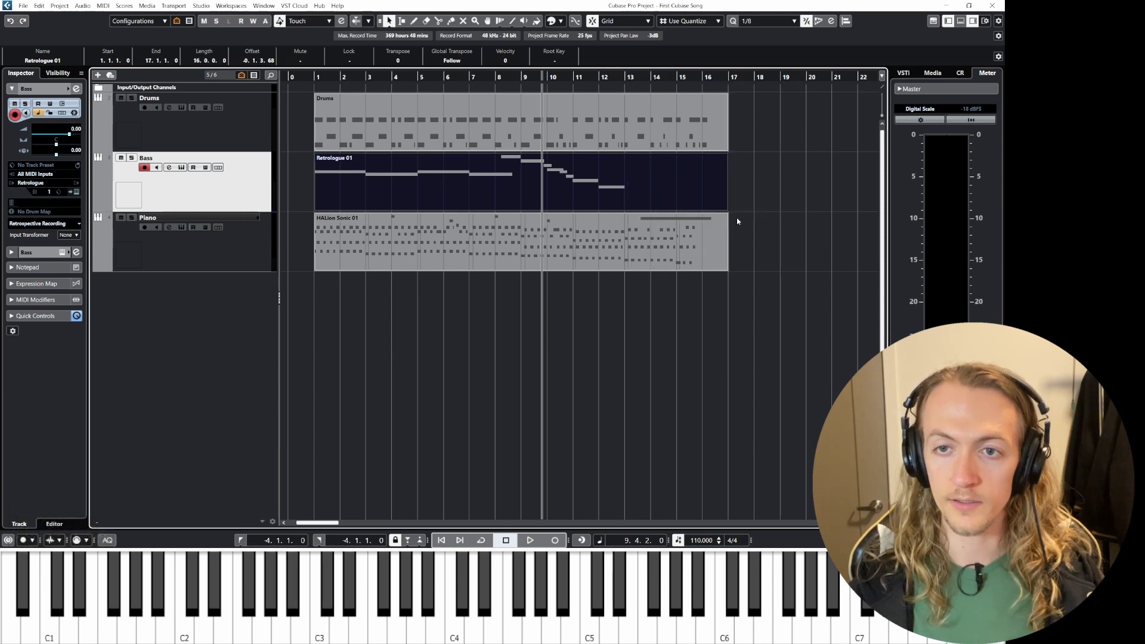
pyautogui.doubleClick(627, 173)
pyautogui.press('space')
pyautogui.hscroll(8, 746, 286)
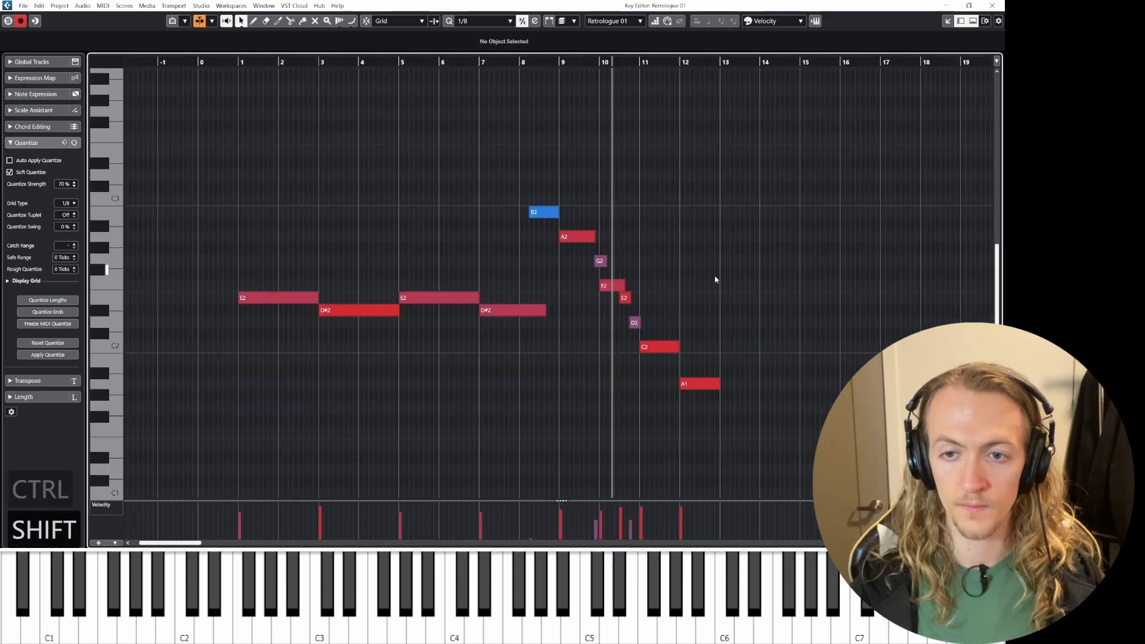
pyautogui.scroll(4, 507, 334)
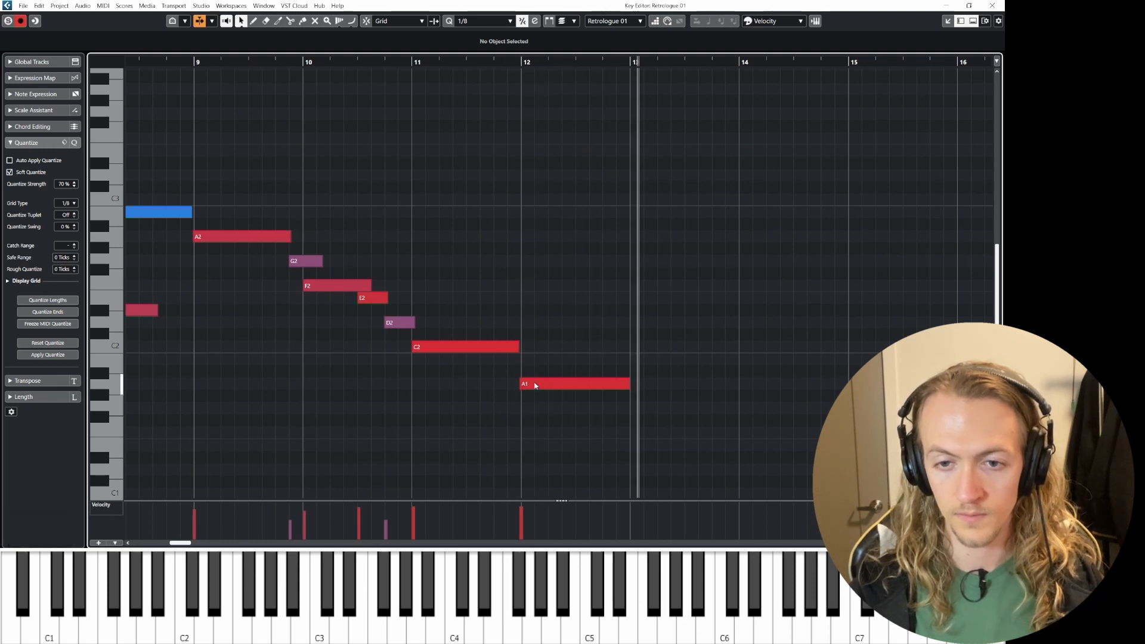
pyautogui.press('space')
pyautogui.click(628, 174)
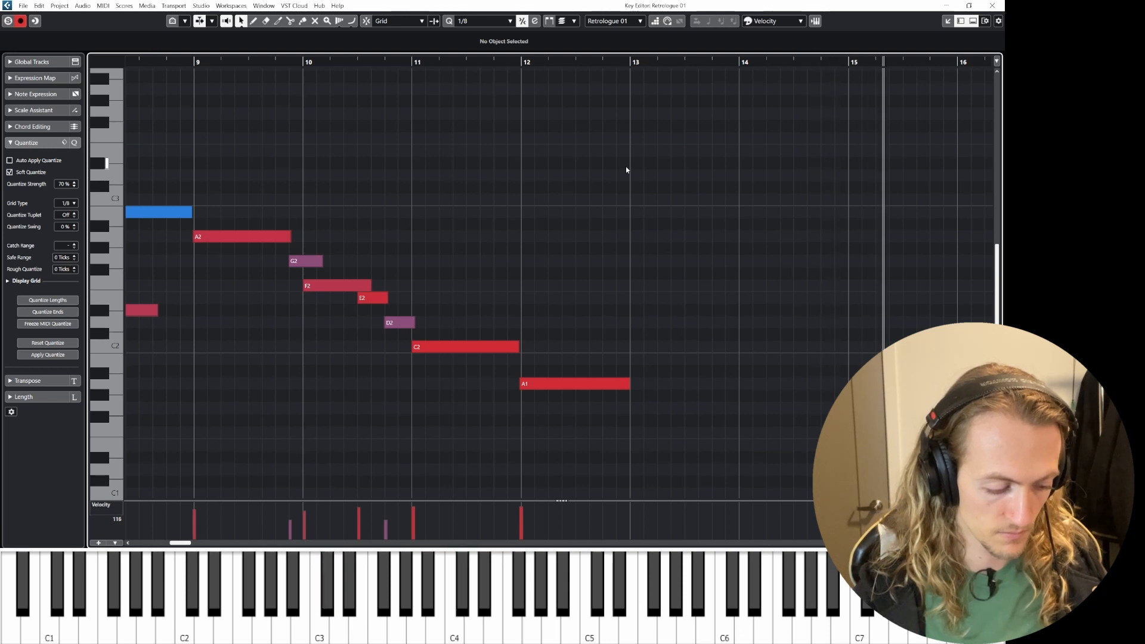
# Step: Record a new bass phrase into the extended part from bar 13 onward
pyautogui.press('space')
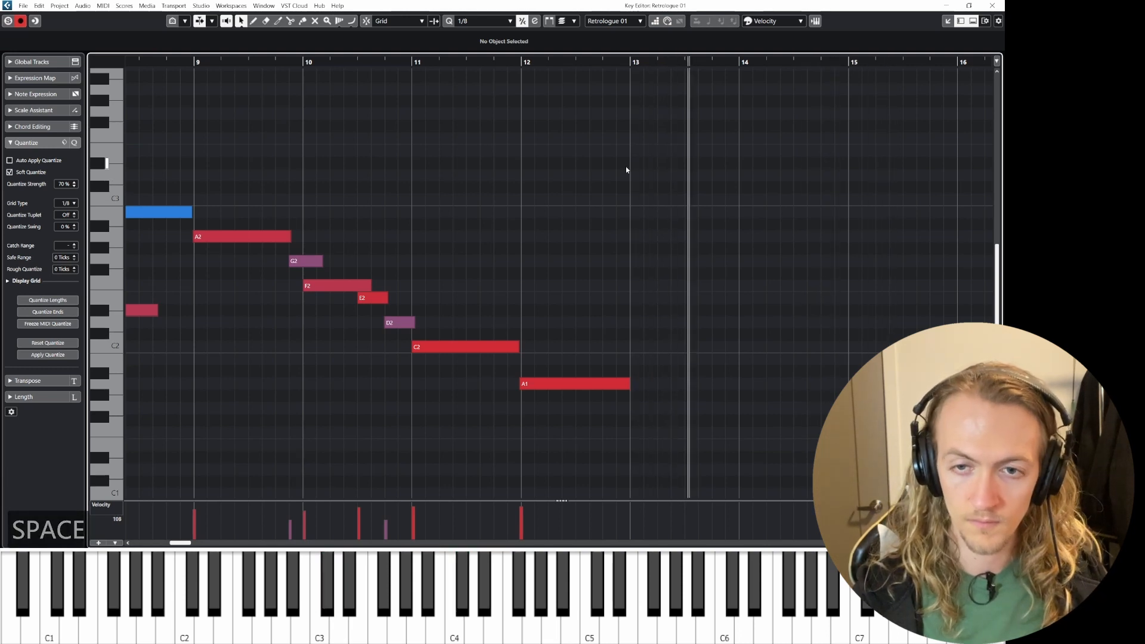
pyautogui.press('space')
pyautogui.press('KP_Multiply')
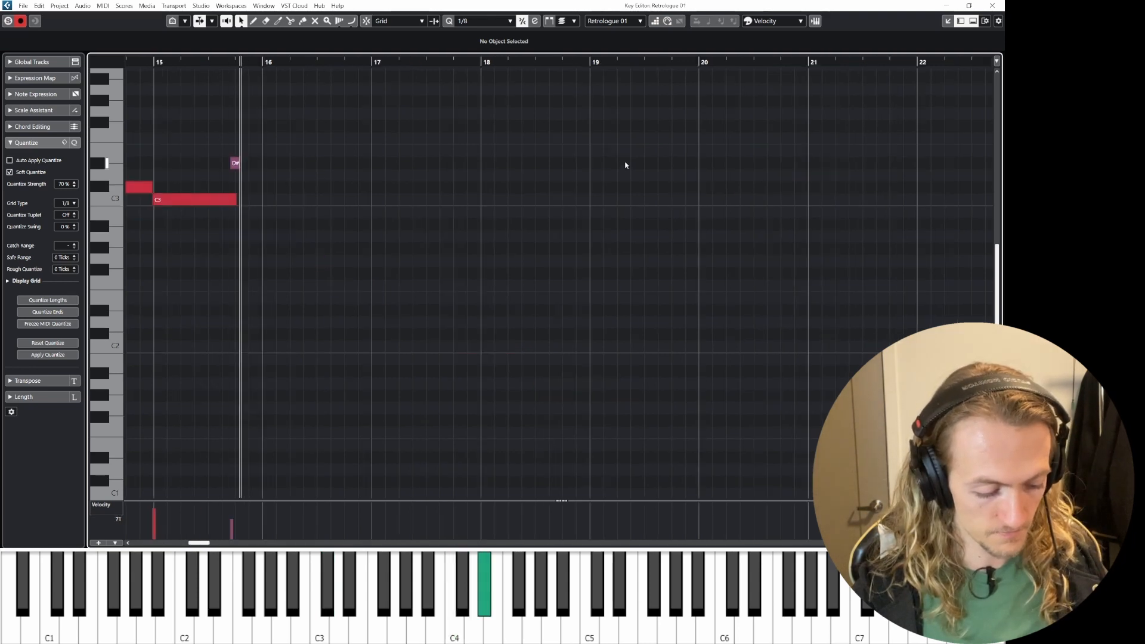
pyautogui.press('space')
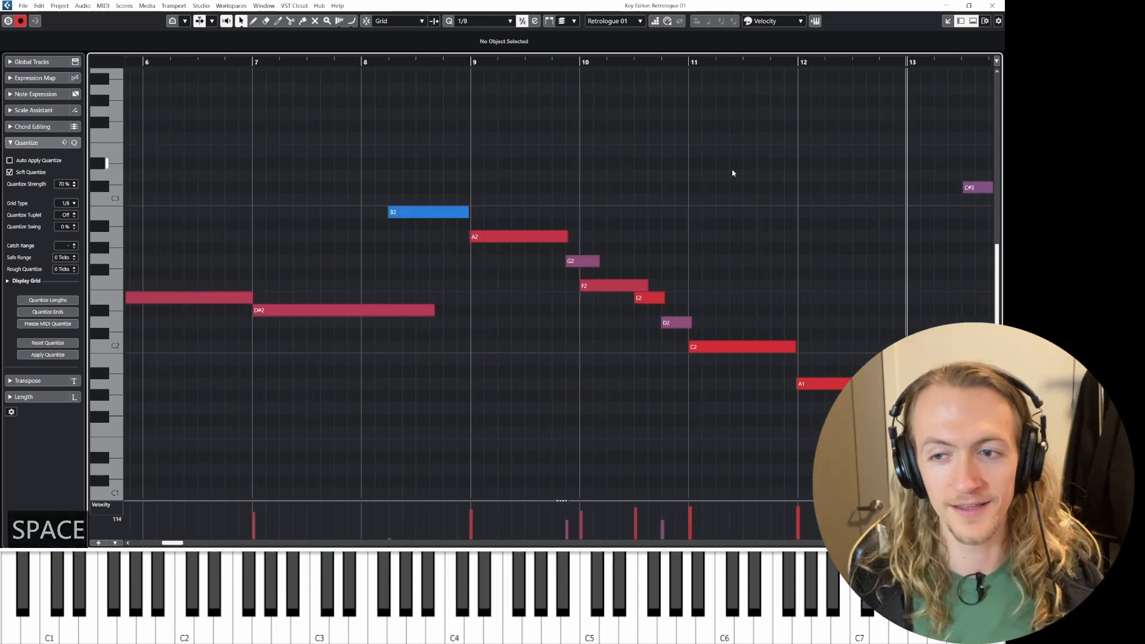
# Step: Extend the first recorded C#3 note's start back to bar 13 and audition the phrase
pyautogui.keyDown('ctrl'); pyautogui.scroll(-2, 779, 258); pyautogui.keyUp('ctrl')
pyautogui.keyDown('ctrl'); pyautogui.scroll(-2, 818, 248); pyautogui.keyUp('ctrl')
pyautogui.keyDown('shift'); pyautogui.scroll(-3, 626, 258); pyautogui.keyUp('shift')
pyautogui.keyDown('ctrl'); pyautogui.scroll(4, 561, 281); pyautogui.keyUp('ctrl')
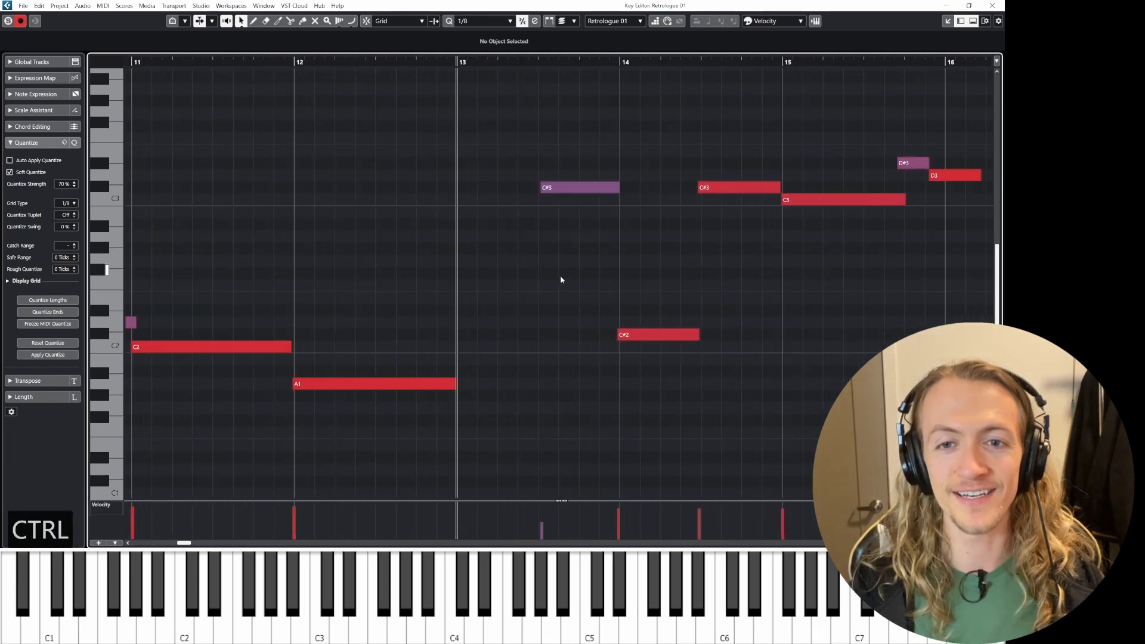
pyautogui.moveTo(546, 194); pyautogui.dragTo(461, 195)
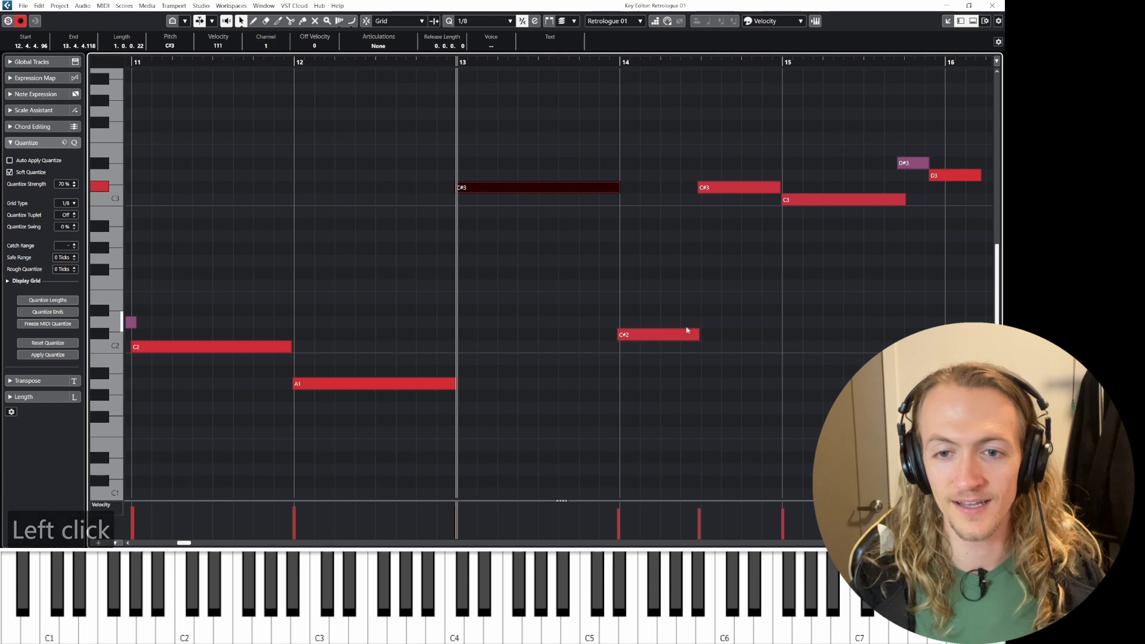
pyautogui.click(676, 334)
pyautogui.press('space')
# Step: Select the recorded notes in bars 13 to 16, quantize them, and play them back
pyautogui.moveTo(506, 134); pyautogui.dragTo(917, 388)
pyautogui.press('q')
pyautogui.hscroll(3, 466, 313)
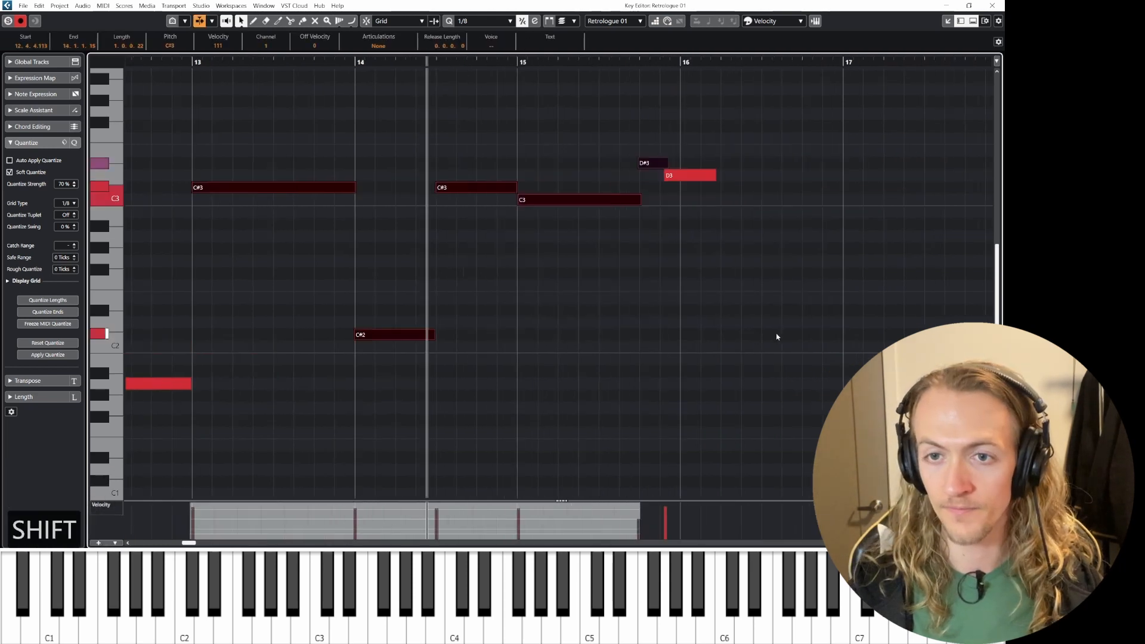
pyautogui.click(471, 277)
pyautogui.press('space')
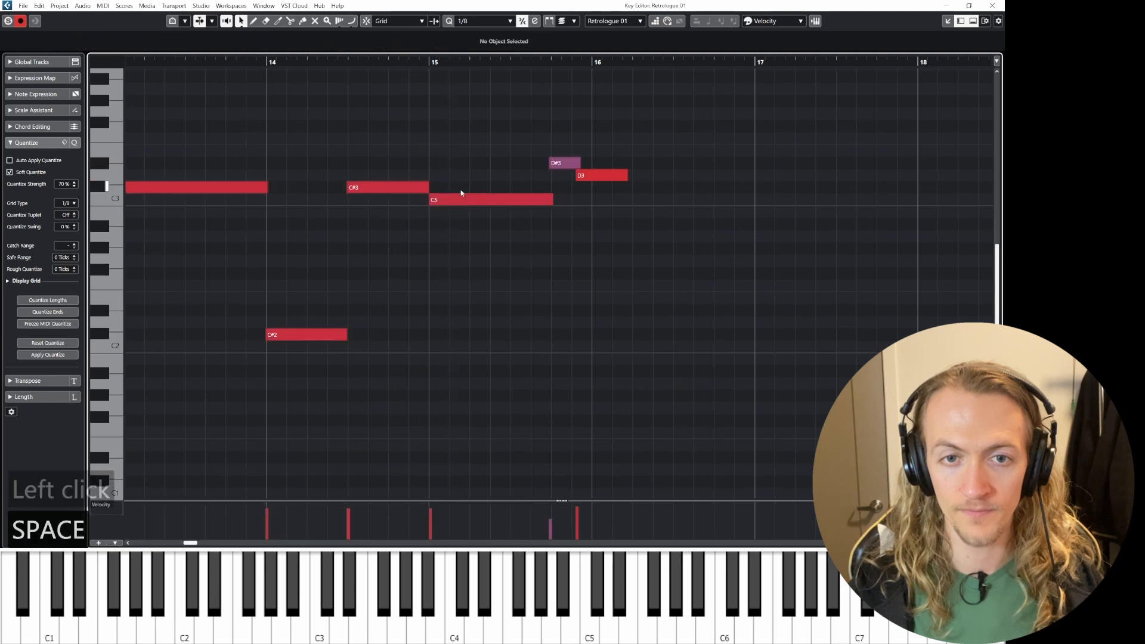
# Step: Transpose the C3 note at bar 15 up to D3
pyautogui.click(459, 200)
pyautogui.press('Up')
pyautogui.press('Up')
pyautogui.press('Up')
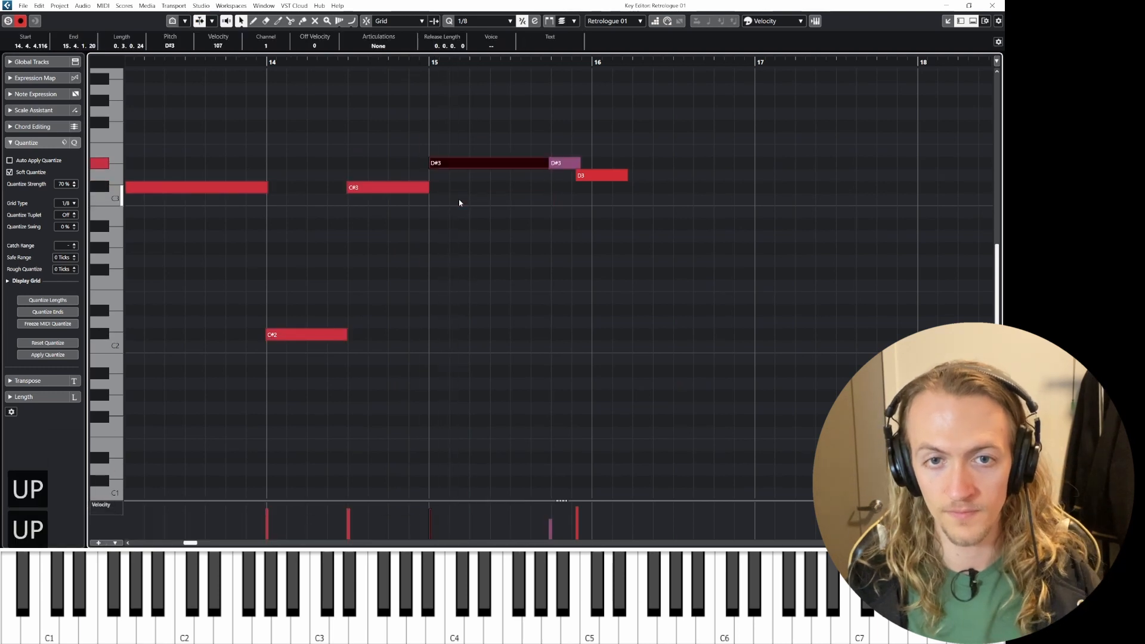
pyautogui.press('Down')
# Step: Transpose the short D#3 note after it down to C#3
pyautogui.click(568, 167)
pyautogui.press('Down')
pyautogui.press('Down')
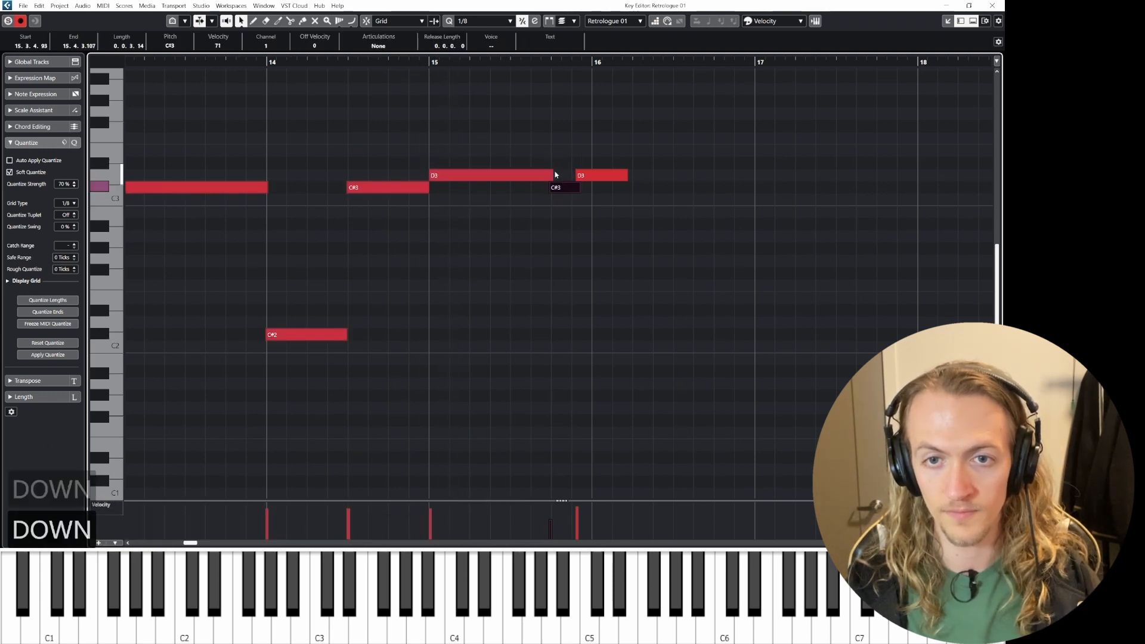
pyautogui.click(580, 176)
pyautogui.press('Up')
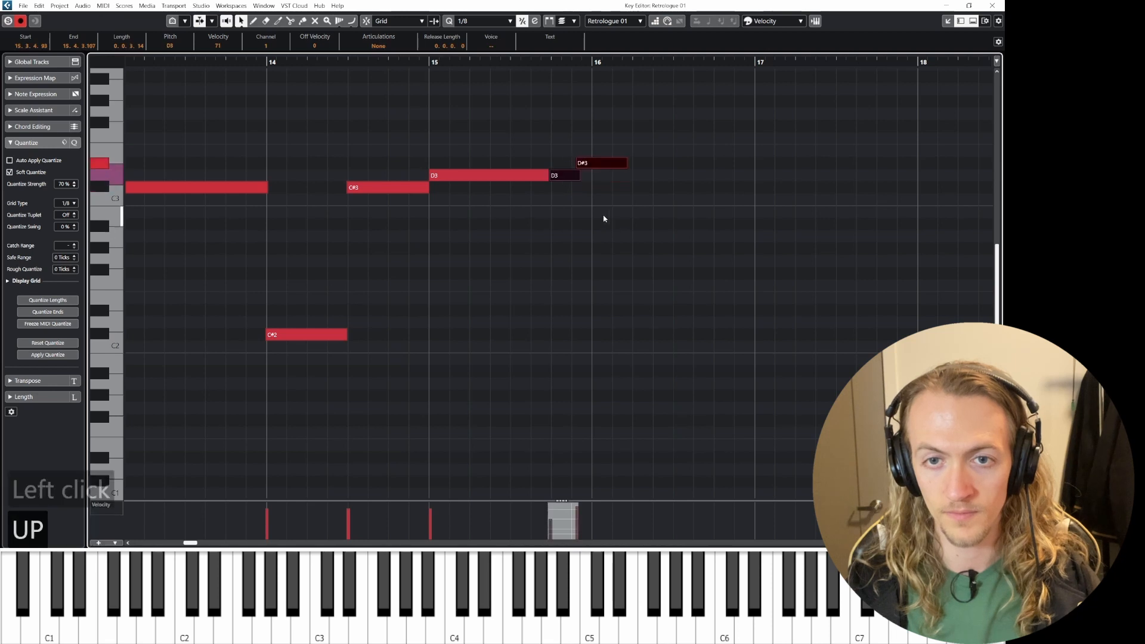
pyautogui.press('Down')
# Step: Delete the short C#3 note and move the following D3 note down to D2, auditioning the phrase
pyautogui.click(571, 190)
pyautogui.press('Delete')
pyautogui.moveTo(587, 177); pyautogui.dragTo(589, 323)
pyautogui.press('space')
pyautogui.scroll(-2, 604, 268)
pyautogui.scroll(-4, 604, 270)
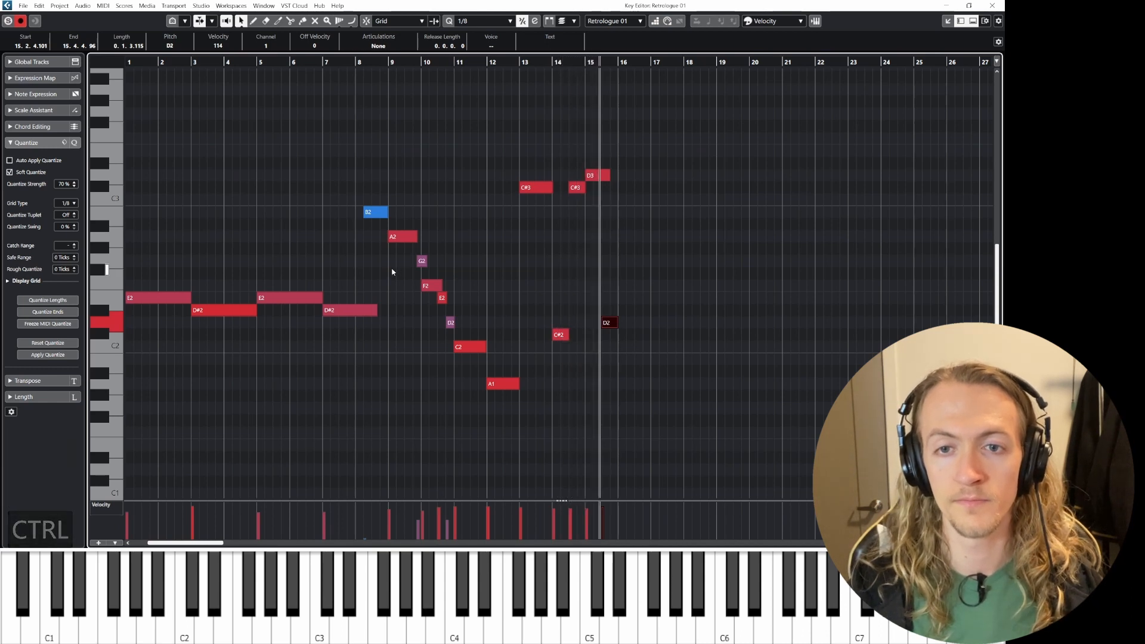
pyautogui.press('space')
# Step: Copy the D2 note up to D3 at bar 16
pyautogui.hscroll(3, 607, 246)
pyautogui.scroll(3, 432, 235)
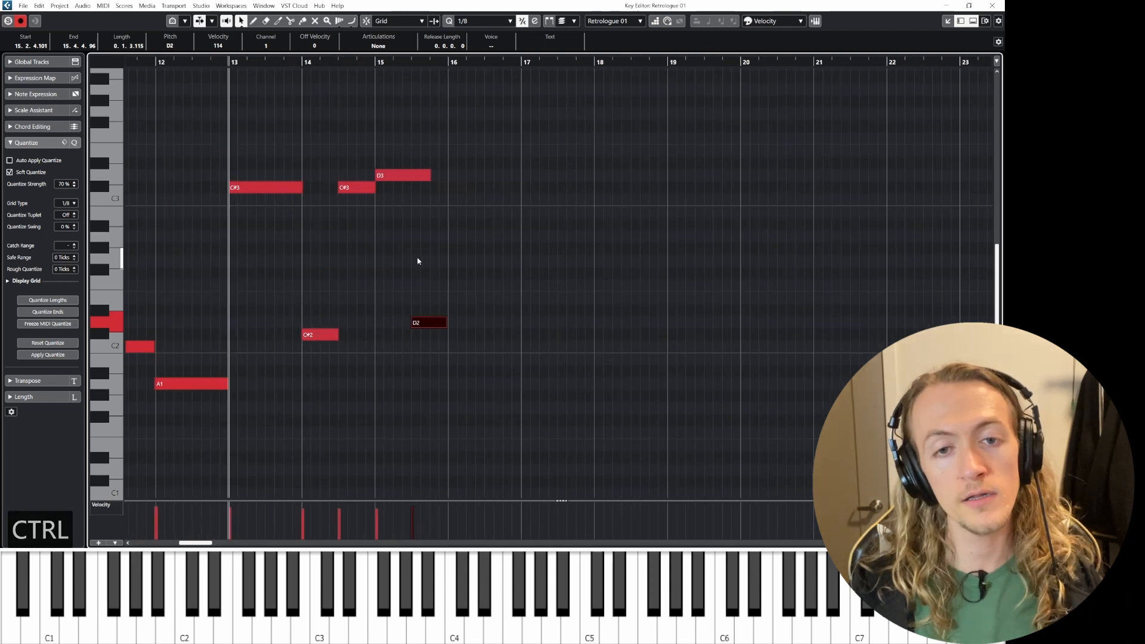
pyautogui.scroll(2, 415, 280)
pyautogui.moveTo(424, 330); pyautogui.dragTo(467, 180)
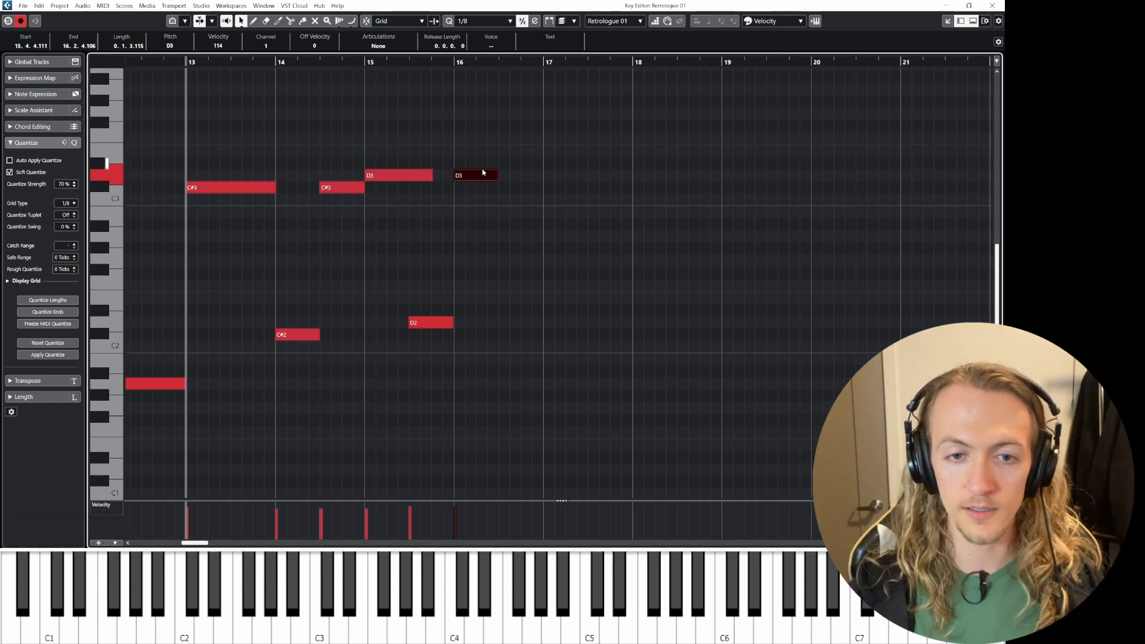
# Step: Draw a descending C3, A#2, A2 eighth-note run after the bar-16 D3 note, audition it, and close the Key Editor
pyautogui.press('8')
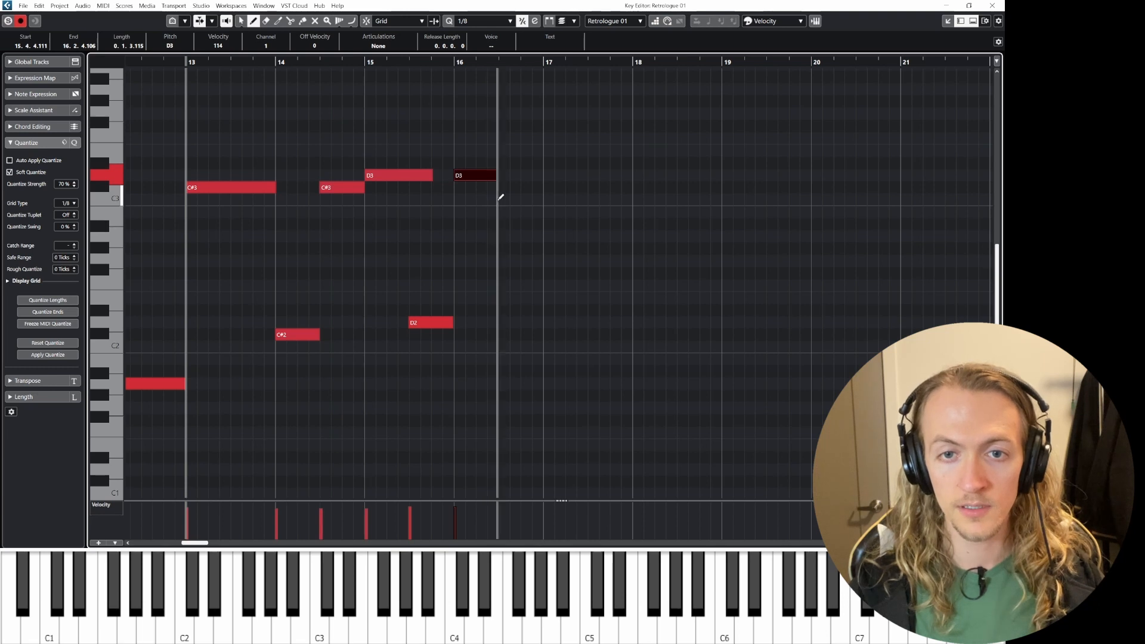
pyautogui.click(478, 200)
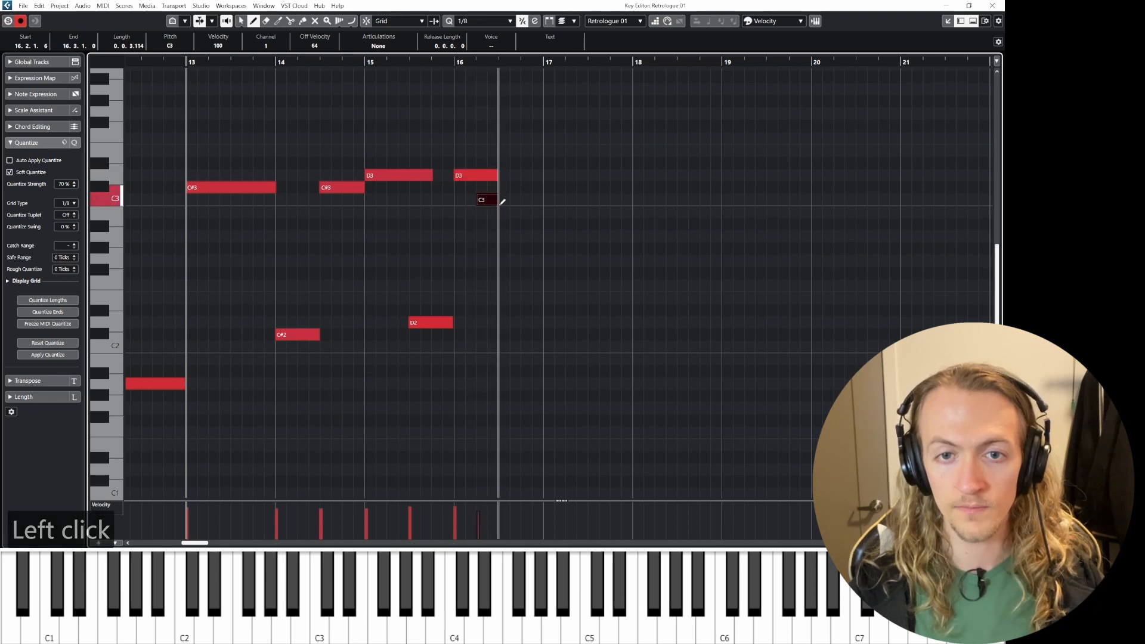
pyautogui.moveTo(501, 224)
pyautogui.mouseDown()
pyautogui.moveTo(524, 227)
pyautogui.moveTo(523, 245)
pyautogui.moveTo(542, 245)
pyautogui.mouseUp()
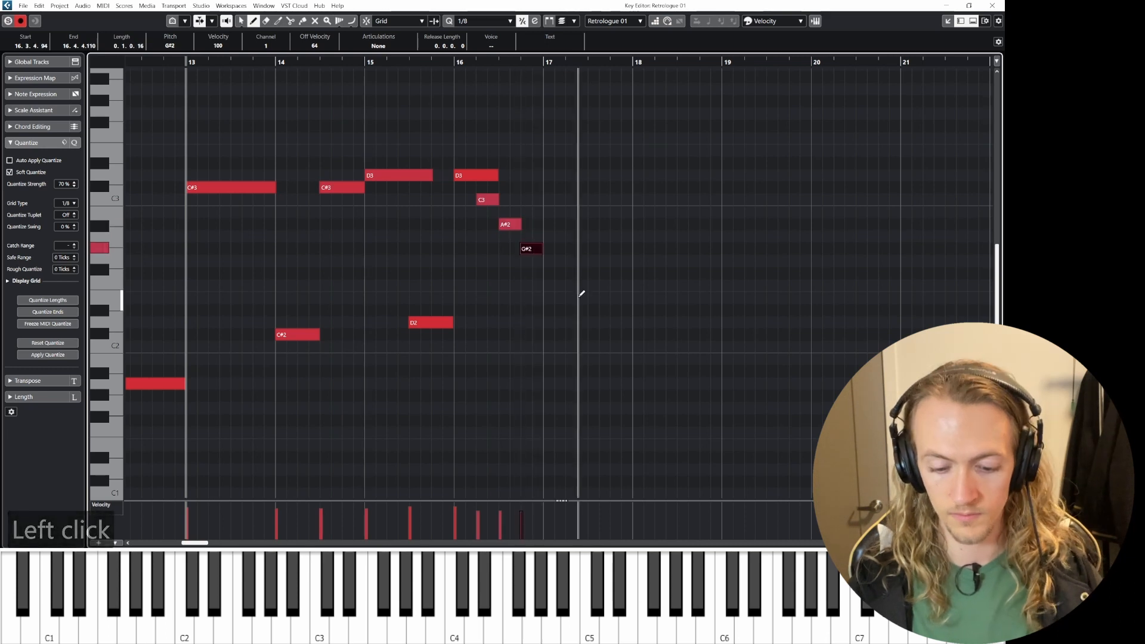
pyautogui.press('Up')
pyautogui.press('space')
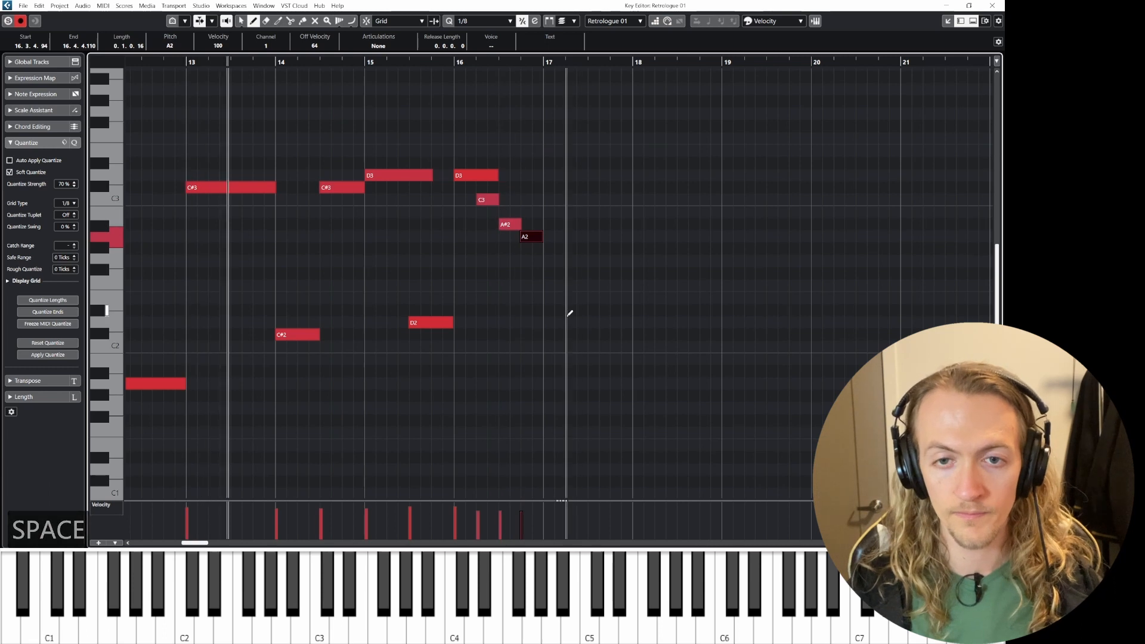
pyautogui.press('1')
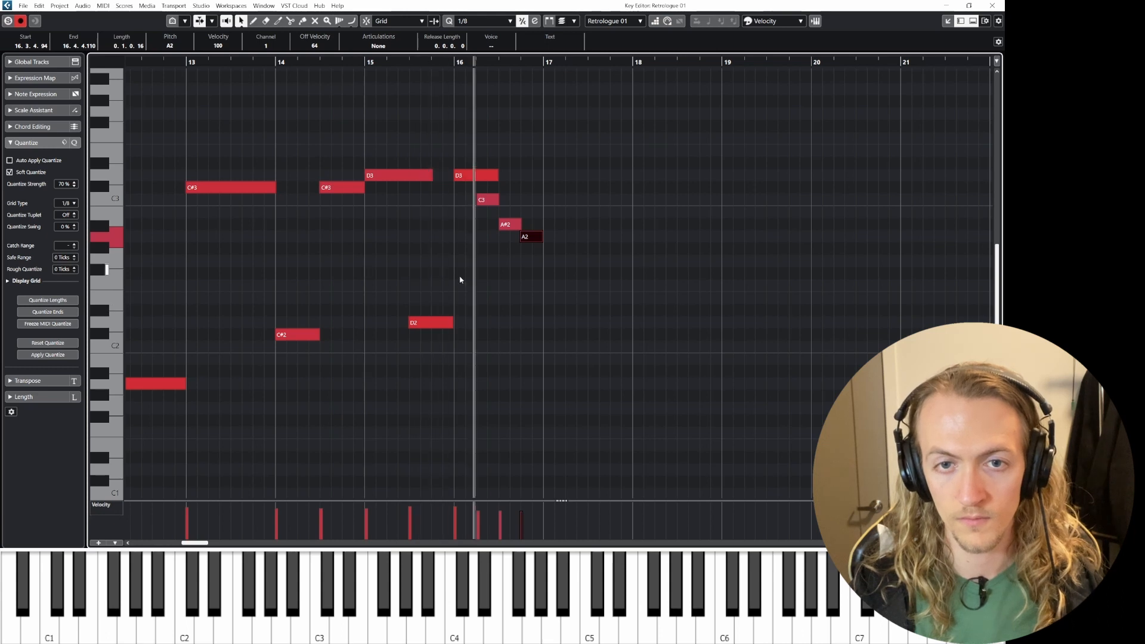
pyautogui.press('space')
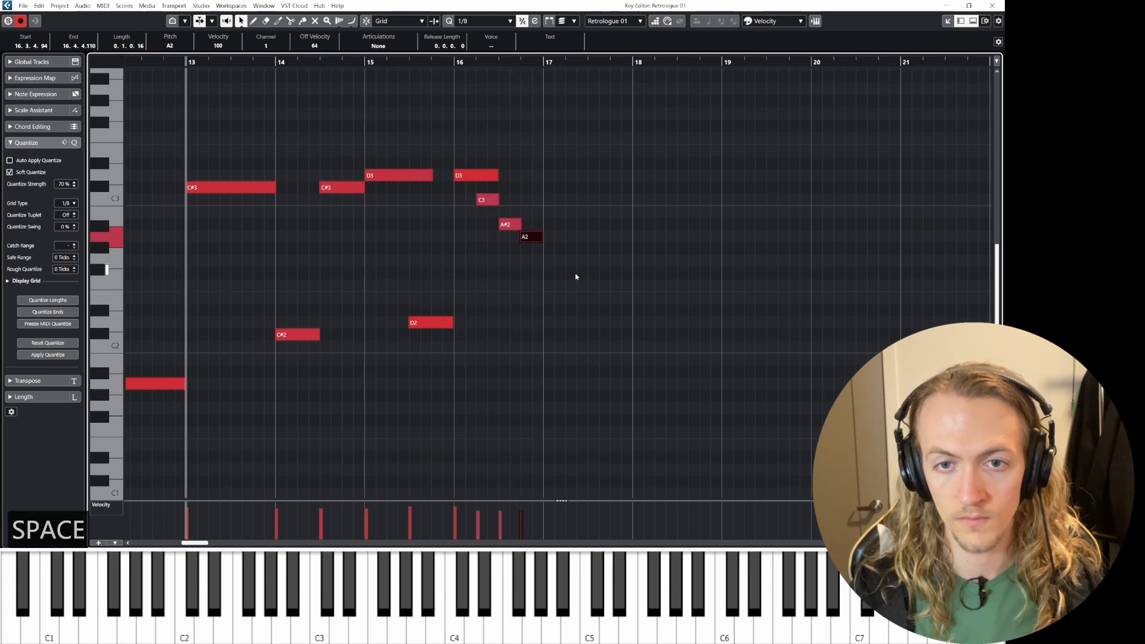
pyautogui.click(992, 5)
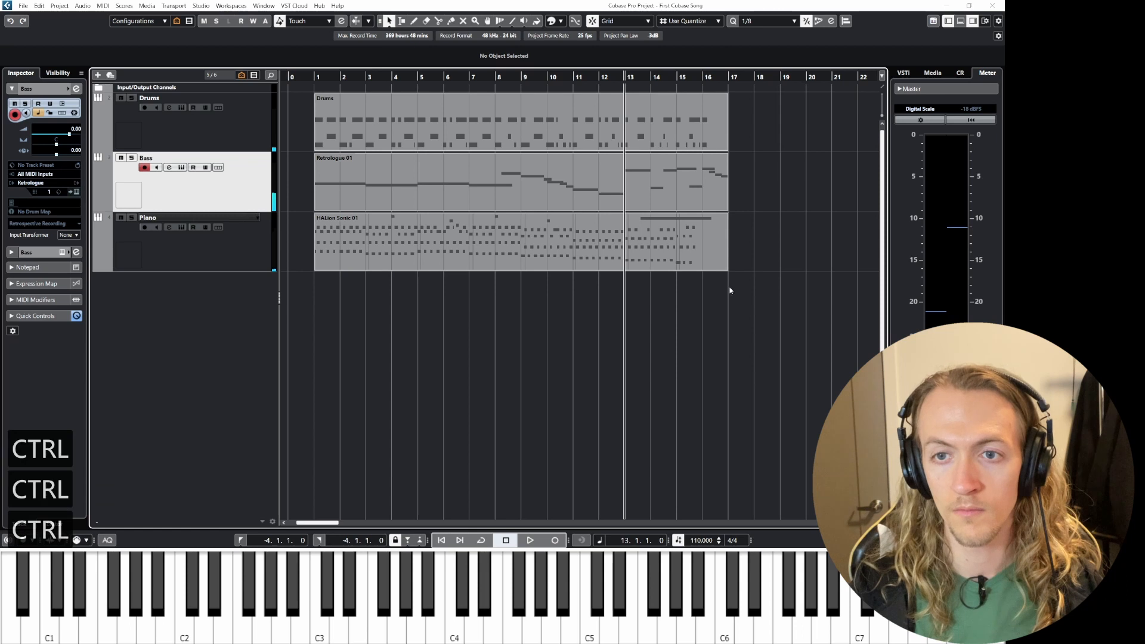
# Step: Duplicate all three parts to follow at bar 17 and play back from bar 13
pyautogui.moveTo(761, 111); pyautogui.dragTo(588, 263)
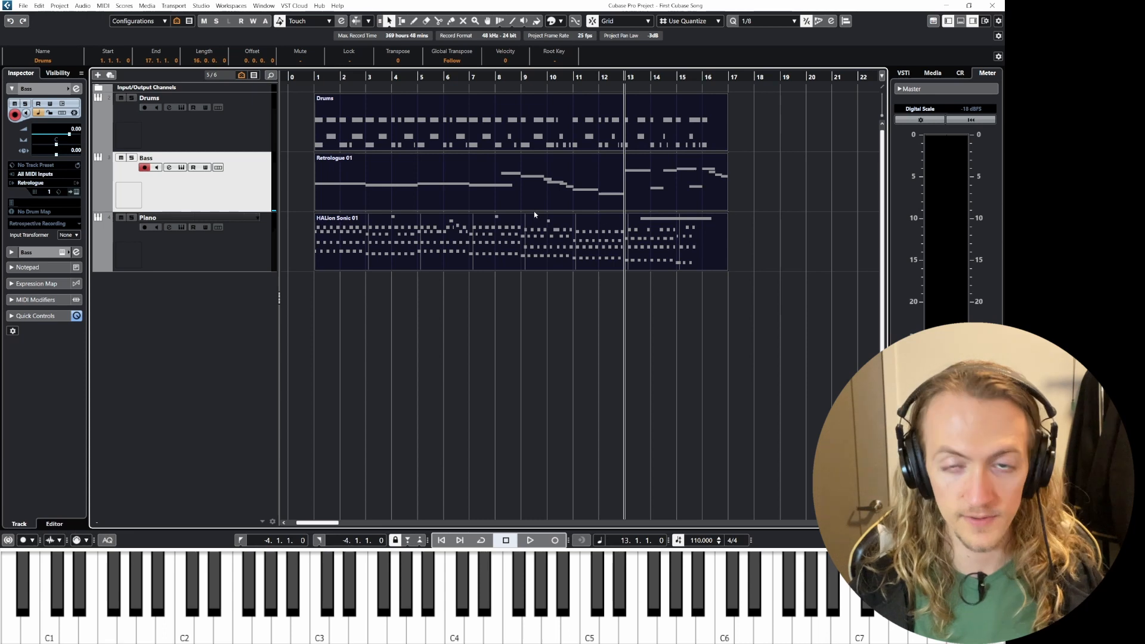
pyautogui.hotkey('ctrl', 'd')
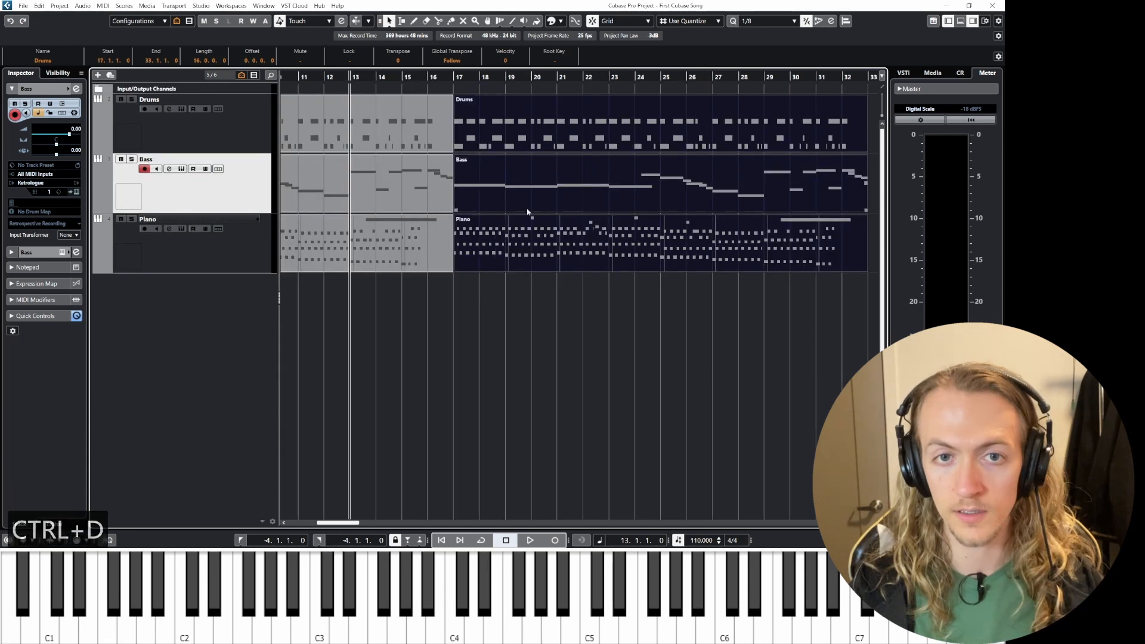
pyautogui.press('space')
pyautogui.click(412, 77)
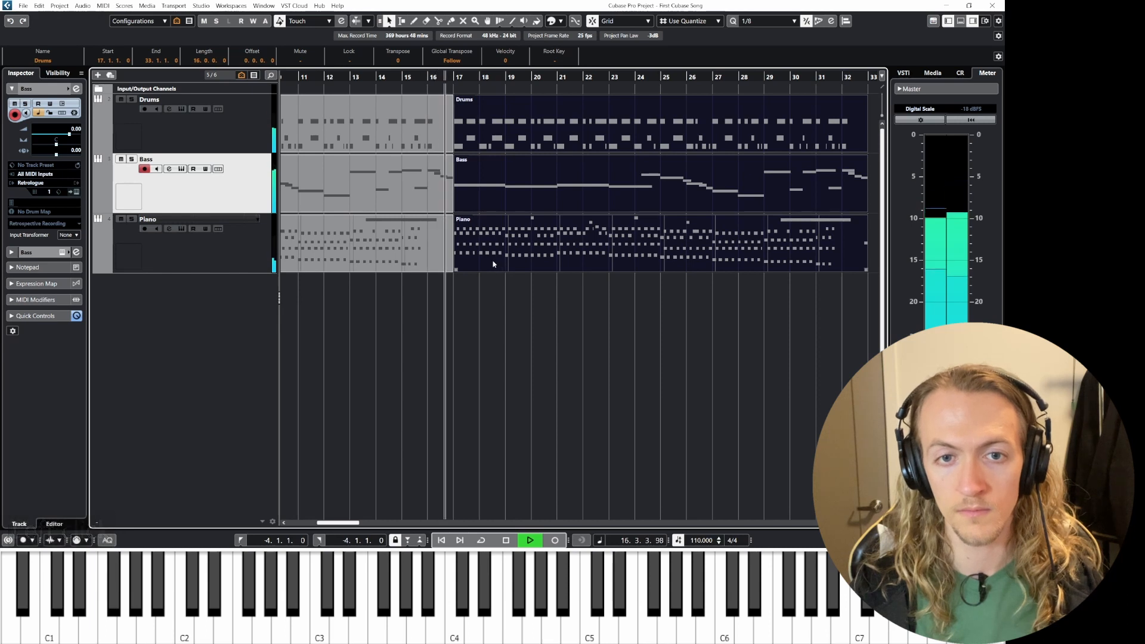
pyautogui.press('space')
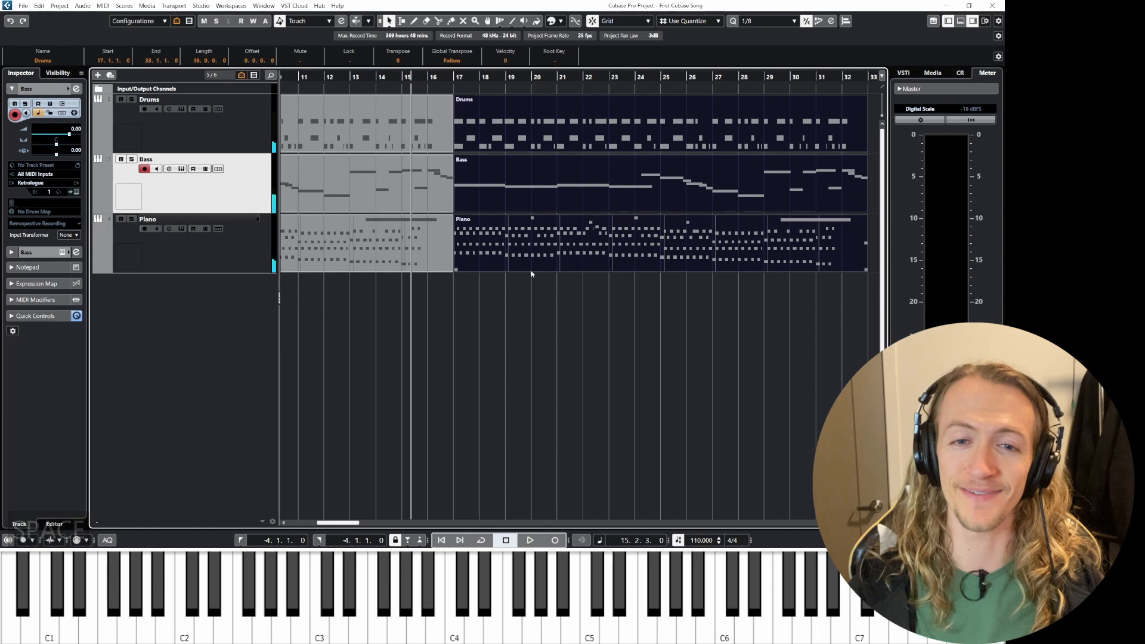
# Step: Delete the duplicated parts
pyautogui.press('Delete')
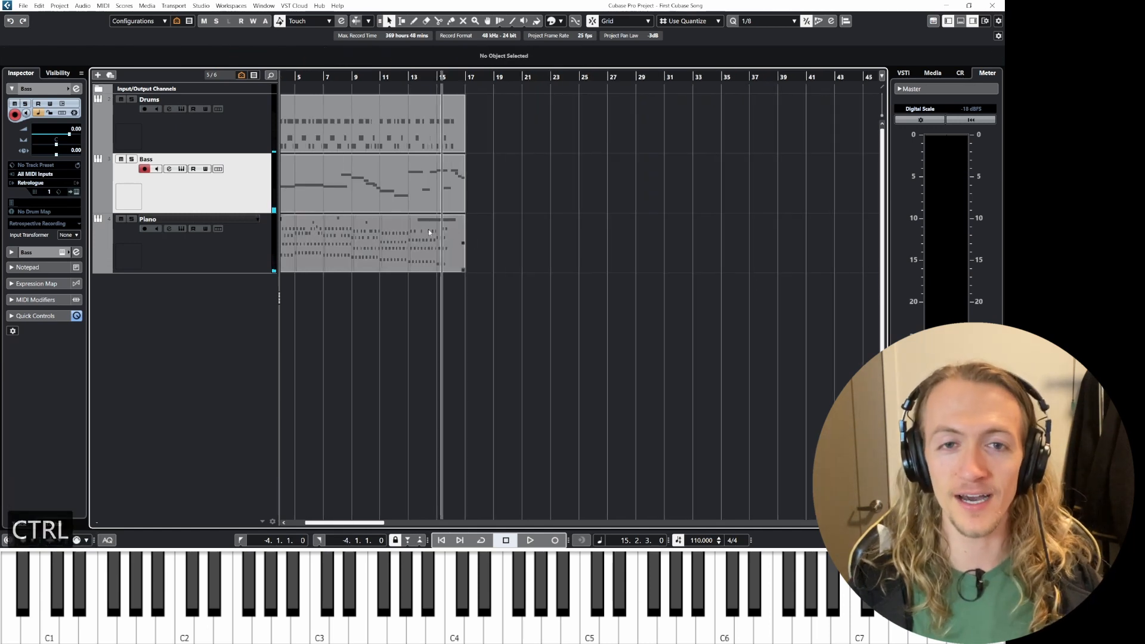
pyautogui.hotkey('shift', 'f')
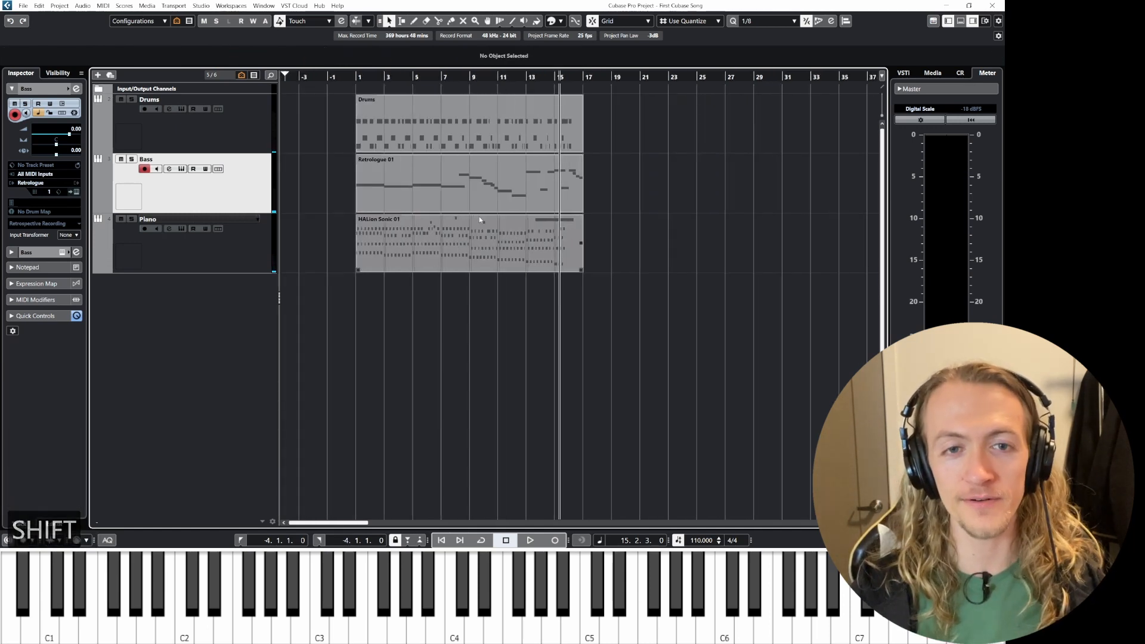
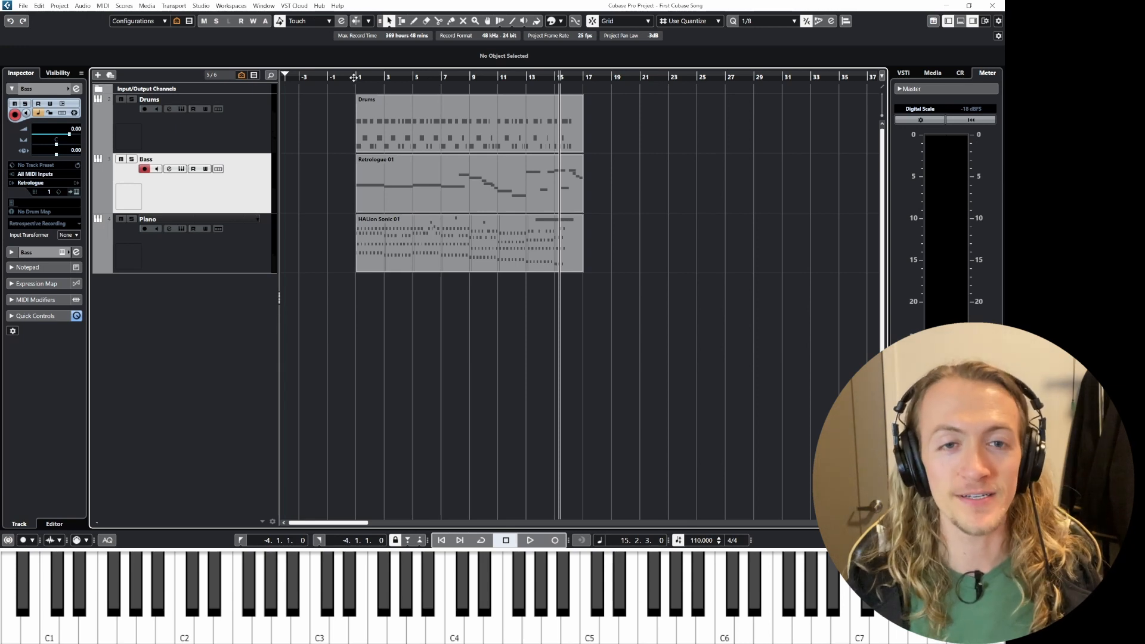
# Step: Play the arrangement back from bar 1 and stop it
pyautogui.click(355, 78)
pyautogui.press('space')
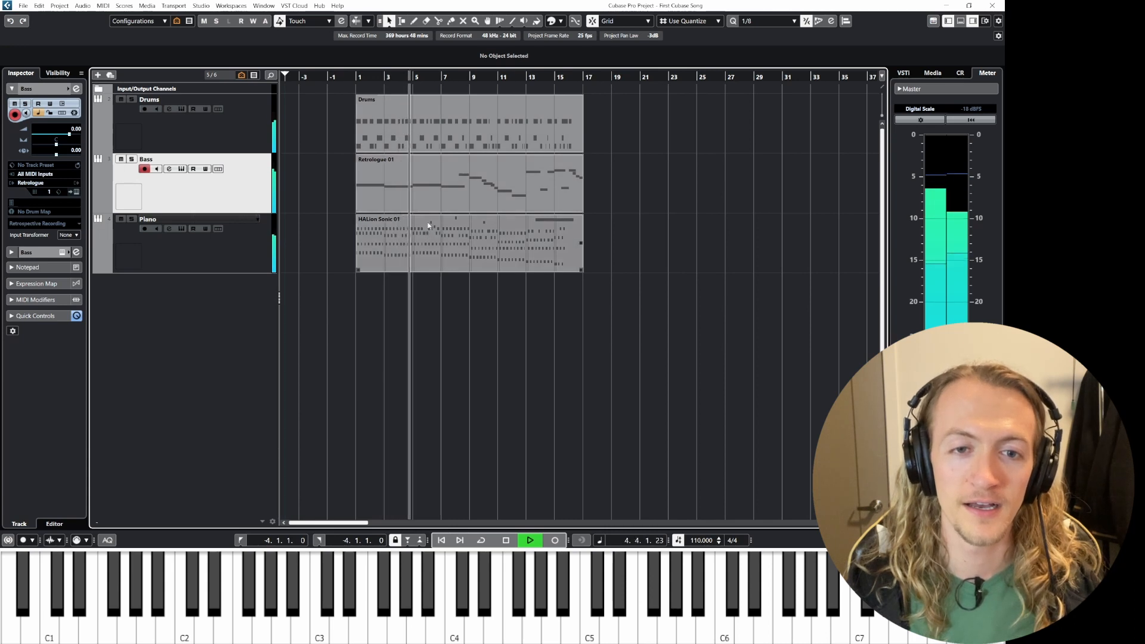
pyautogui.press('space')
# Step: Open the MixConsole and balance levels during playback, lowering Bass to about -3.1 dB and Drums to about -2 dB
pyautogui.click(257, 186)
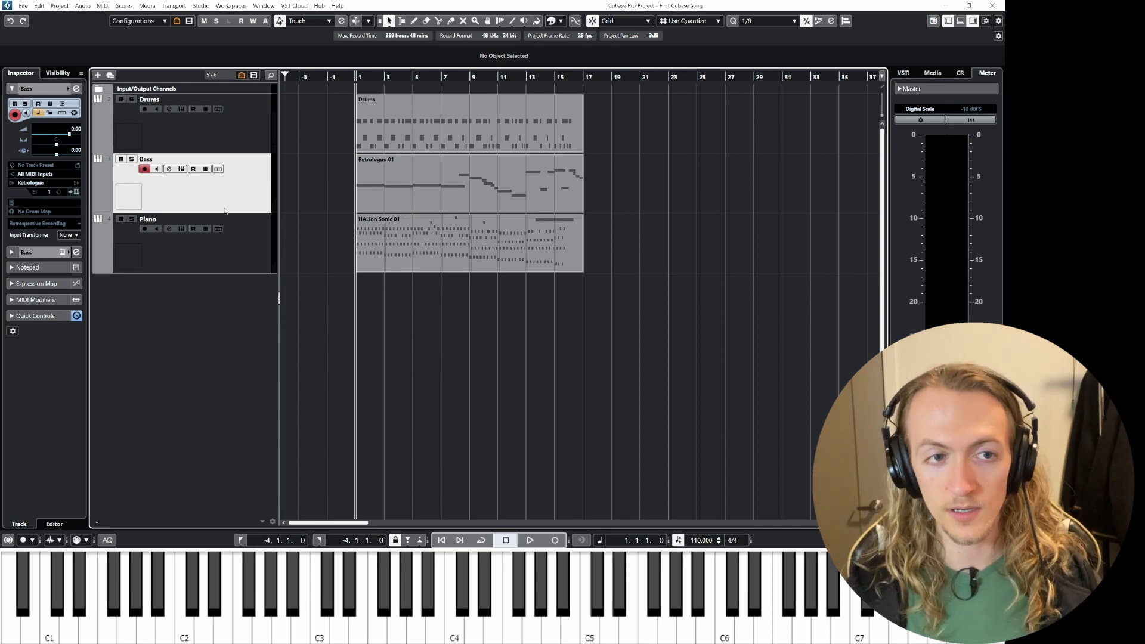
pyautogui.click(206, 135)
pyautogui.click(197, 184)
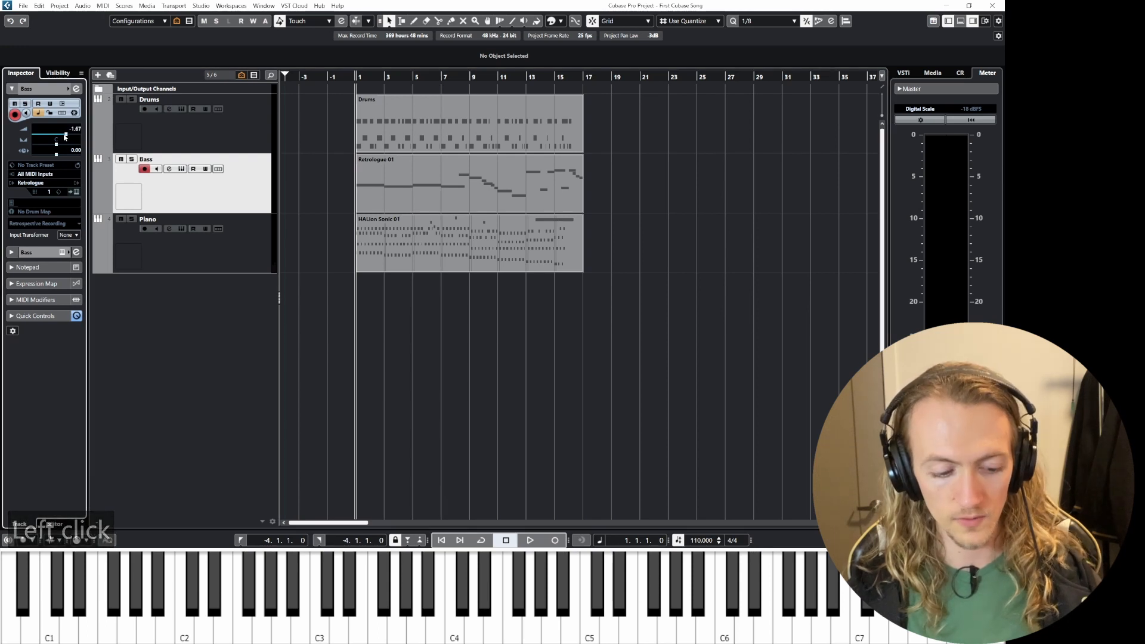
pyautogui.press('F3')
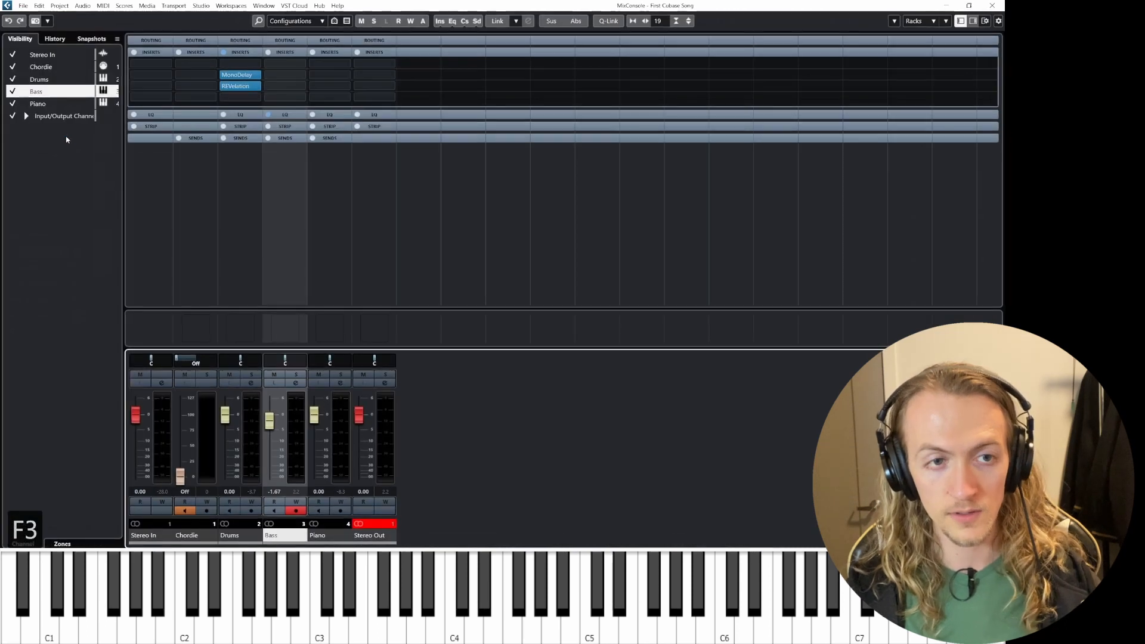
pyautogui.click(270, 422)
pyautogui.press('space')
pyautogui.moveTo(270, 422); pyautogui.dragTo(270, 442)
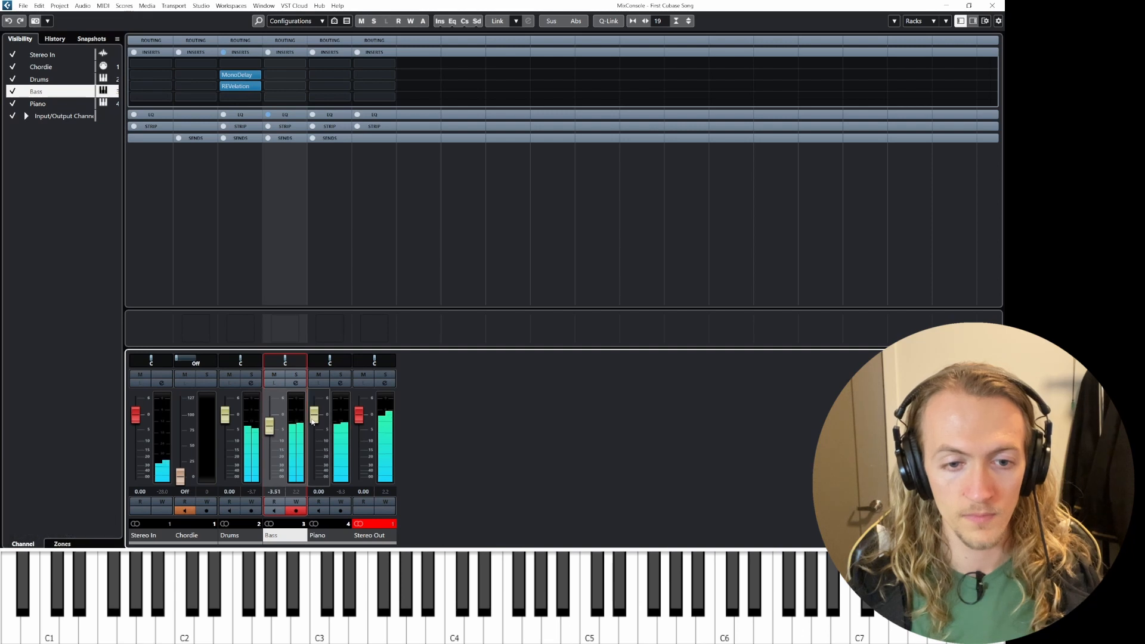
pyautogui.moveTo(227, 417)
pyautogui.mouseDown()
pyautogui.moveTo(272, 437)
pyautogui.moveTo(225, 412)
pyautogui.moveTo(225, 422)
pyautogui.mouseUp()
pyautogui.moveTo(315, 427); pyautogui.dragTo(273, 425)
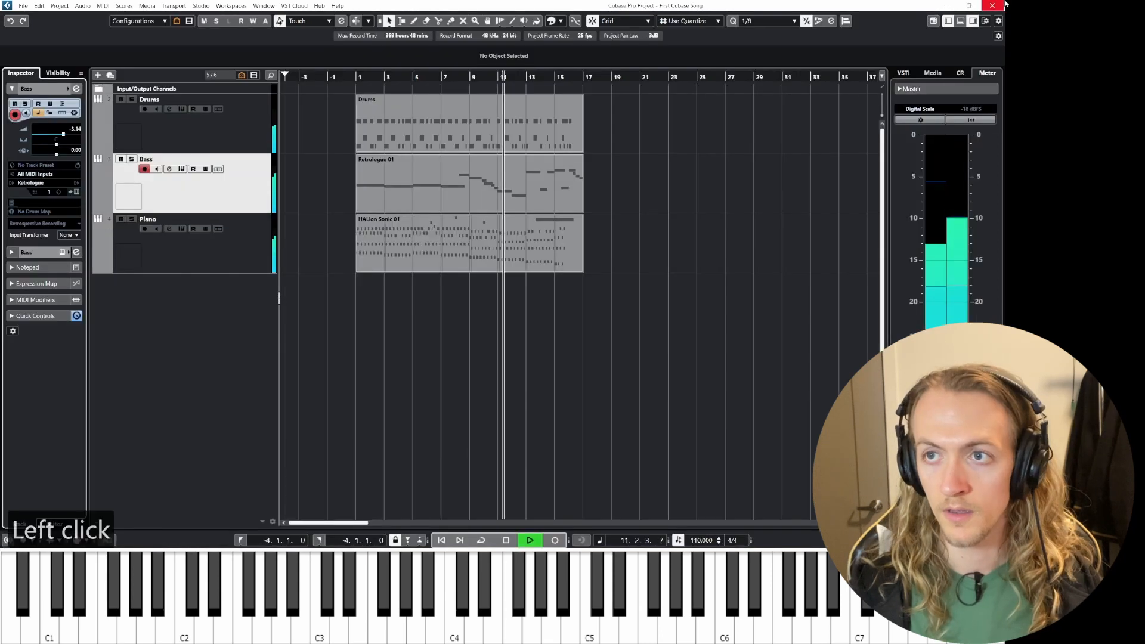
pyautogui.press('space')
# Step: Open the bass part in the Key Editor and shorten the F2 note at bar 10, auditioning the result
pyautogui.doubleClick(477, 182)
pyautogui.keyDown('ctrl'); pyautogui.scroll(-2, 611, 276); pyautogui.keyUp('ctrl')
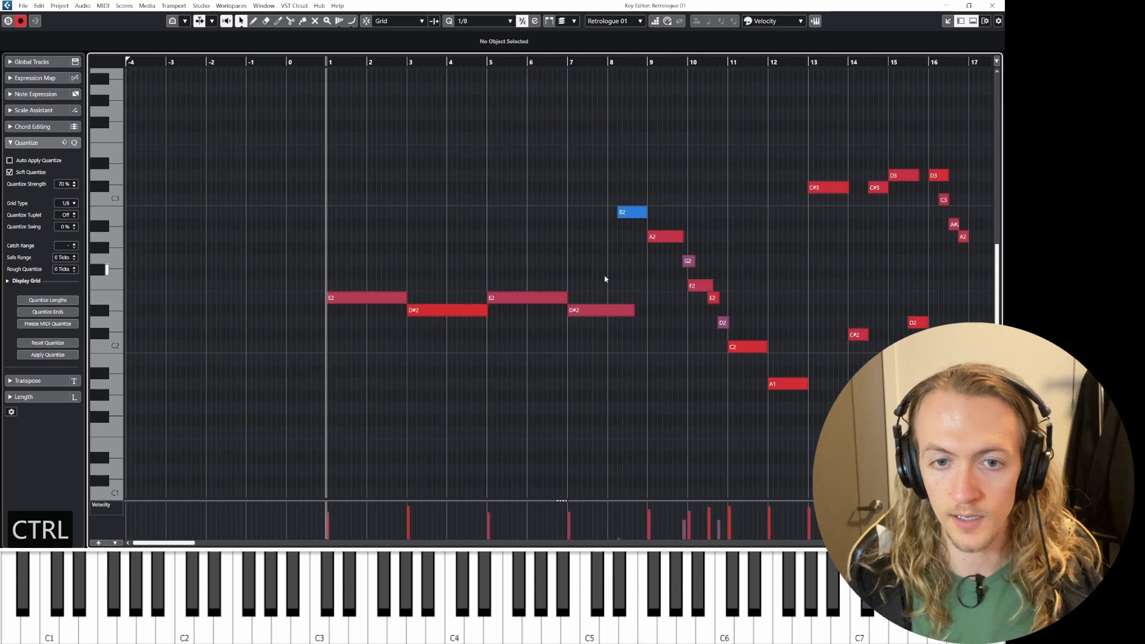
pyautogui.keyDown('ctrl'); pyautogui.scroll(3, 716, 298); pyautogui.keyUp('ctrl')
pyautogui.keyDown('ctrl'); pyautogui.scroll(4, 709, 305); pyautogui.keyUp('ctrl')
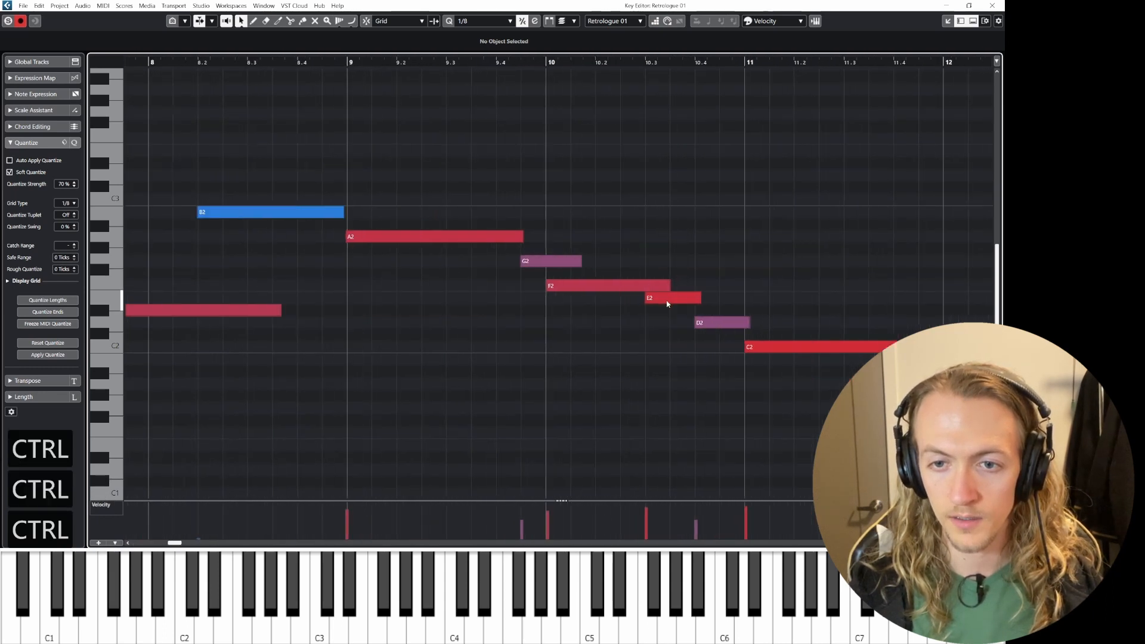
pyautogui.click(678, 297)
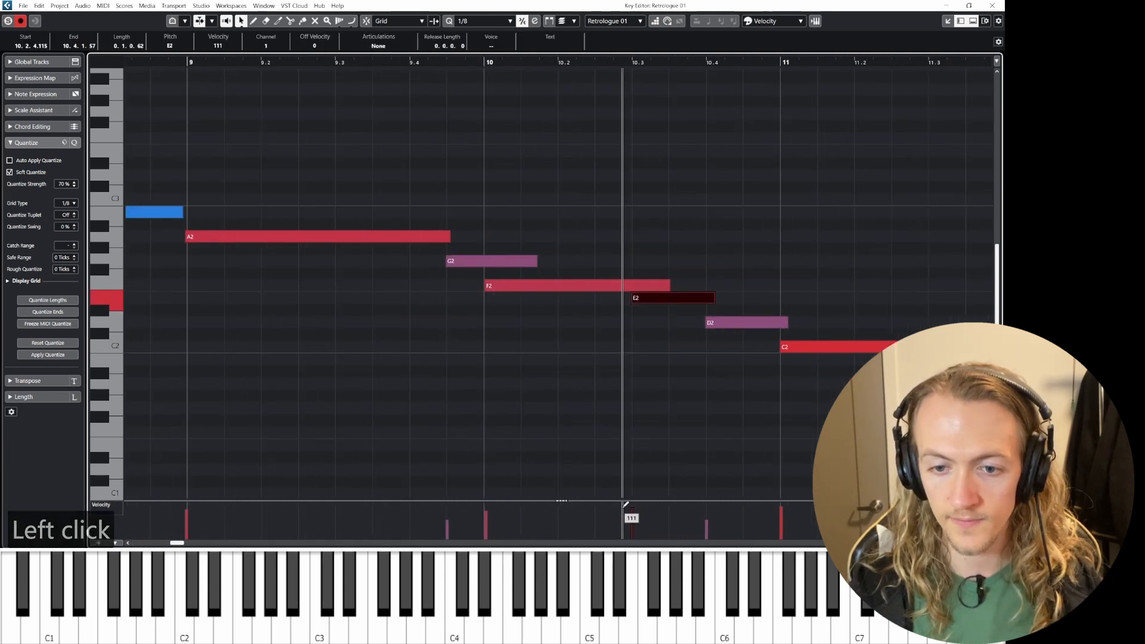
pyautogui.moveTo(668, 285); pyautogui.dragTo(624, 280)
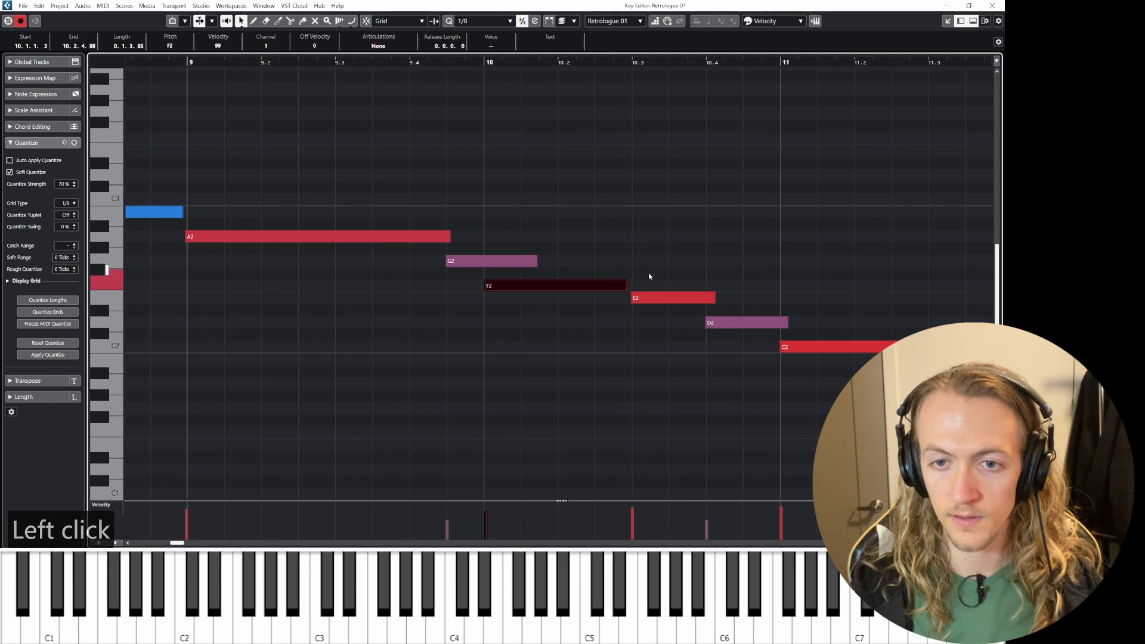
pyautogui.press('space')
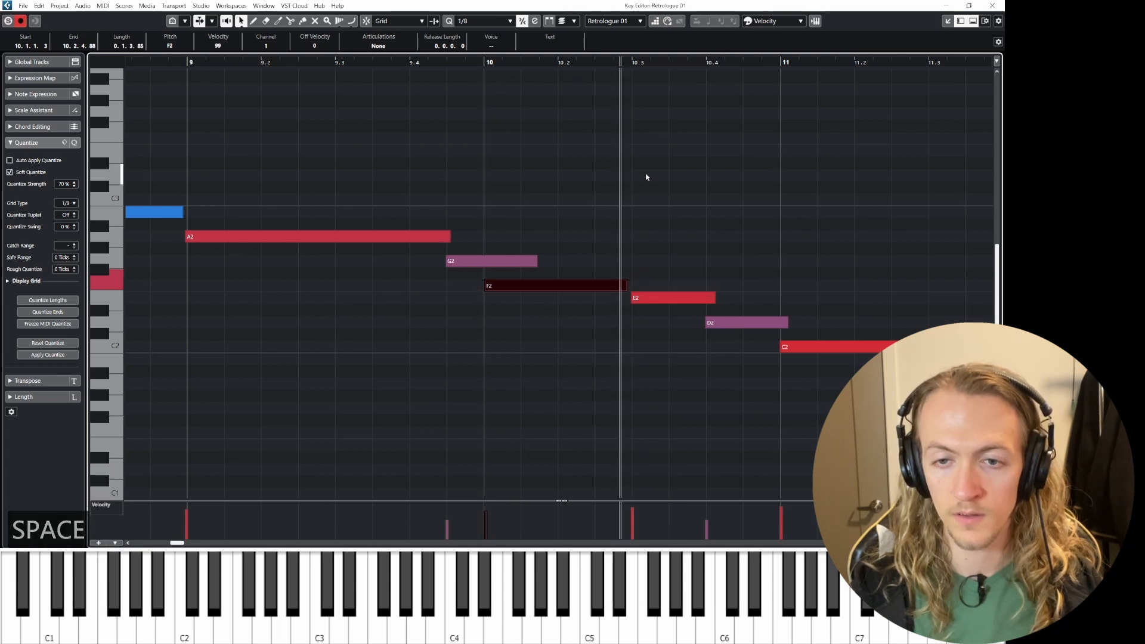
pyautogui.press('space')
# Step: Fine-tune the F2 note's end against the following E2 note, audition it, and close the Key Editor
pyautogui.click(631, 303)
pyautogui.moveTo(632, 300); pyautogui.dragTo(626, 287)
pyautogui.press('space')
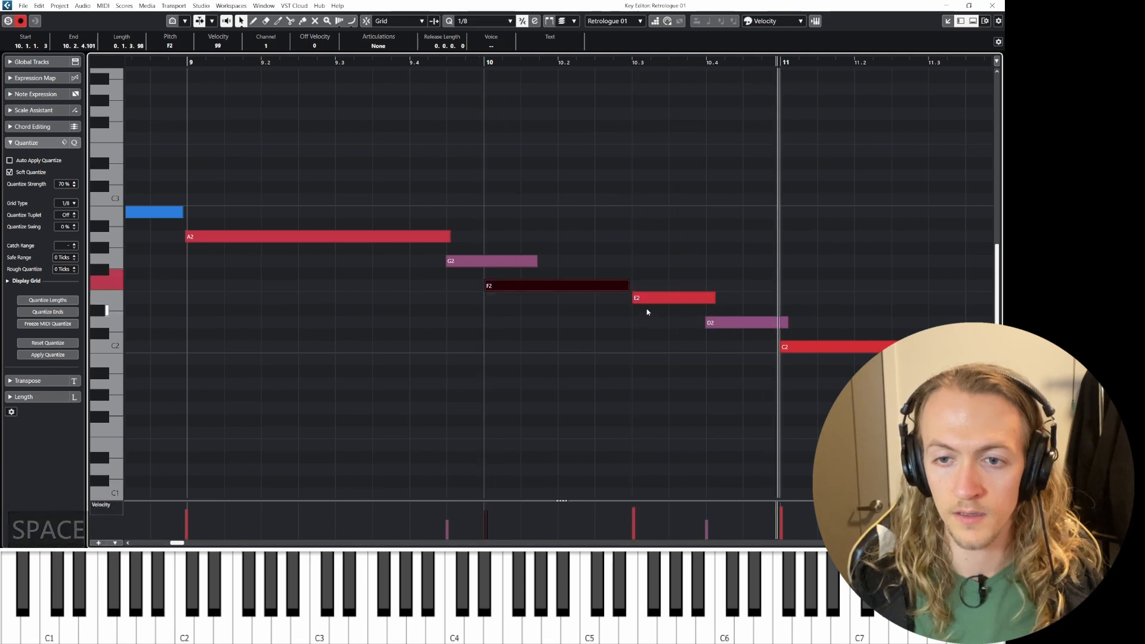
pyautogui.press('space')
pyautogui.keyDown('ctrl'); pyautogui.scroll(-5, 695, 316); pyautogui.keyUp('ctrl')
pyautogui.keyDown('ctrl'); pyautogui.scroll(-3, 687, 296); pyautogui.keyUp('ctrl')
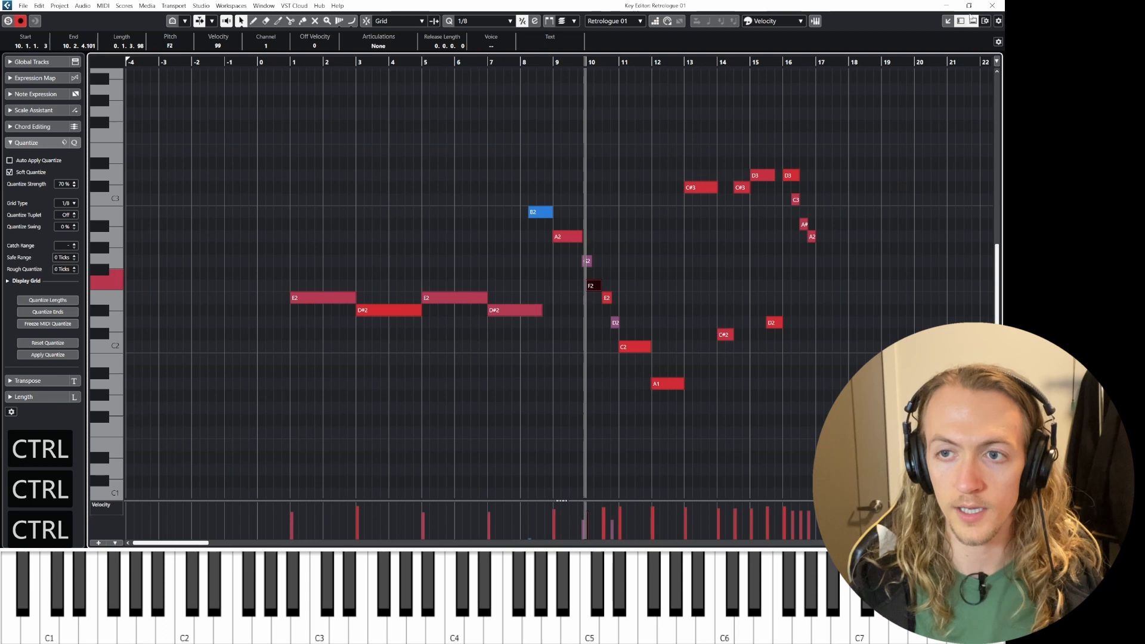
pyautogui.click(992, 6)
# Step: Play the arrangement back from bar 1 and stop it again
pyautogui.click(554, 306)
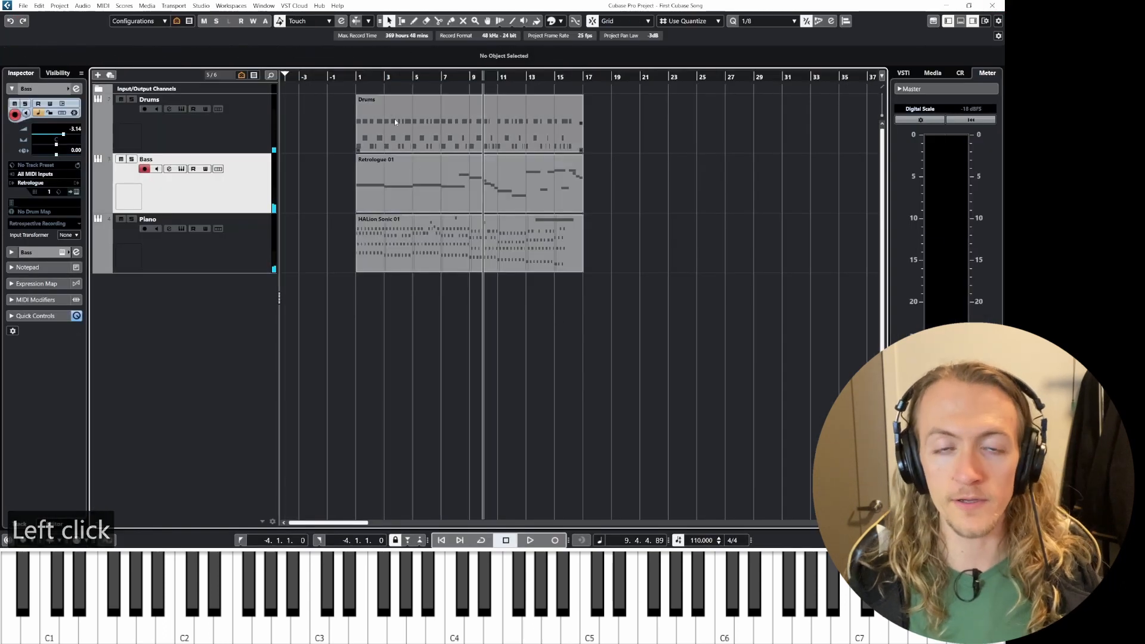
pyautogui.click(356, 75)
pyautogui.press('space')
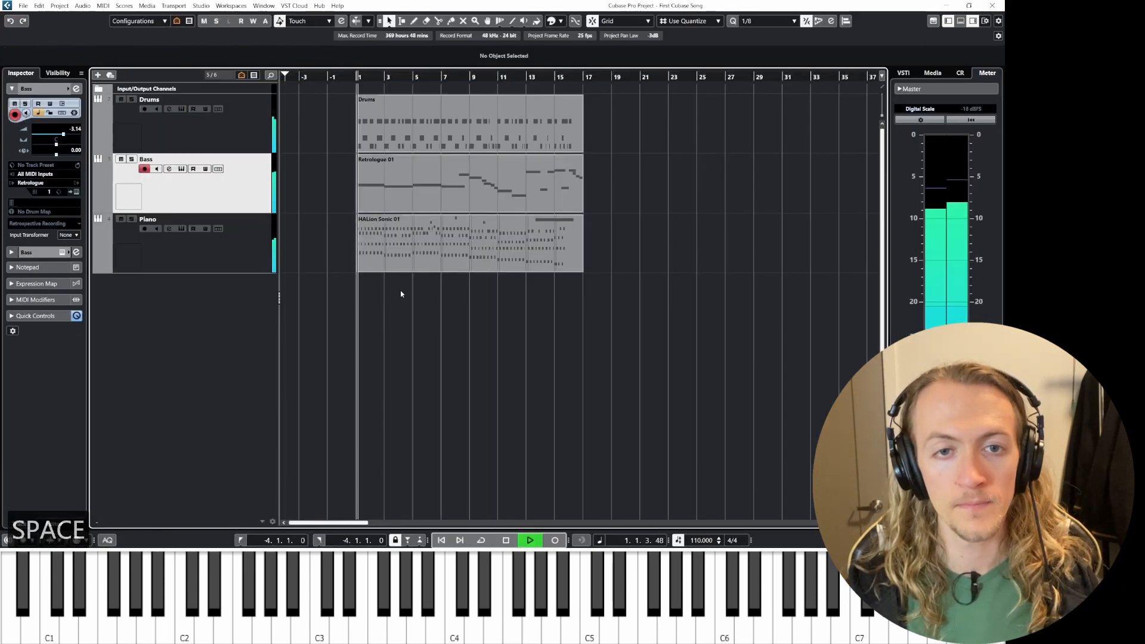
pyautogui.press('space')
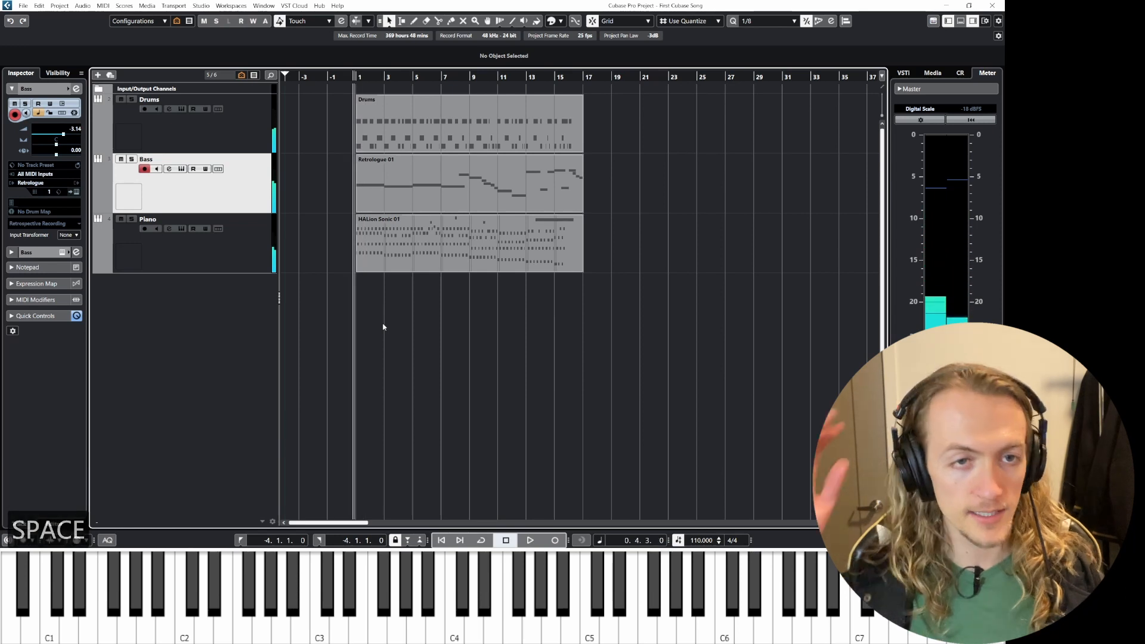
# Step: Open the MixConsole and monitor the Stereo Out peak level during playback, resetting the peak meter, then close it
pyautogui.press('F3')
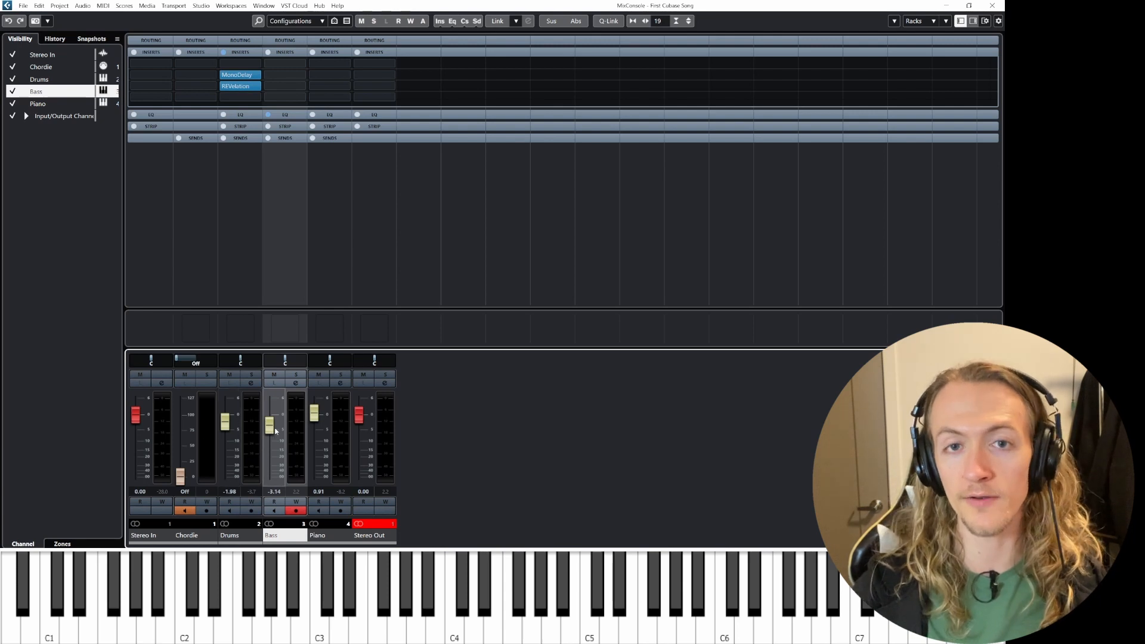
pyautogui.press('space')
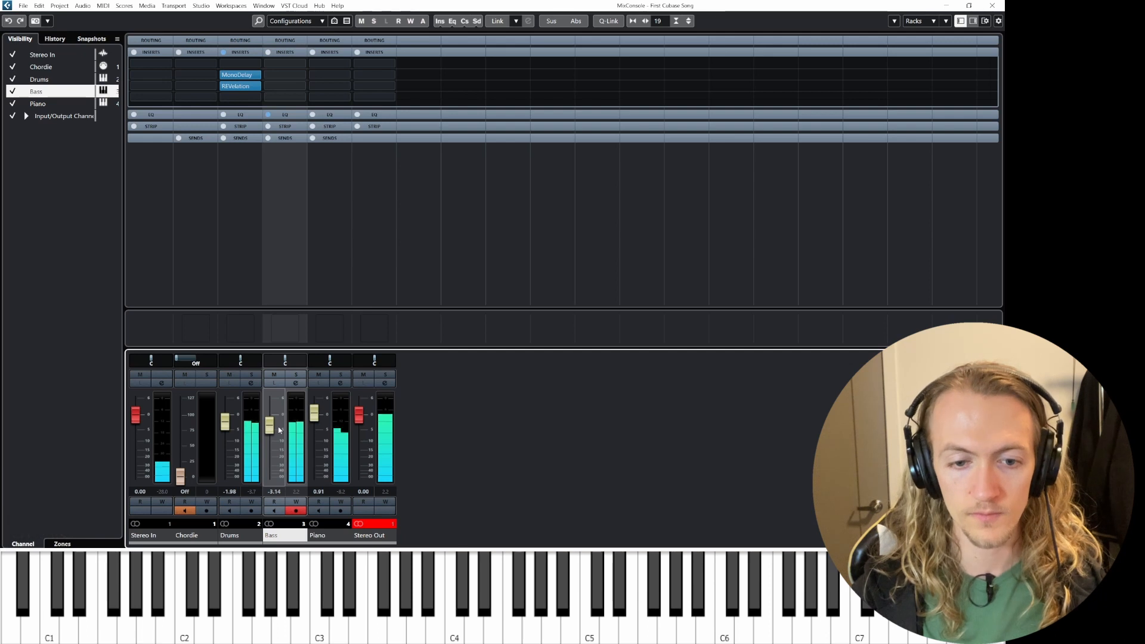
pyautogui.click(378, 524)
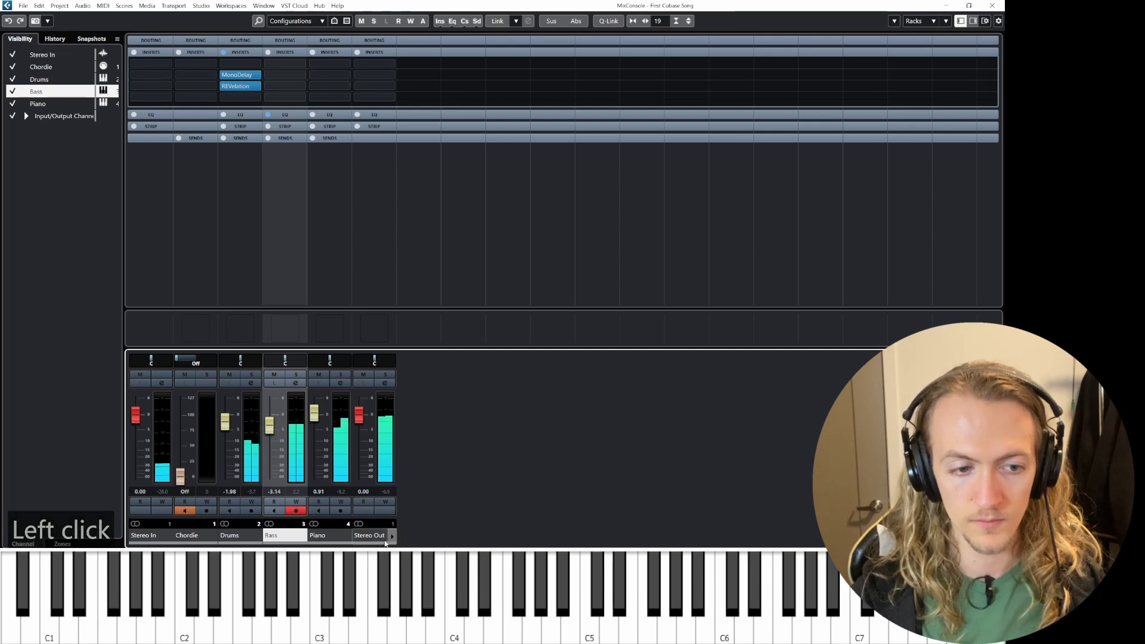
pyautogui.click(386, 493)
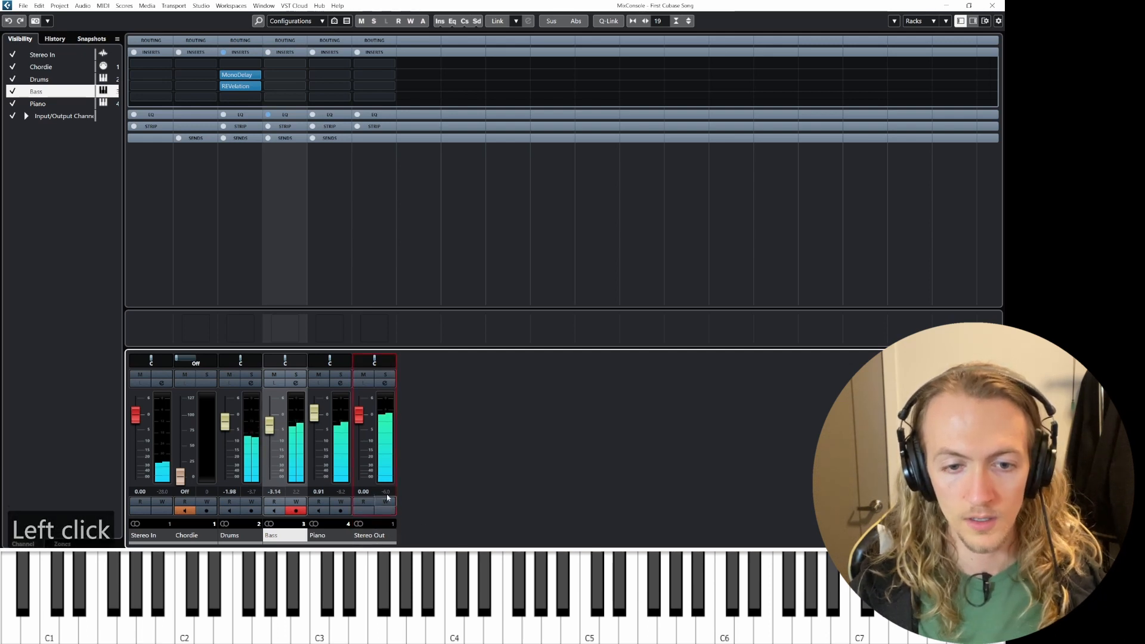
pyautogui.click(365, 524)
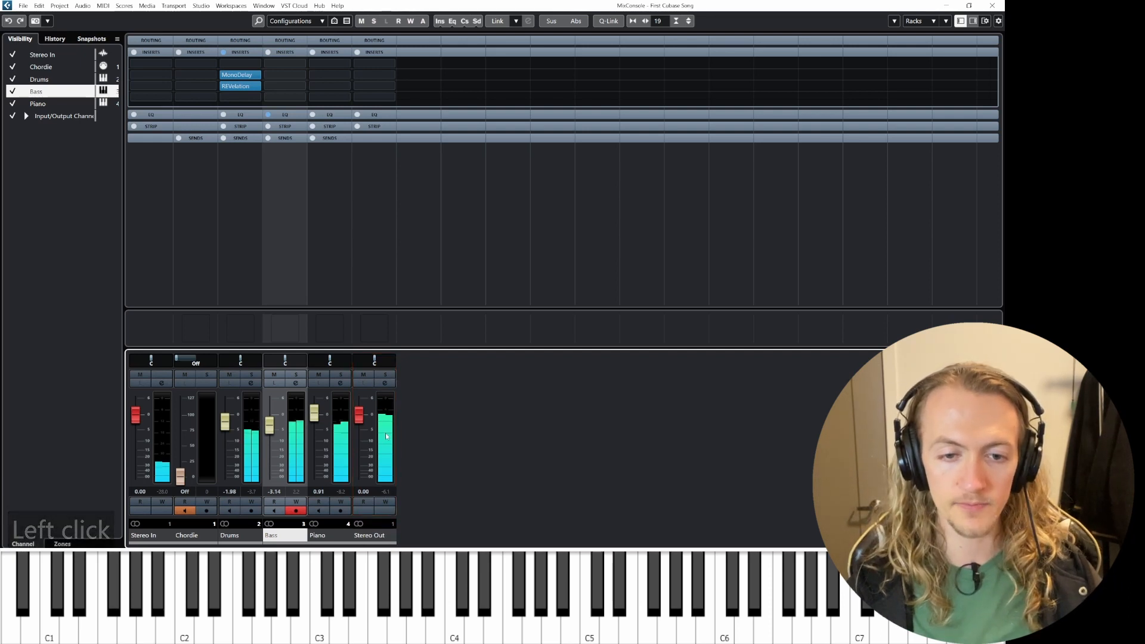
pyautogui.press('space')
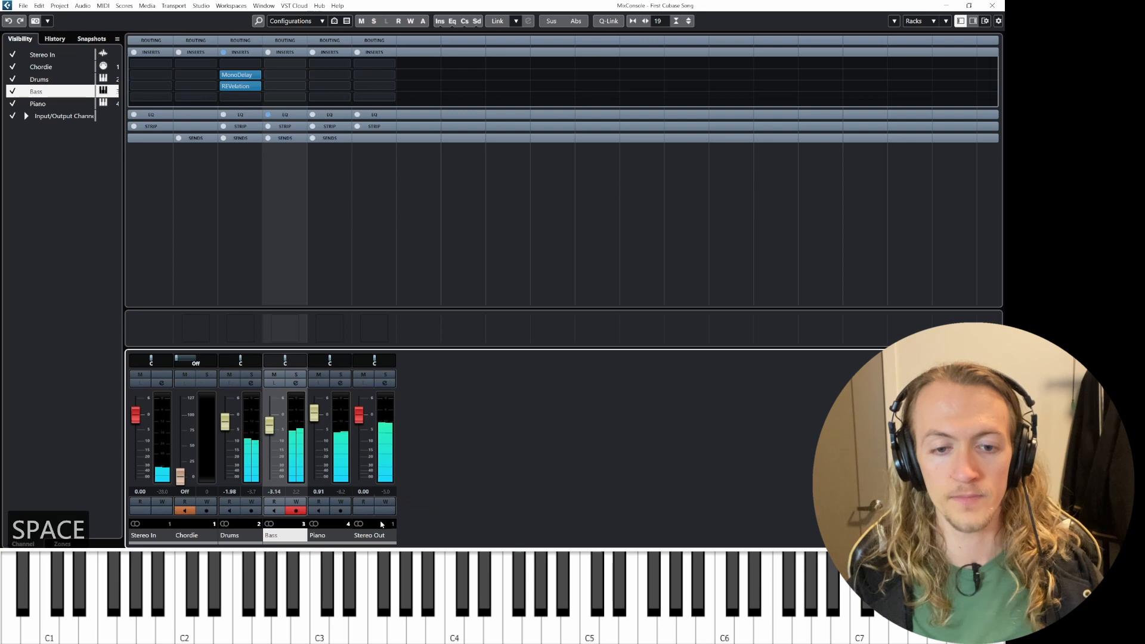
pyautogui.click(379, 522)
pyautogui.click(386, 493)
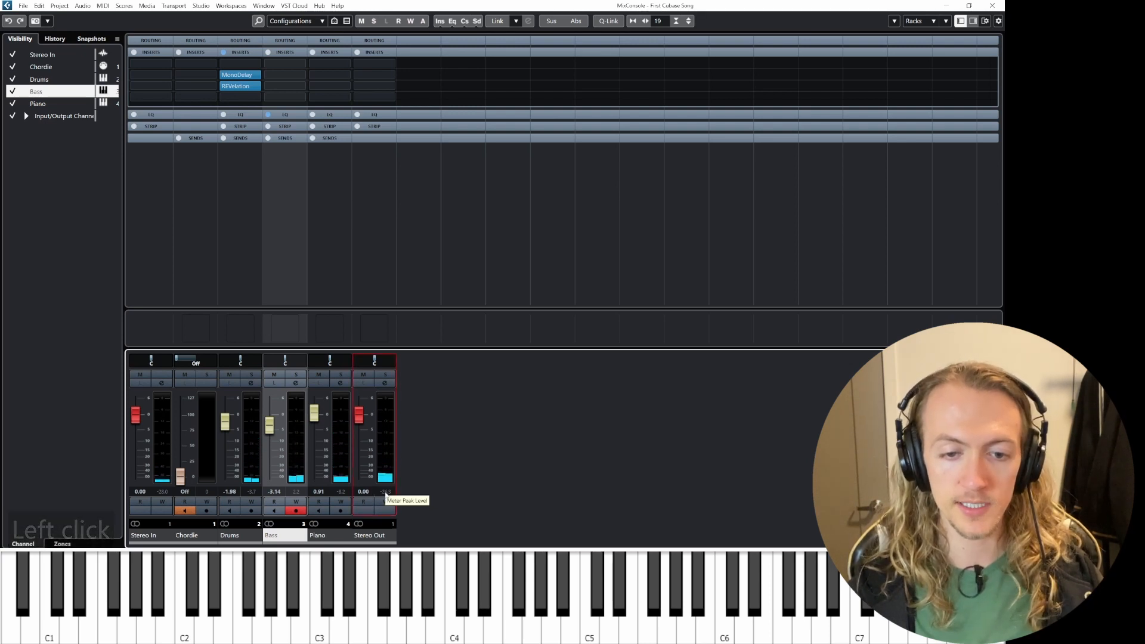
pyautogui.press('space')
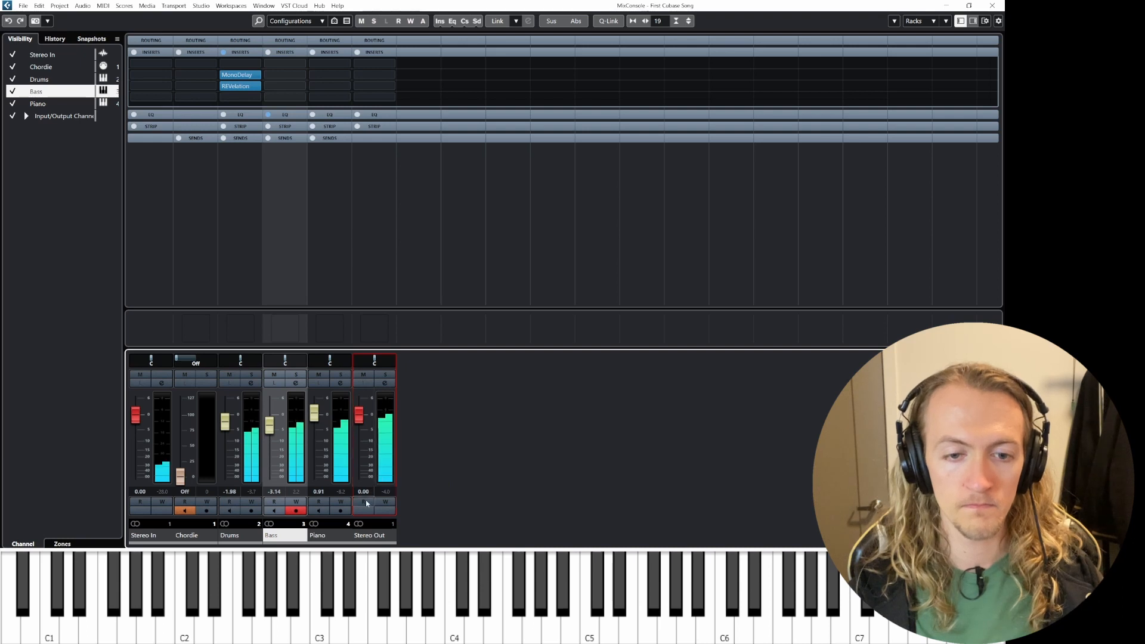
pyautogui.press('space')
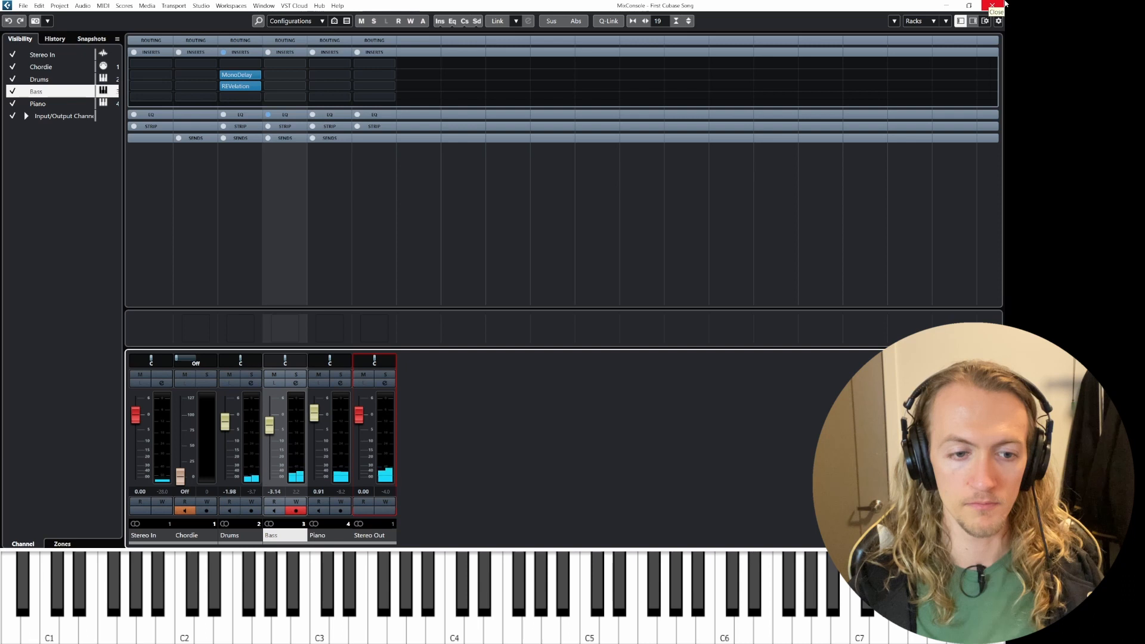
pyautogui.click(1004, 3)
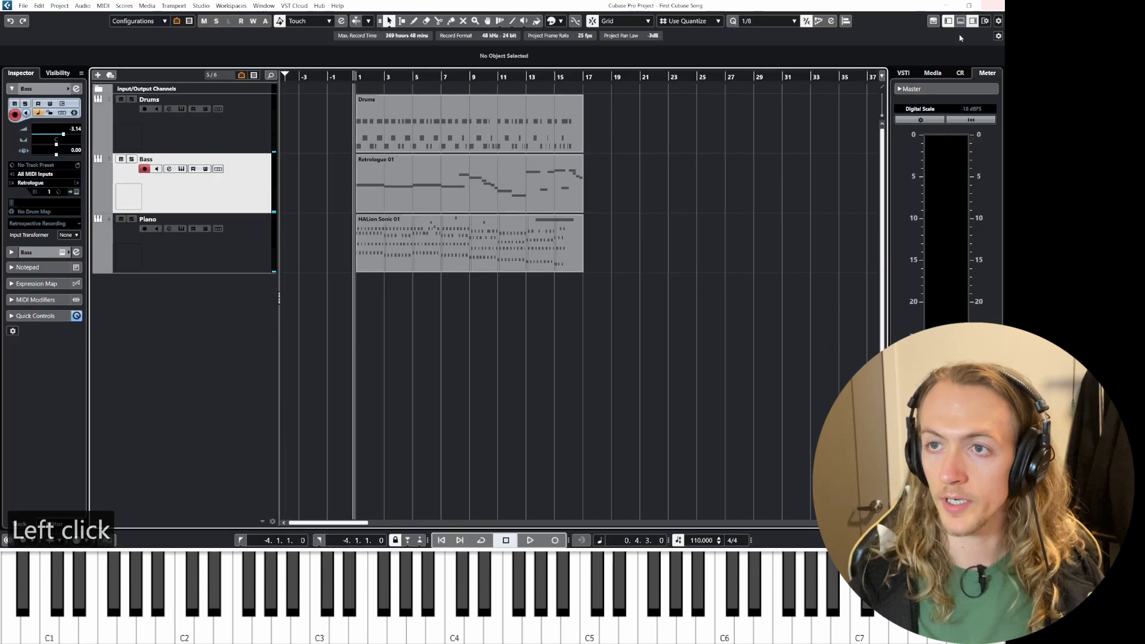